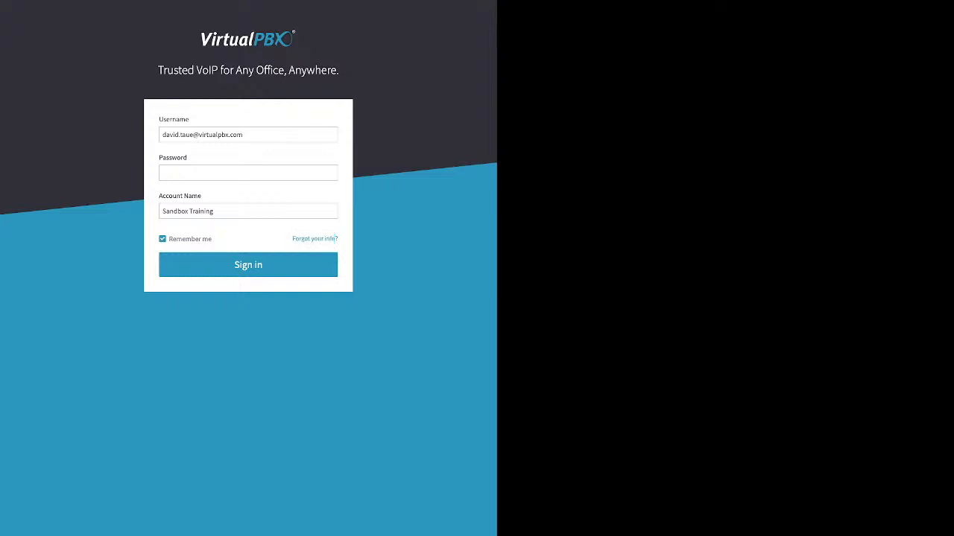
- Enter the account password, note the 'Remember me' option, and sign in to Sandbox Training
click(316, 239)
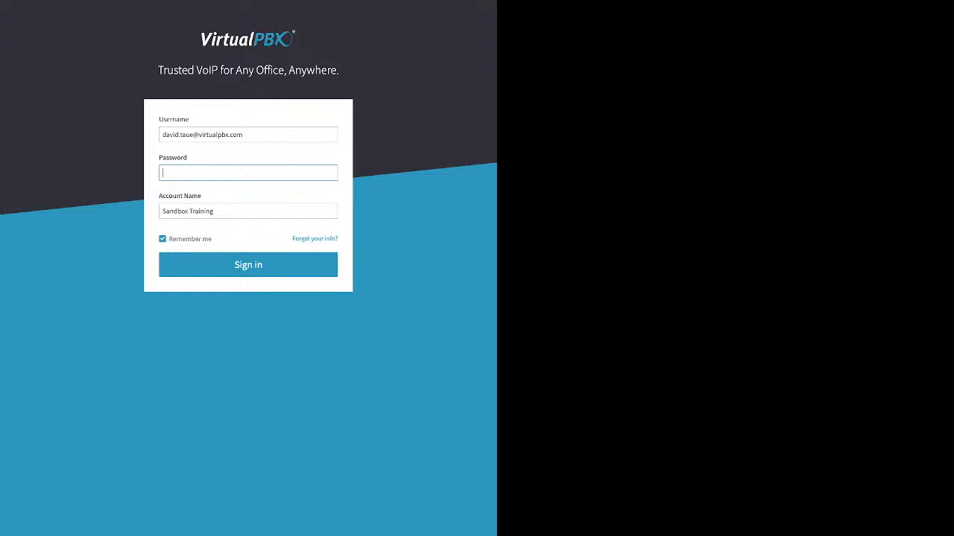
text(•••••••)
double_click(164, 239)
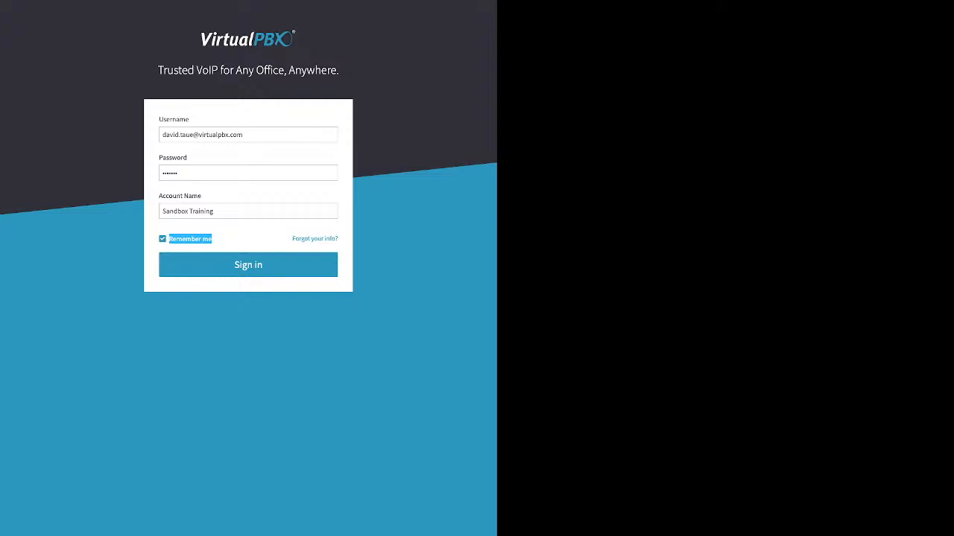
click(249, 265)
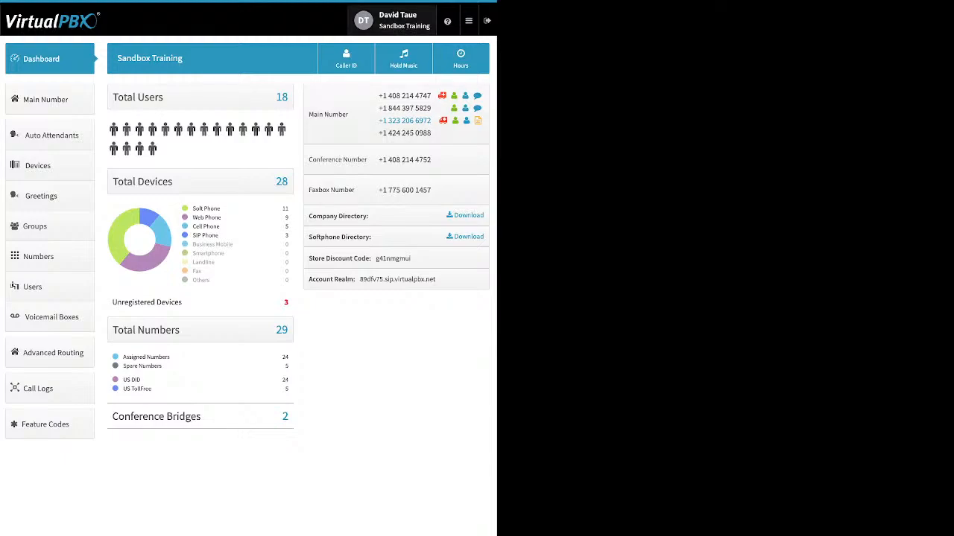
- Review the personal user settings and the password change form, then switch to Account settings
click(392, 20)
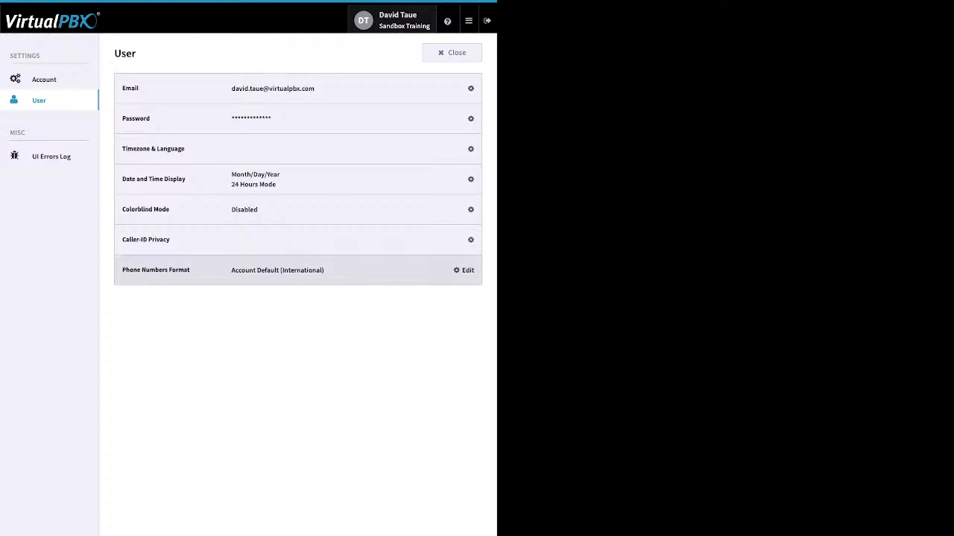
click(467, 118)
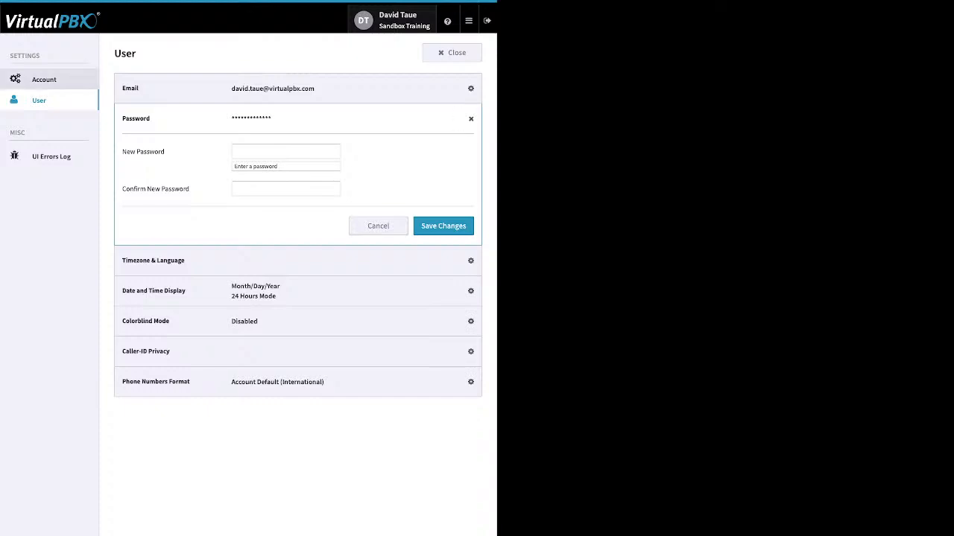
click(44, 79)
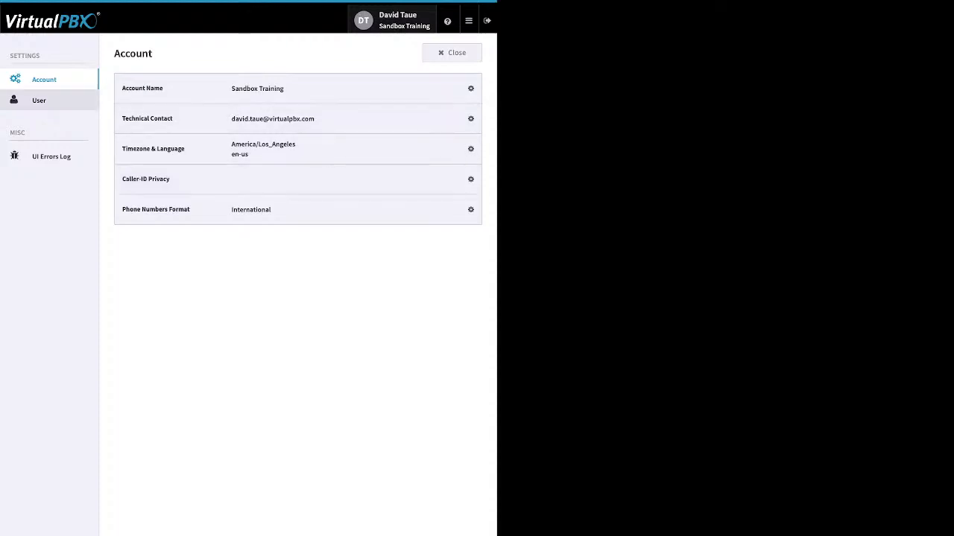
- Go back to the User settings page, then leave settings for the dashboard
click(39, 101)
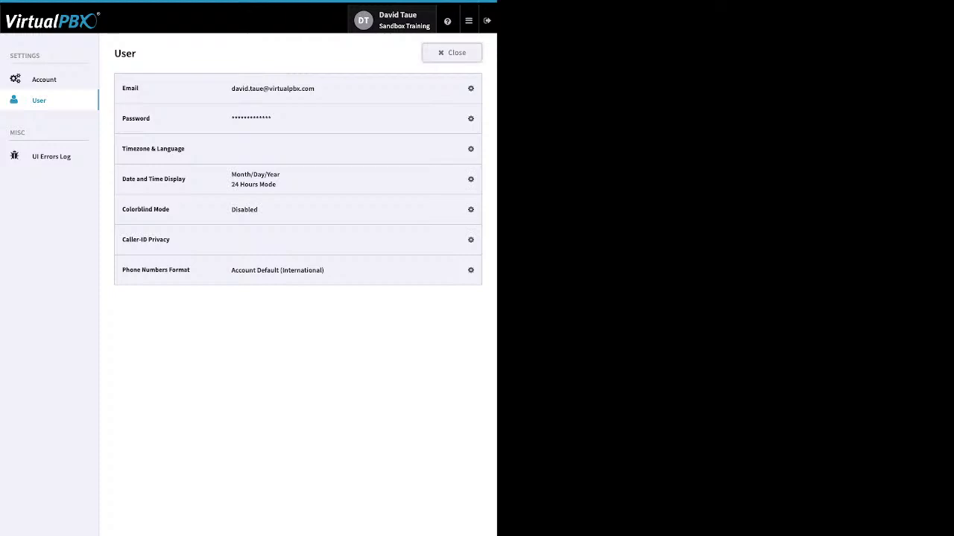
click(451, 53)
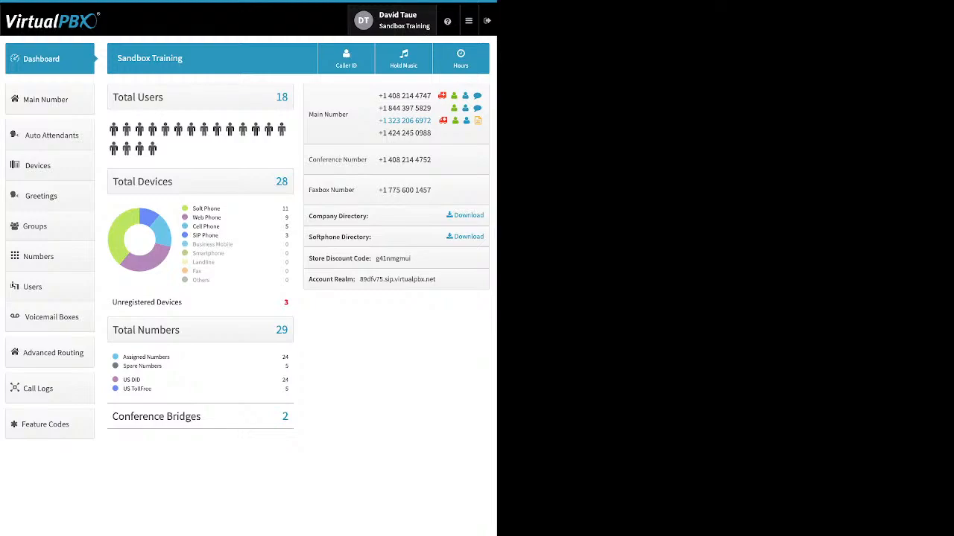
- Show the help menu with Chat with Us, Webphone, Learn More and Online Store
mouse_move(447, 21)
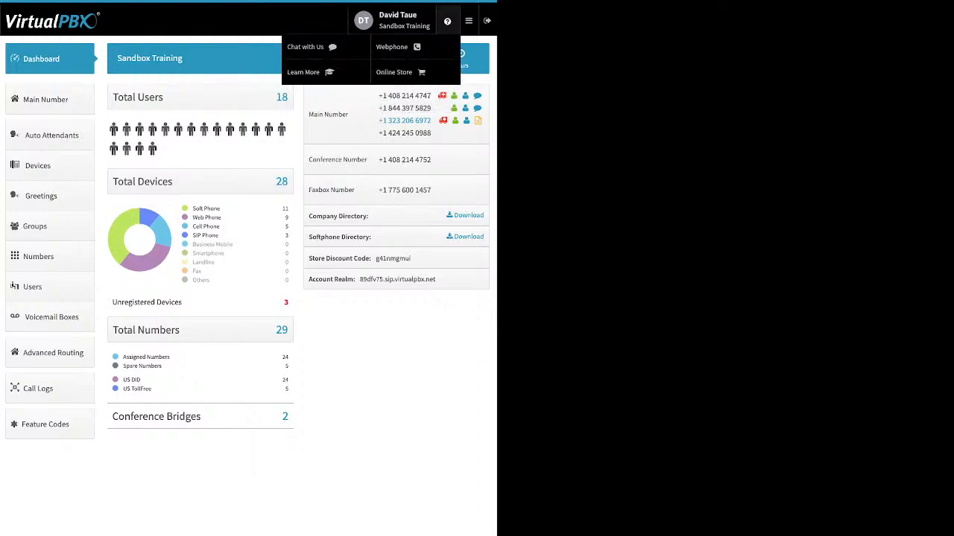
- Open the list of all apps, then let the menus close back to the dashboard
click(468, 20)
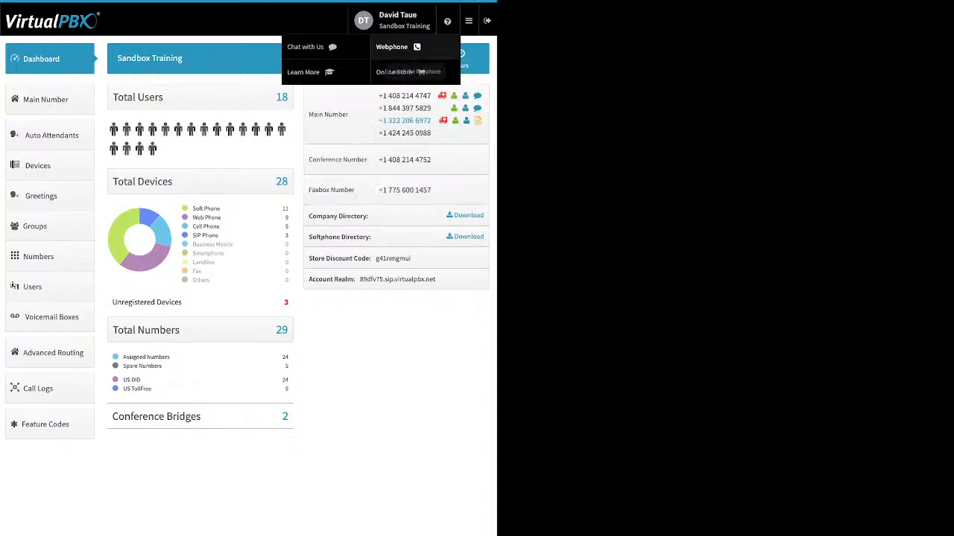
mouse_move(468, 20)
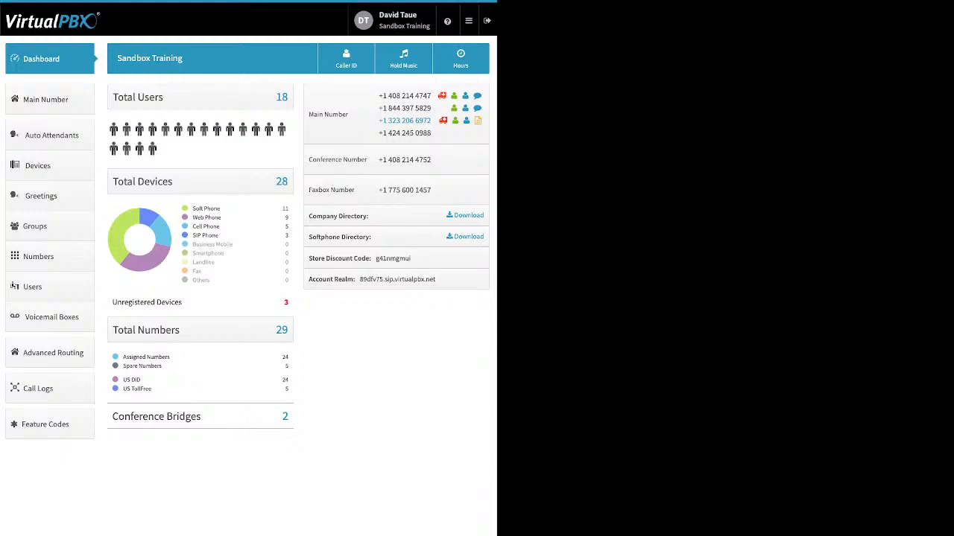
drag(221, 208, 192, 208)
click(222, 218)
drag(221, 218, 192, 218)
click(207, 218)
drag(220, 227, 193, 227)
click(207, 226)
drag(219, 235, 192, 235)
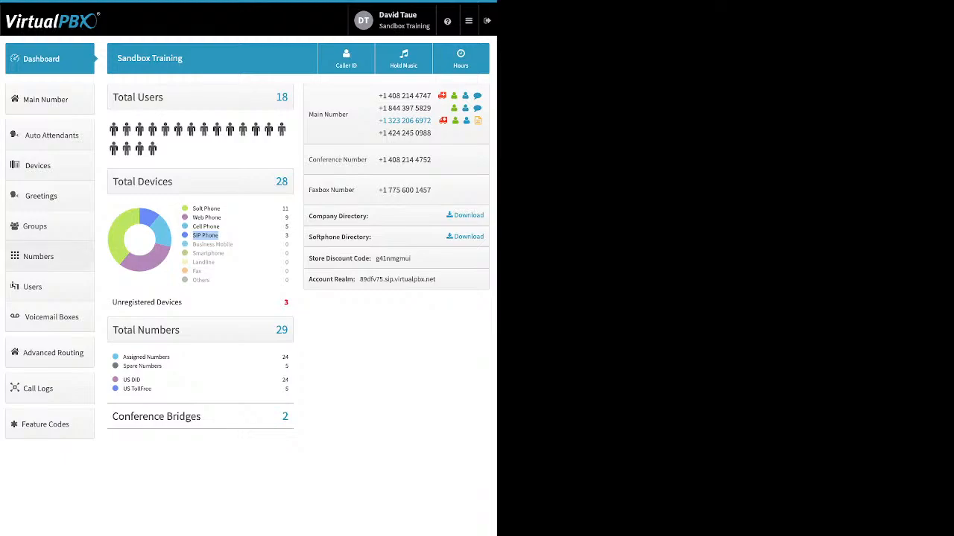
drag(183, 302, 112, 302)
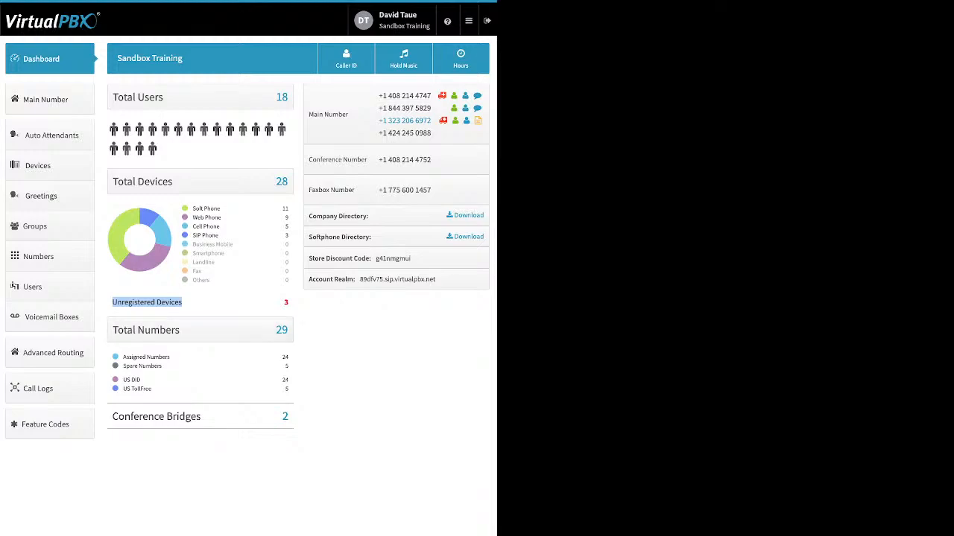
click(196, 302)
drag(163, 367, 121, 358)
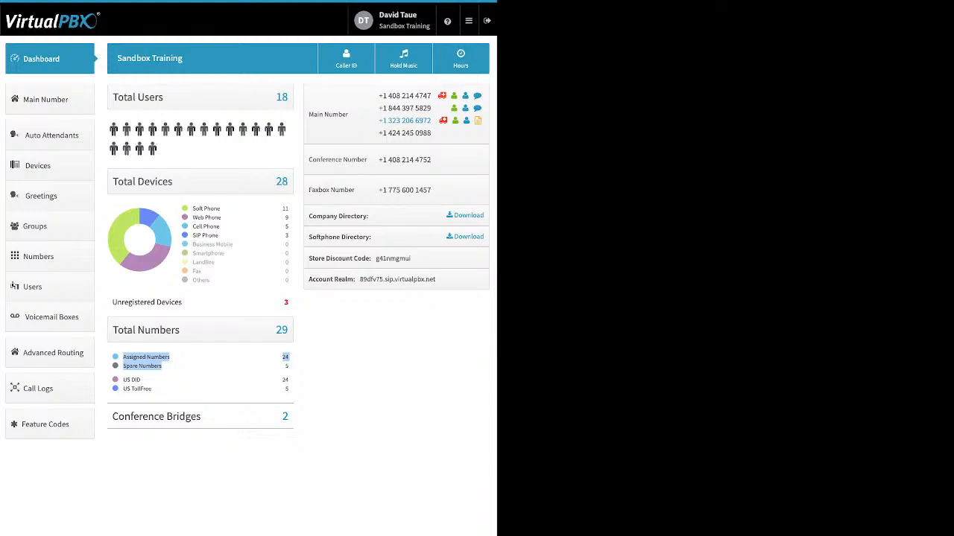
click(202, 365)
drag(291, 389, 123, 379)
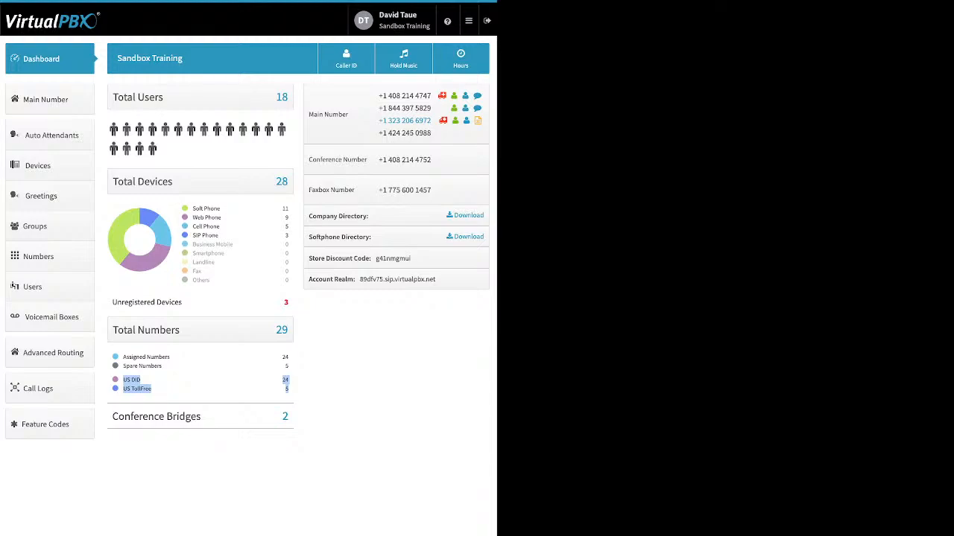
drag(202, 417, 119, 417)
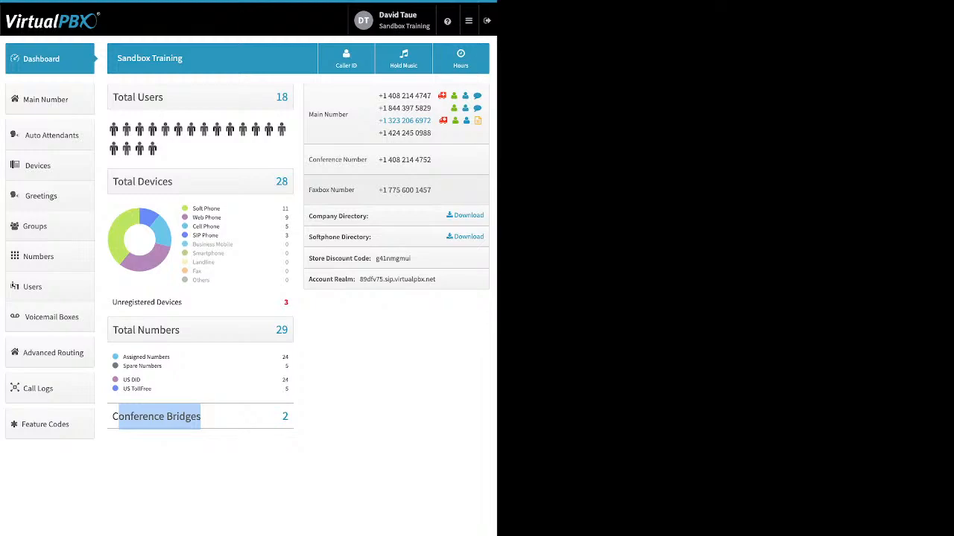
drag(200, 417, 315, 216)
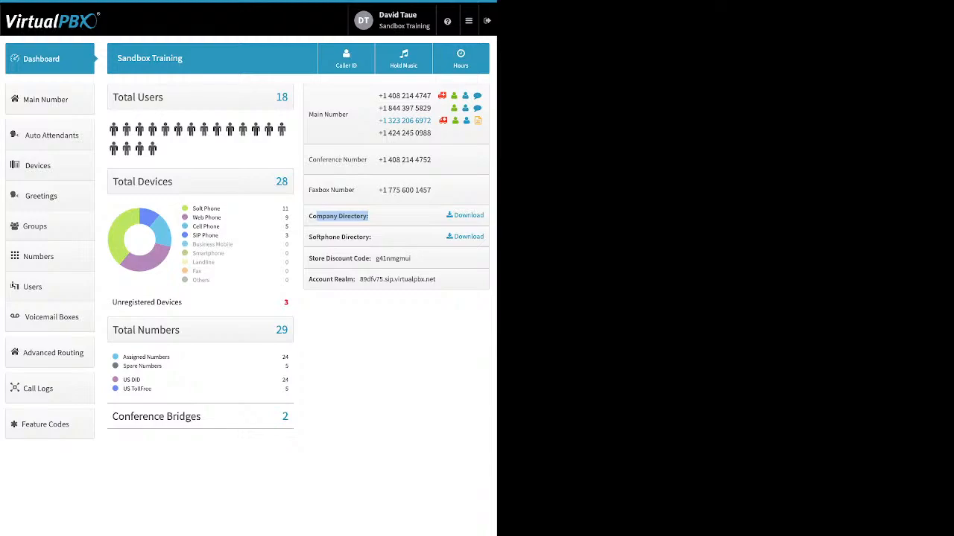
drag(372, 236, 308, 237)
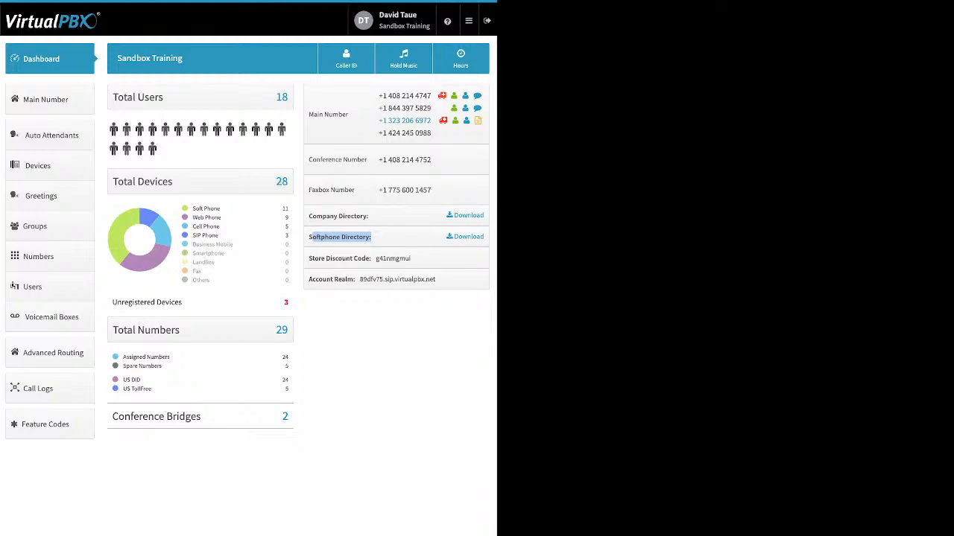
click(371, 238)
drag(308, 259, 411, 258)
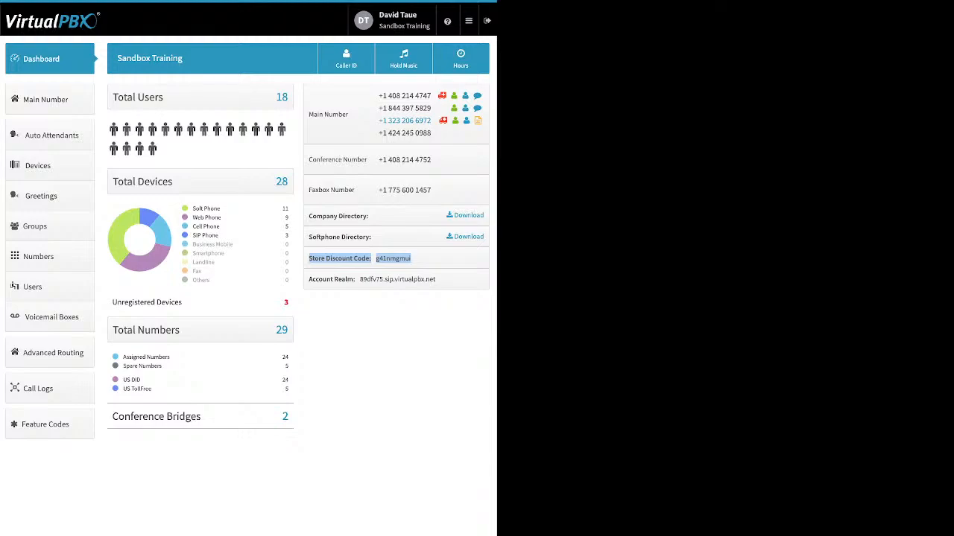
drag(309, 279, 353, 279)
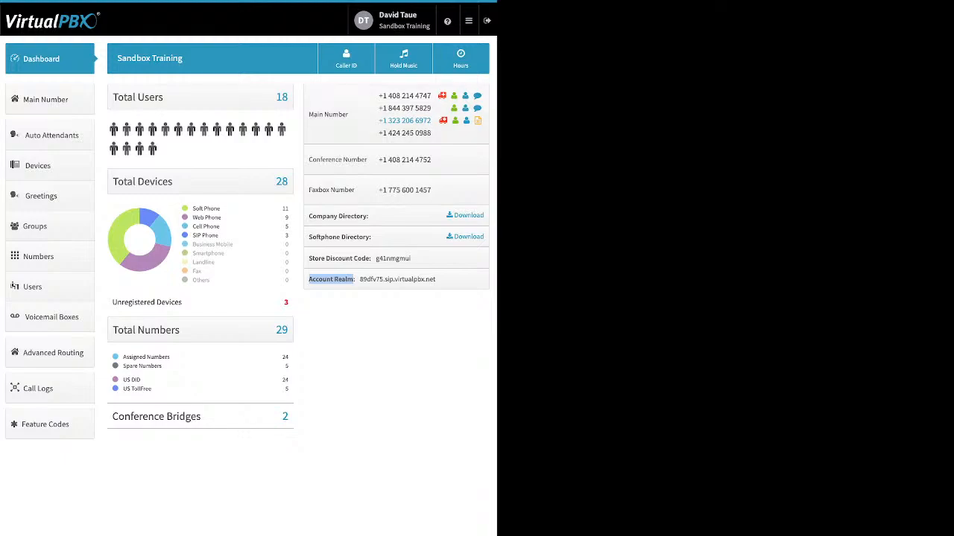
click(346, 59)
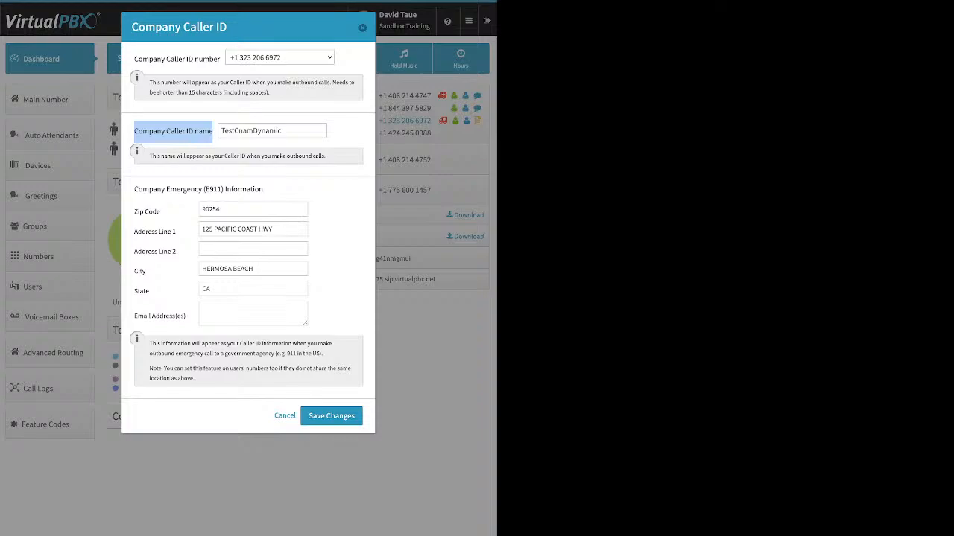
click(362, 27)
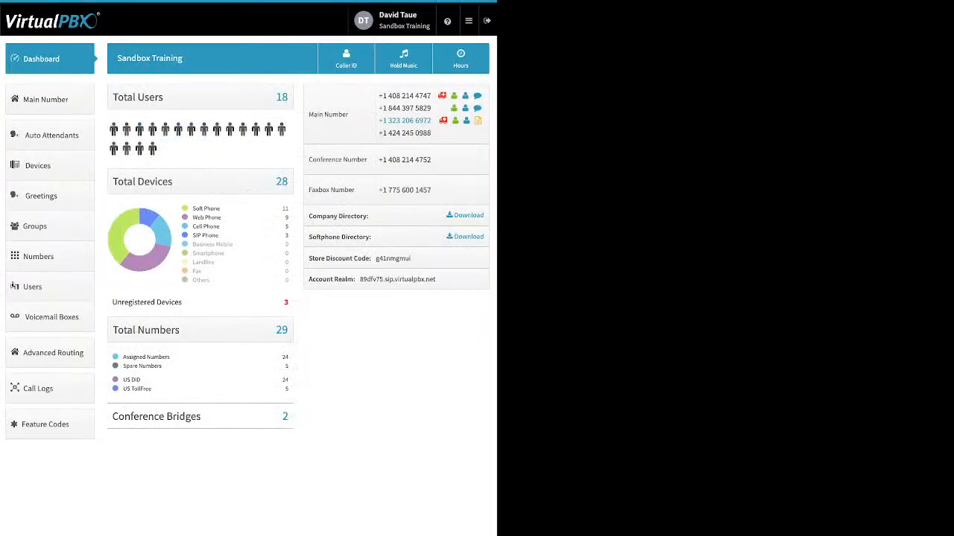
click(403, 58)
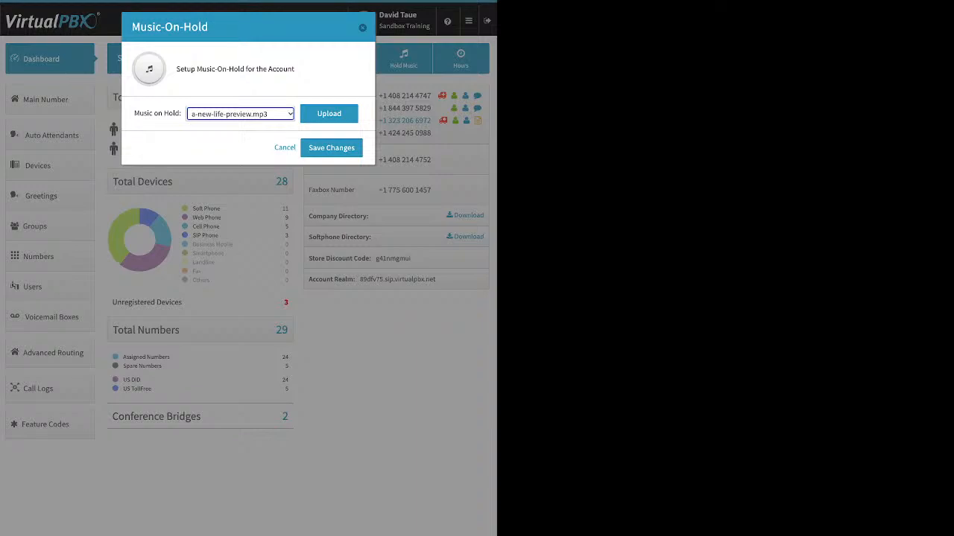
click(329, 114)
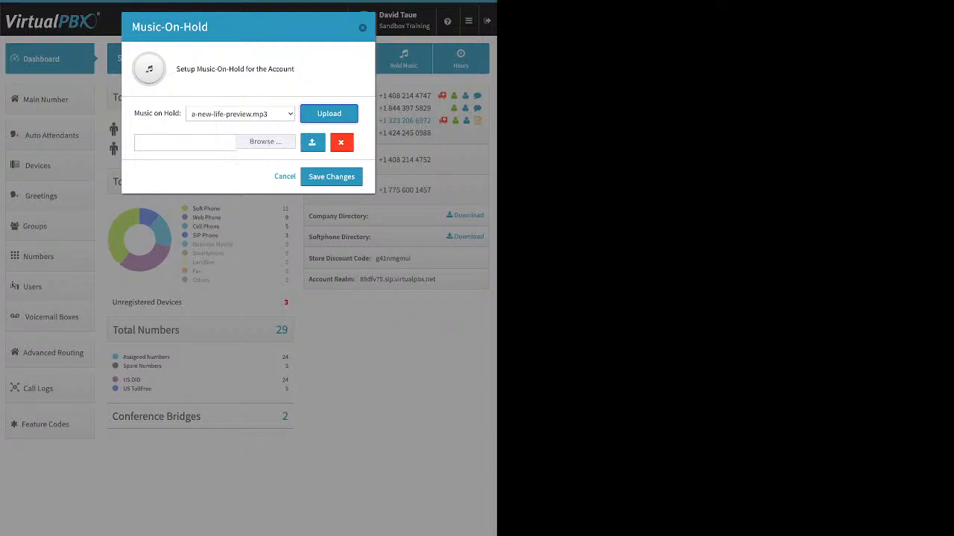
key(Escape)
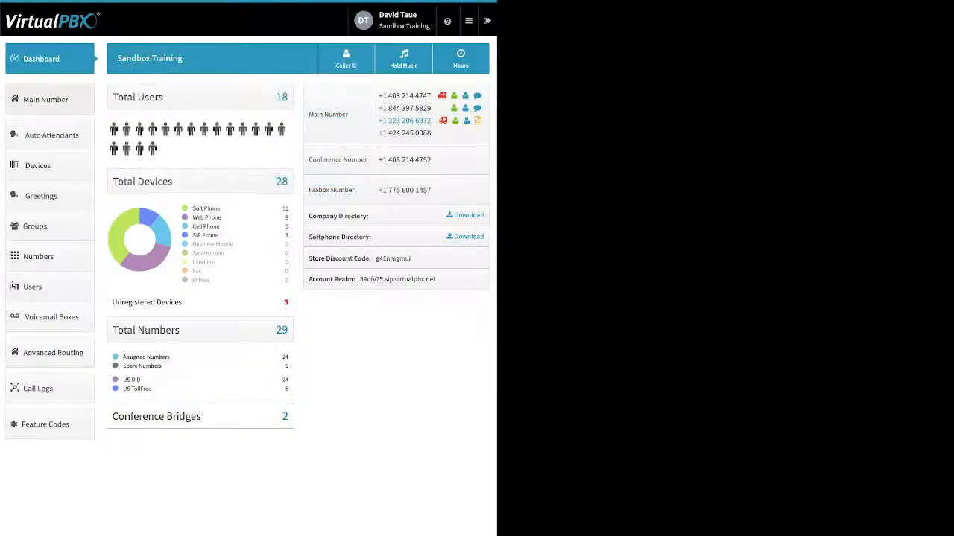
- Go to Main Number, expand Main Company Numbers, and highlight the option to add spare numbers
click(46, 100)
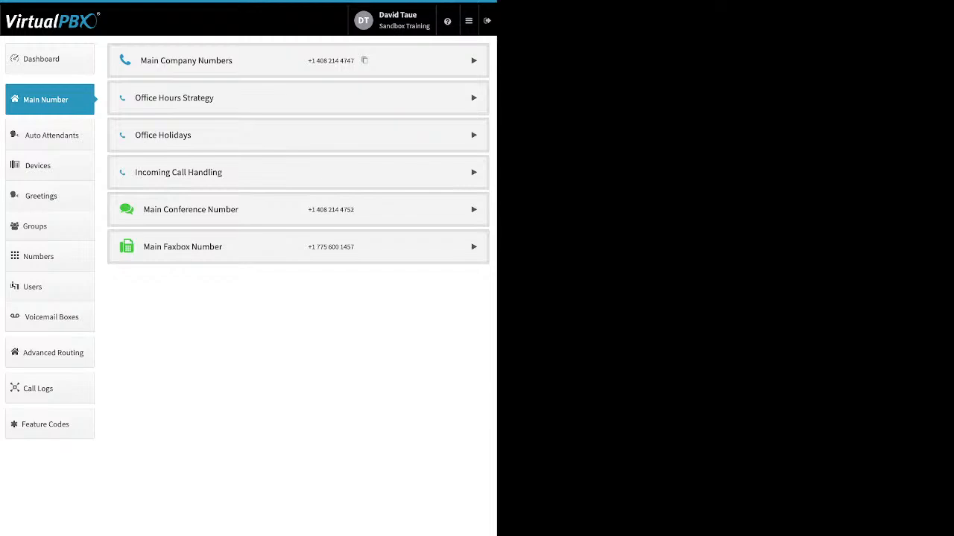
click(474, 60)
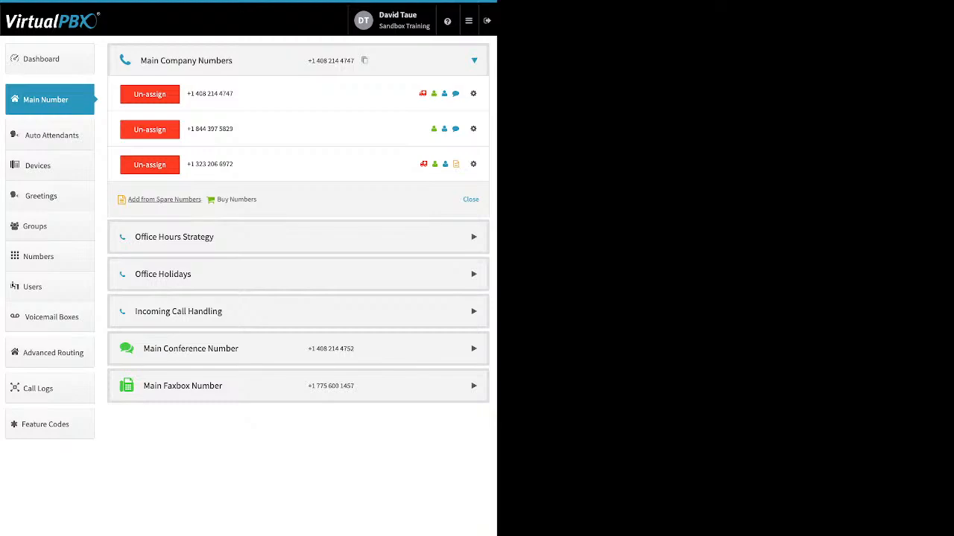
drag(201, 200, 128, 200)
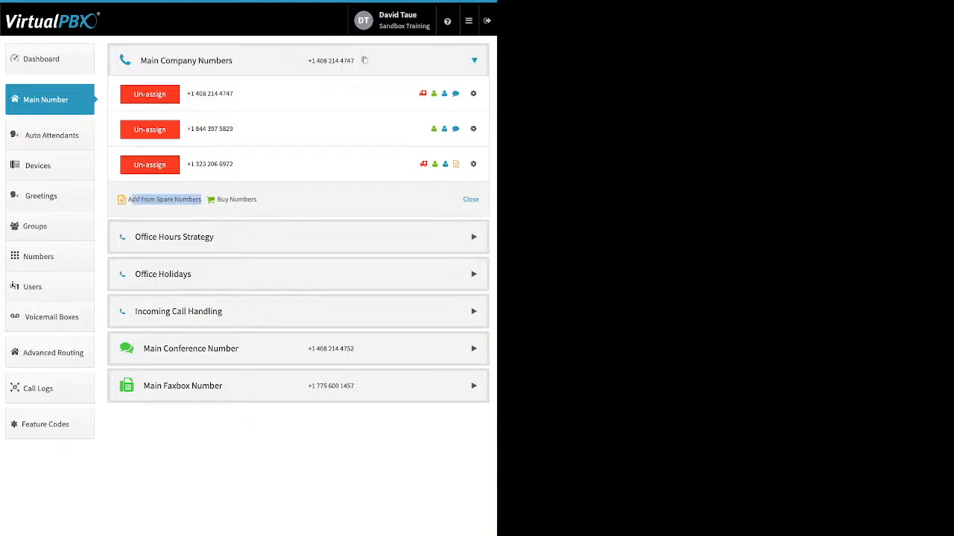
click(149, 200)
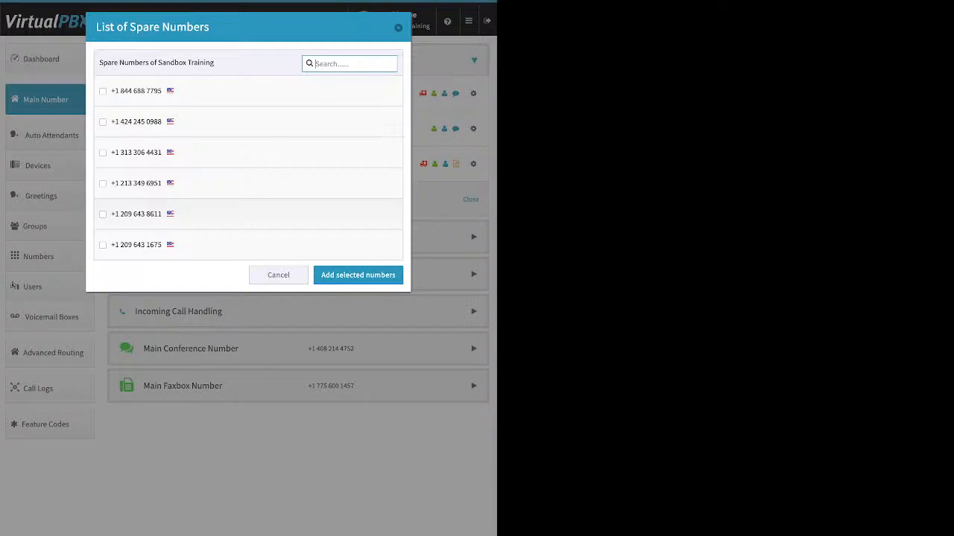
click(103, 153)
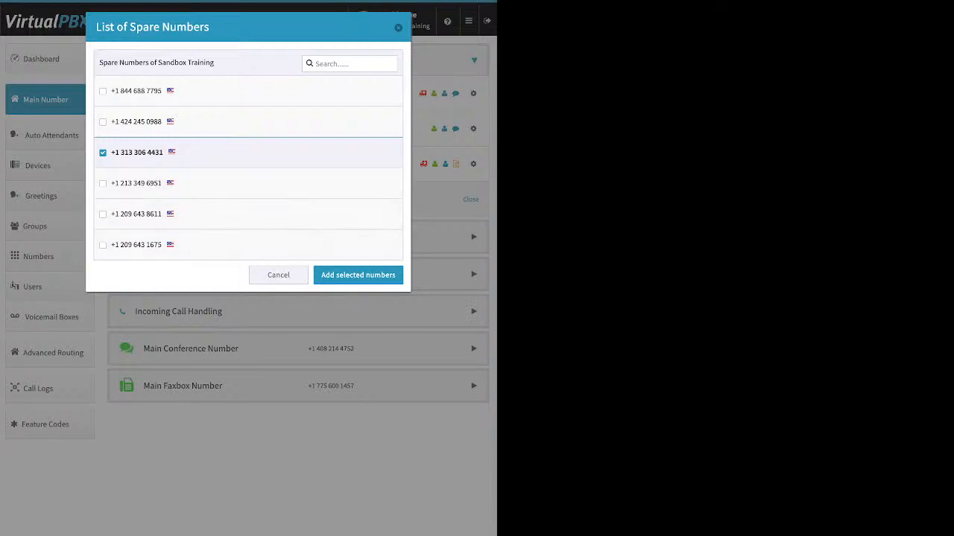
click(357, 275)
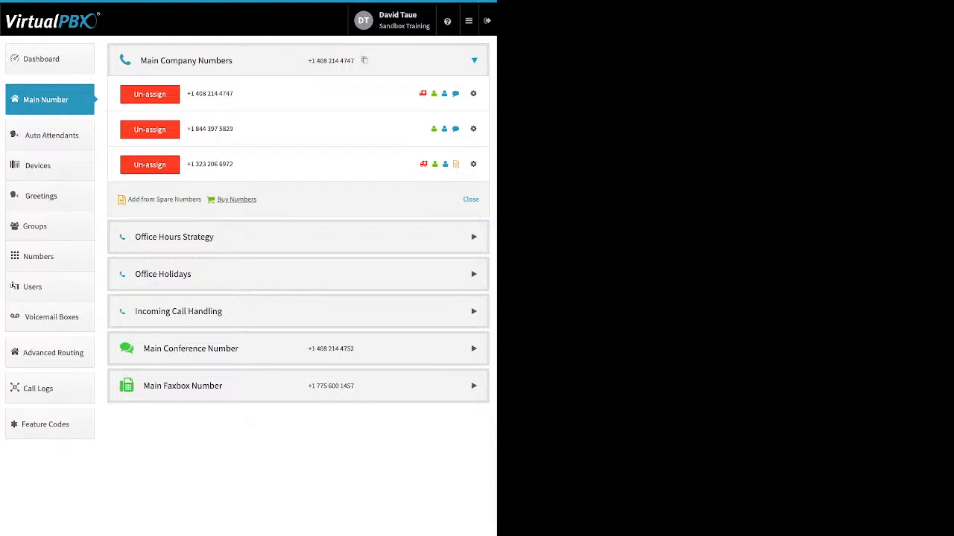
click(236, 198)
drag(257, 199, 222, 199)
click(226, 199)
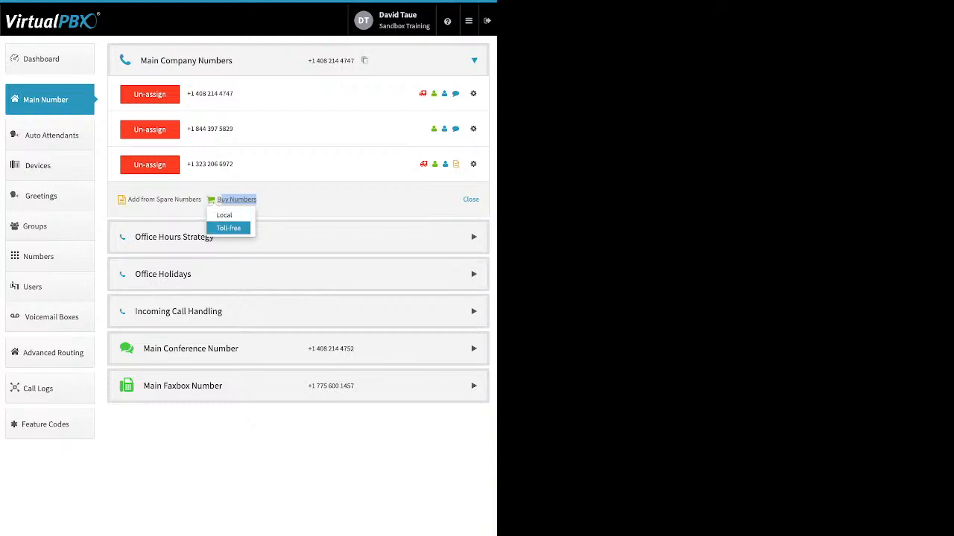
click(228, 228)
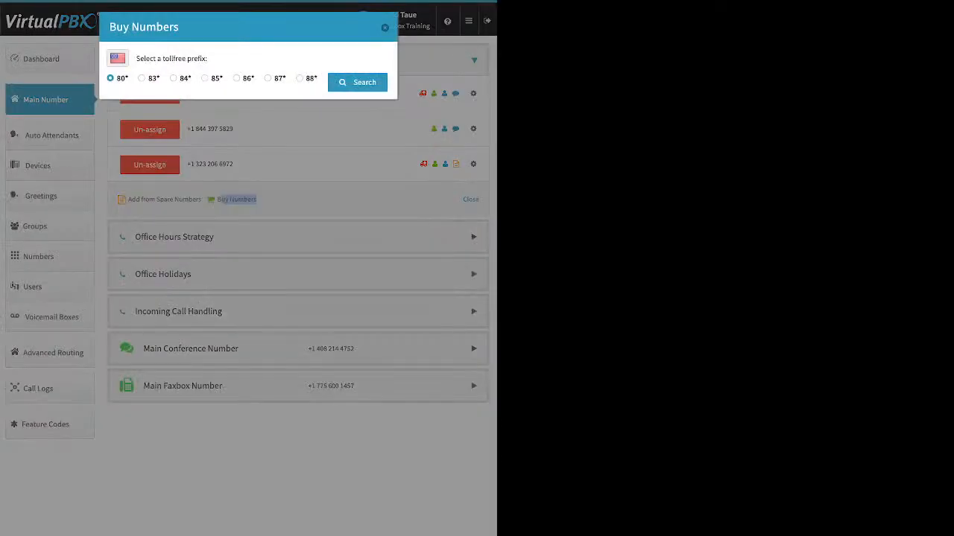
click(237, 79)
click(357, 83)
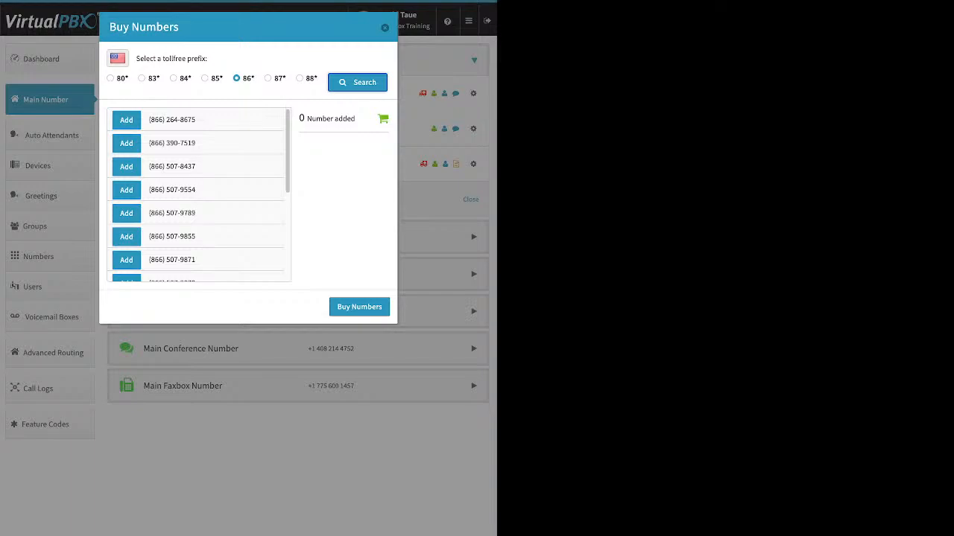
click(125, 143)
click(359, 307)
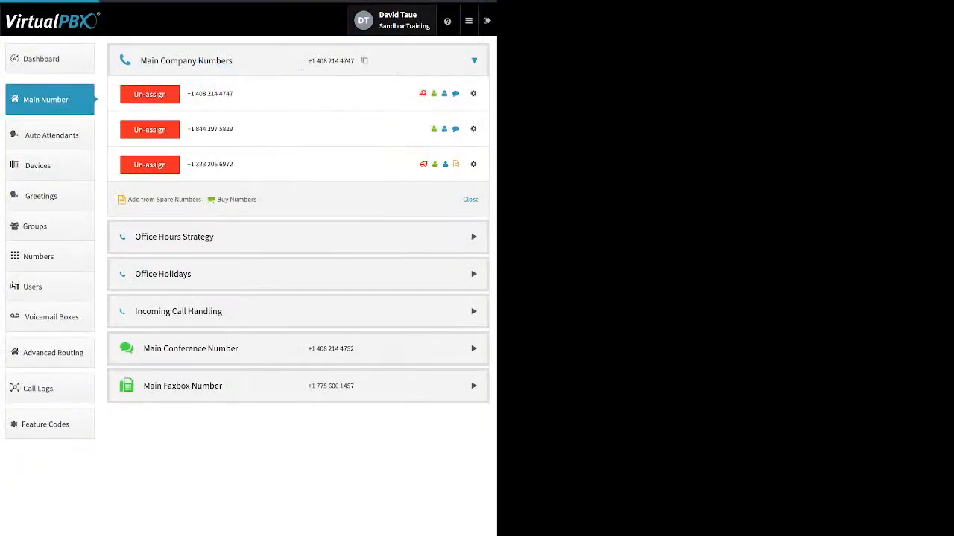
click(236, 198)
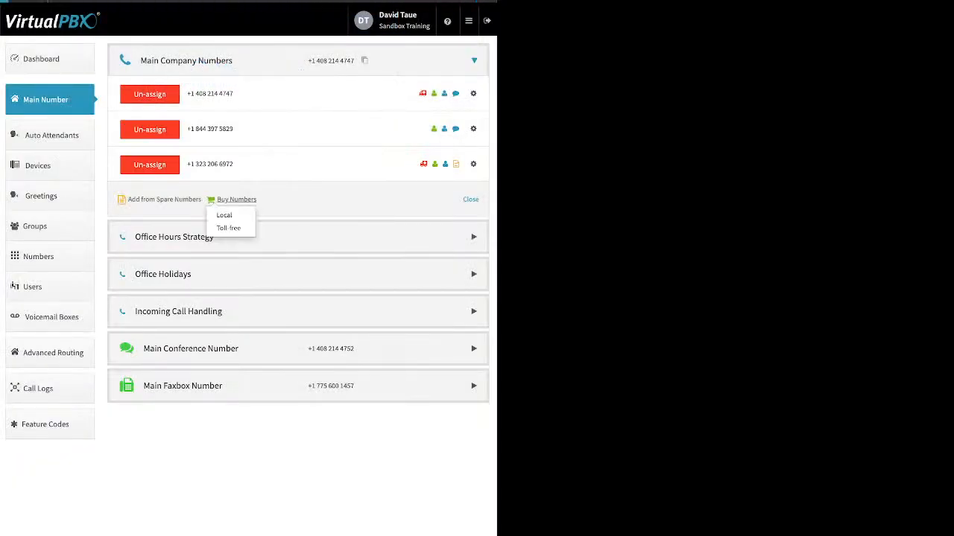
click(224, 216)
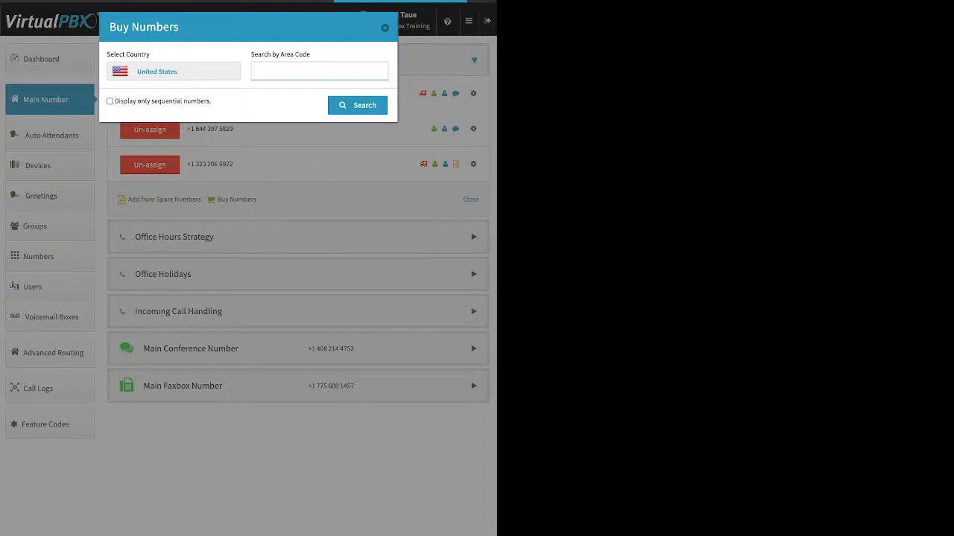
text(310)
key(Return)
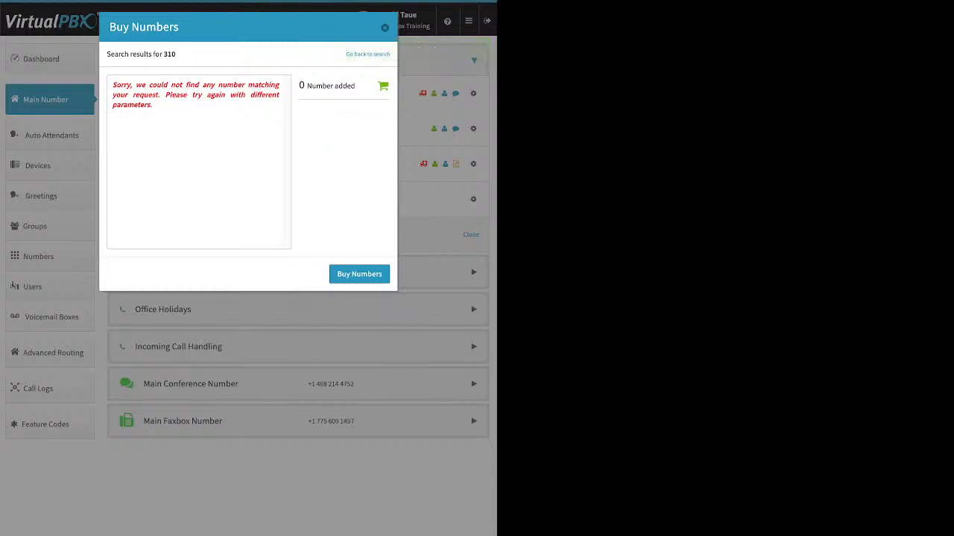
key(Escape)
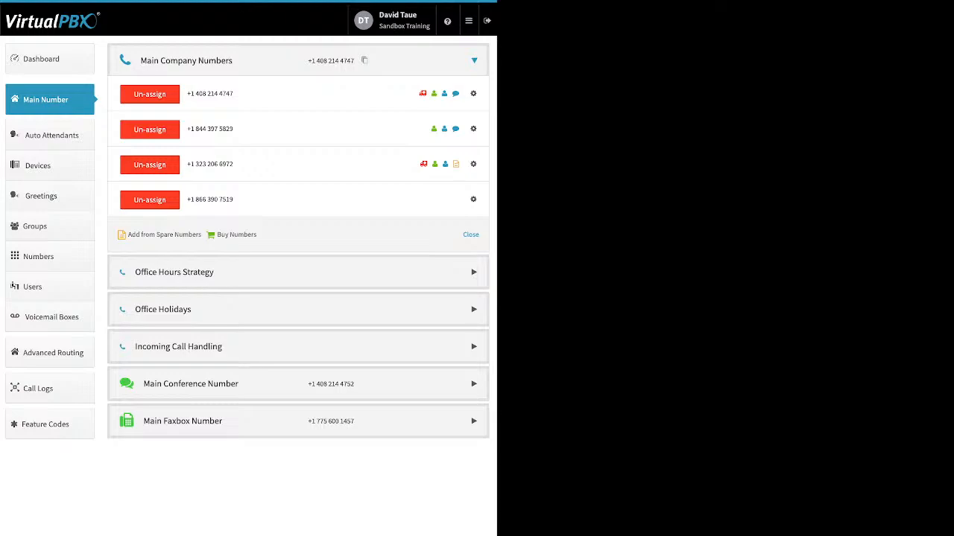
click(236, 234)
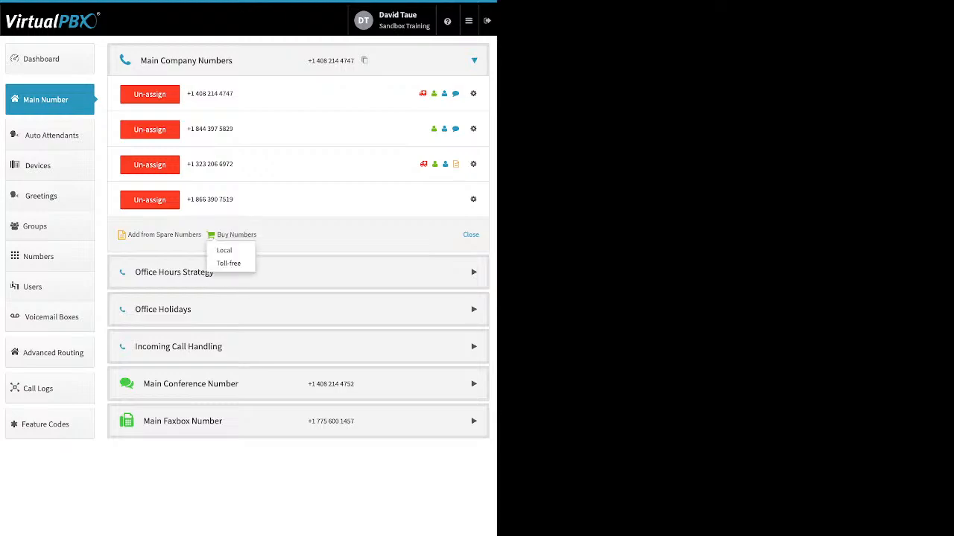
click(228, 250)
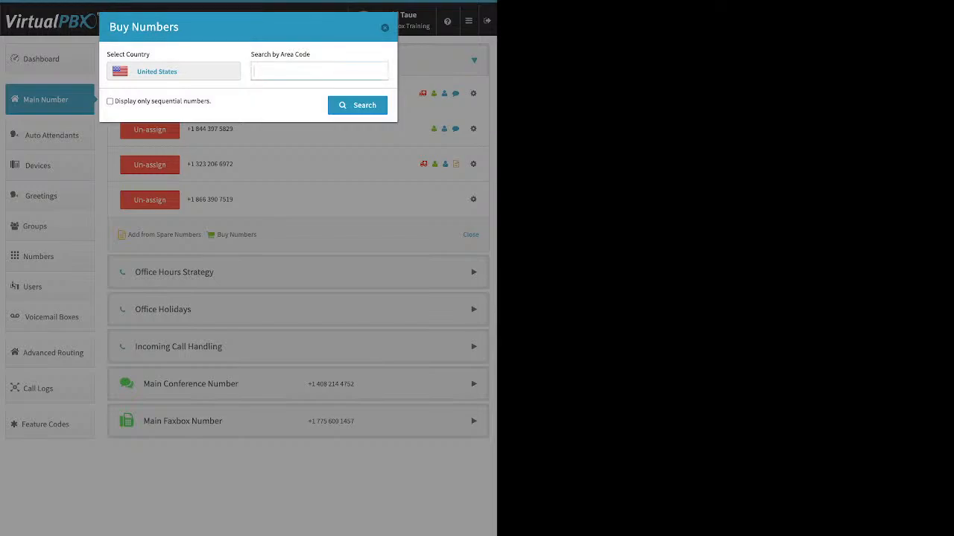
text(424)
key(Return)
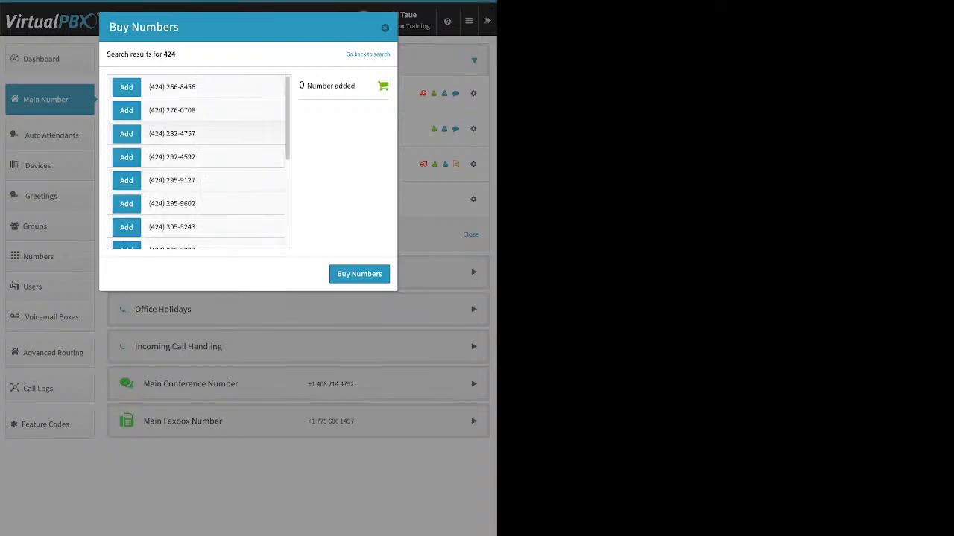
click(127, 110)
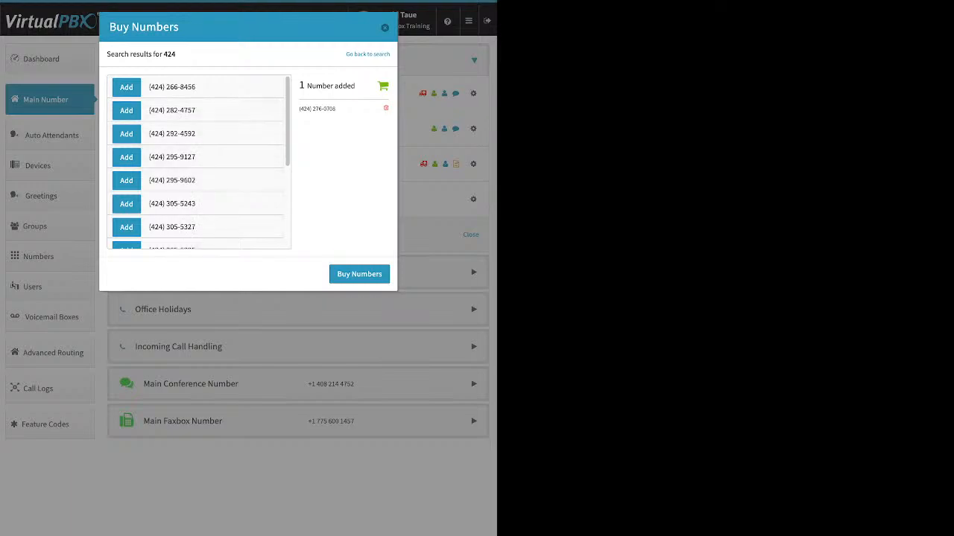
click(384, 27)
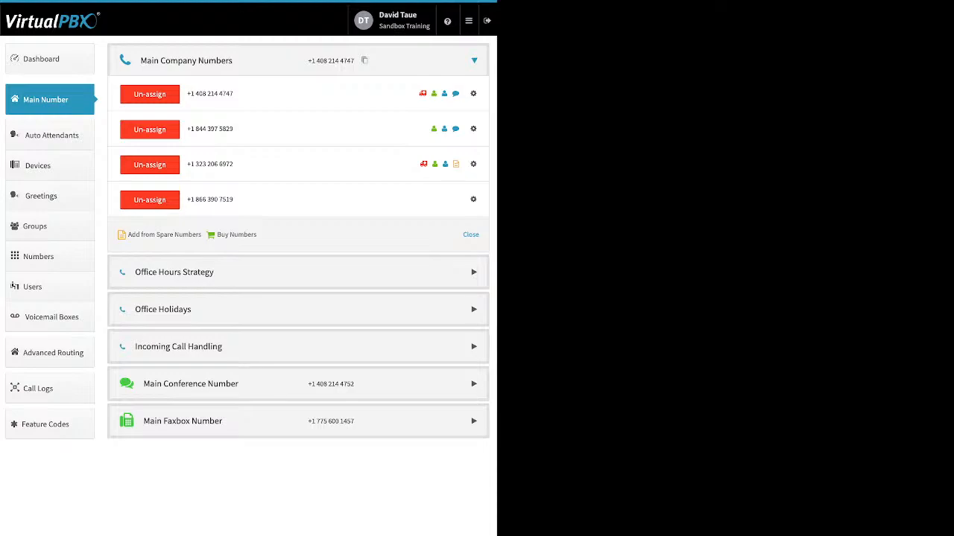
click(474, 199)
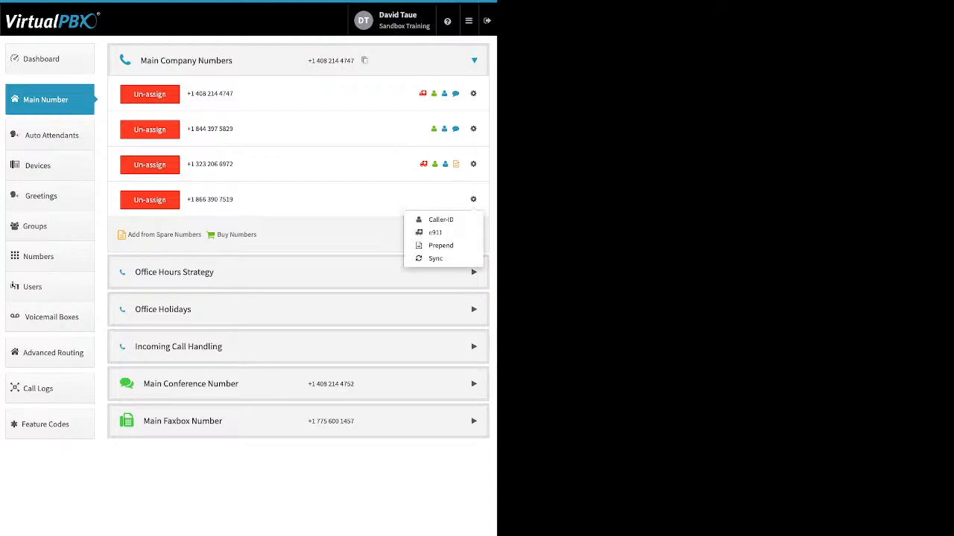
click(440, 220)
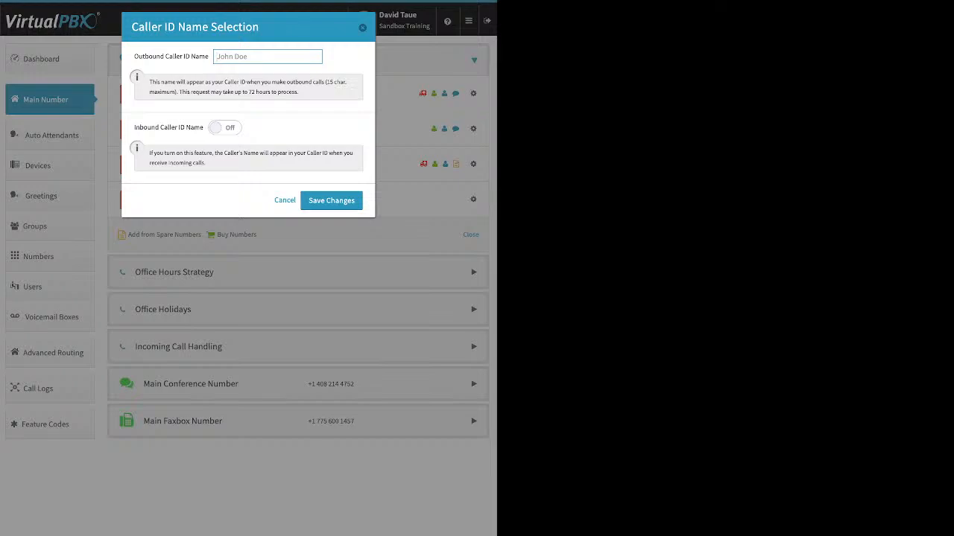
click(225, 128)
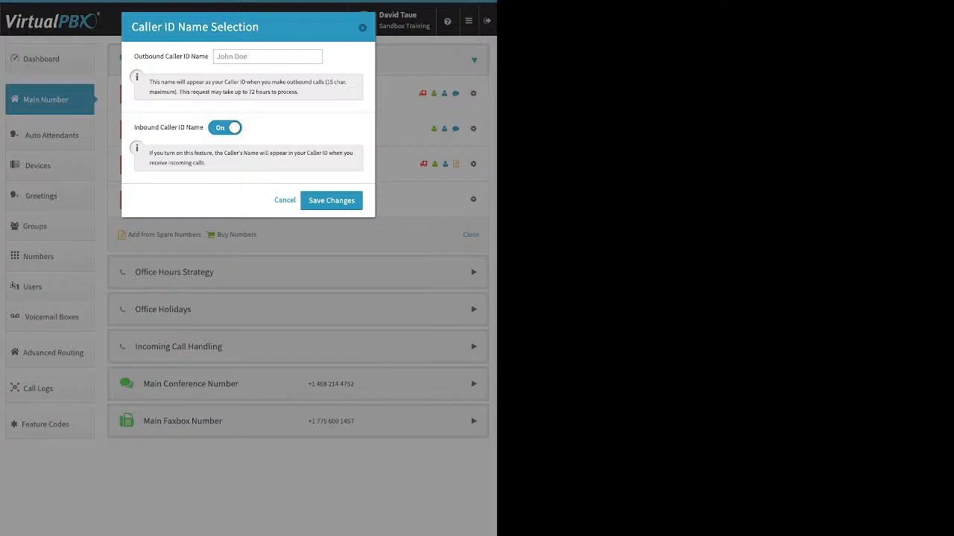
click(362, 28)
click(473, 200)
click(436, 232)
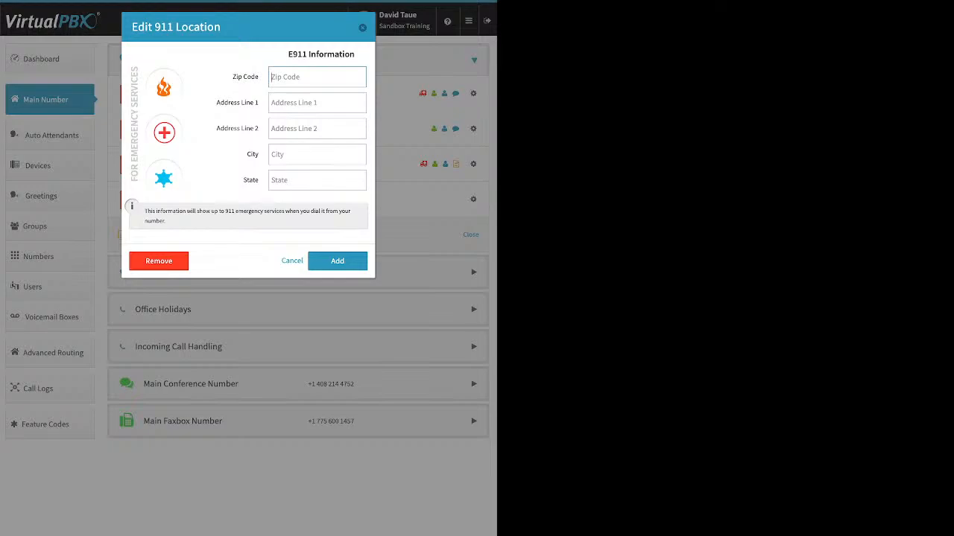
click(363, 27)
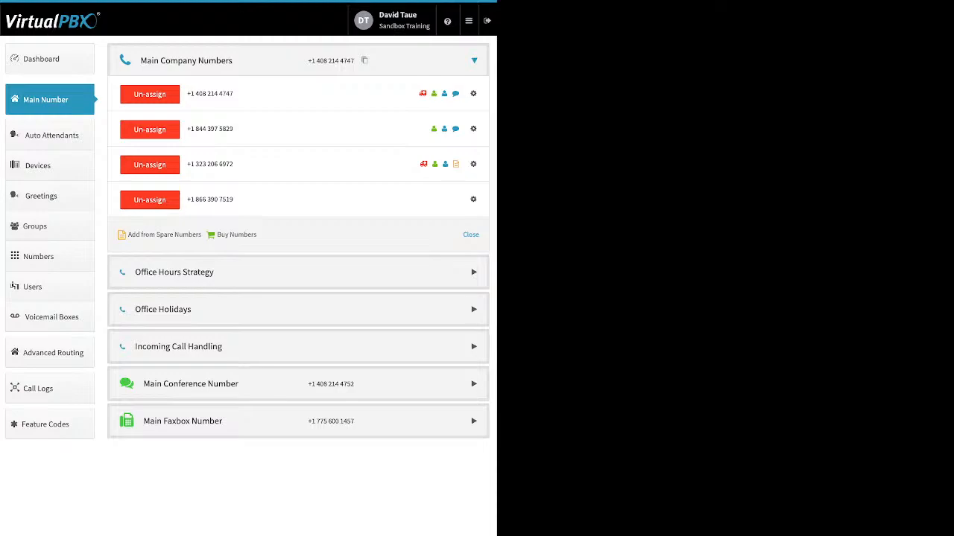
click(473, 199)
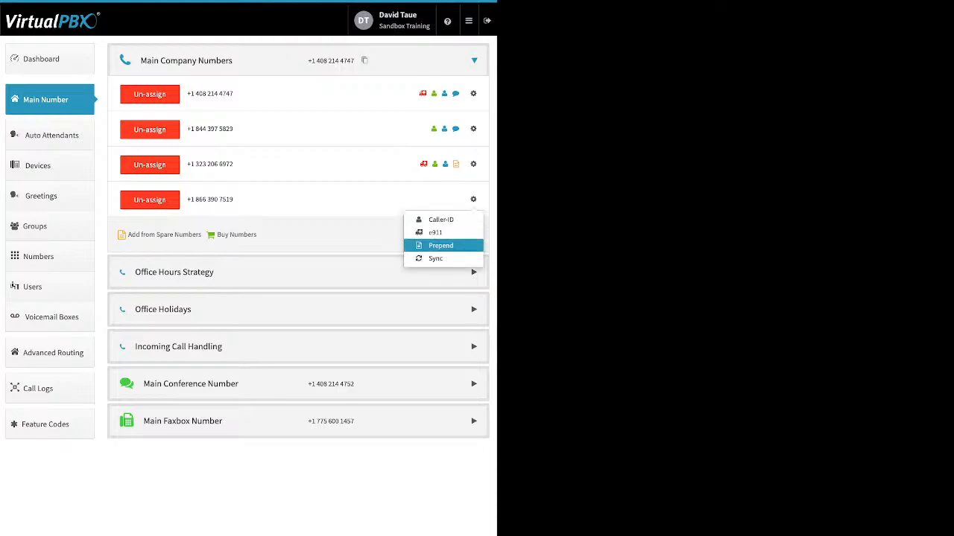
click(440, 245)
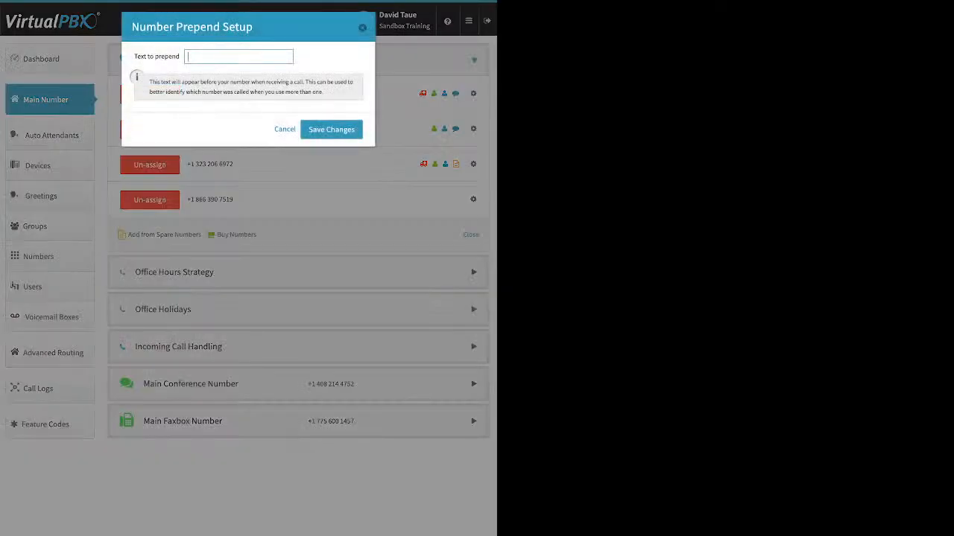
text(text)
click(331, 129)
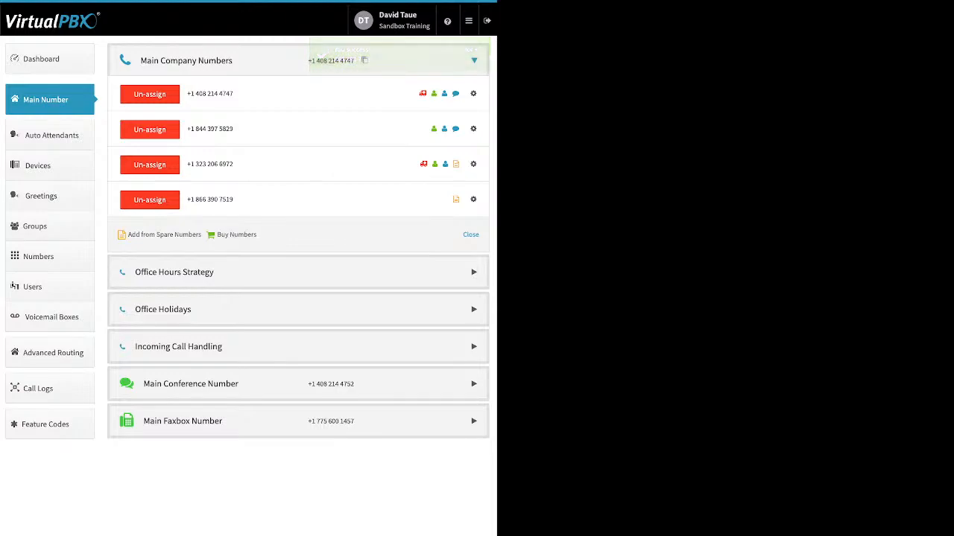
click(201, 273)
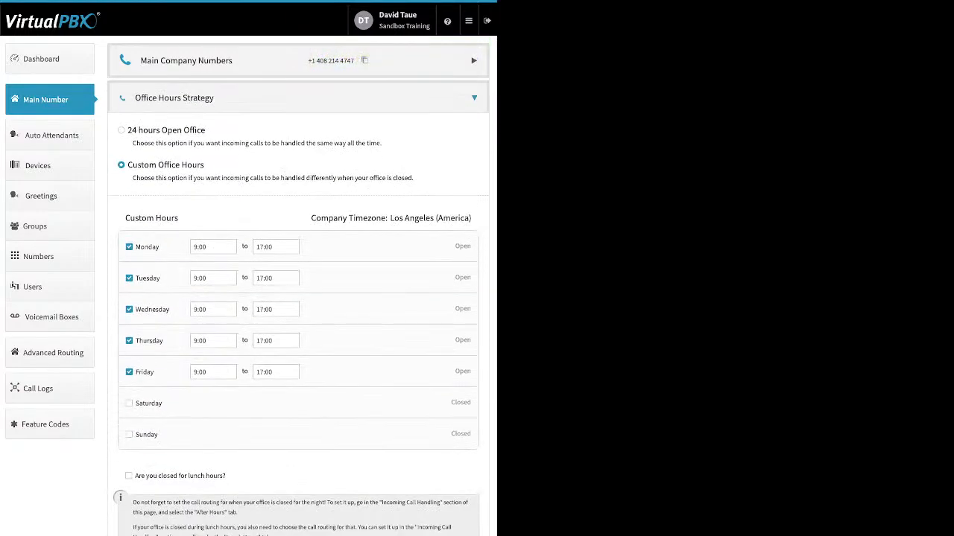
- Review the office hours options, keep Monday at 9:00–17:00, then collapse the section
drag(206, 129, 132, 130)
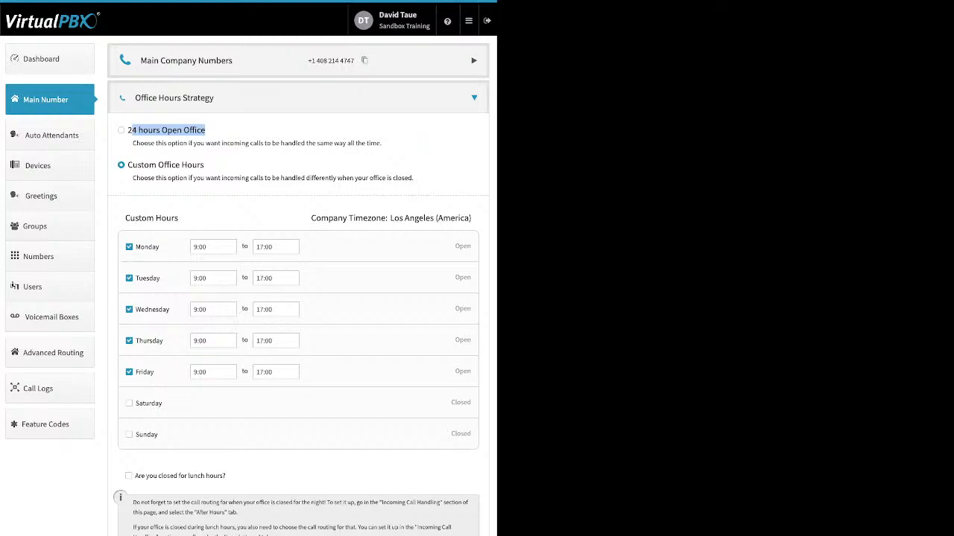
drag(204, 164, 158, 165)
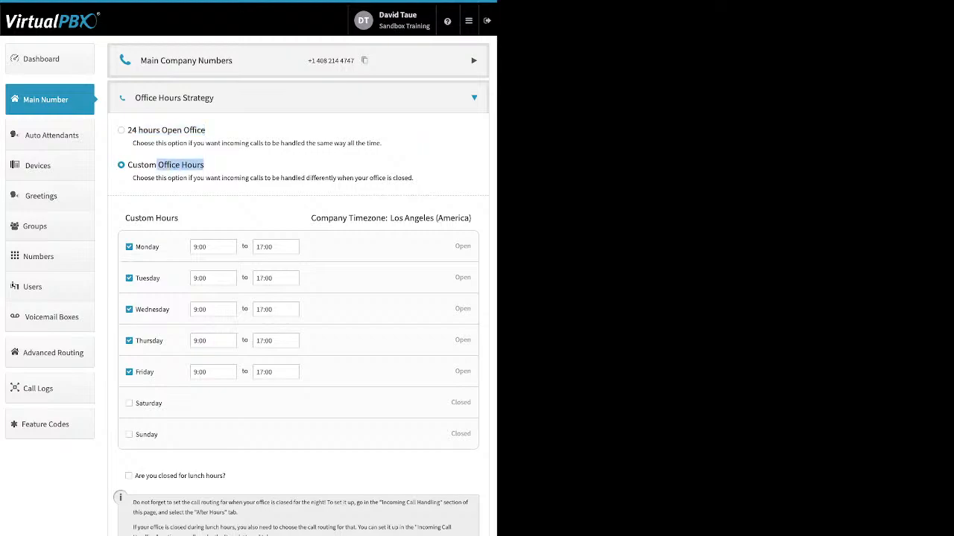
drag(160, 246, 135, 246)
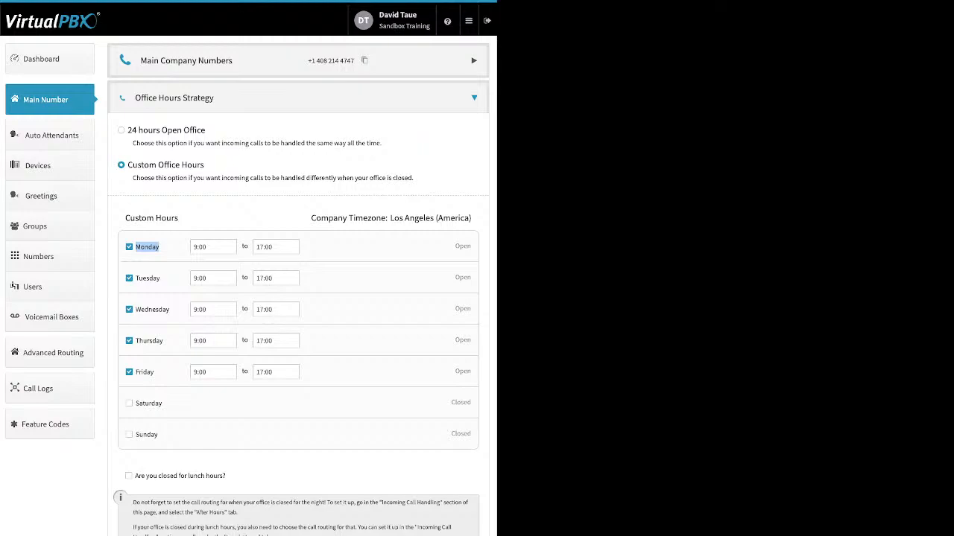
click(213, 247)
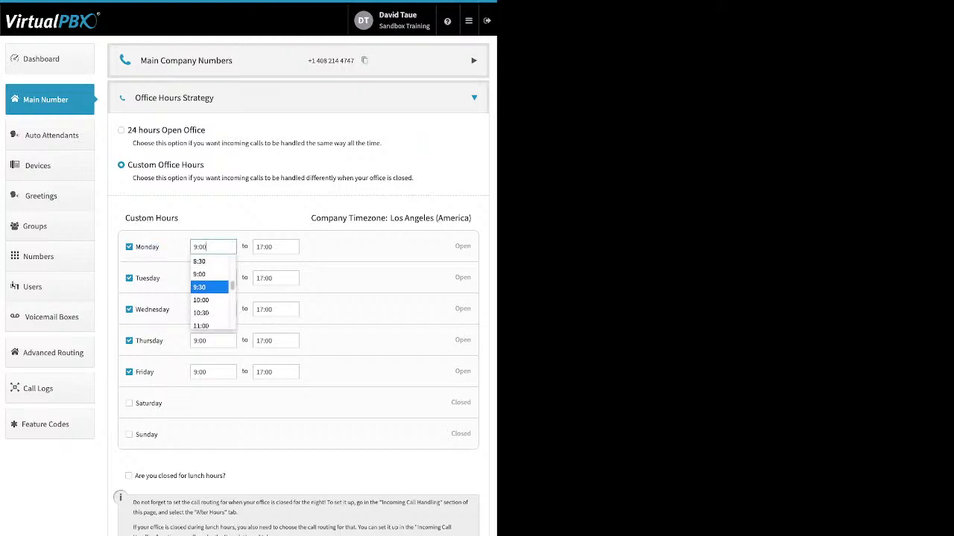
click(200, 274)
click(272, 247)
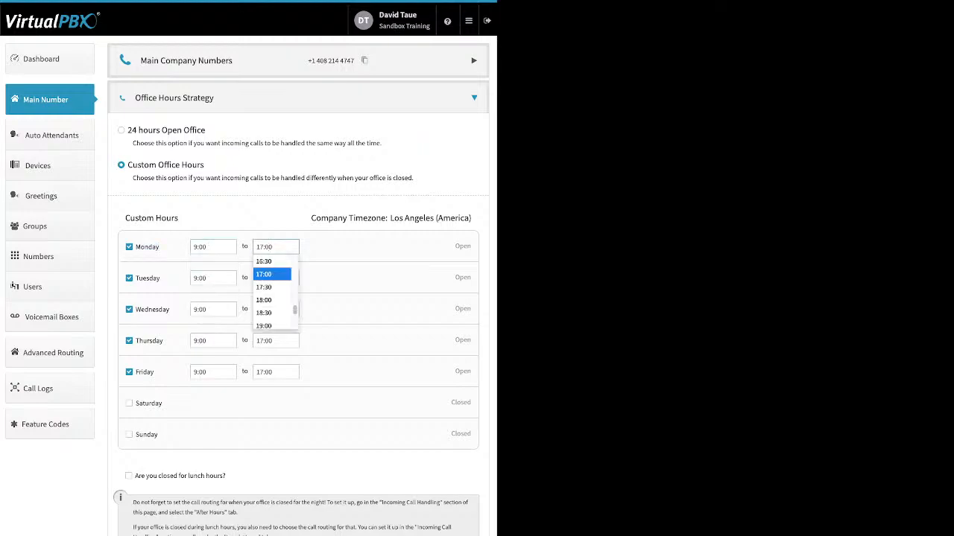
click(264, 274)
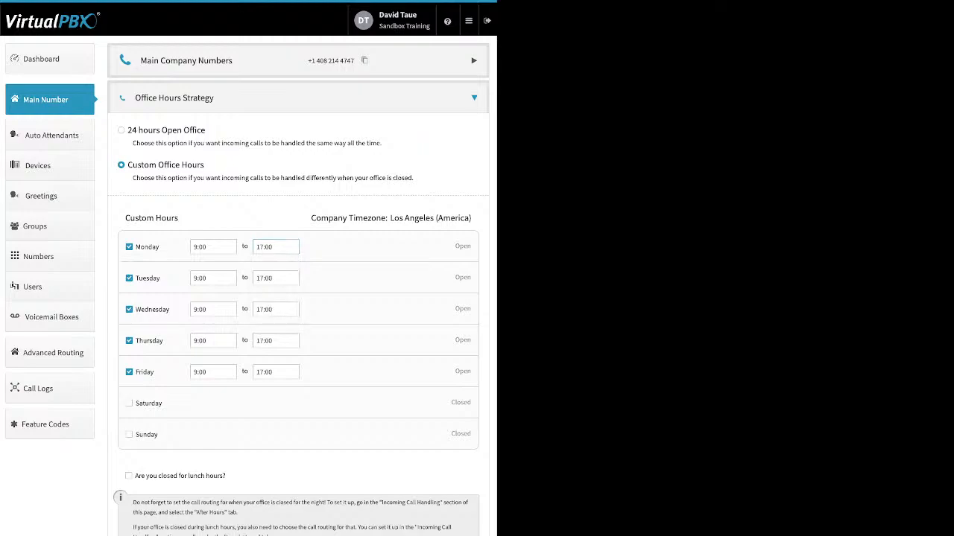
drag(226, 475, 134, 475)
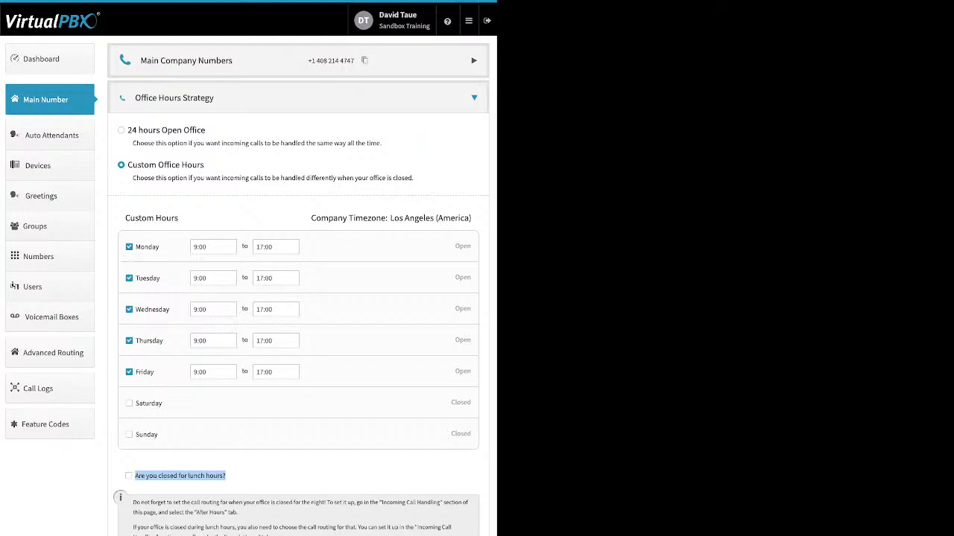
click(46, 100)
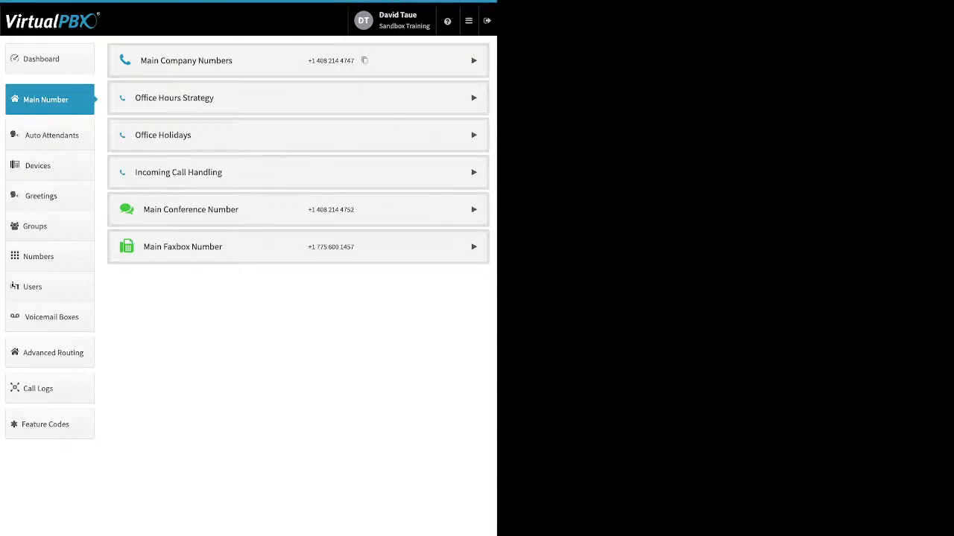
click(163, 135)
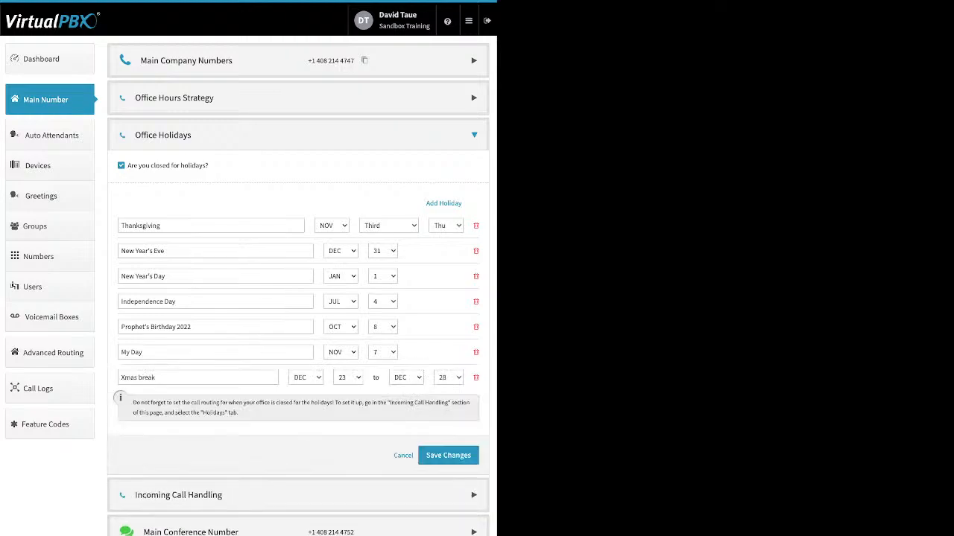
drag(128, 165, 210, 166)
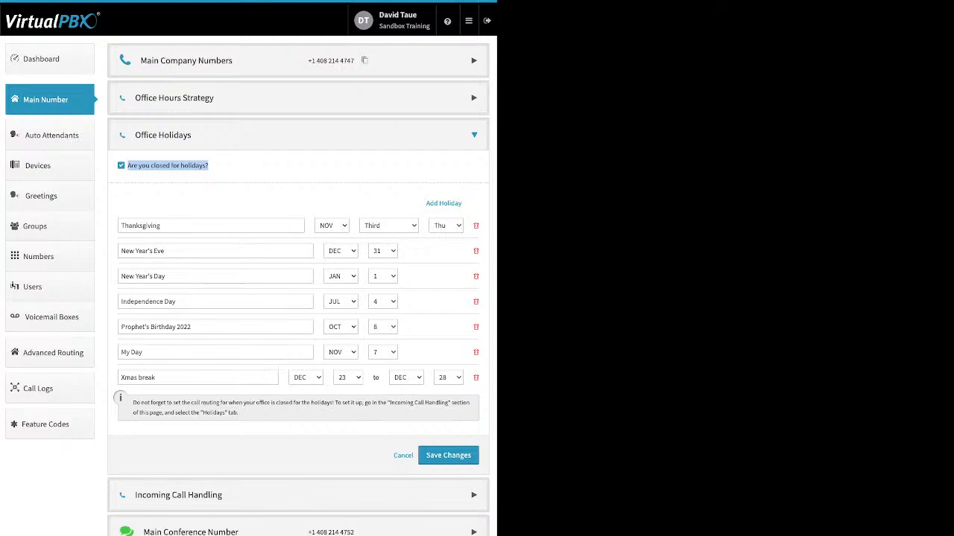
drag(426, 203, 463, 203)
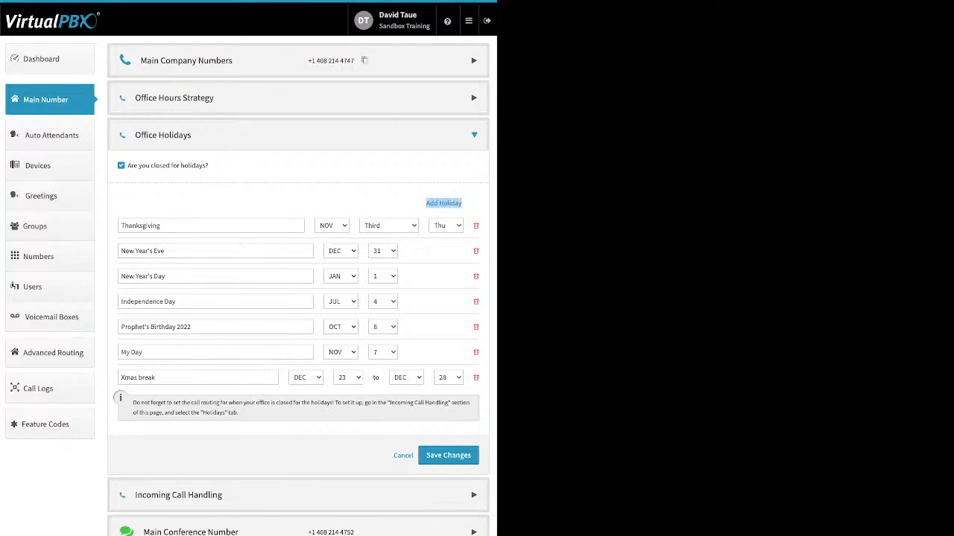
click(444, 203)
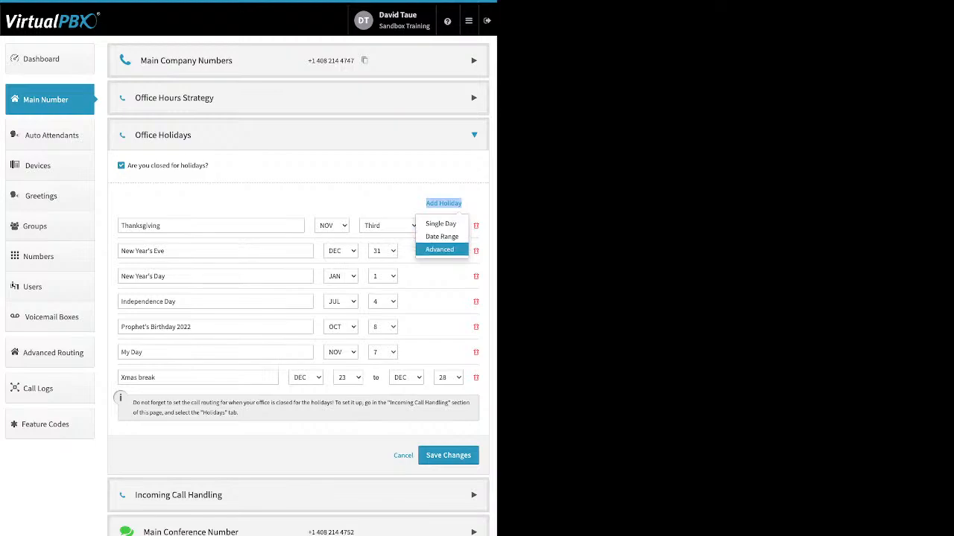
click(444, 203)
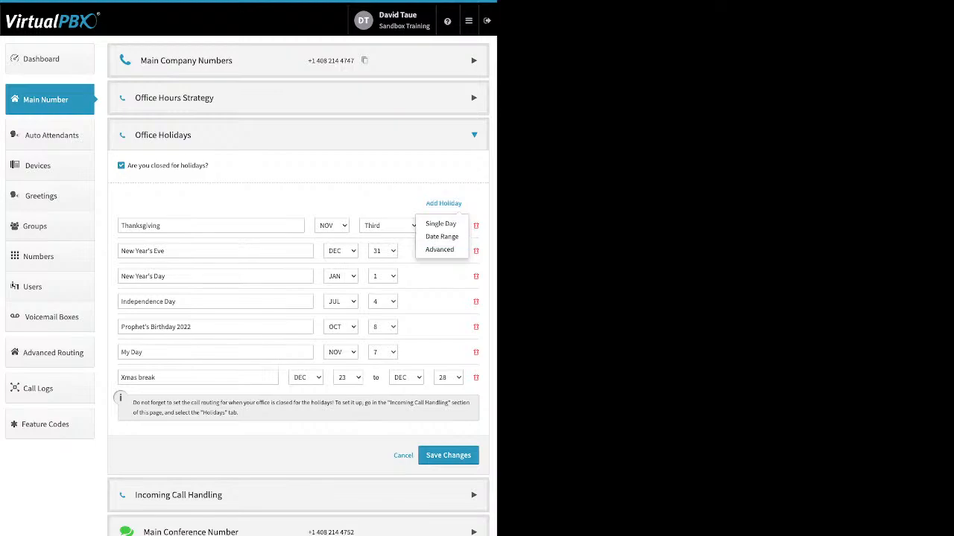
triple_click(143, 251)
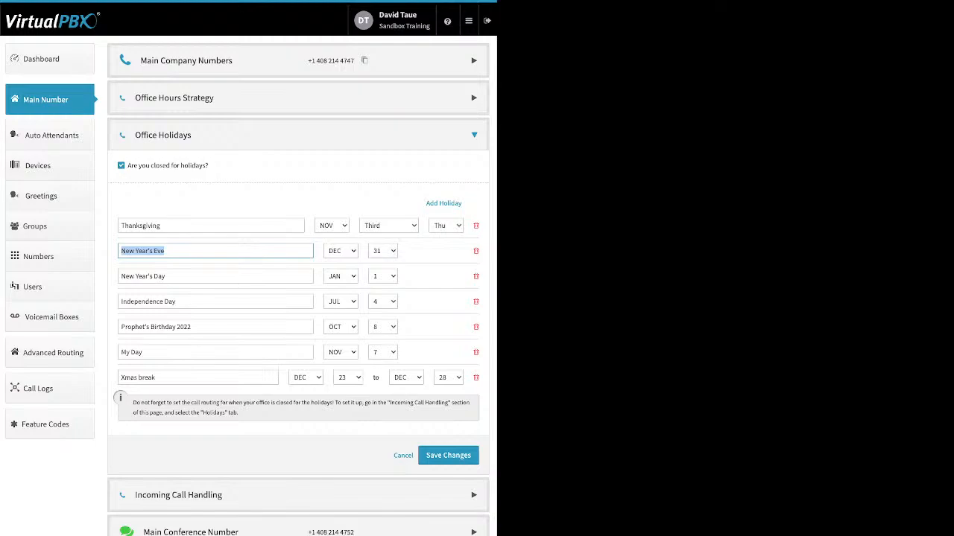
triple_click(139, 377)
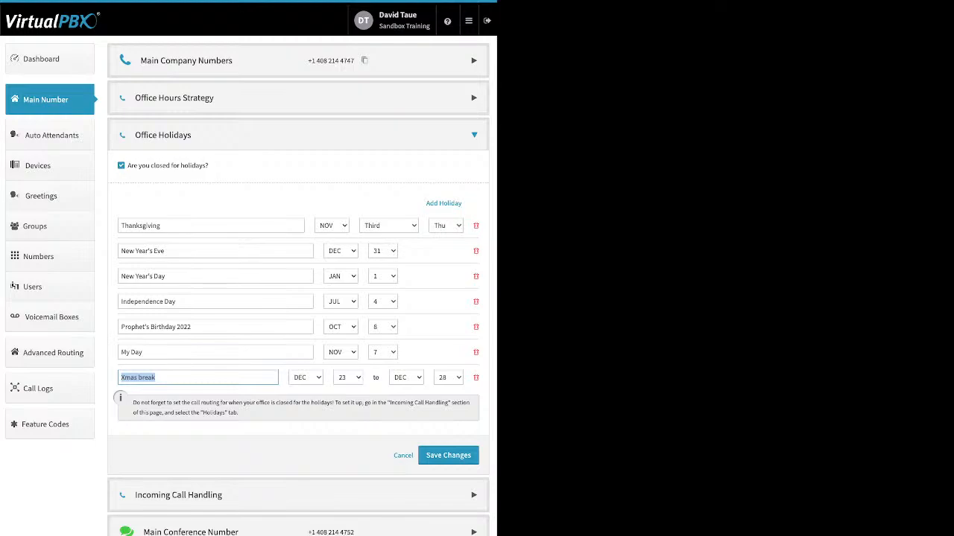
click(298, 203)
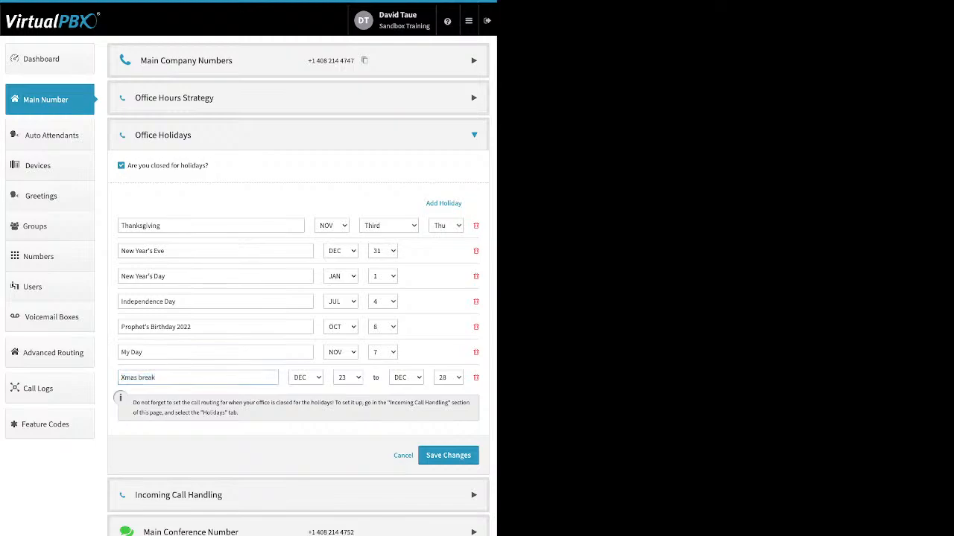
double_click(140, 226)
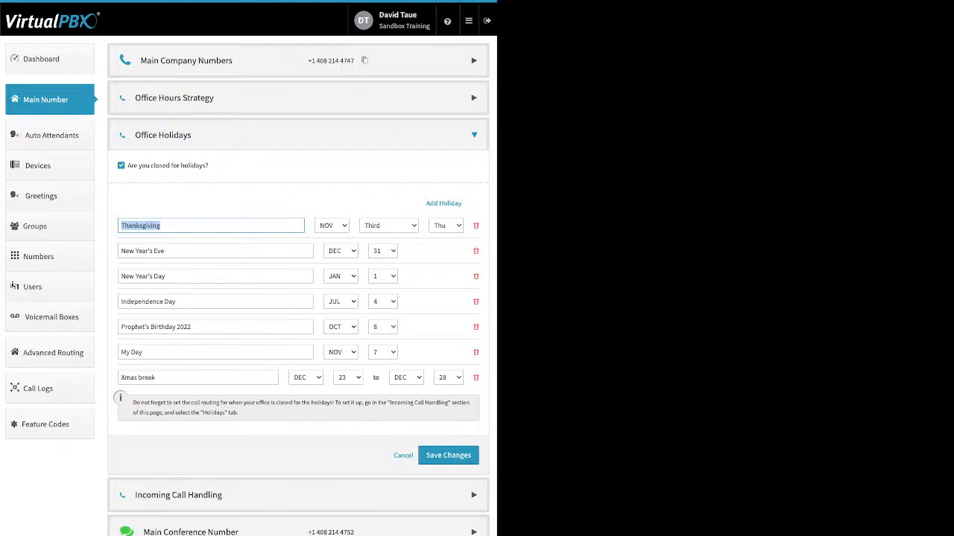
click(403, 455)
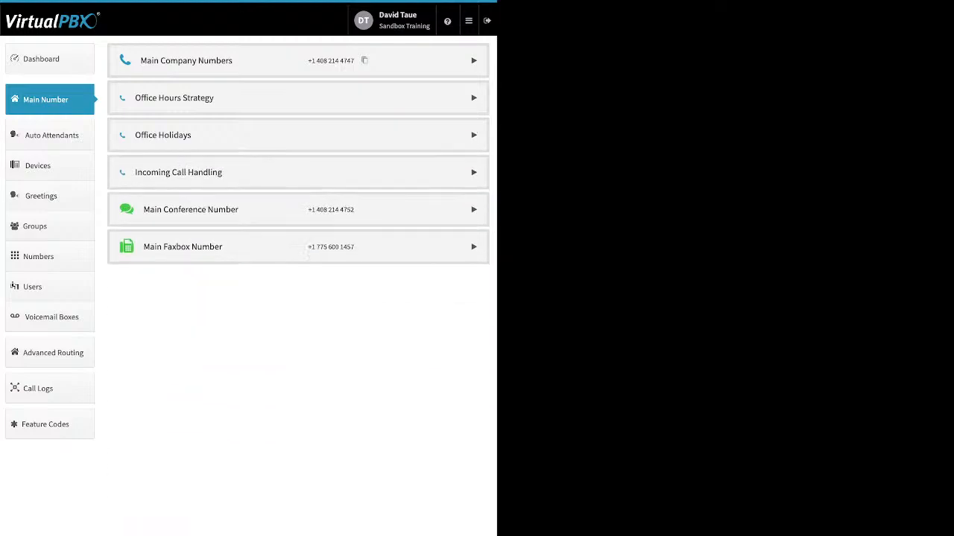
- Expand Incoming Call Handling and compare the Open Hours, After Hours and Holidays routing
click(298, 172)
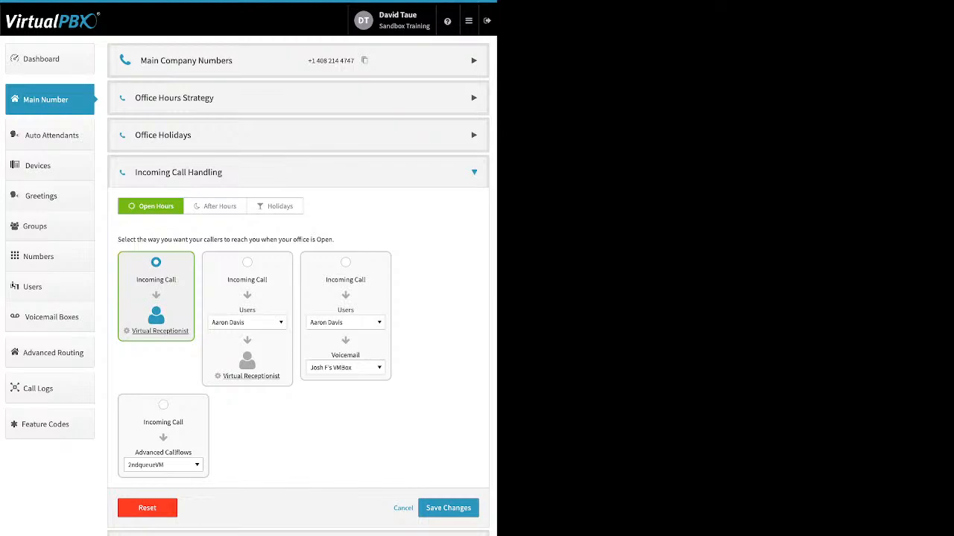
click(216, 206)
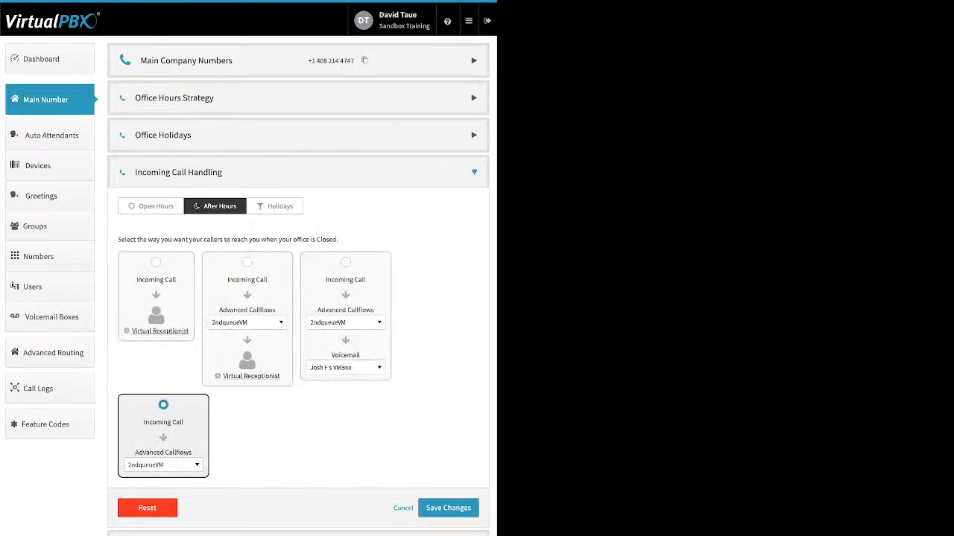
click(248, 262)
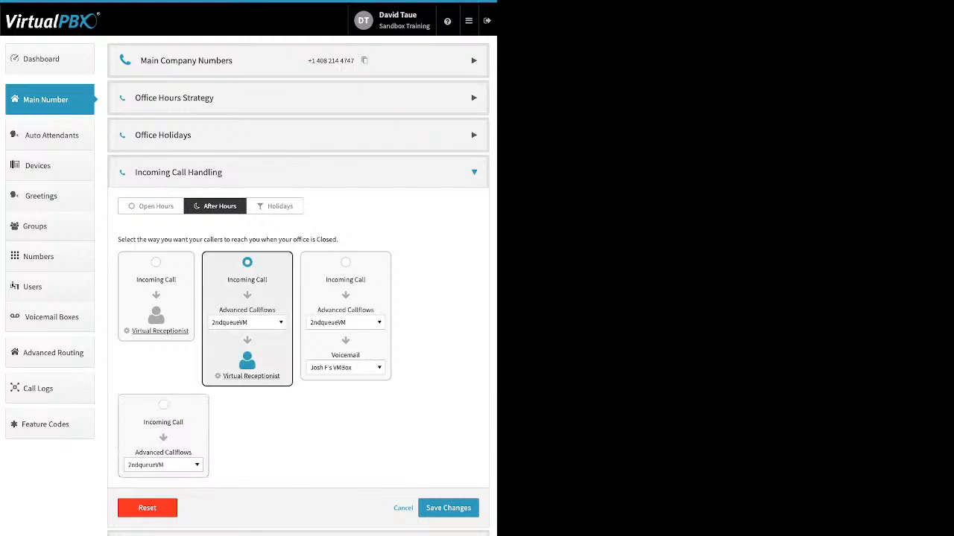
click(274, 207)
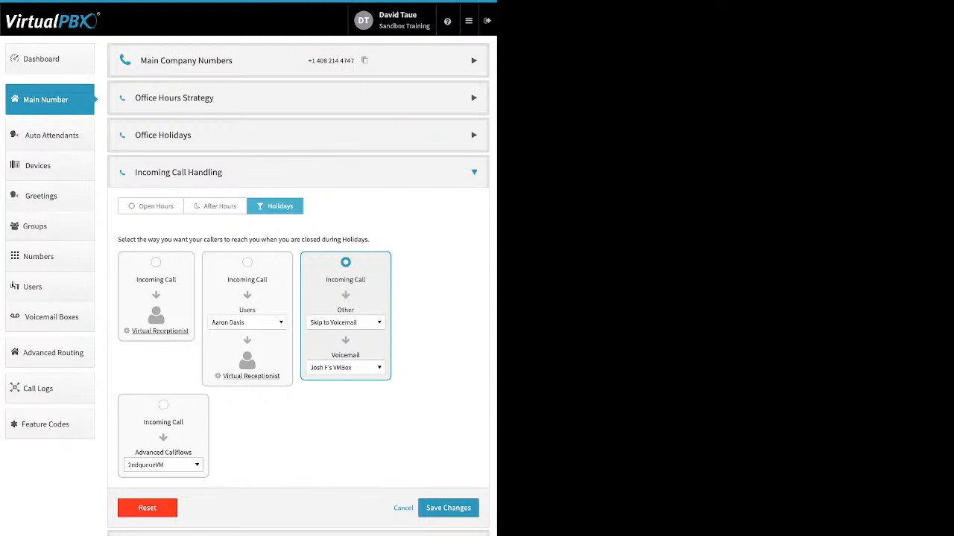
click(151, 206)
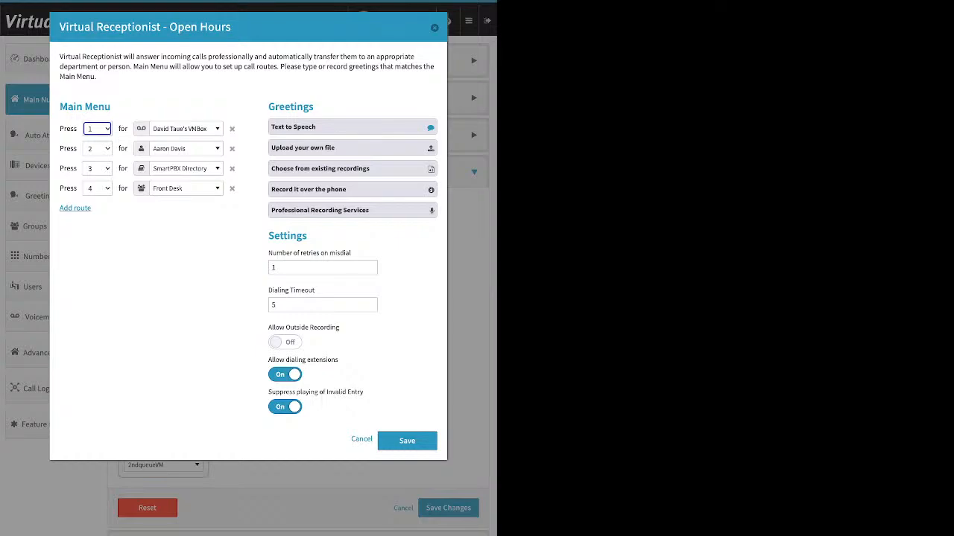
- Add a fifth route to the Open Hours main menu
click(75, 208)
drag(93, 208, 58, 209)
click(76, 208)
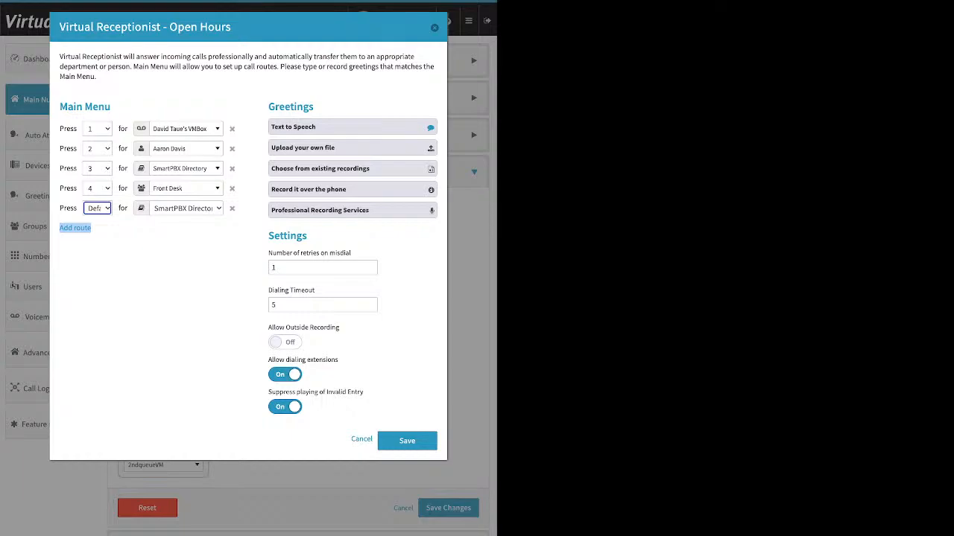
- Browse option 1's destination list through the users, call queues and devices
click(186, 129)
scroll(199, 239, up, 15)
scroll(200, 239, up, 10)
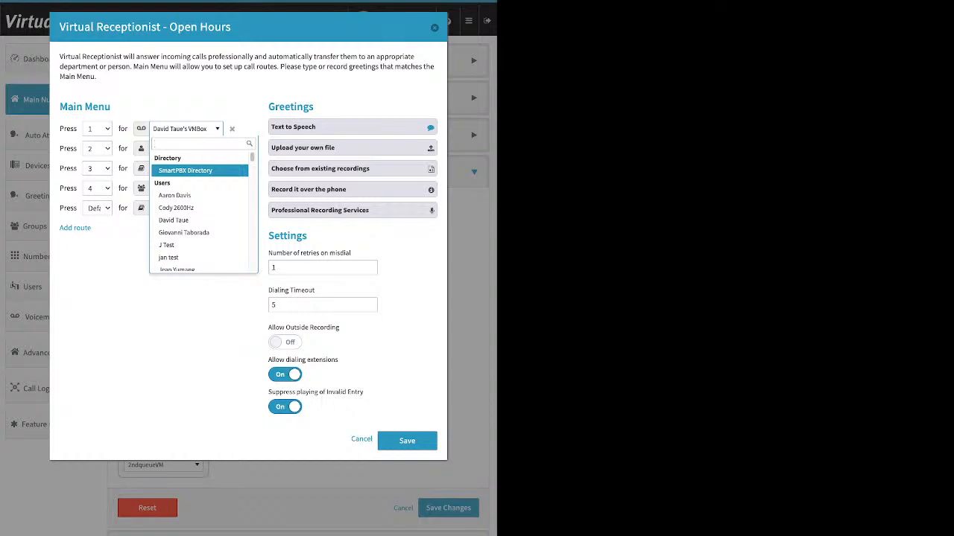
key(Down)
key(Down)
key(Down)
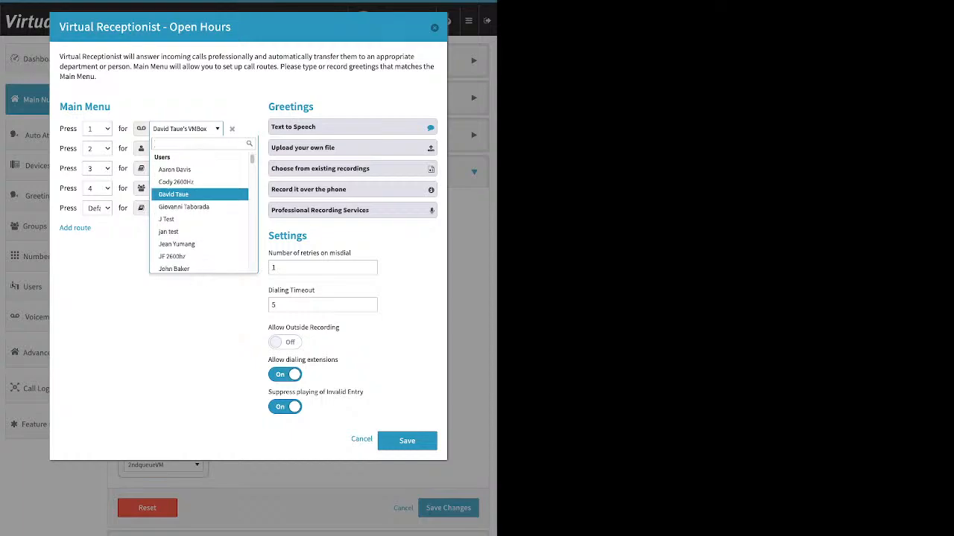
key(Down)
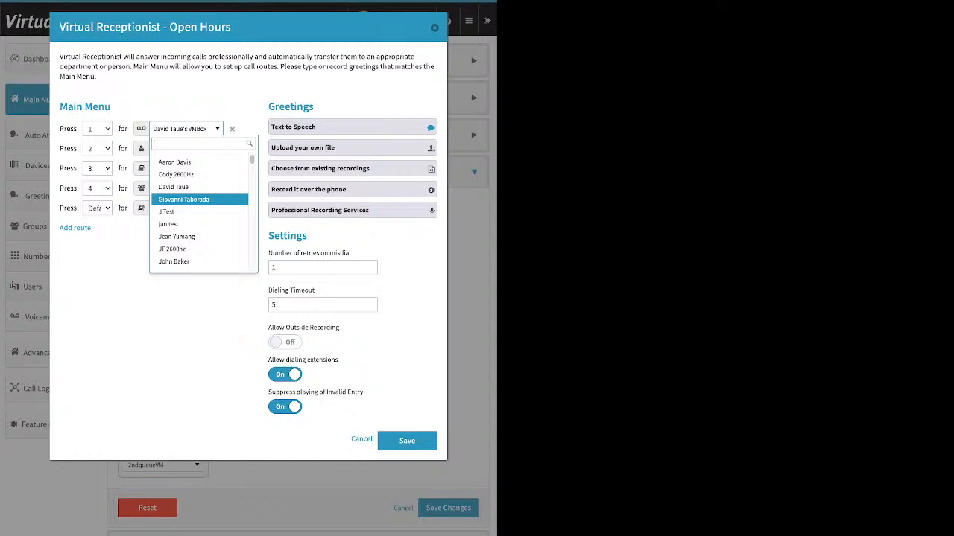
key(Down)
key(Down)
key(Down)
key(Down)
key(Down)
key(Down)
key(Down)
key(Down)
key(Down)
key(Down)
key(Down)
key(Down)
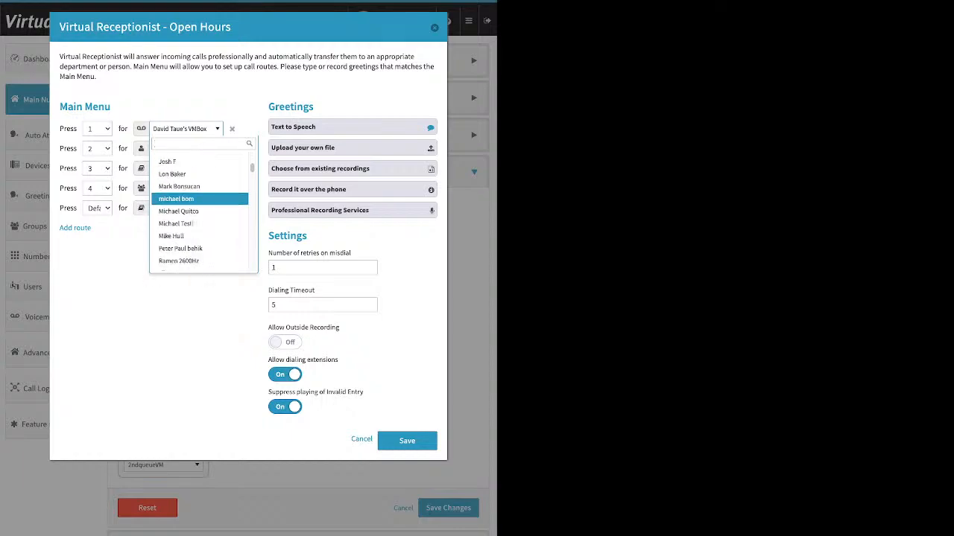
key(Down)
key(Down)
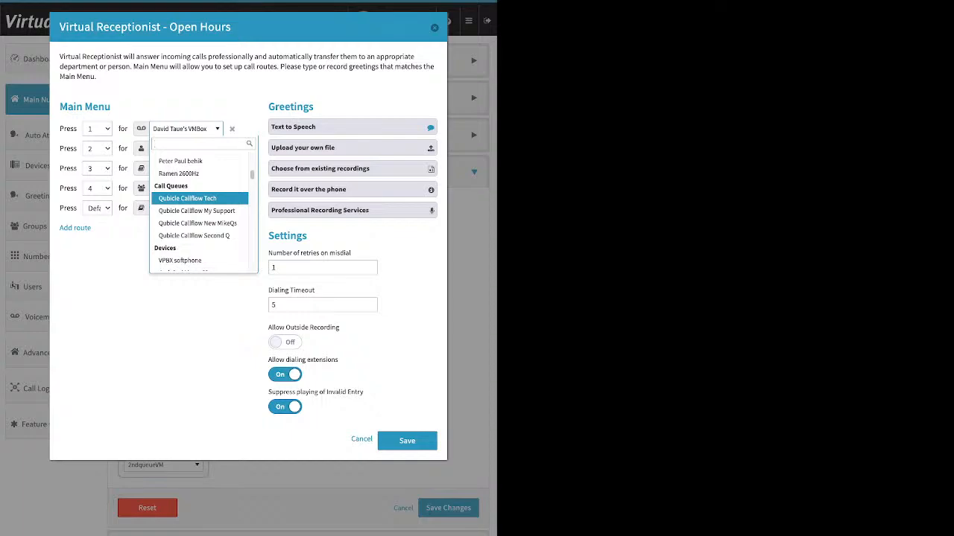
key(Down)
key(Down)
key(Down)
key(Down)
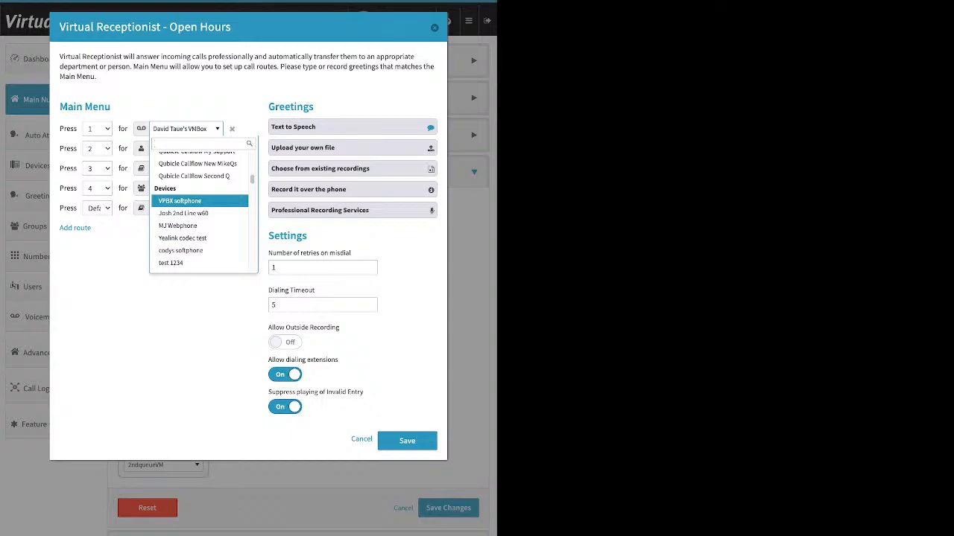
key(Down)
key(Down)
scroll(199, 197, down, 1)
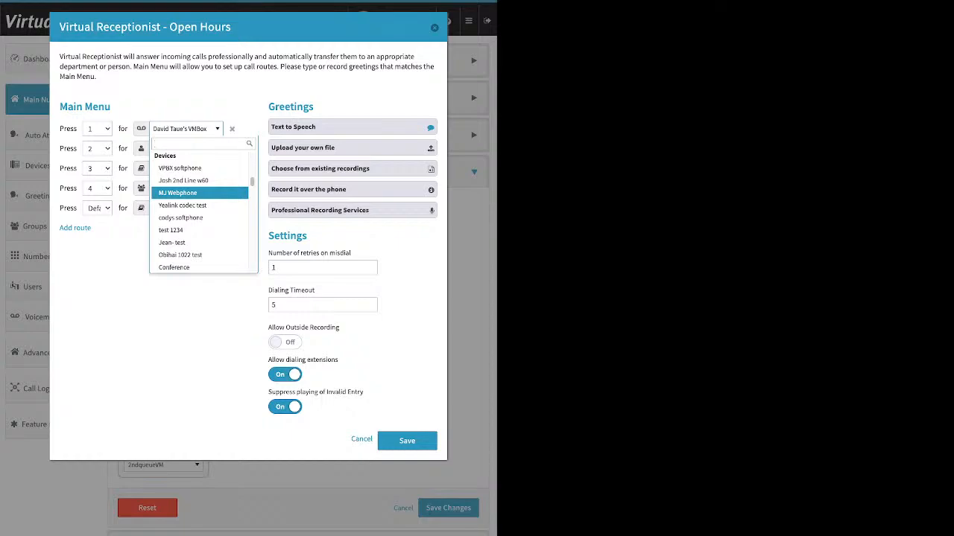
- Browse the remaining devices, media, groups, callflows and voicemail boxes, leaving the voicemail destination unchanged
key(Down)
key(Down)
key(Down)
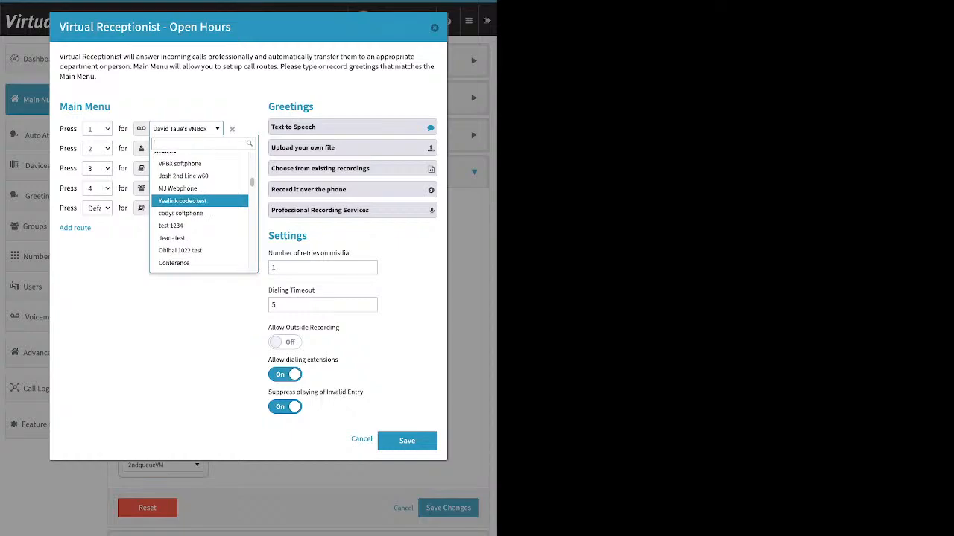
key(Down)
key(Down)
key(Down)
key(Down)
key(Down)
key(Down)
key(Down)
key(Down)
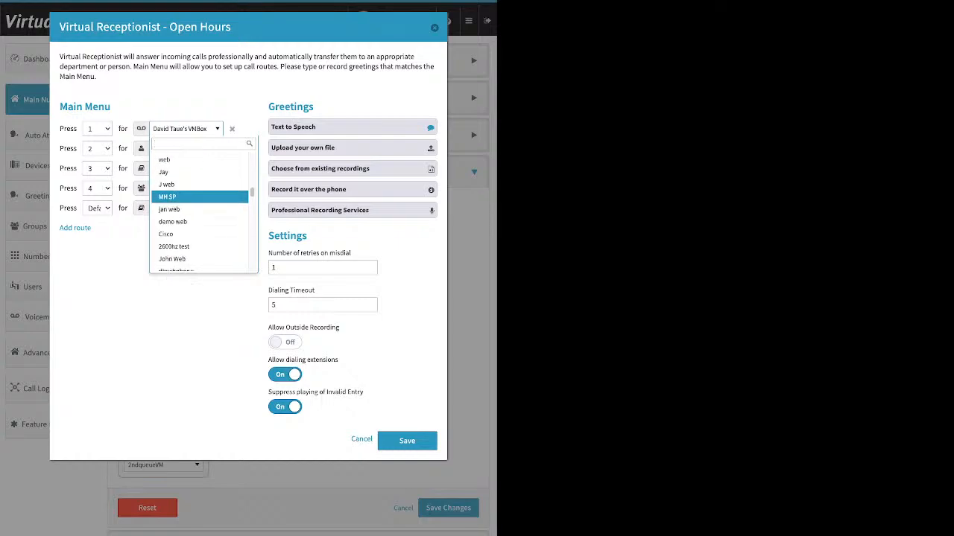
key(Down)
key(Down)
key(Down)
key(Down)
key(Down)
key(Down)
key(Down)
key(Down)
key(Down)
key(Down)
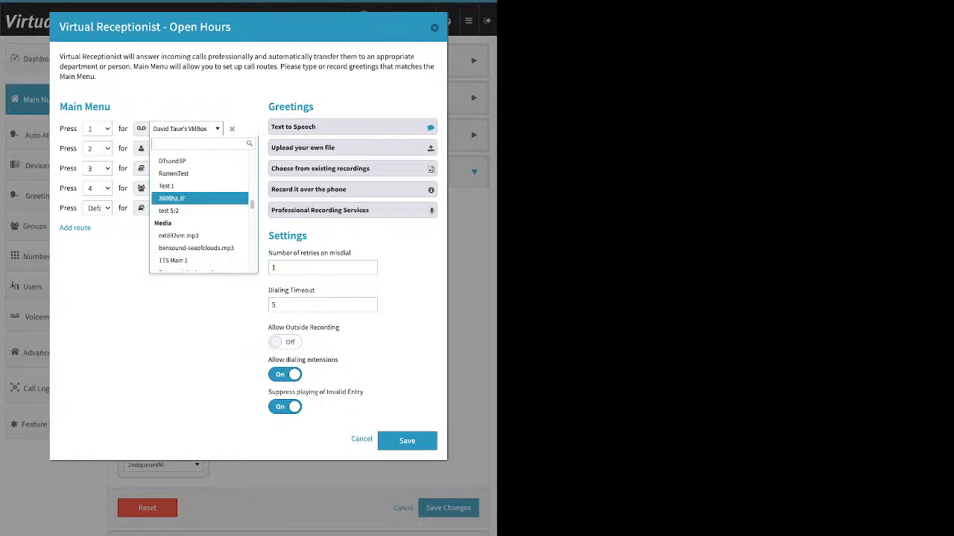
key(Down)
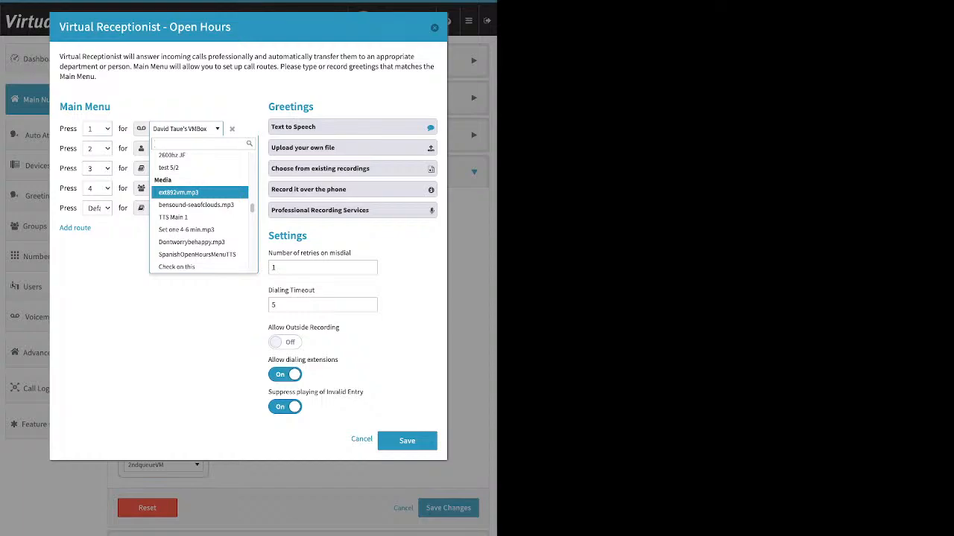
key(Down)
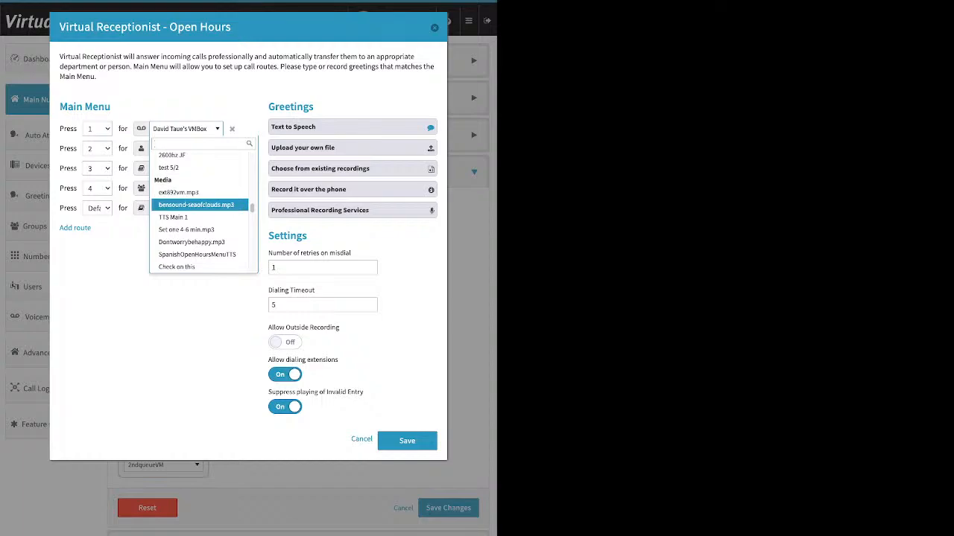
key(Down)
key(Down)
key(Down)
key(Down)
key(Down)
key(Down)
key(Down)
key(Down)
key(Down)
key(Down)
key(Down)
key(Down)
key(Down)
key(Down)
key(Down)
key(Down)
key(Down)
key(Down)
key(Down)
key(Down)
key(Down)
key(Down)
key(Down)
key(Down)
key(Down)
key(Down)
key(Down)
key(Down)
key(Down)
key(Down)
key(Down)
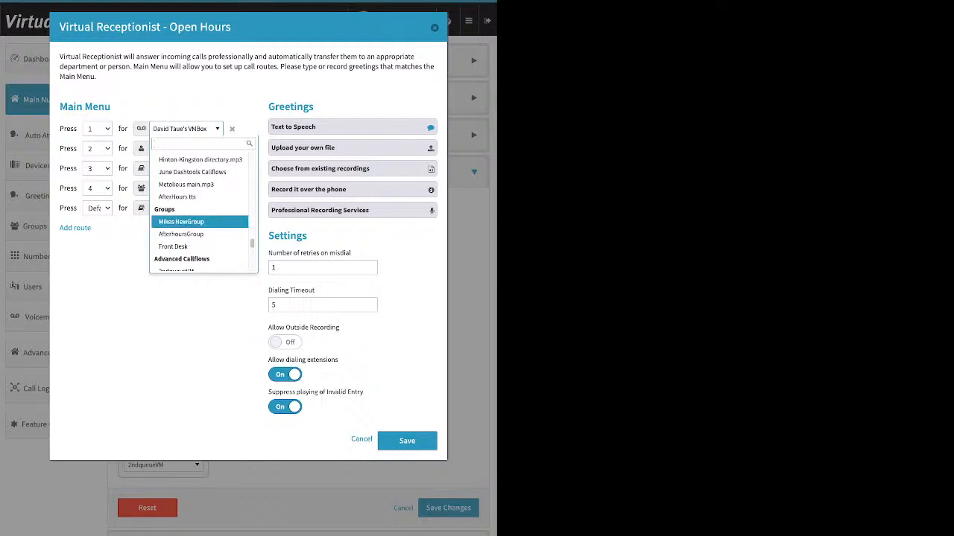
scroll(200, 225, down, 1)
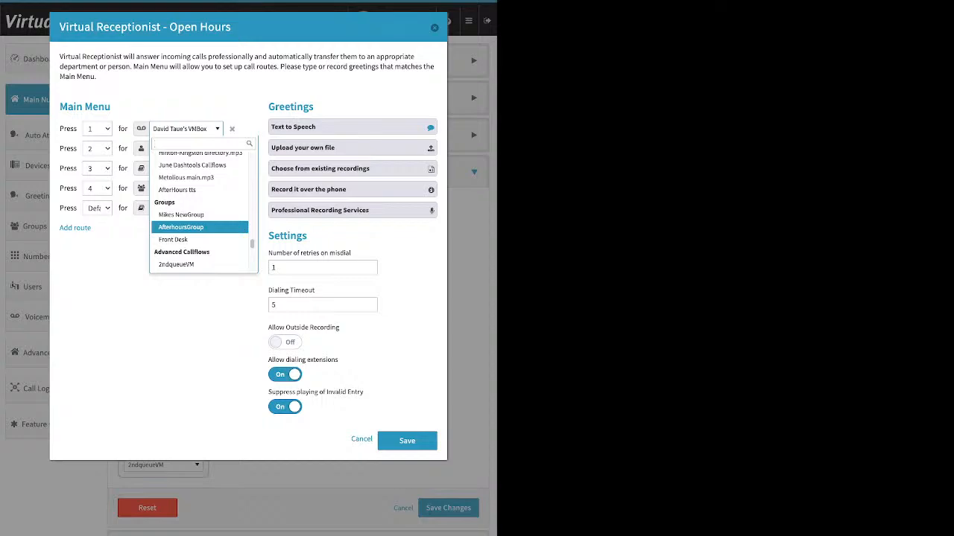
scroll(200, 227, down, 2)
scroll(200, 227, down, 1)
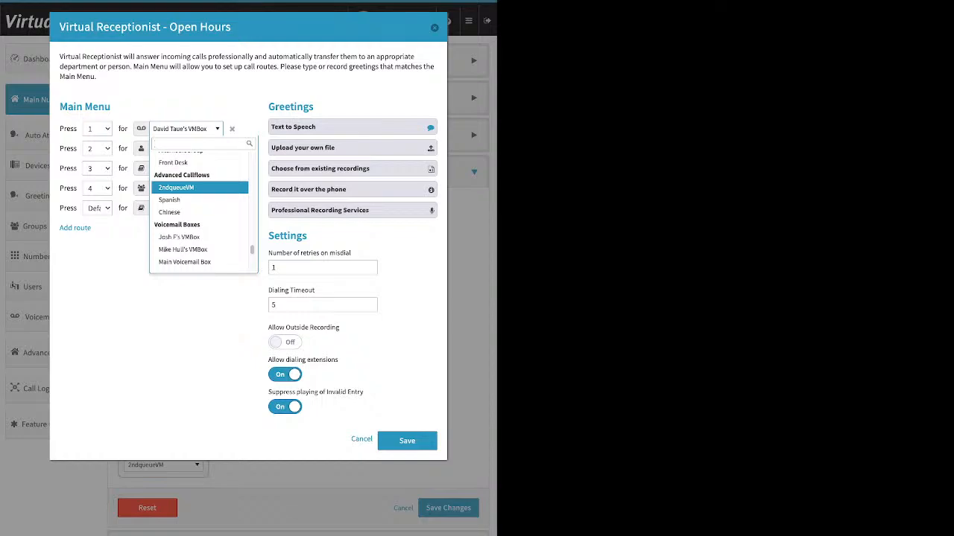
scroll(200, 186, down, 3)
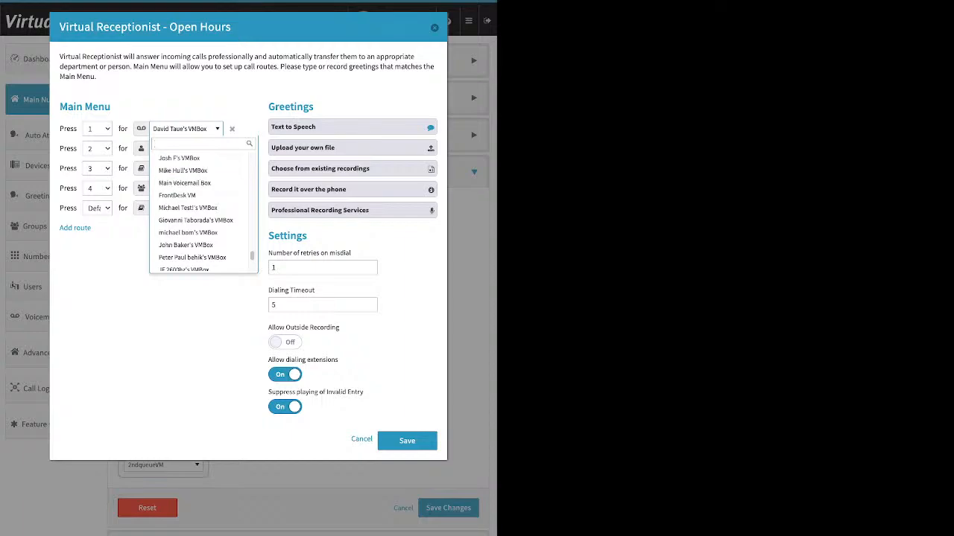
click(196, 320)
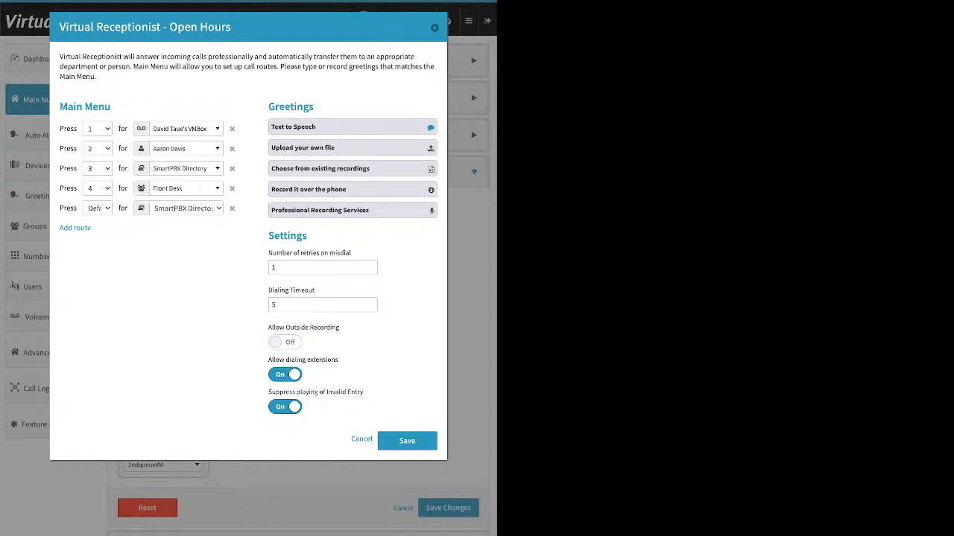
drag(315, 107, 275, 107)
- Expand the Text to Speech greeting under Greetings and place the caret in its welcome script
click(275, 107)
click(298, 127)
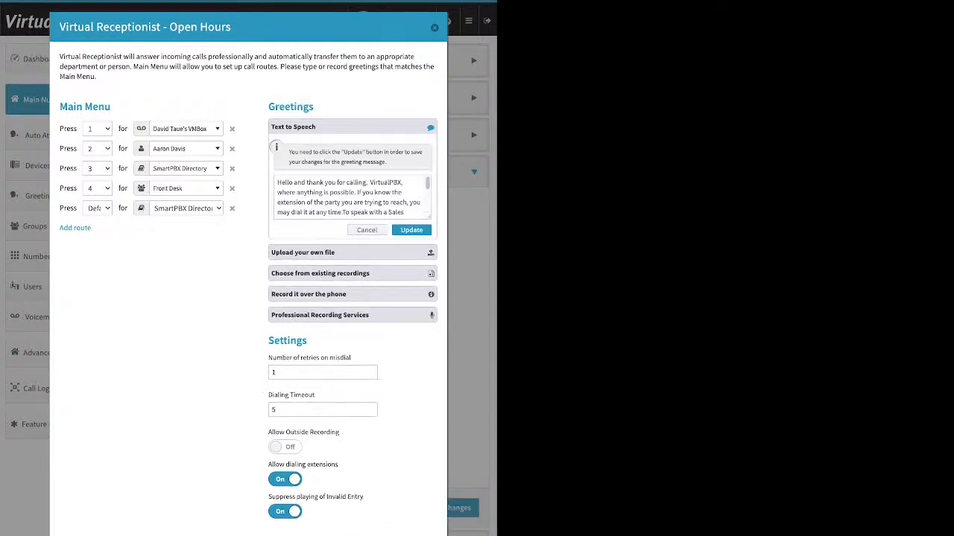
click(306, 203)
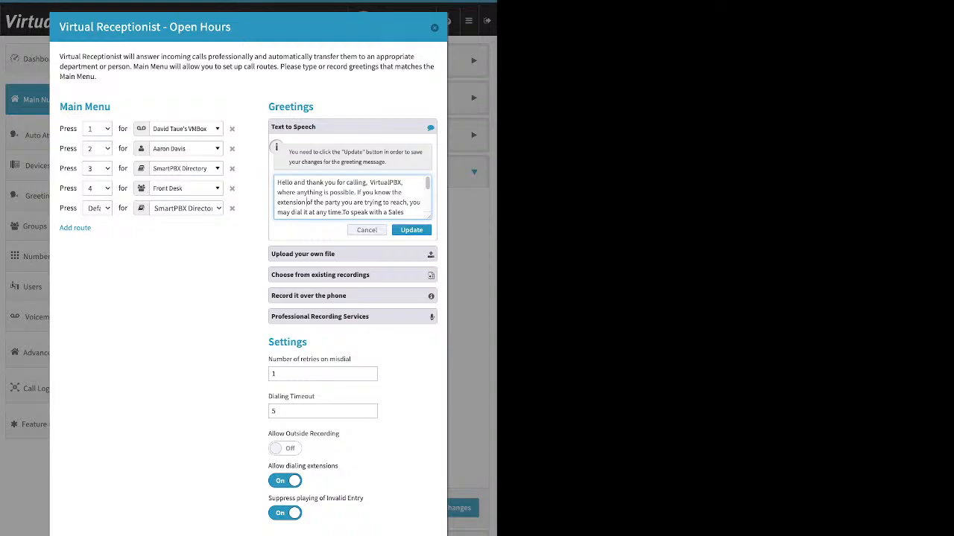
- Expand the 'Upload your own file' greeting option in the Open Hours receptionist dialog
drag(232, 28, 170, 28)
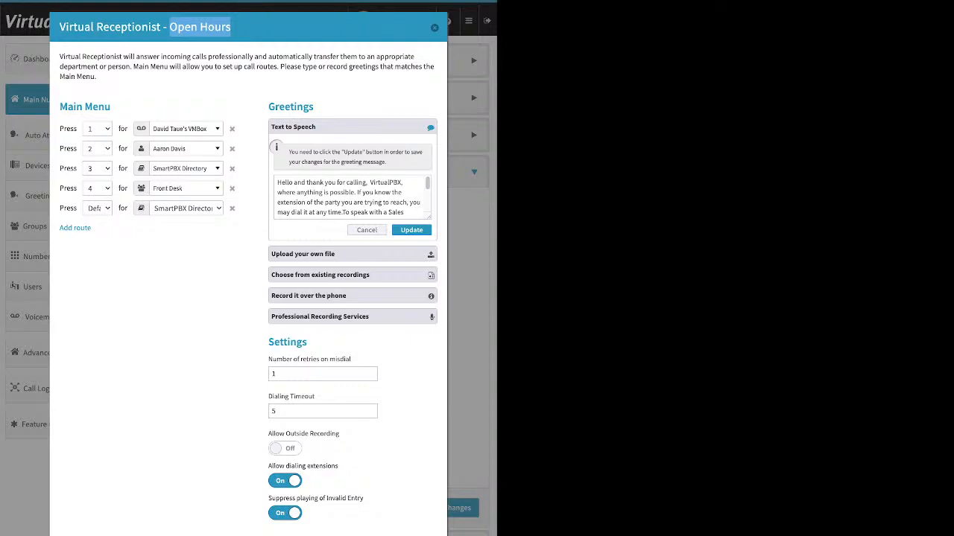
click(313, 202)
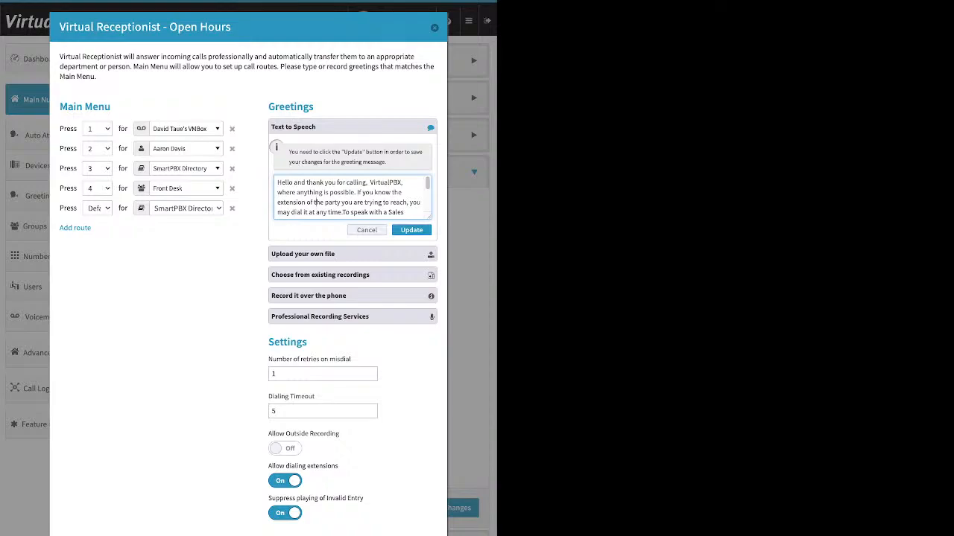
click(352, 254)
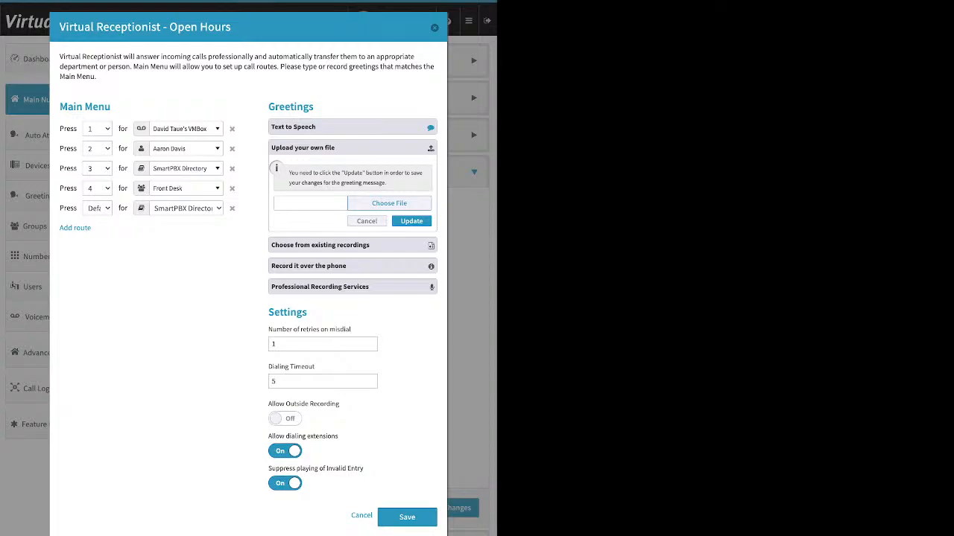
- Expand 'Choose from existing recordings', then 'Record it over the phone' to show the dial-in steps and PIN
click(352, 245)
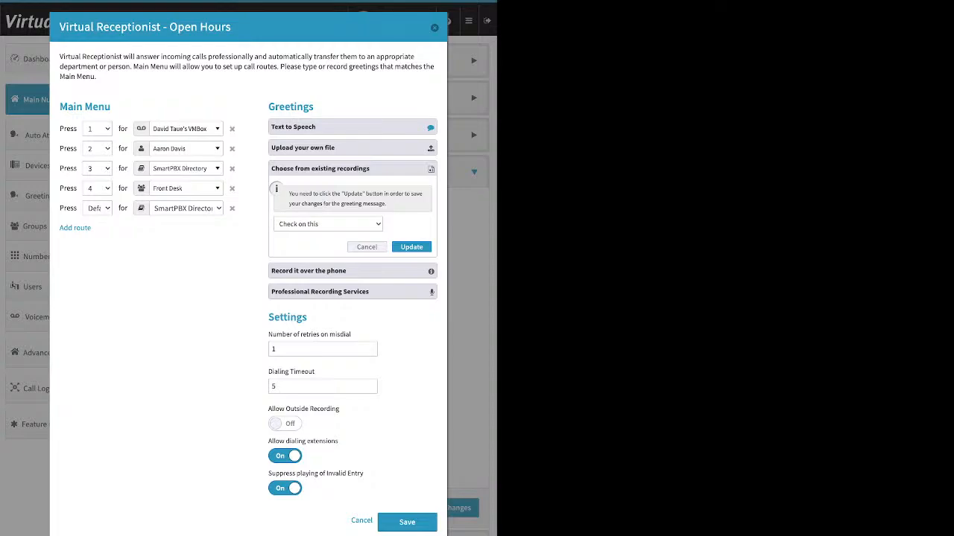
click(351, 271)
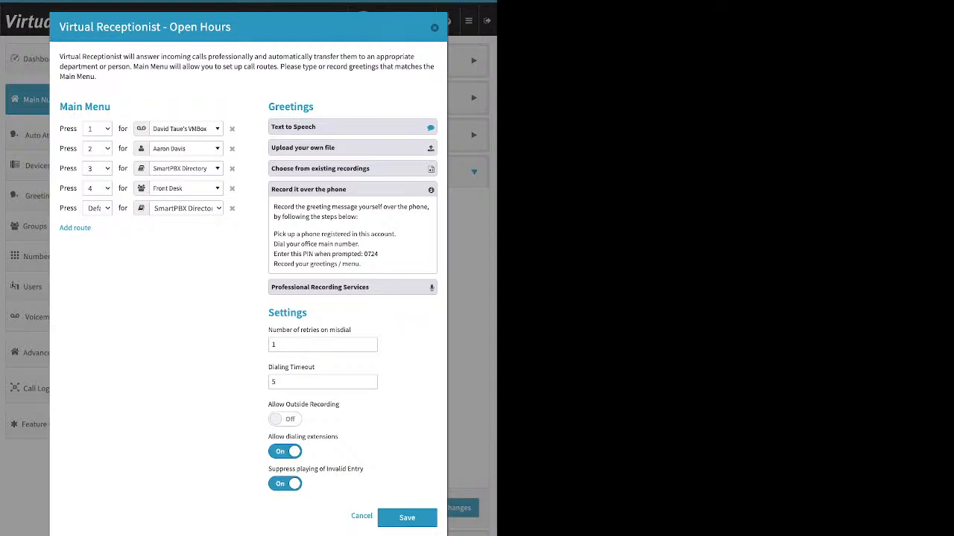
- Under Settings, turn Allow Outside Recording on and Suppress playing of Invalid Entry off
double_click(288, 313)
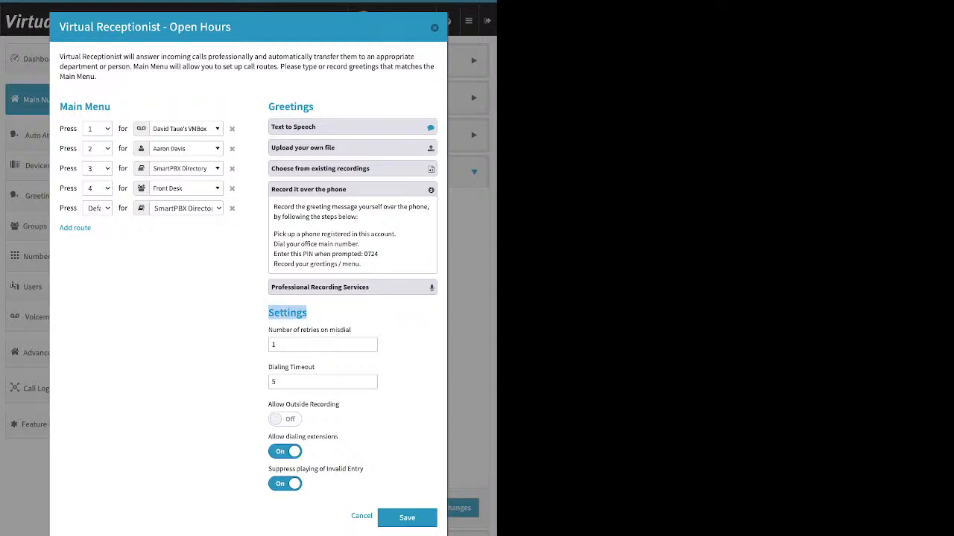
drag(340, 405, 269, 405)
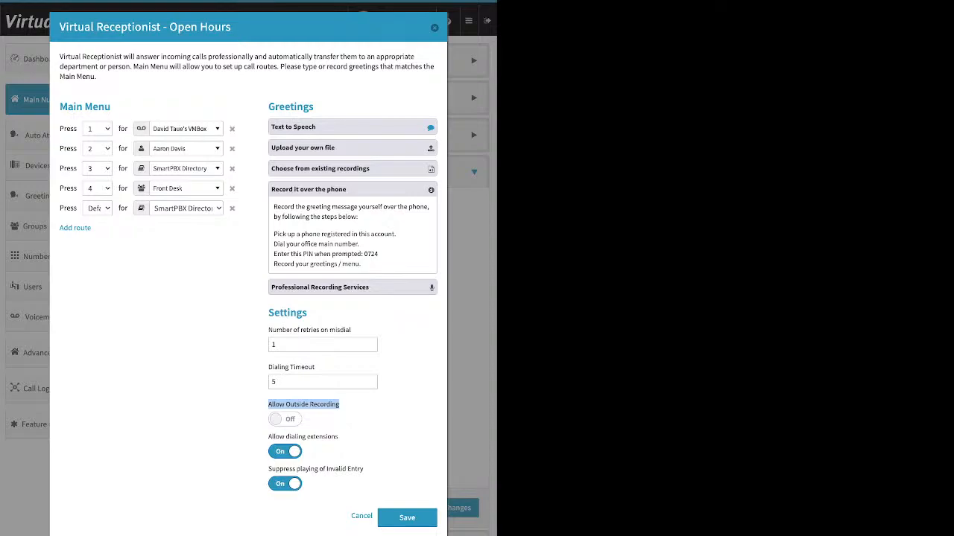
click(285, 420)
click(284, 484)
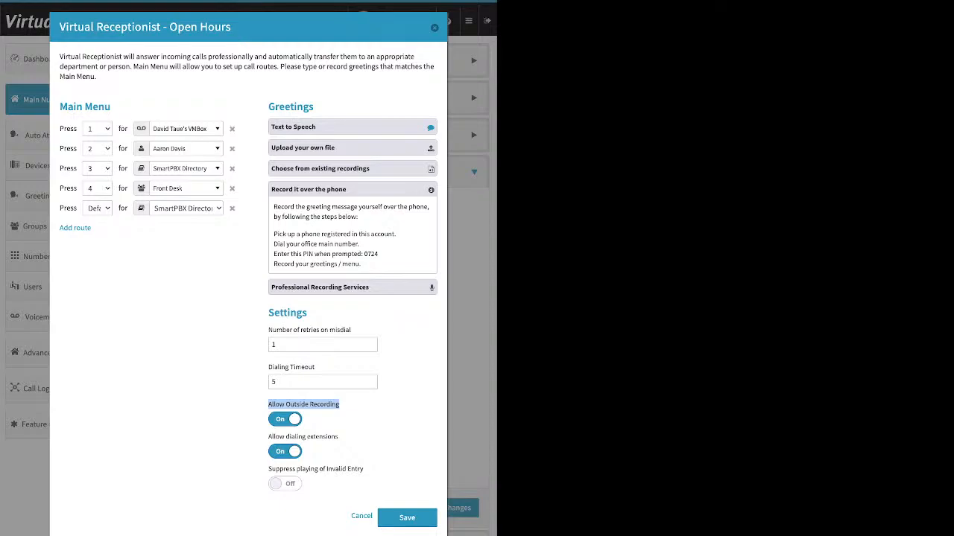
- Expand Professional Recording Services to show Snap Recordings pricing from $50 per 75 words
drag(378, 255, 348, 254)
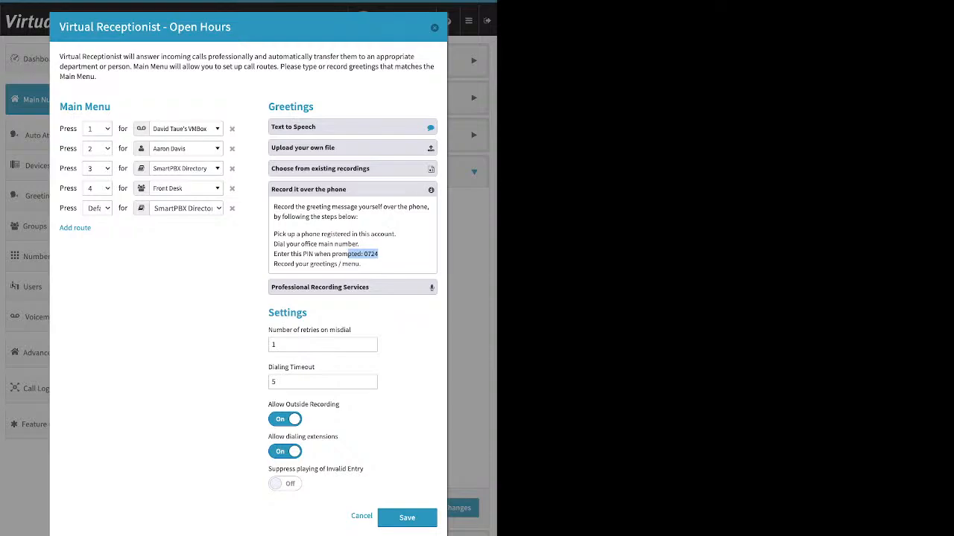
click(380, 254)
click(319, 287)
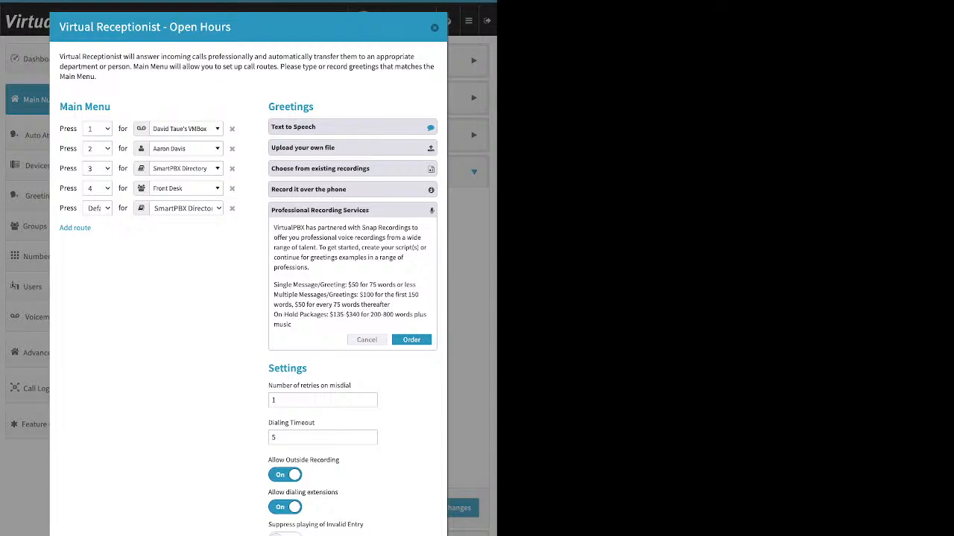
- Collapse Professional Recording Services and switch Allow Outside Recording back off
click(366, 340)
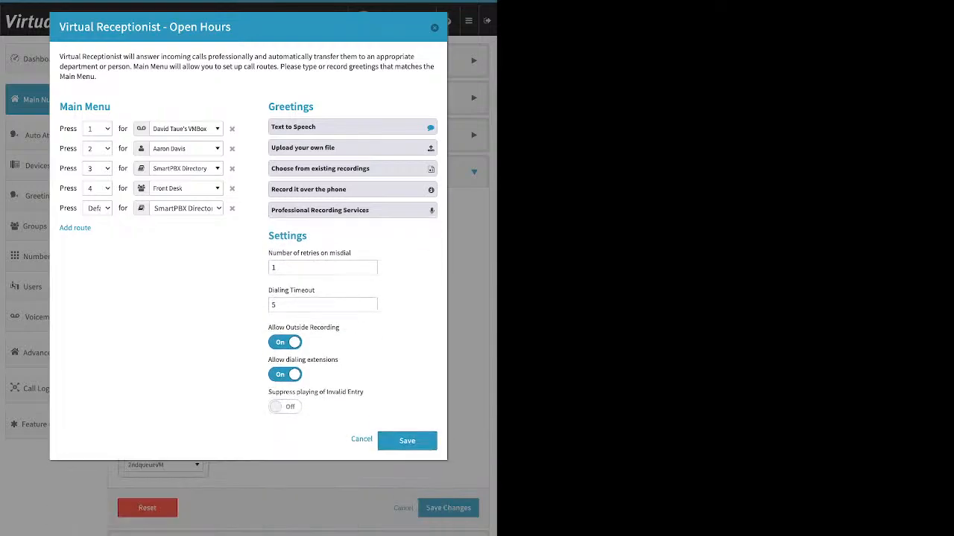
double_click(287, 235)
click(287, 236)
click(285, 342)
drag(268, 253, 316, 290)
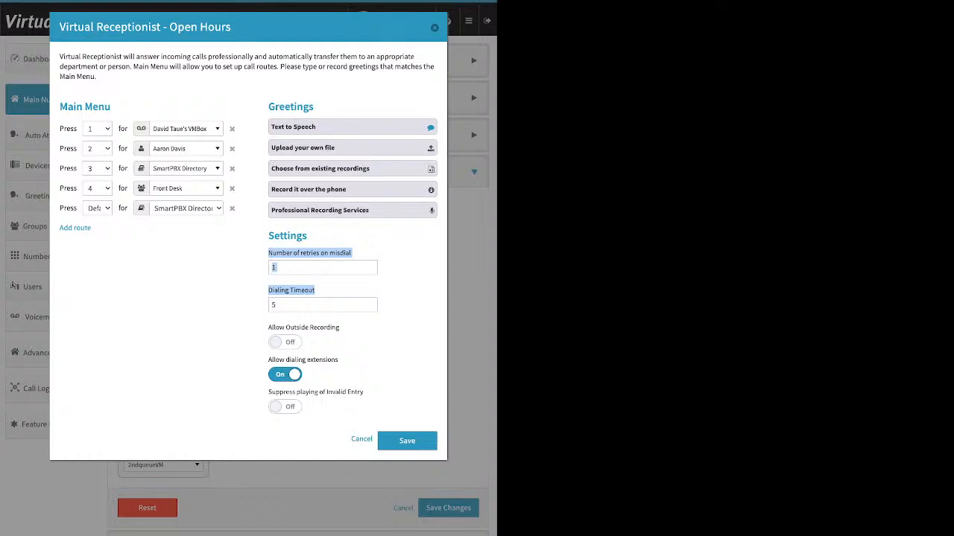
double_click(274, 305)
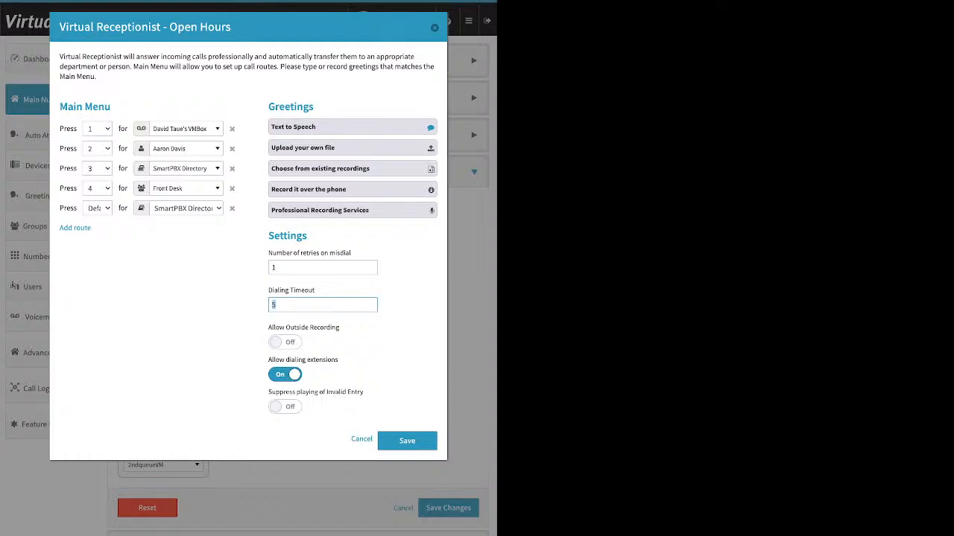
key(shift+Tab)
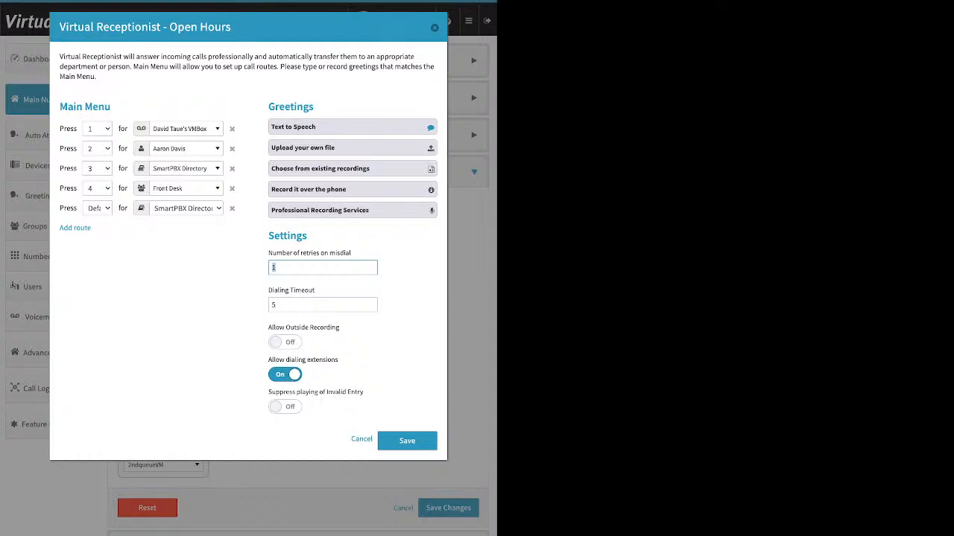
- Remove the Default route to SmartPBX Directory and leave Allow dialing extensions on
click(232, 207)
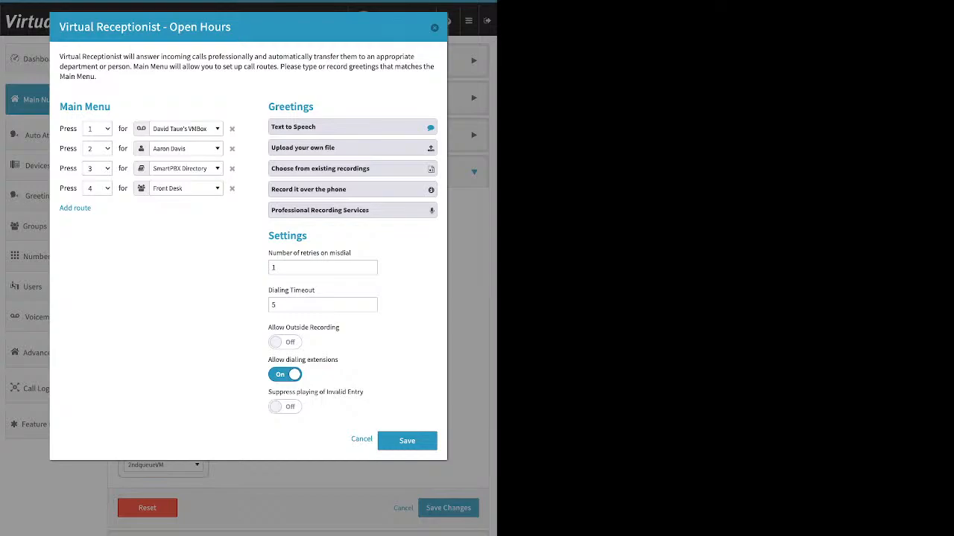
triple_click(303, 360)
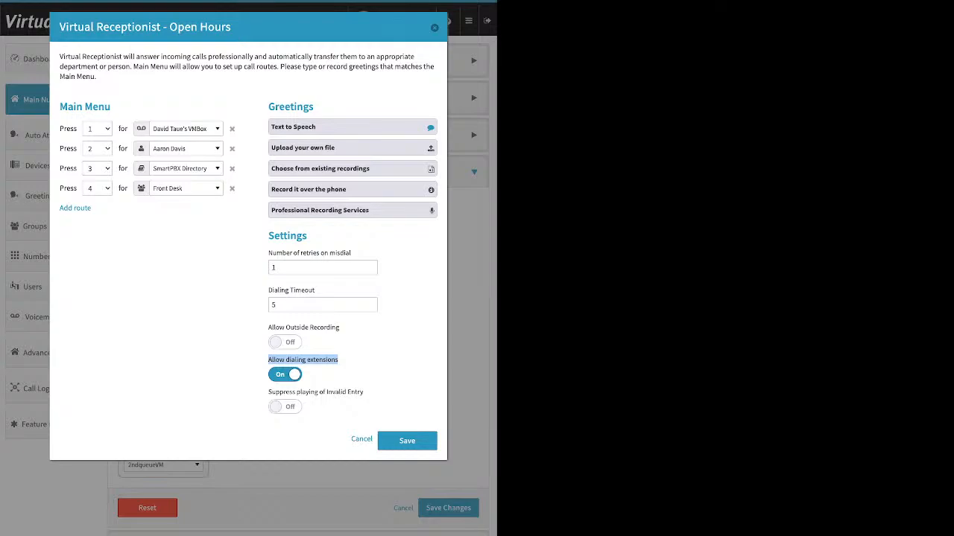
click(284, 375)
click(285, 375)
- Leave Suppress playing of Invalid Entry off and save the Open Hours receptionist
drag(268, 392, 363, 392)
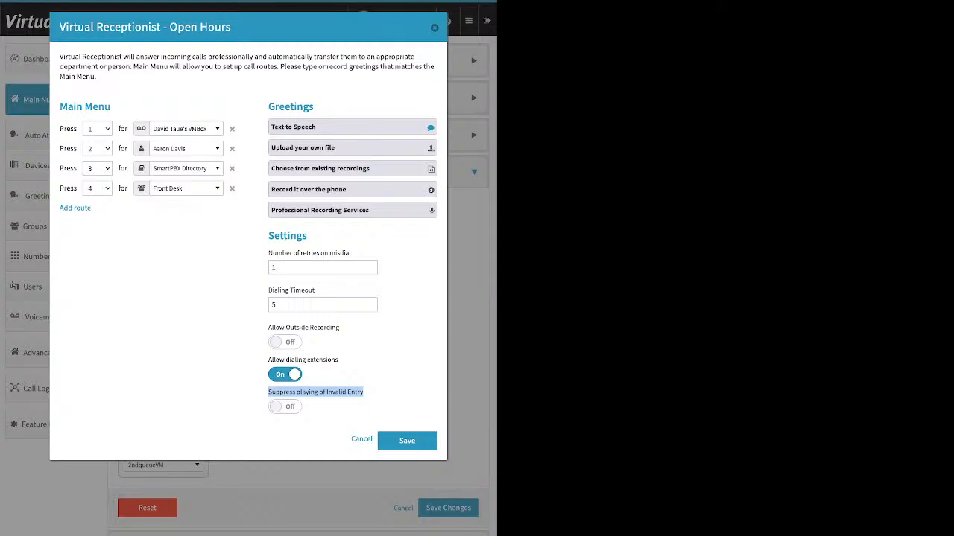
click(284, 407)
click(285, 407)
click(406, 441)
- Save the call strategy and set Open Hours handling to the Users then Virtual Receptionist card
click(448, 509)
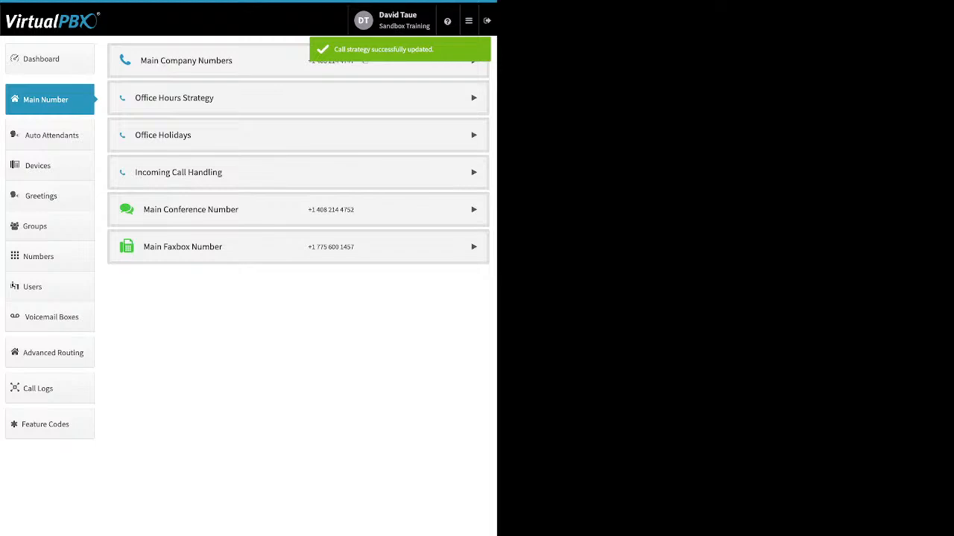
click(474, 172)
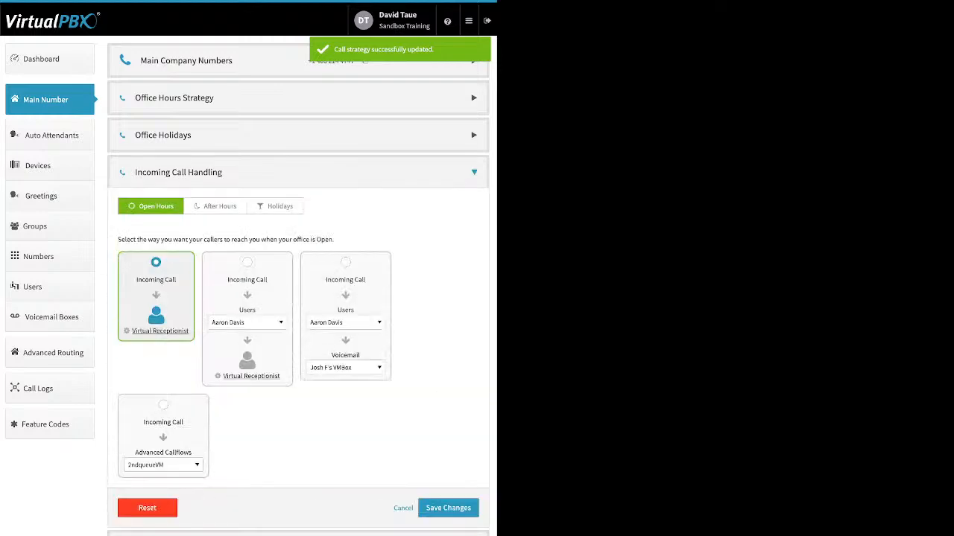
click(248, 262)
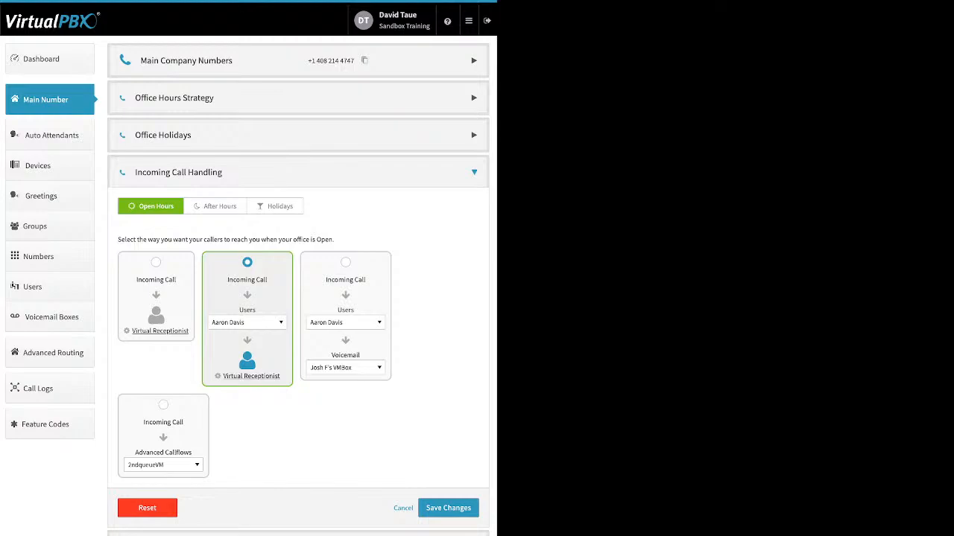
- Pick the Front Desk group as the Open Hours first destination, then close the receptionist dialog
click(248, 323)
scroll(258, 403, down, 2)
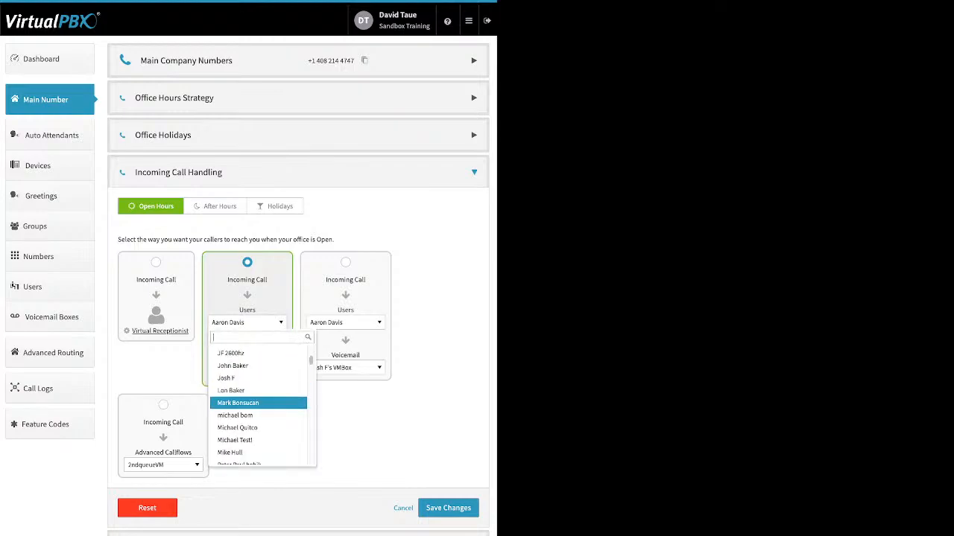
scroll(260, 402, down, 2)
scroll(258, 406, down, 1)
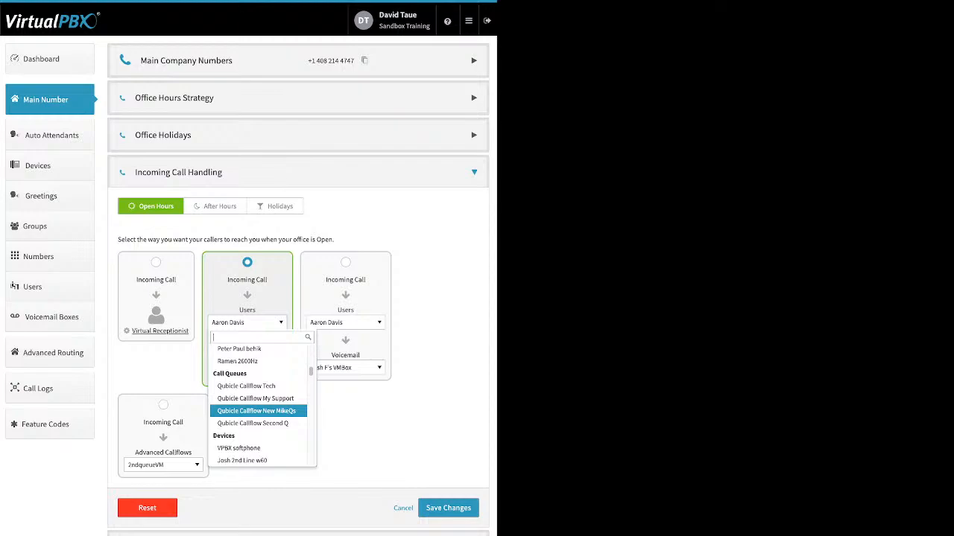
scroll(261, 402, down, 1)
scroll(257, 395, down, 1)
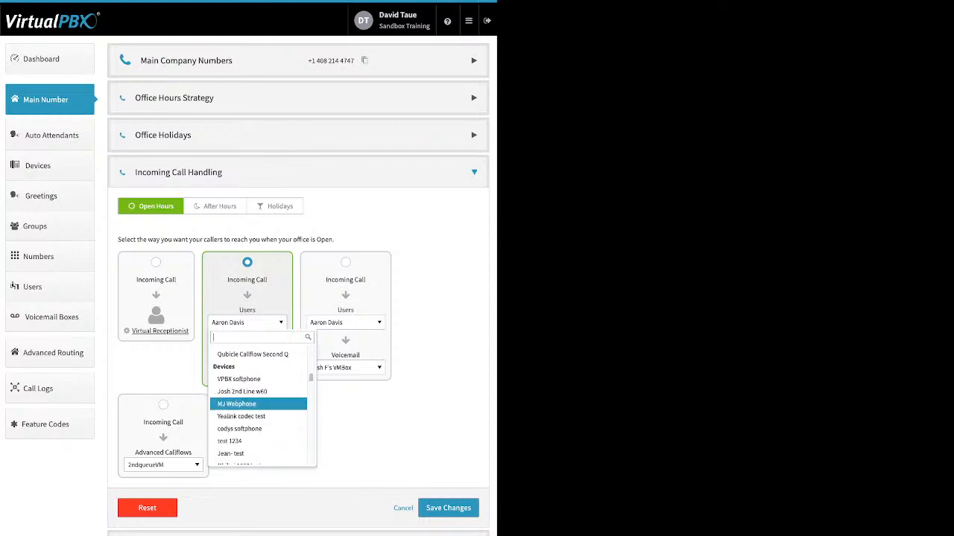
scroll(258, 395, down, 2)
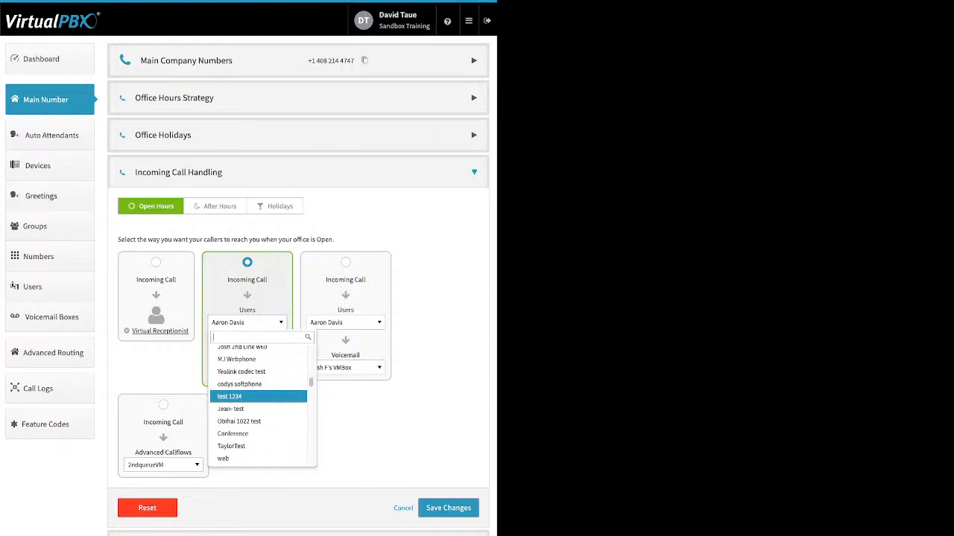
scroll(258, 397, down, 1)
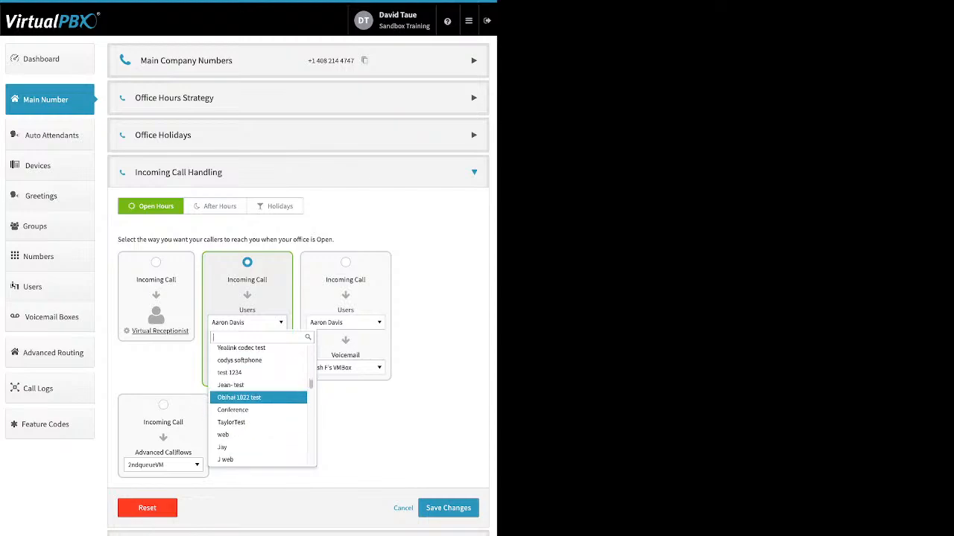
scroll(258, 396, down, 3)
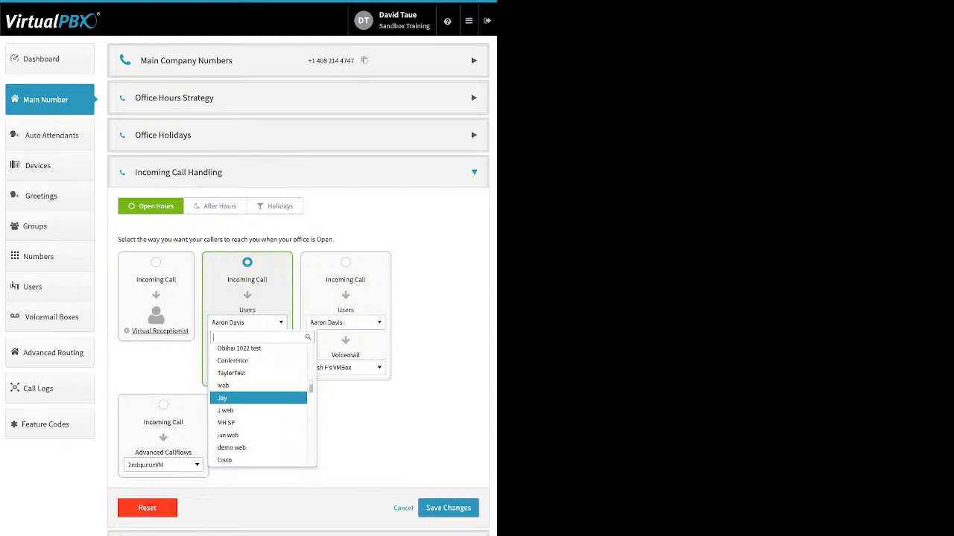
scroll(258, 395, down, 8)
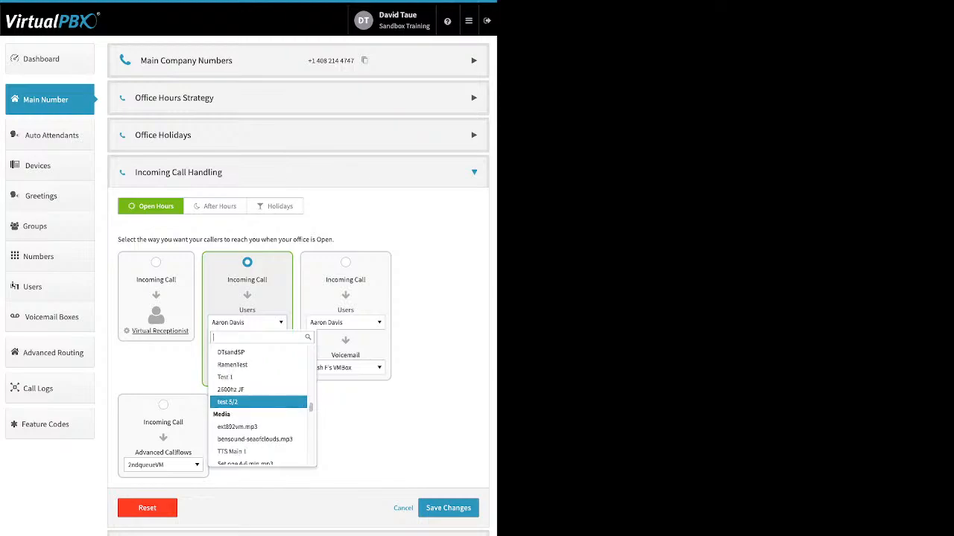
scroll(257, 395, down, 1)
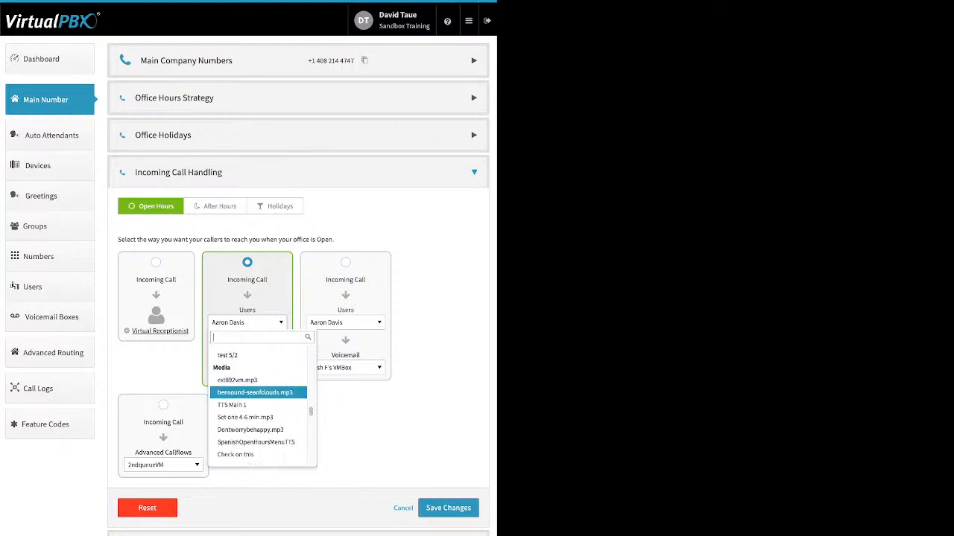
scroll(257, 395, down, 1)
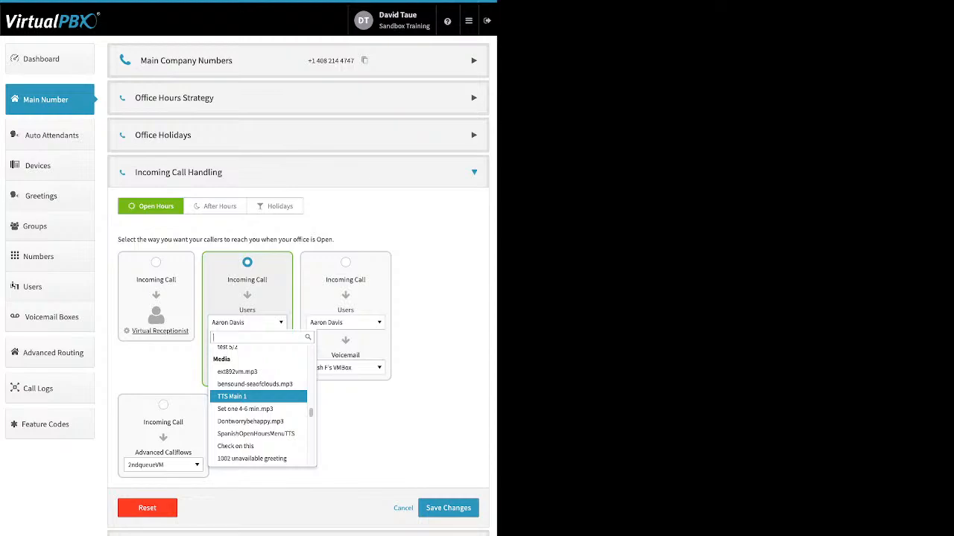
scroll(258, 395, down, 3)
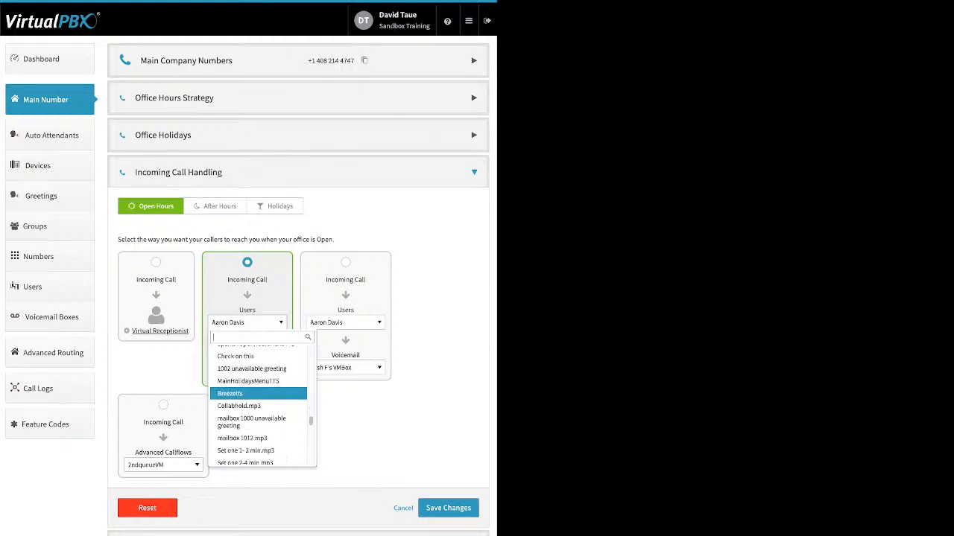
scroll(257, 394, down, 8)
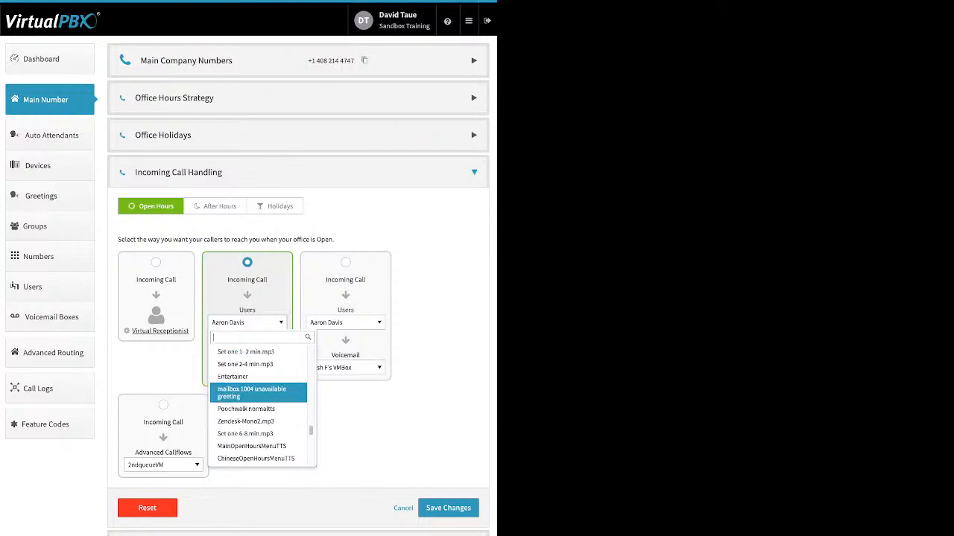
scroll(258, 394, down, 6)
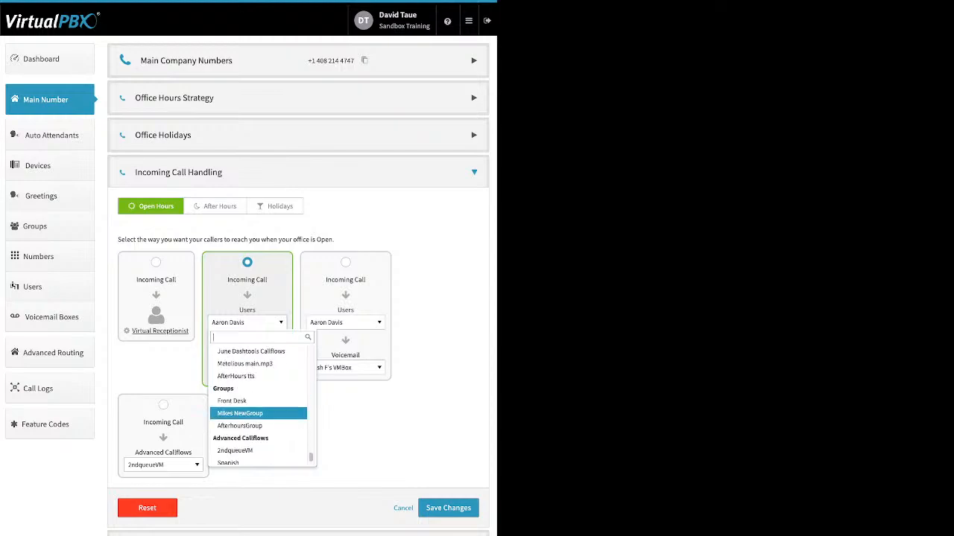
scroll(258, 430, down, 1)
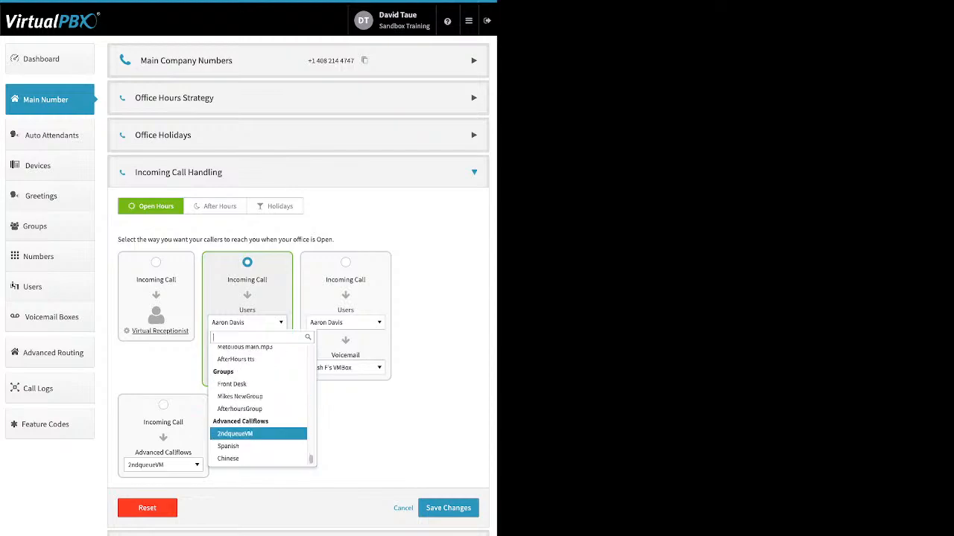
click(232, 384)
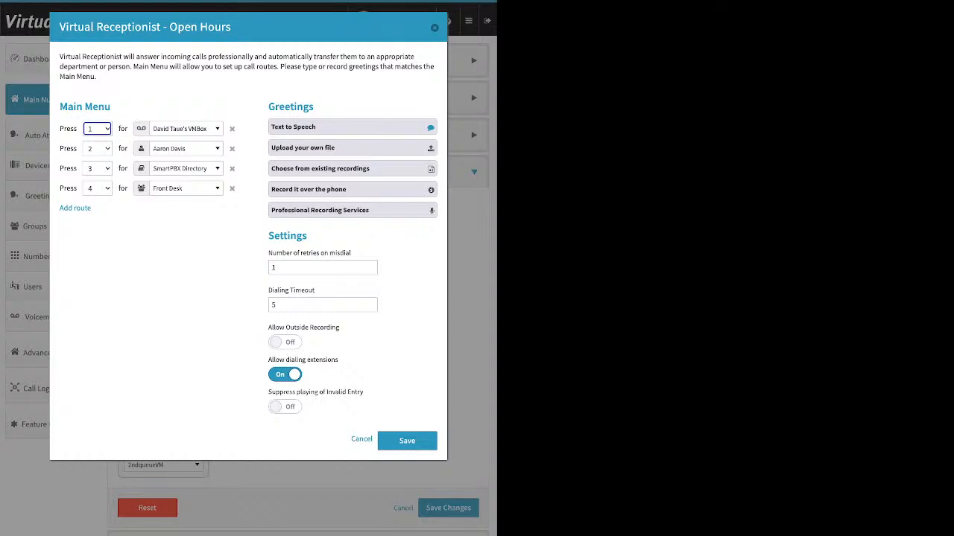
click(361, 440)
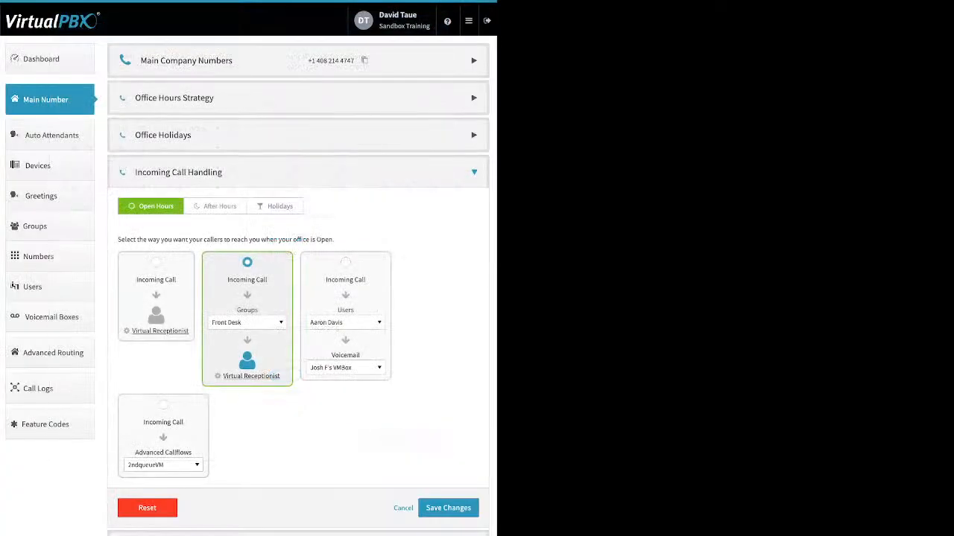
- Route After Hours calls to Front Desk, then switch to the Advanced Callflows + Voicemail option
click(215, 206)
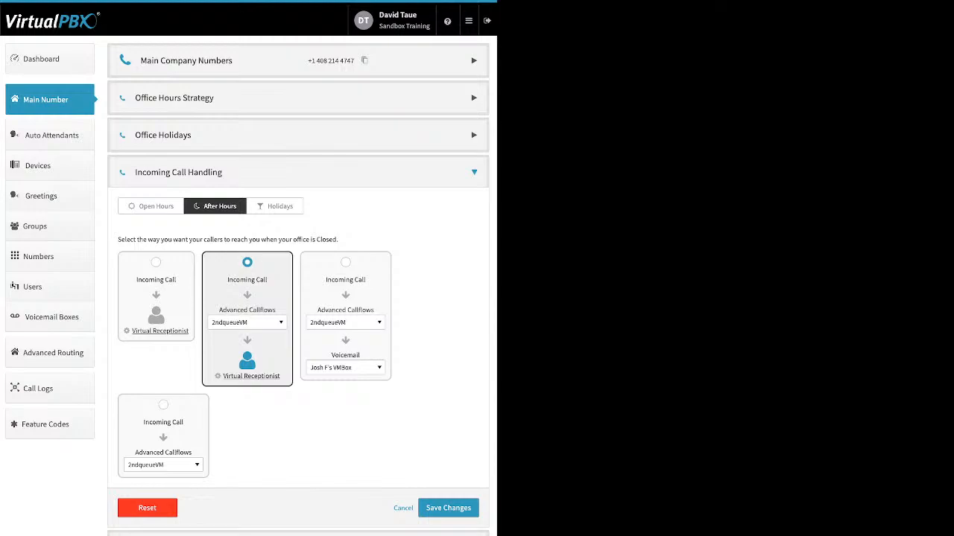
click(247, 322)
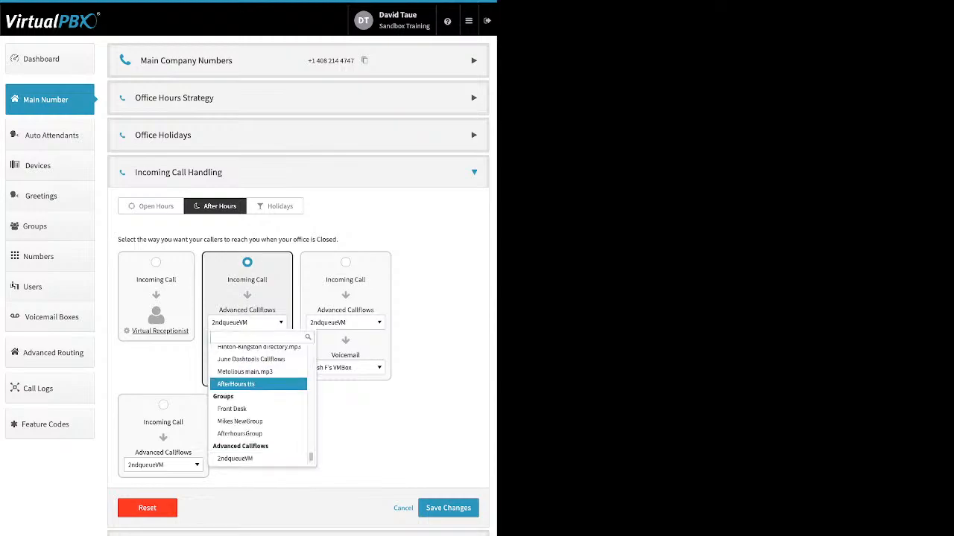
click(237, 409)
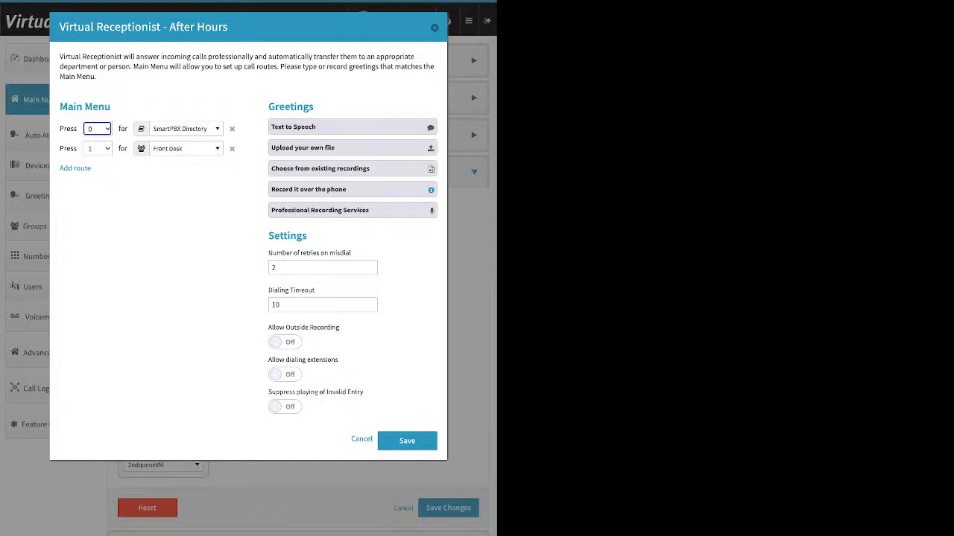
key(Escape)
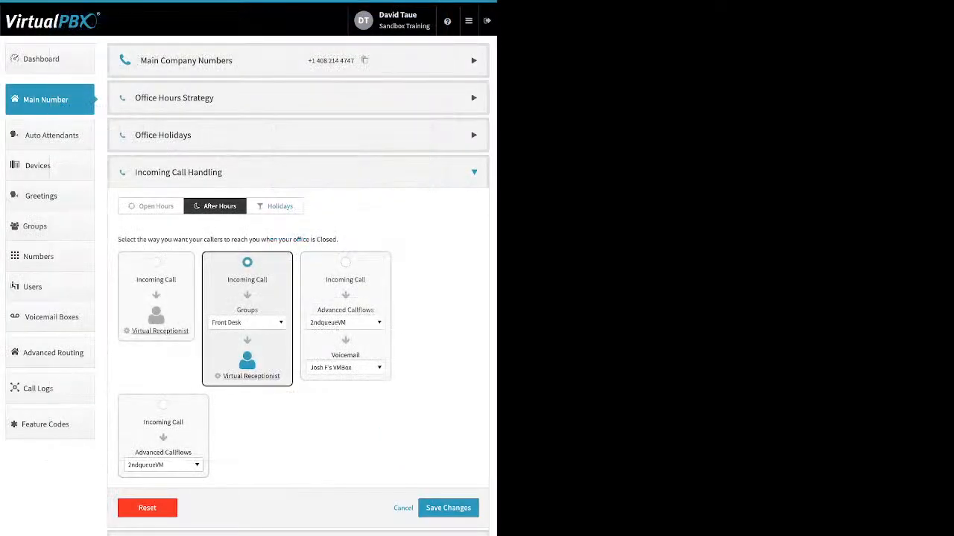
click(345, 262)
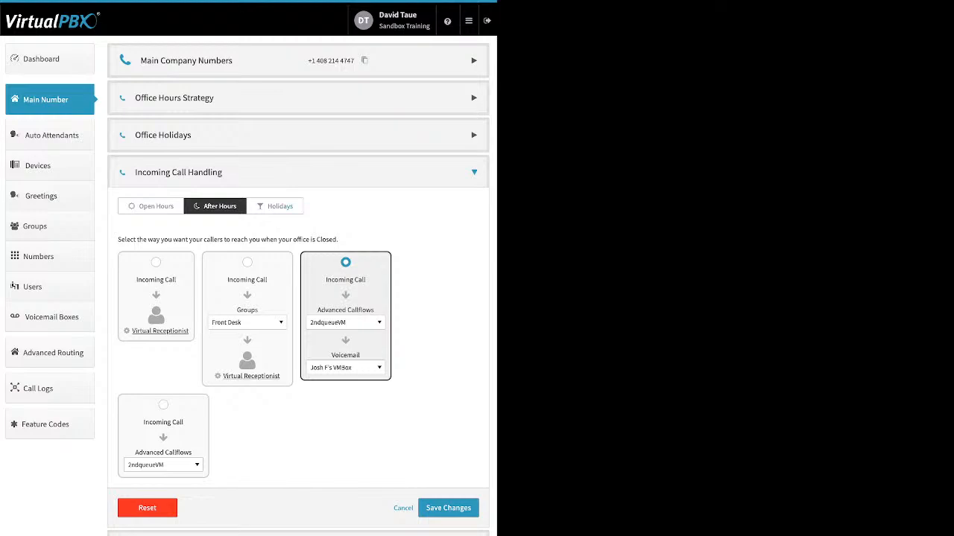
click(275, 206)
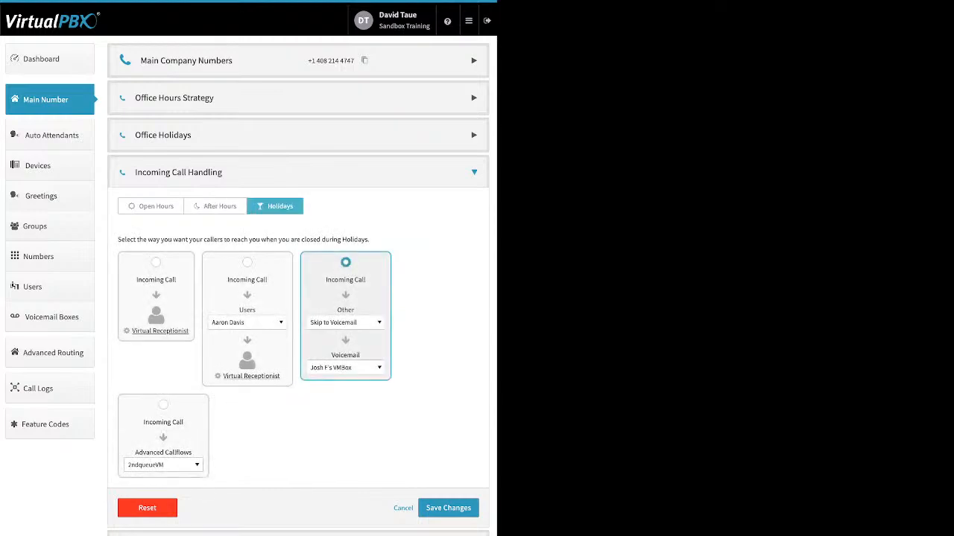
- Browse the Holidays destination list and keep Skip to Voicemail selected
click(346, 322)
scroll(356, 380, up, 18)
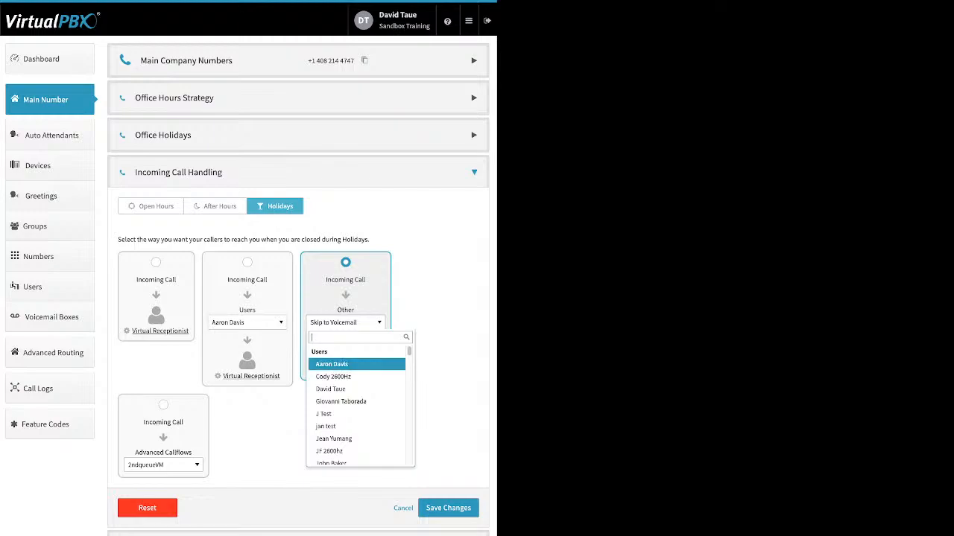
scroll(356, 399, down, 1)
scroll(357, 399, down, 4)
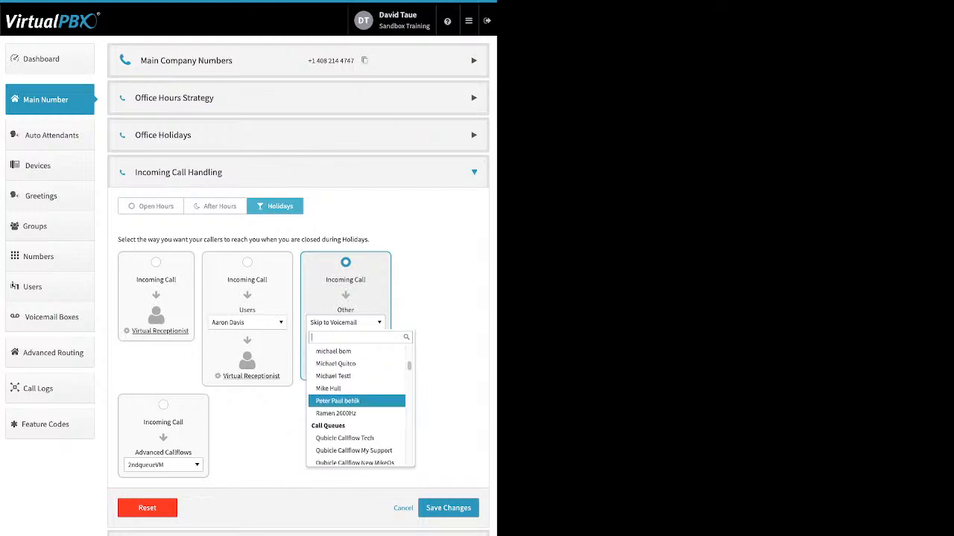
scroll(357, 401, down, 2)
scroll(356, 401, down, 8)
scroll(357, 400, down, 10)
scroll(357, 400, down, 10)
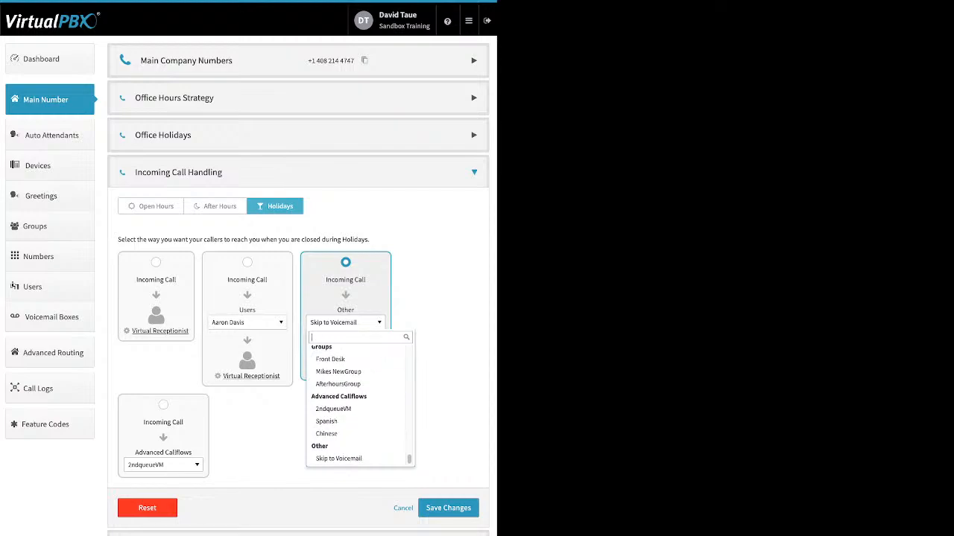
click(338, 458)
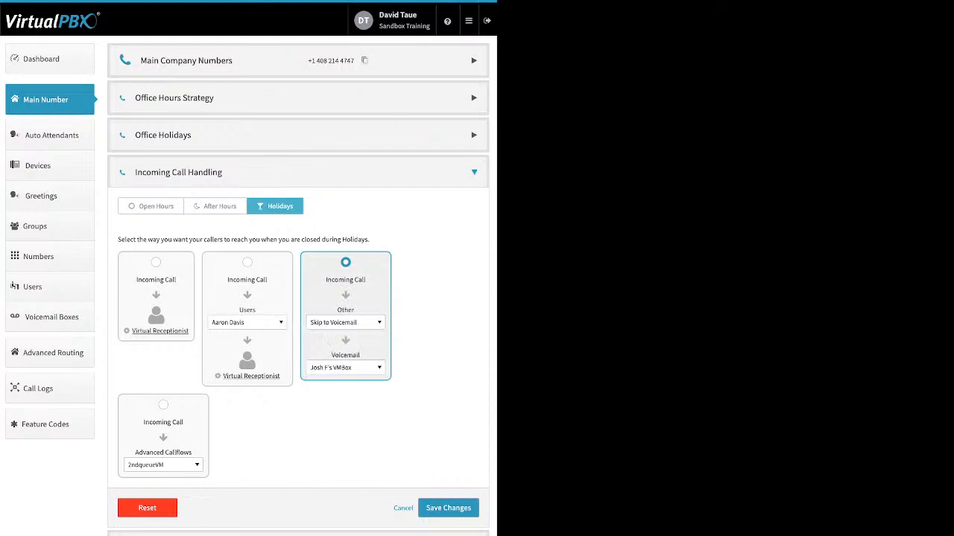
- Choose the 4th of July 2022 recording, keep the voicemail box, then select Advanced Callflows (2ndqueueVM)
click(346, 322)
scroll(352, 394, up, 5)
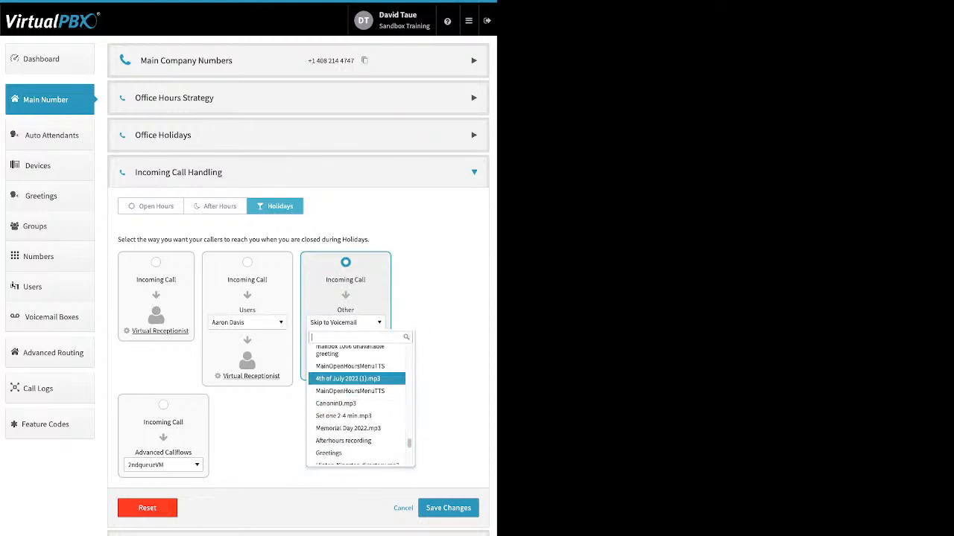
click(352, 379)
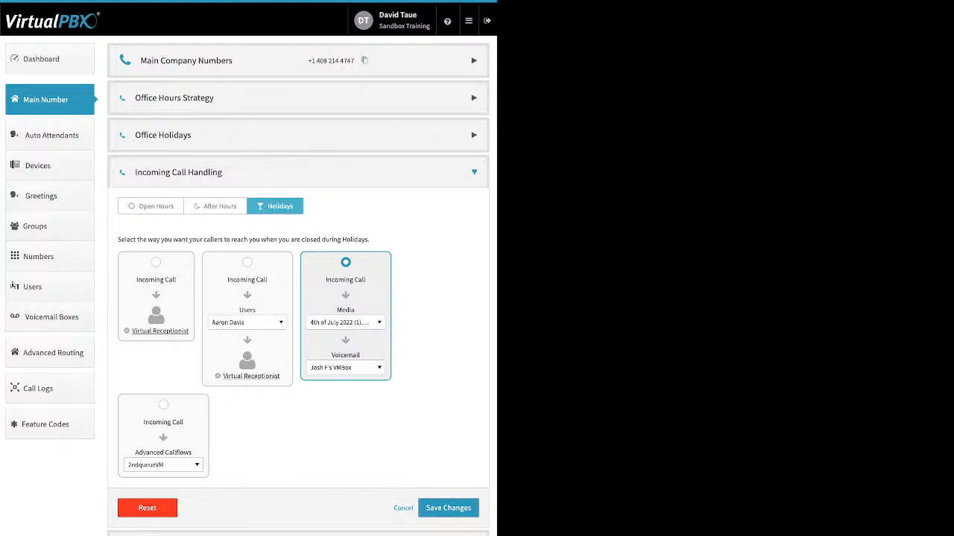
click(345, 368)
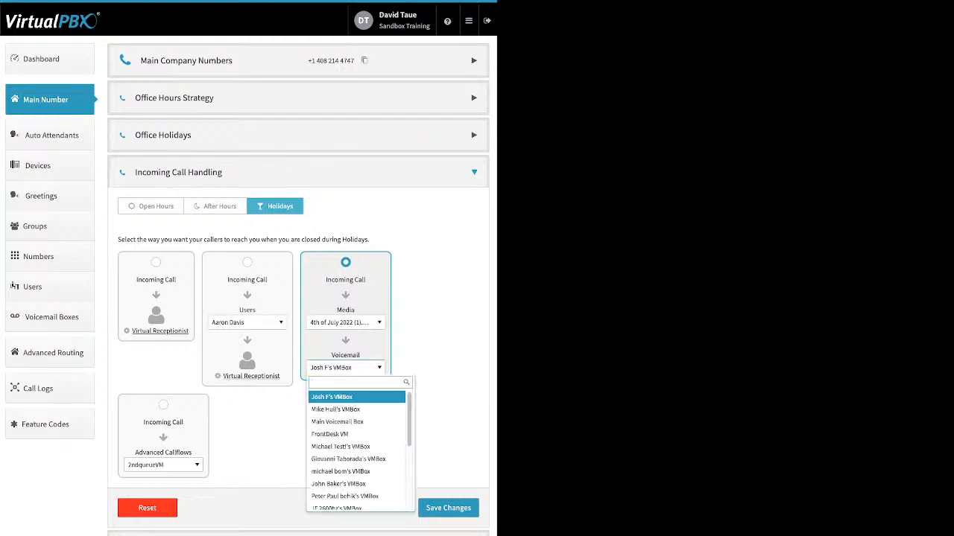
click(345, 368)
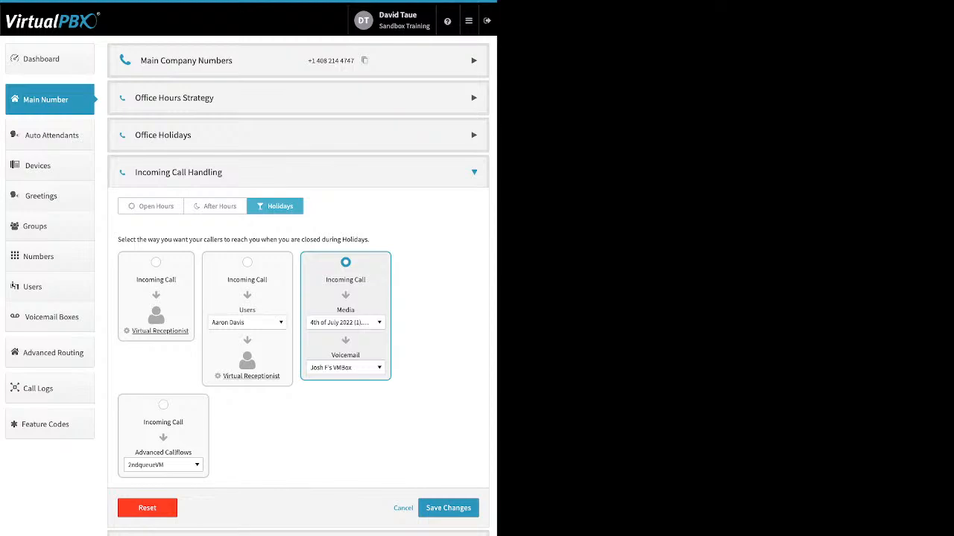
click(163, 406)
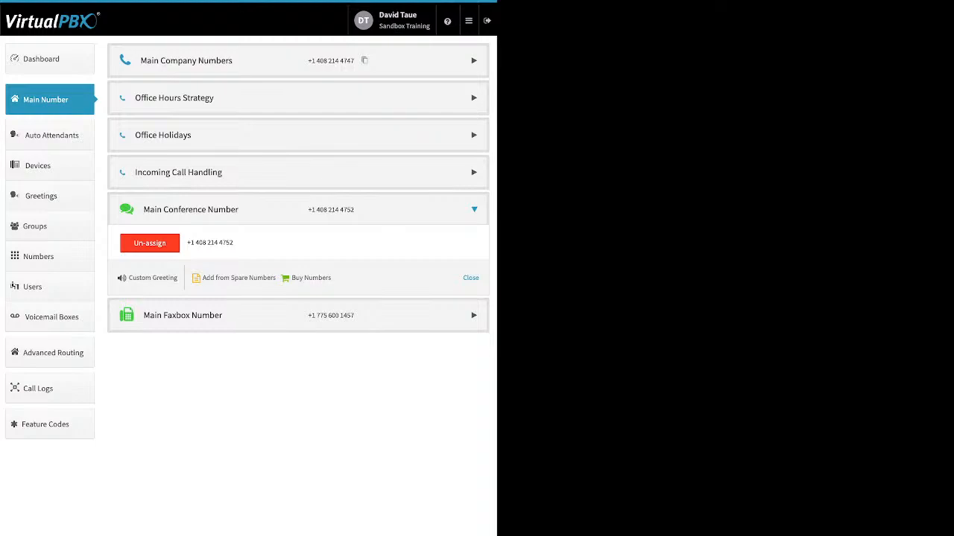
- Toggle the Main Conference Number's custom greeting on and back off, leaving it disabled
click(152, 278)
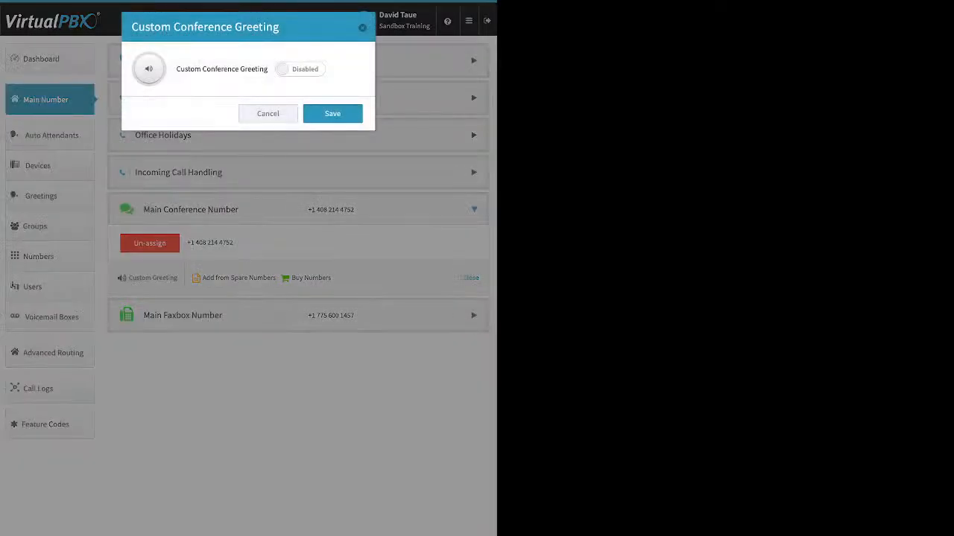
click(300, 69)
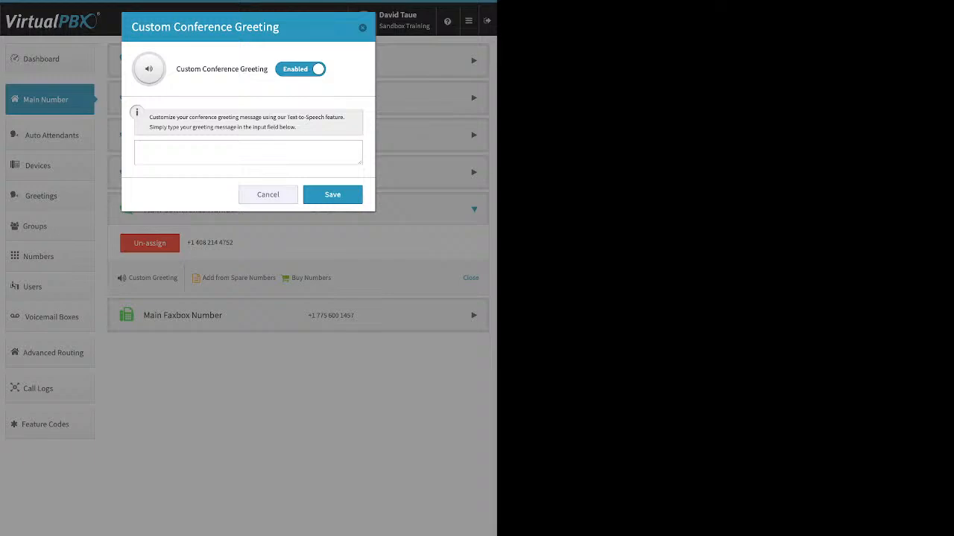
click(300, 69)
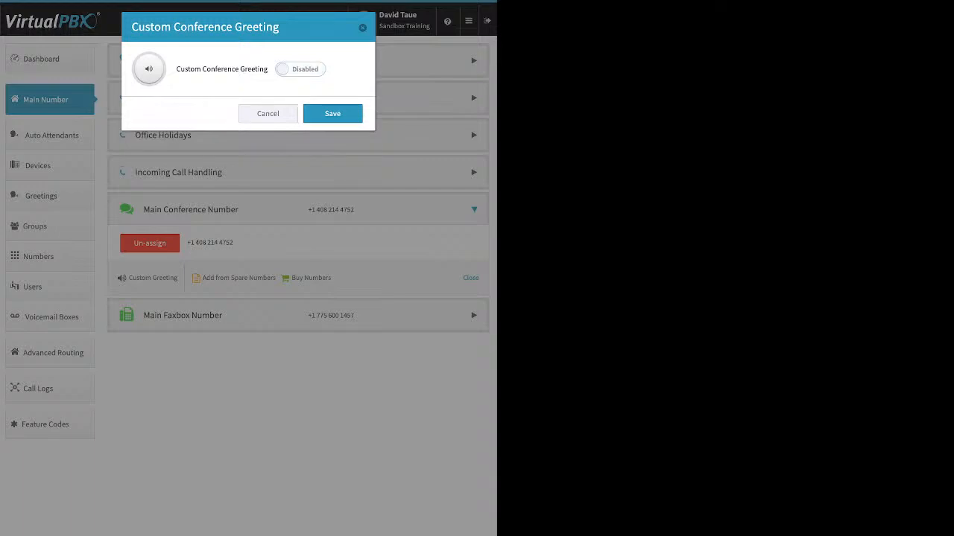
click(362, 27)
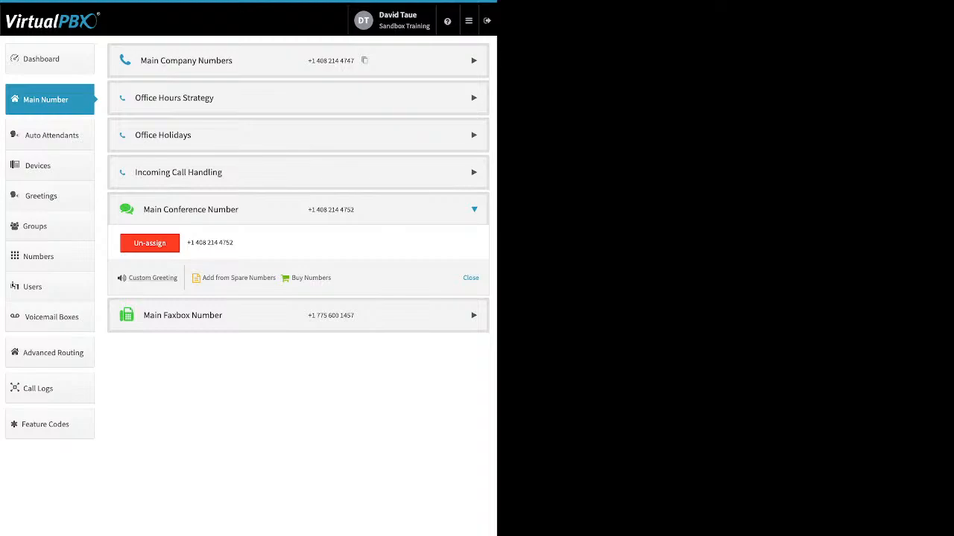
- Review the Main Faxbox's notification email and email permissions fields, cancel, then show Auto Attendants
click(473, 315)
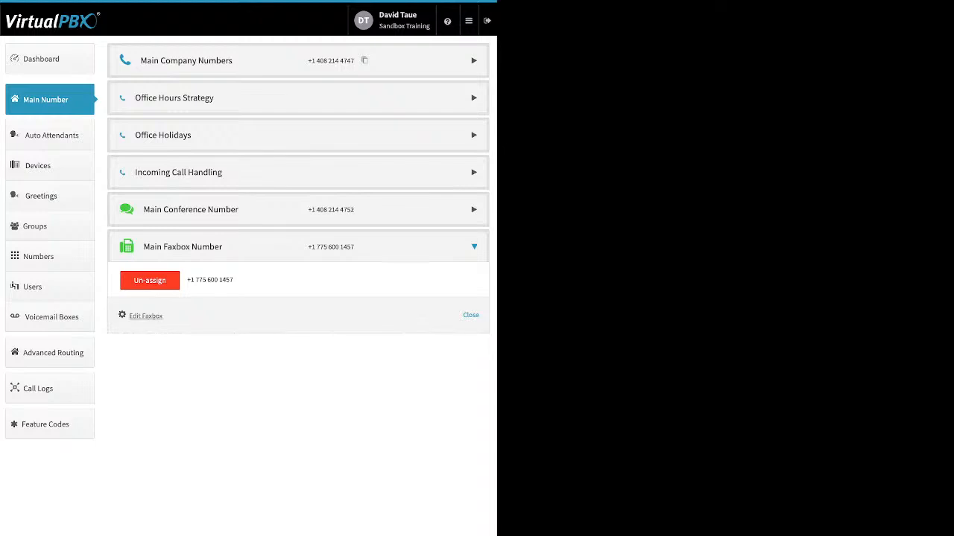
right_click(145, 316)
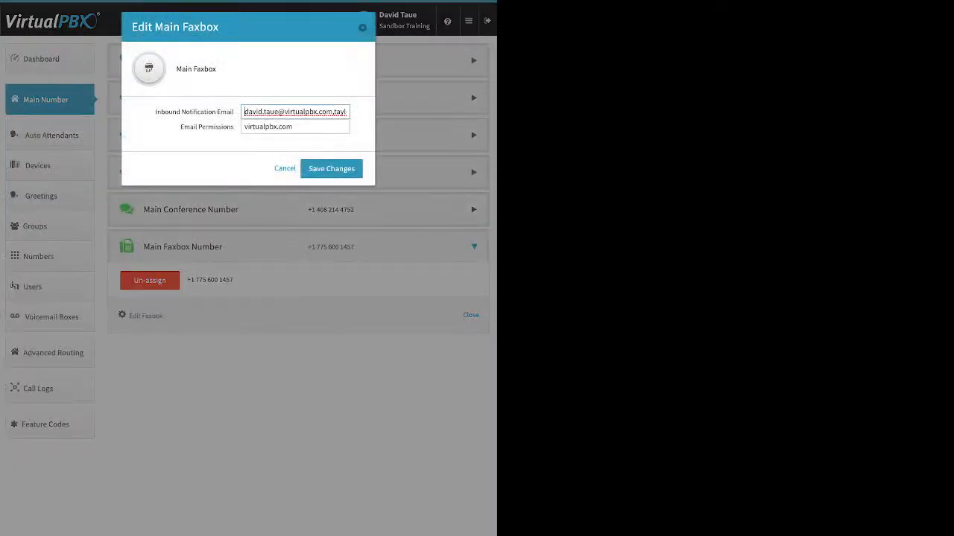
drag(155, 112, 234, 111)
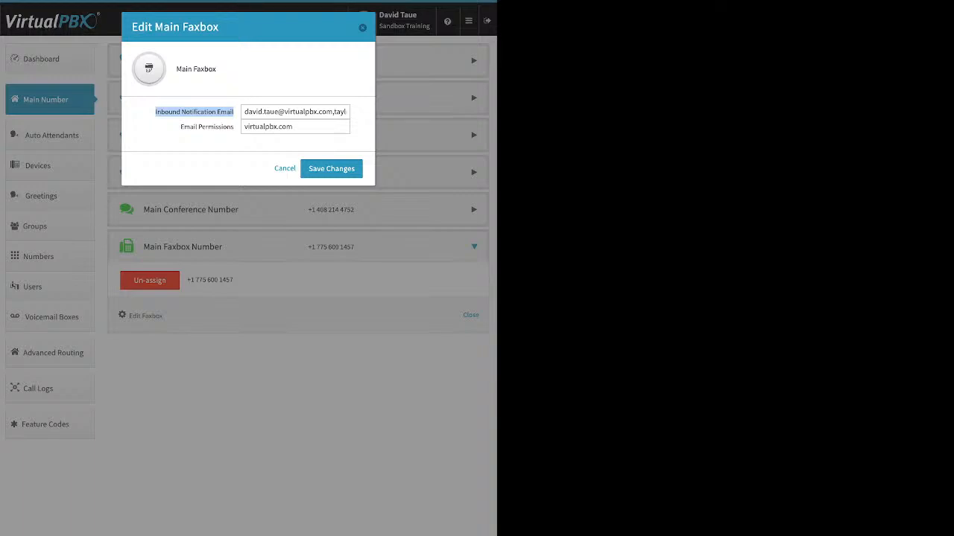
click(244, 127)
drag(180, 127, 234, 126)
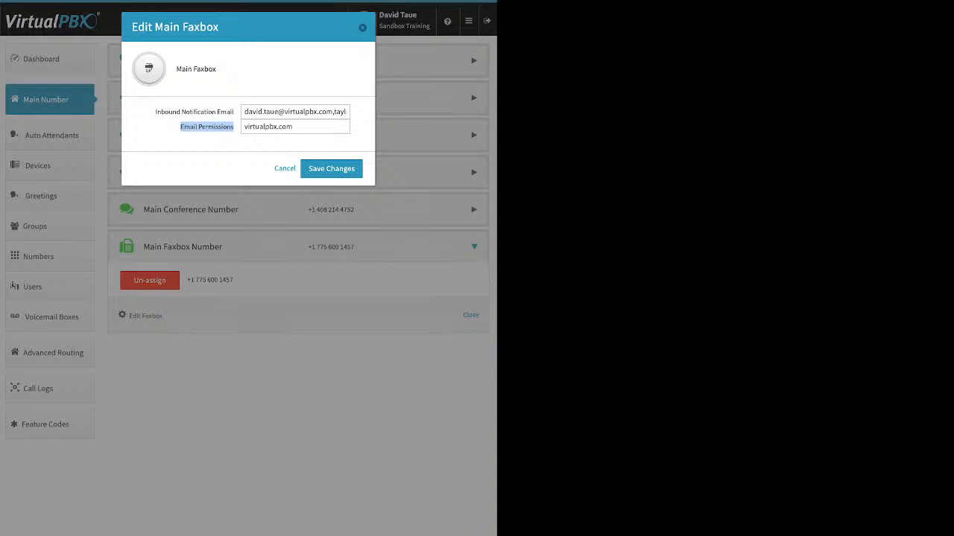
click(284, 168)
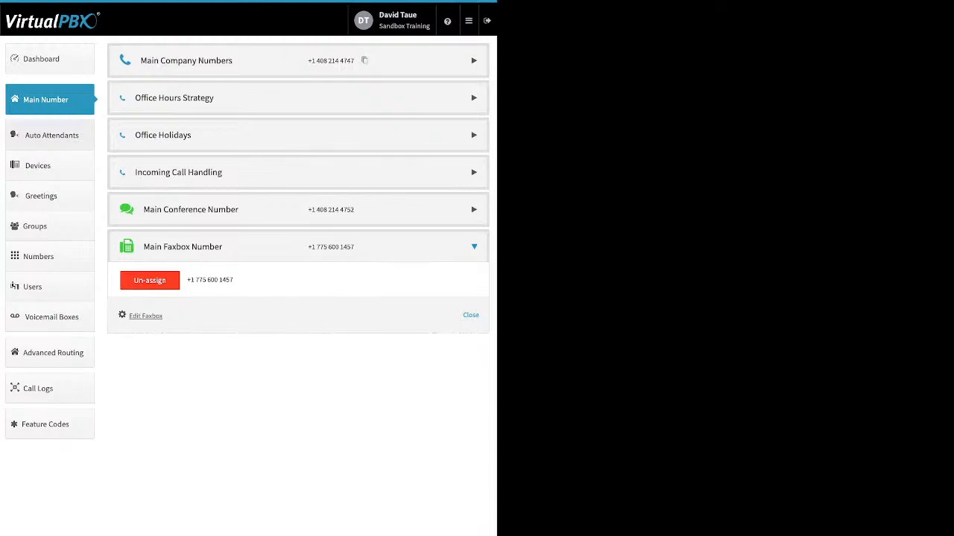
click(52, 135)
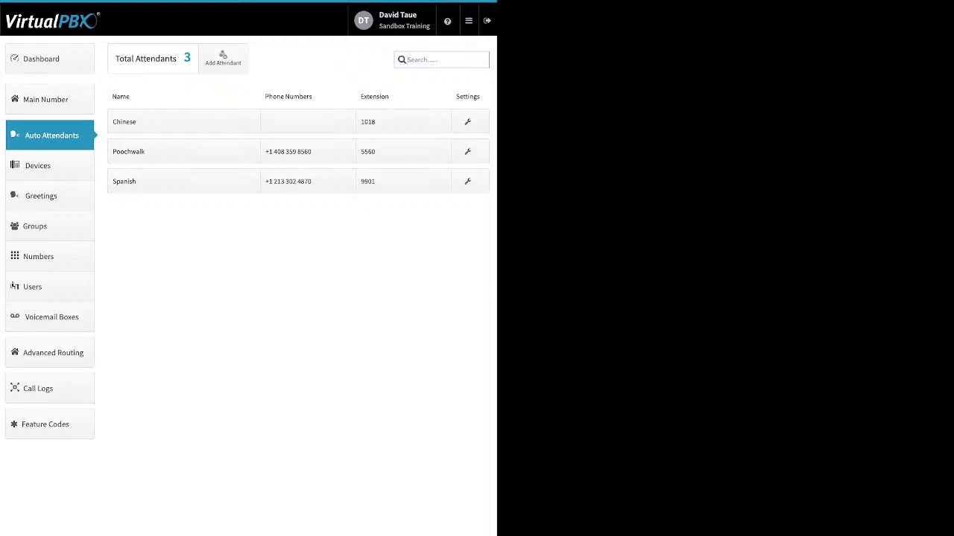
drag(146, 152, 110, 152)
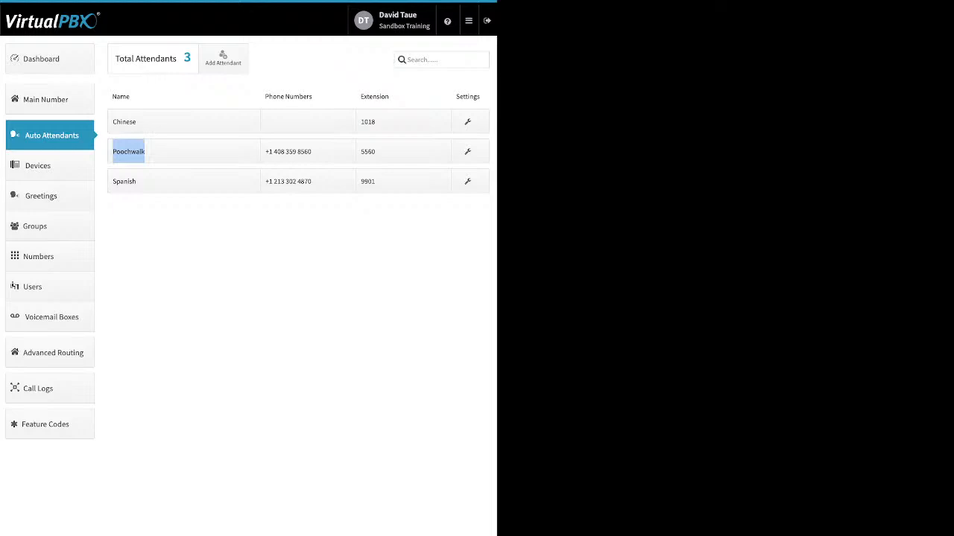
click(223, 58)
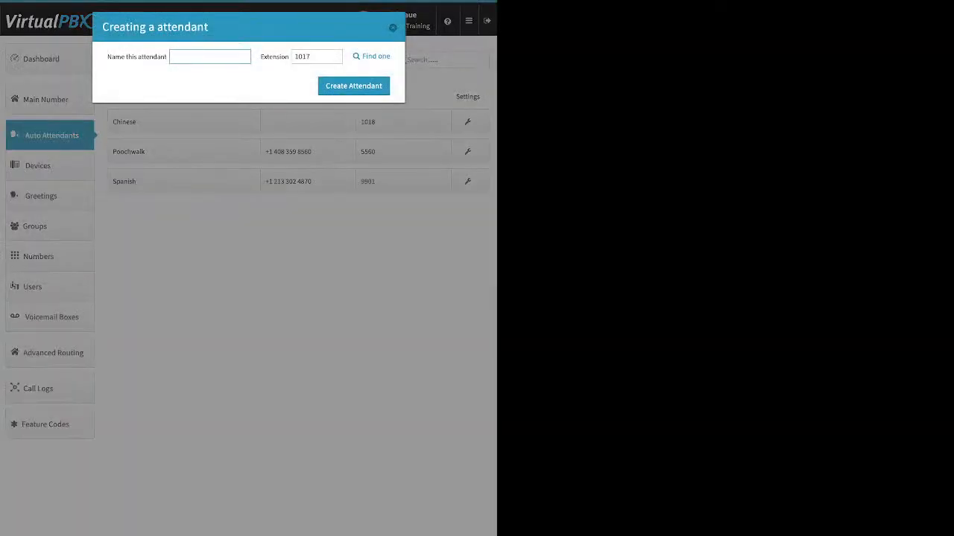
click(393, 28)
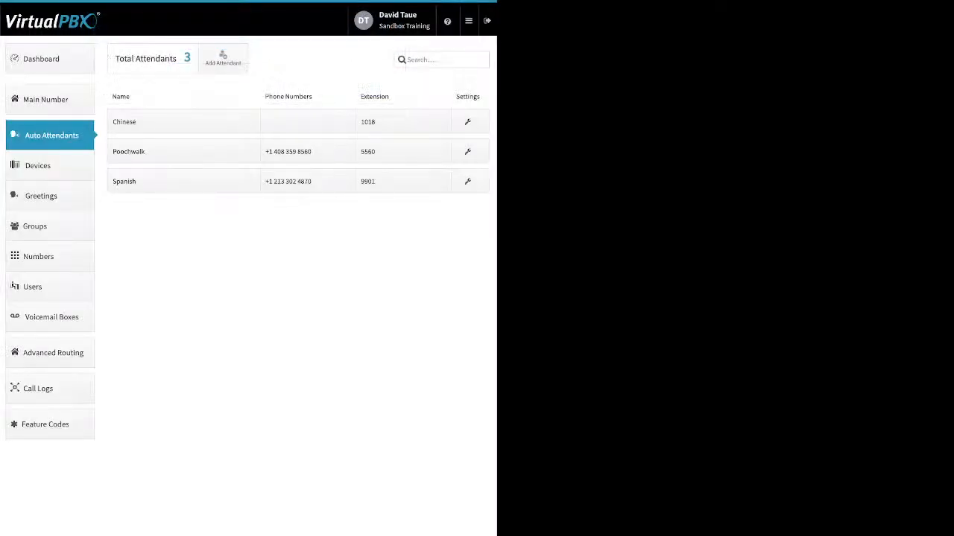
click(183, 181)
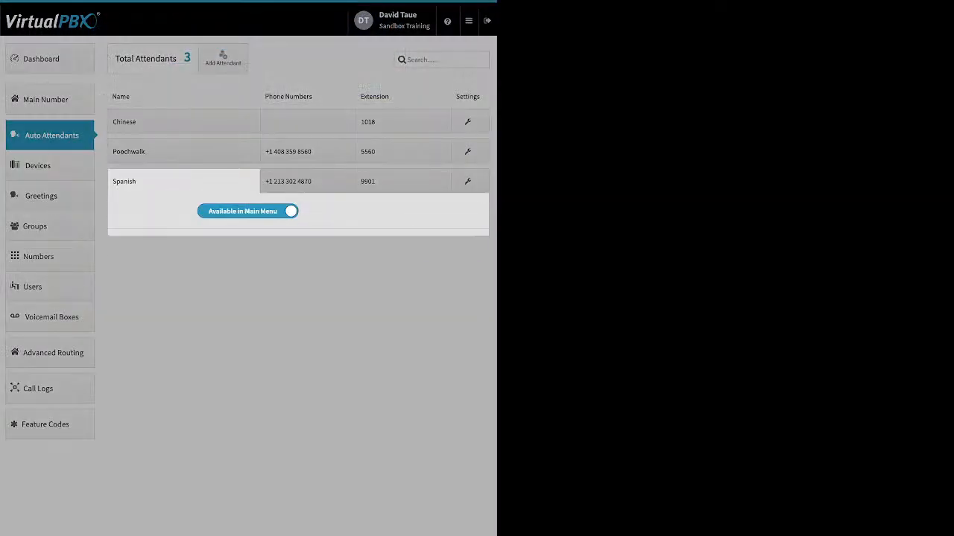
click(247, 211)
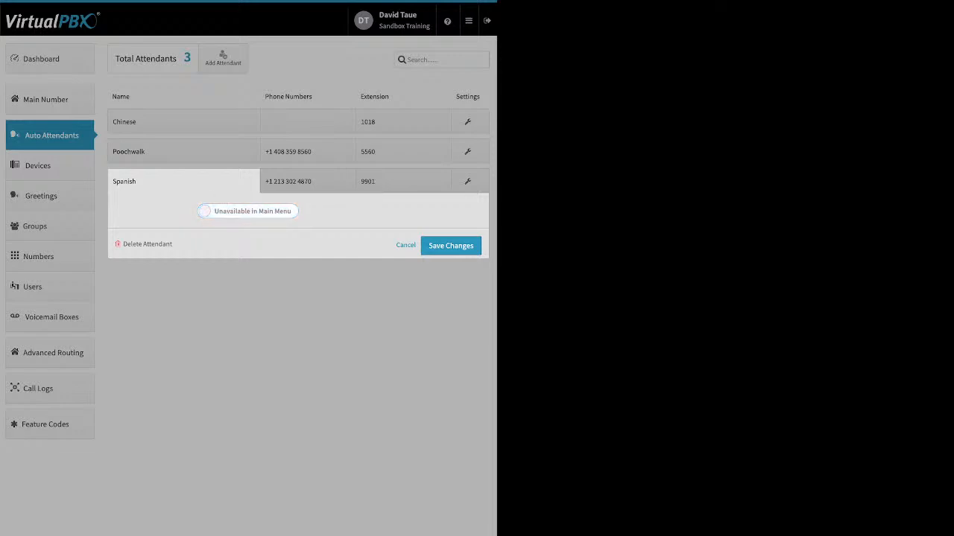
click(247, 211)
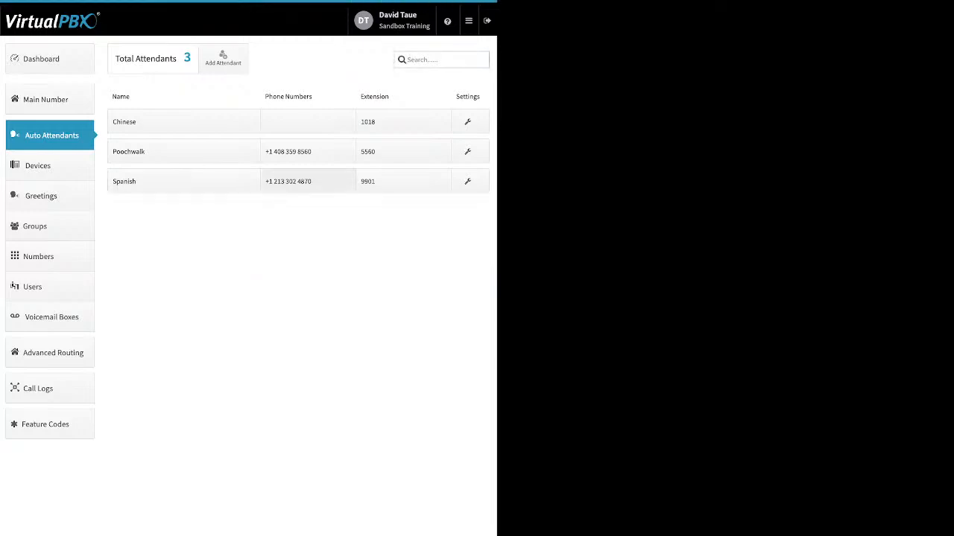
click(308, 181)
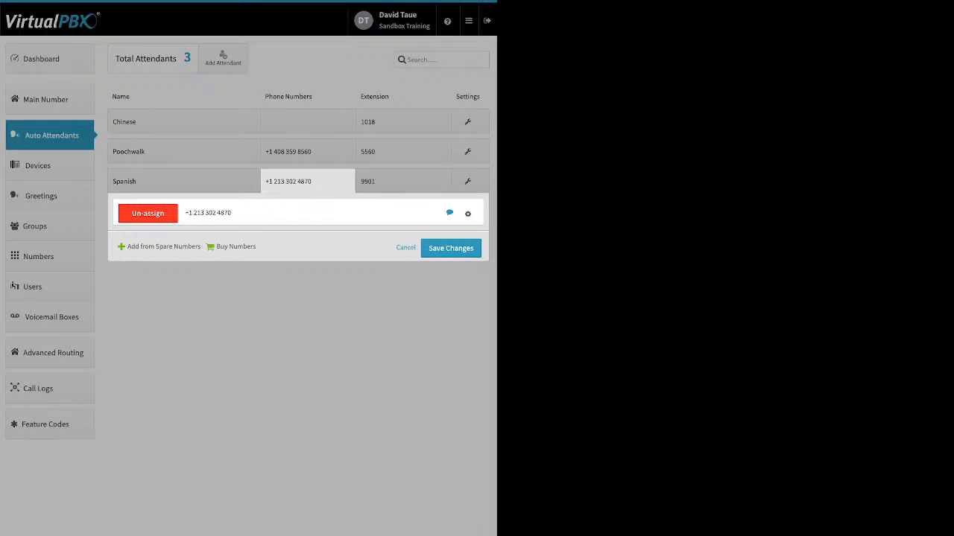
click(405, 247)
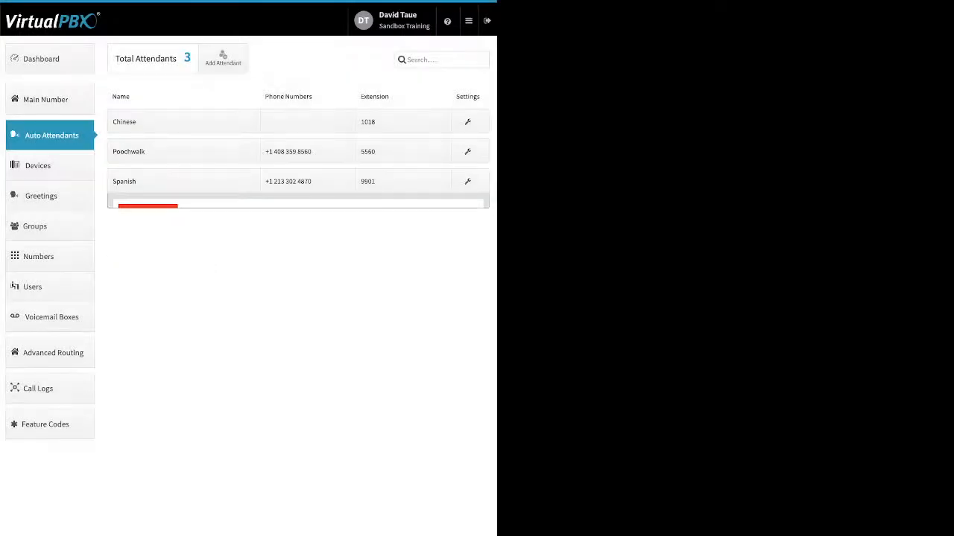
- Save the Spanish auto attendant's call strategy after reviewing its Virtual Receptionist, then show Devices
click(403, 182)
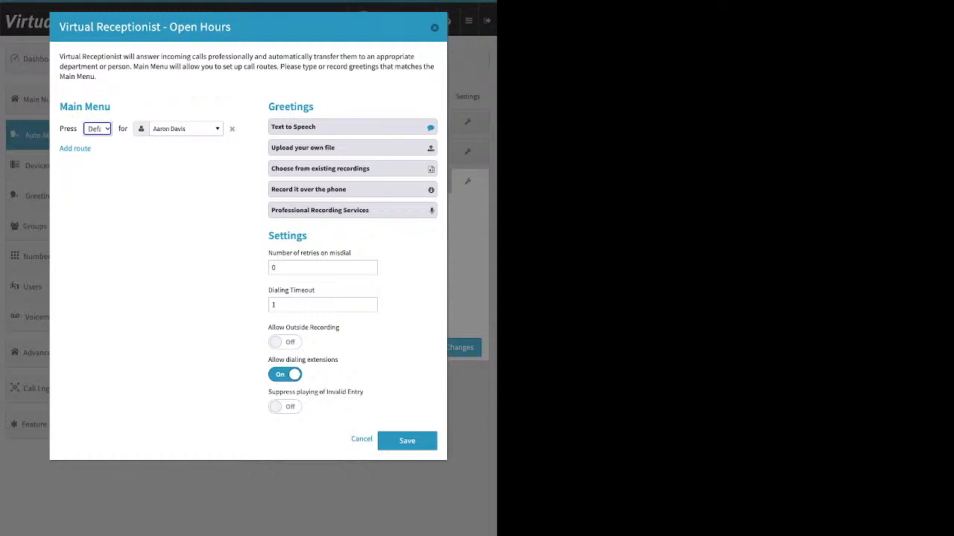
click(406, 441)
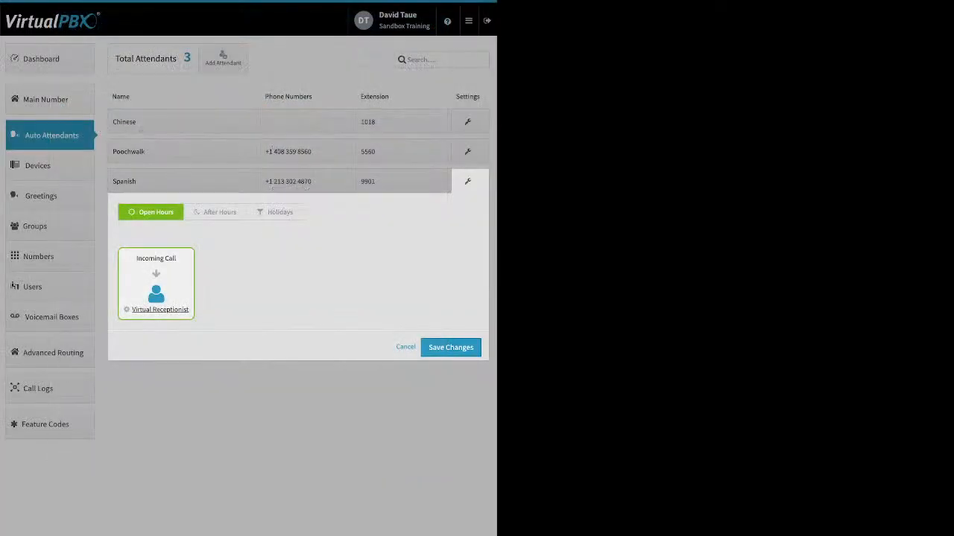
click(451, 348)
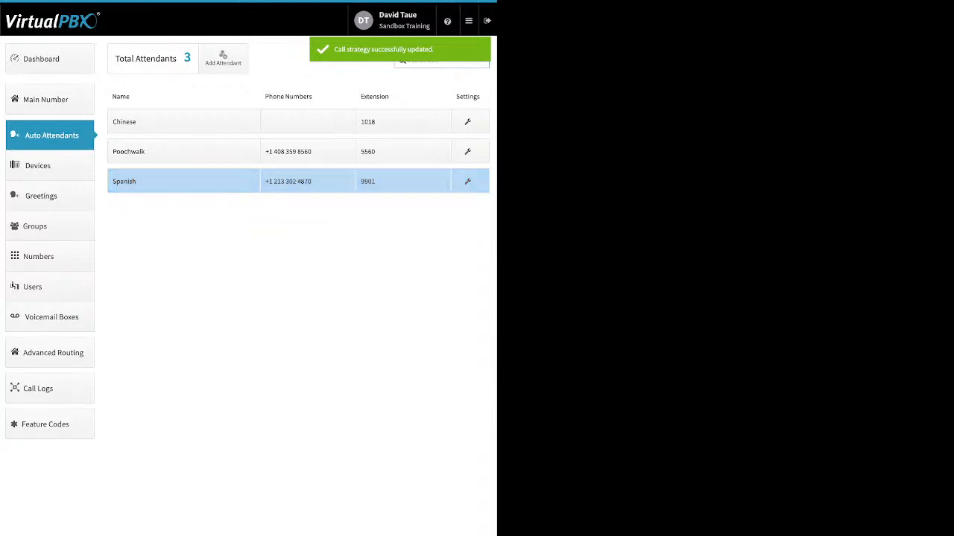
click(38, 166)
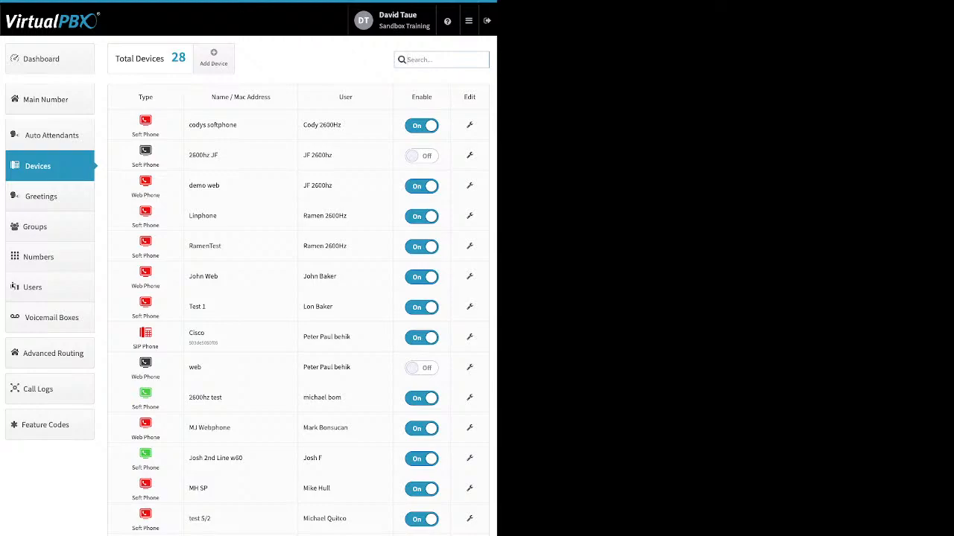
- Show the Add Device choices: SIP Phone, Cell Phone, Soft Phone, Landline, Fax, ATA, Web Phone
drag(222, 398, 133, 404)
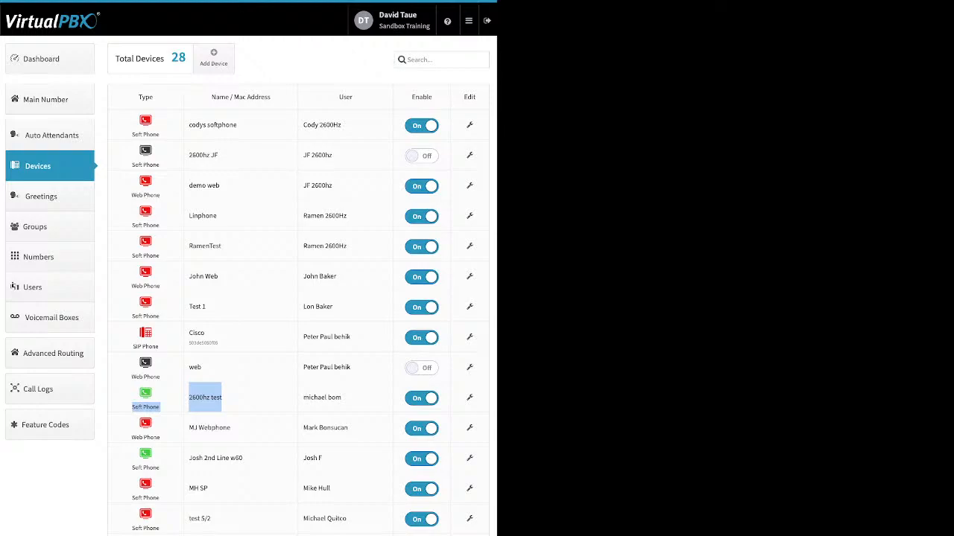
click(214, 58)
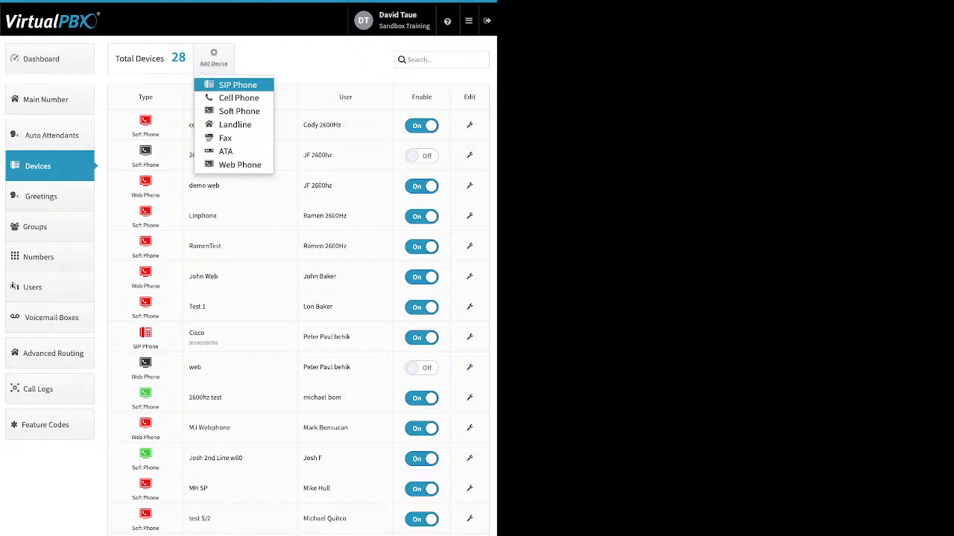
click(238, 85)
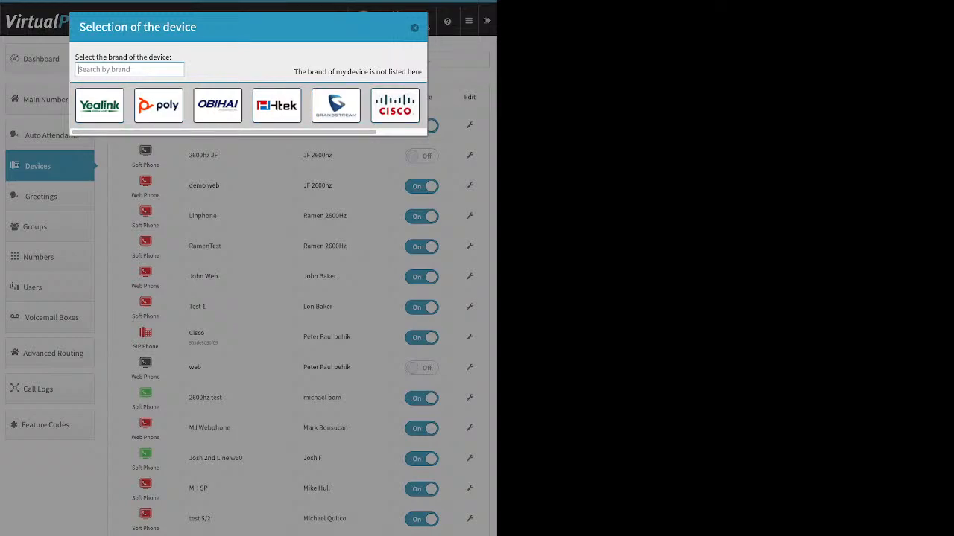
click(99, 106)
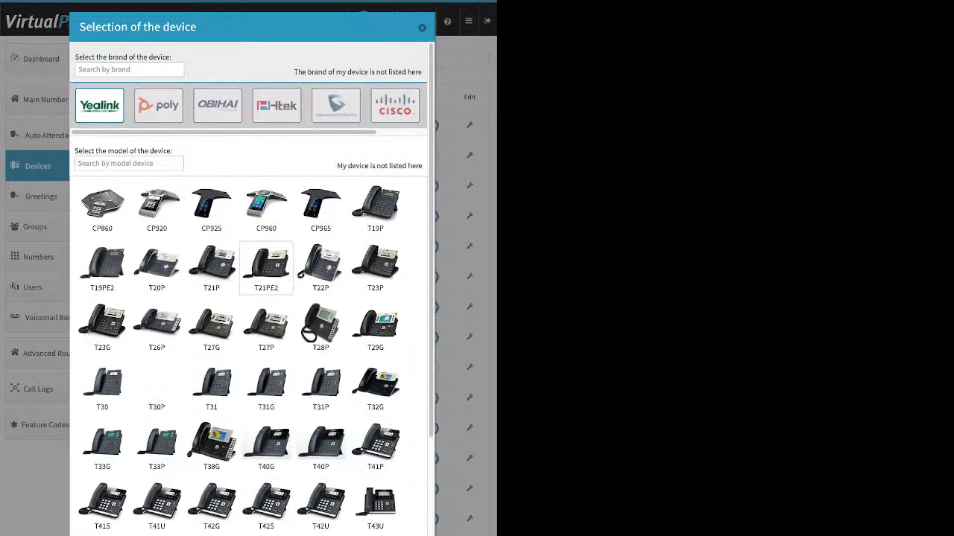
scroll(266, 268, down, 3)
scroll(266, 269, up, 3)
click(217, 105)
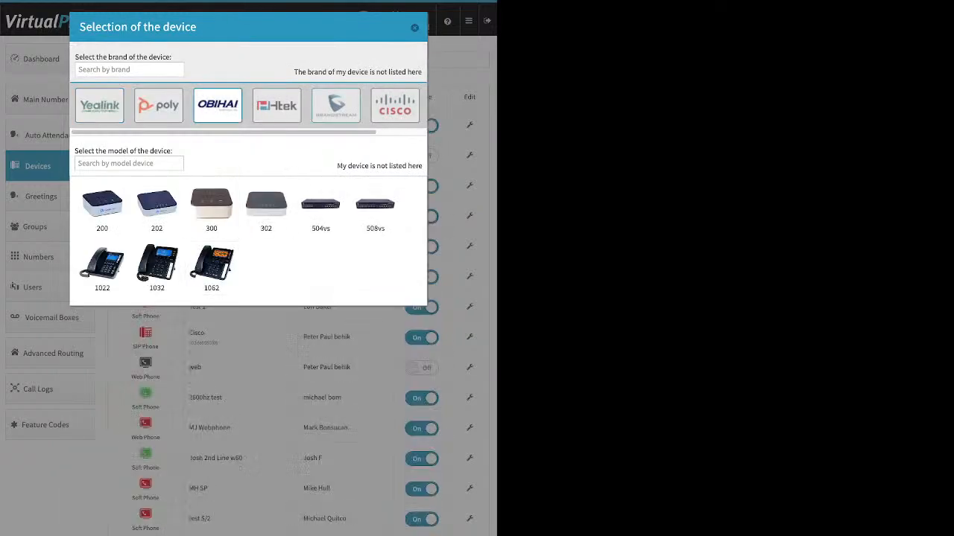
click(395, 106)
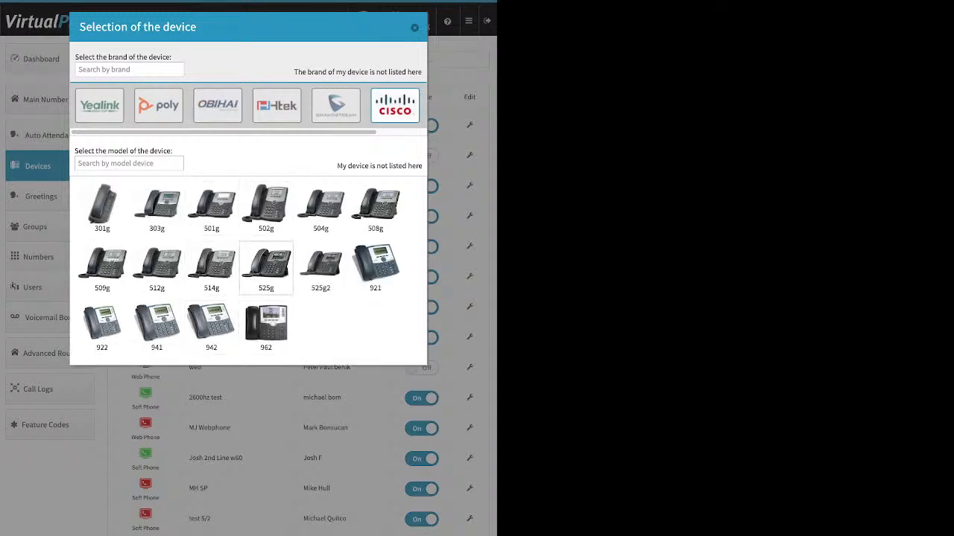
click(320, 267)
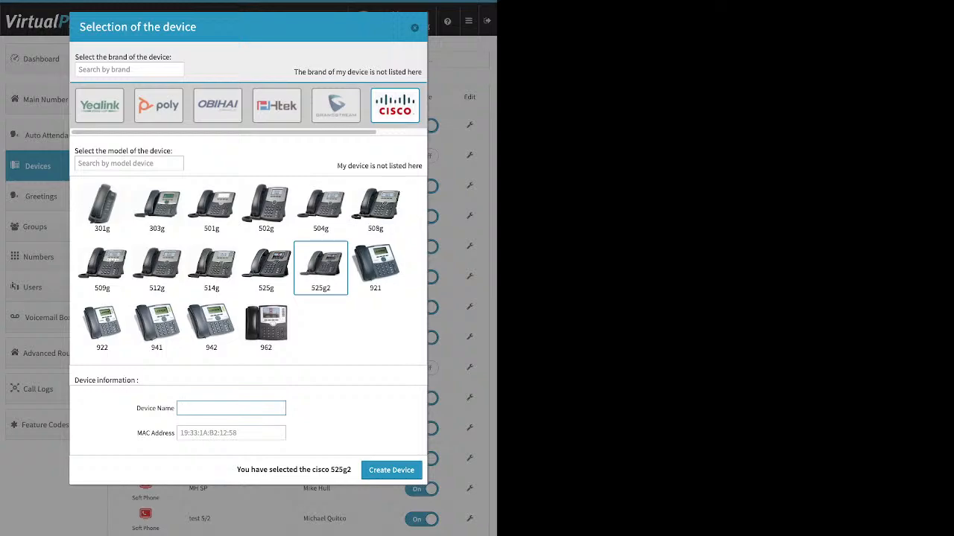
drag(138, 433, 175, 433)
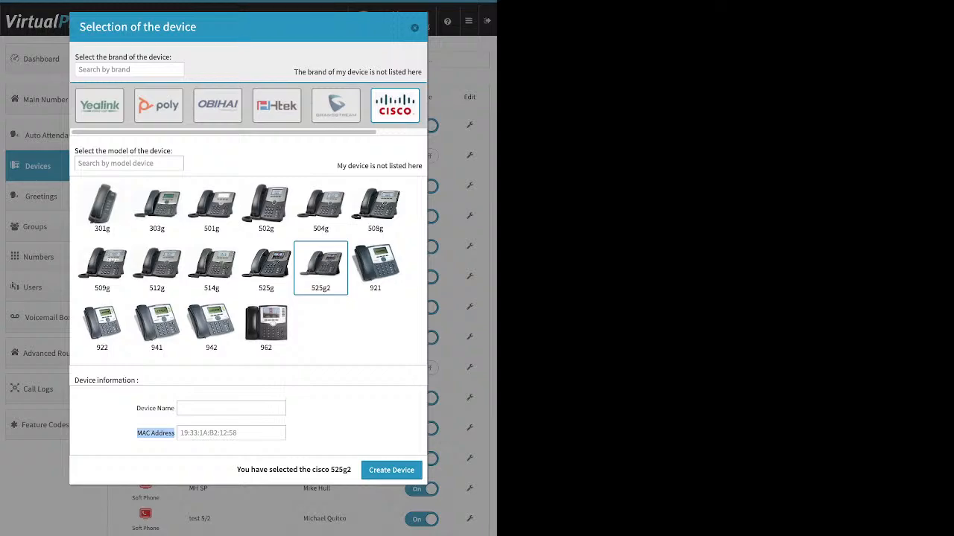
click(231, 433)
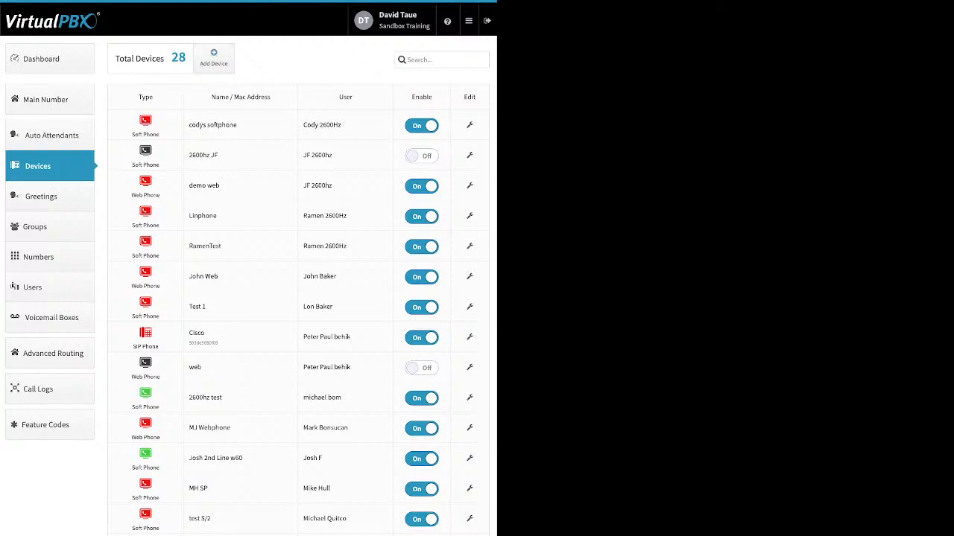
- Browse the Yealink SIP phone models, close without adding, and start adding a Cell Phone
click(213, 57)
click(237, 84)
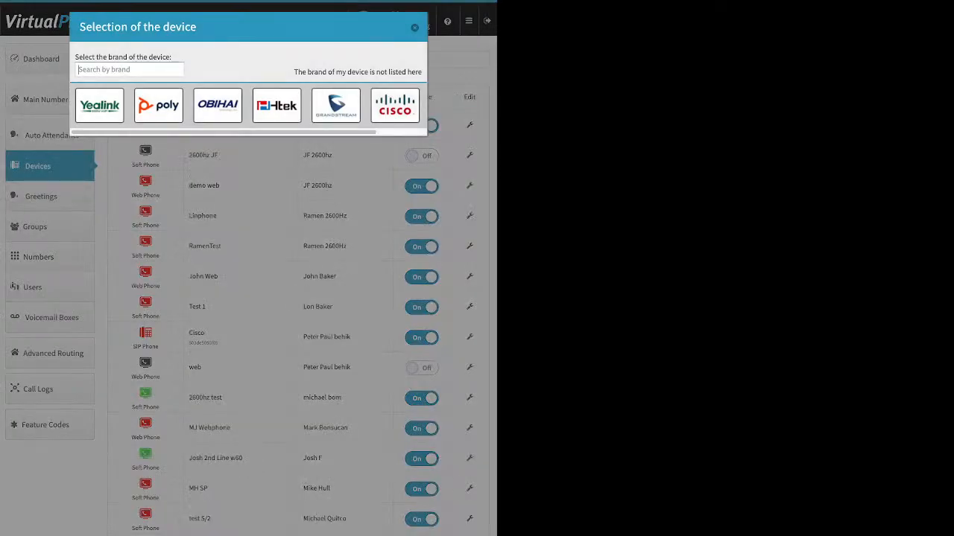
click(99, 105)
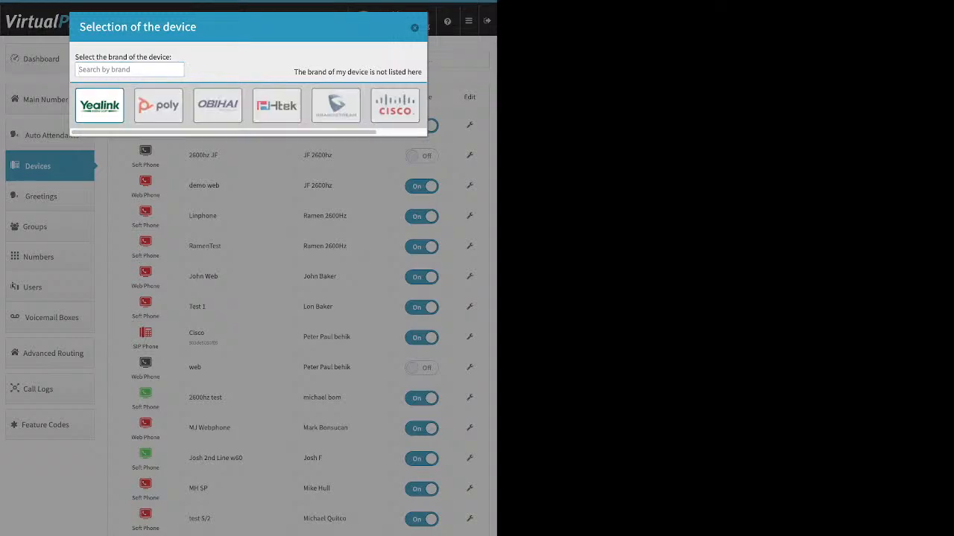
scroll(309, 224, down, 3)
scroll(211, 305, down, 1)
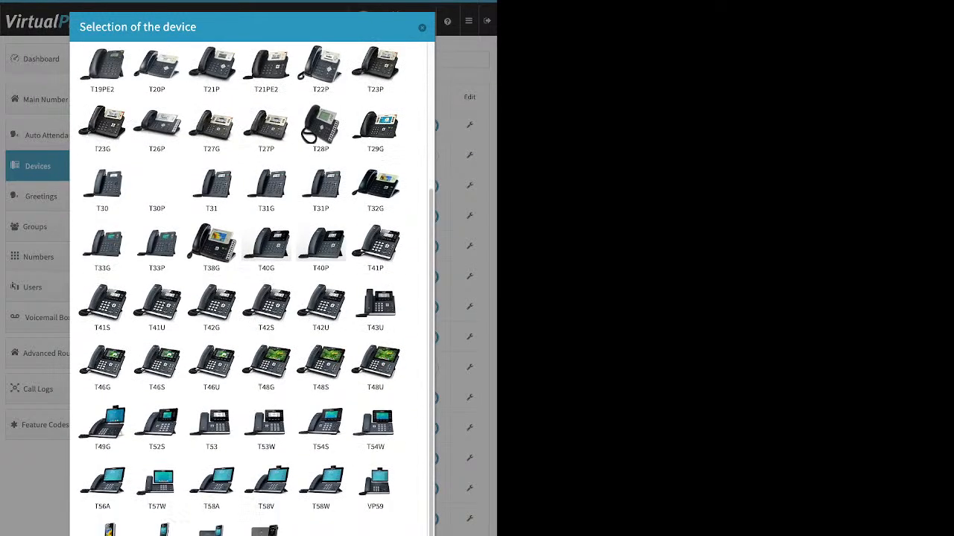
scroll(211, 306, up, 5)
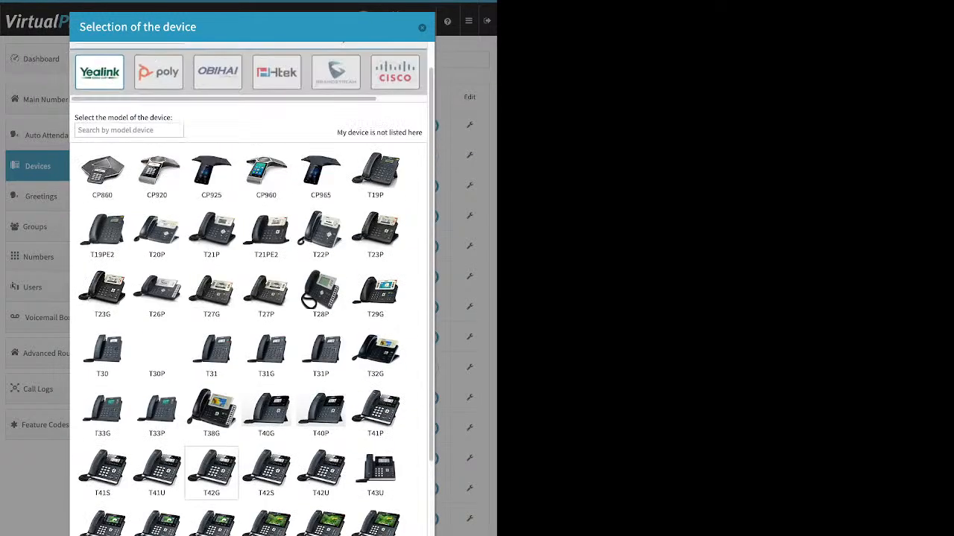
click(422, 28)
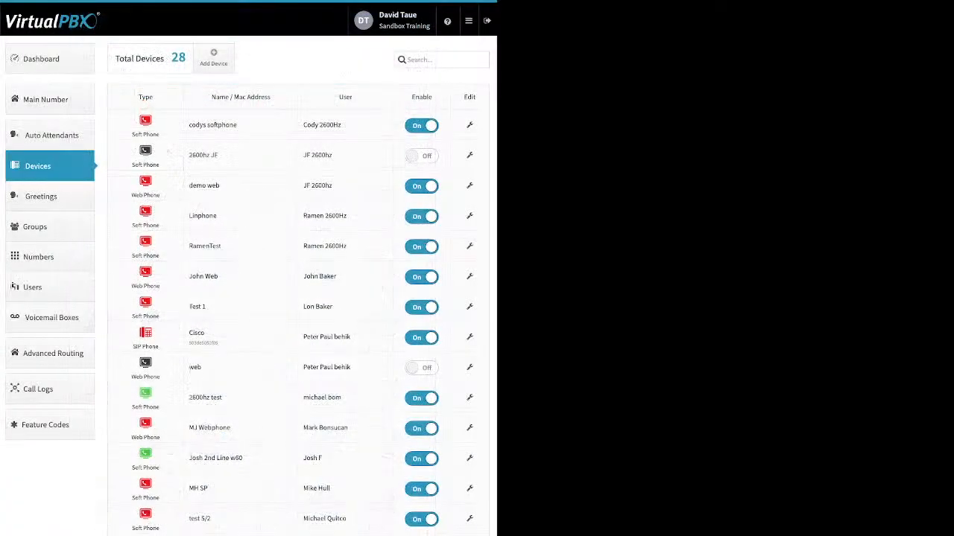
click(214, 58)
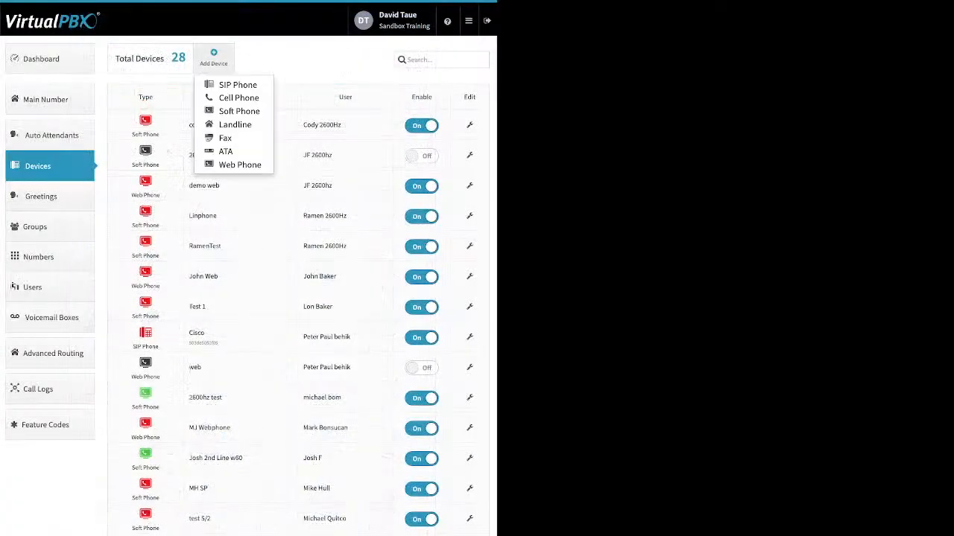
click(239, 99)
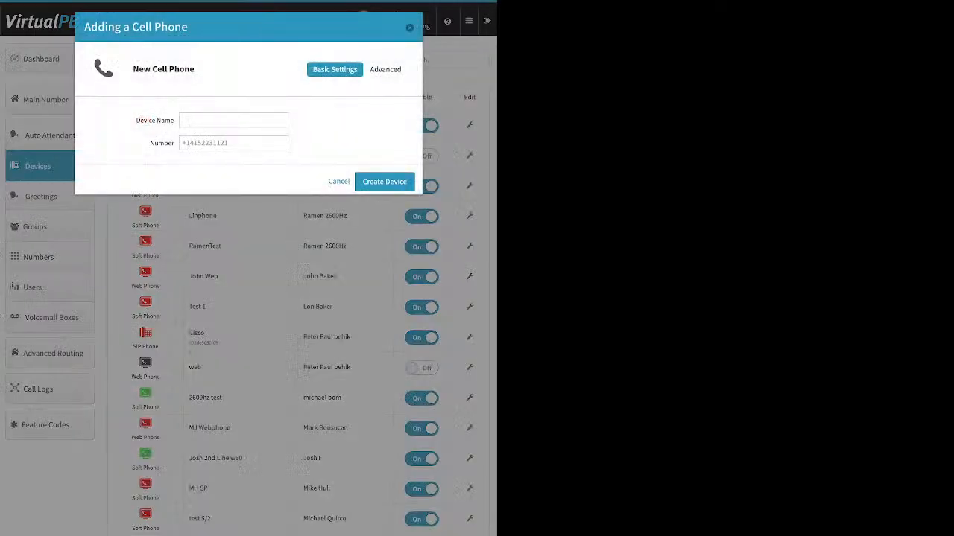
- Cancel the Adding a Cell Phone dialog and reopen it
drag(136, 121, 174, 143)
click(409, 28)
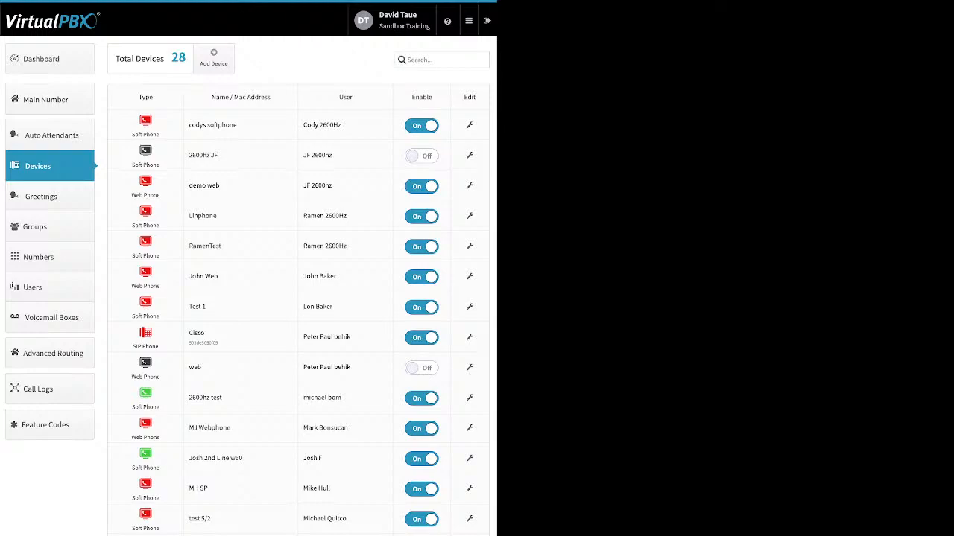
click(214, 58)
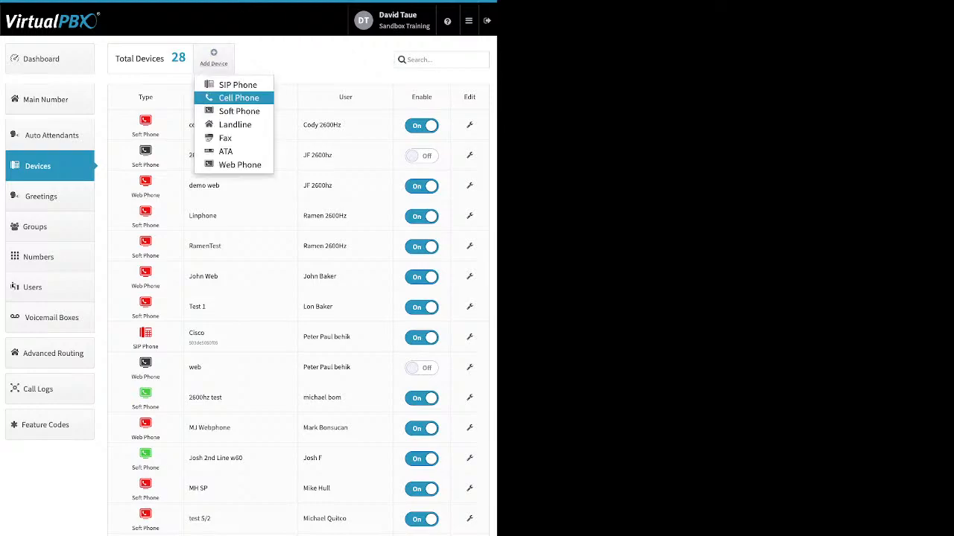
click(239, 98)
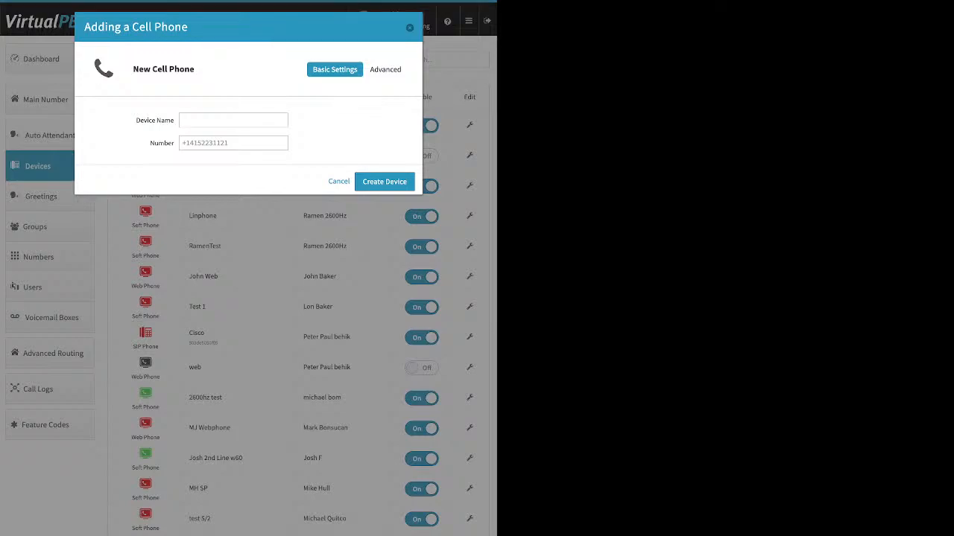
- Create the cell phone device 'demo device' with its mobile phone number
click(233, 120)
text(demo device)
click(233, 143)
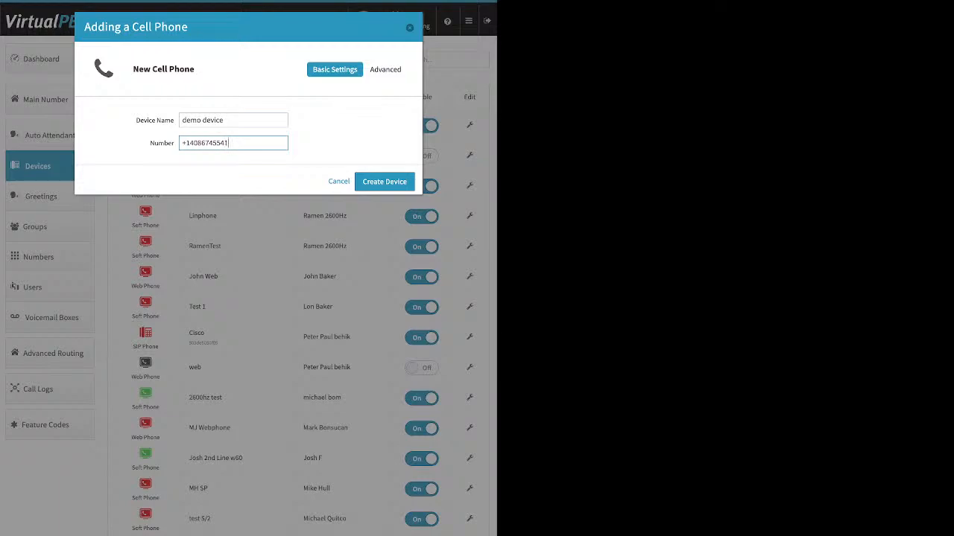
key(Return)
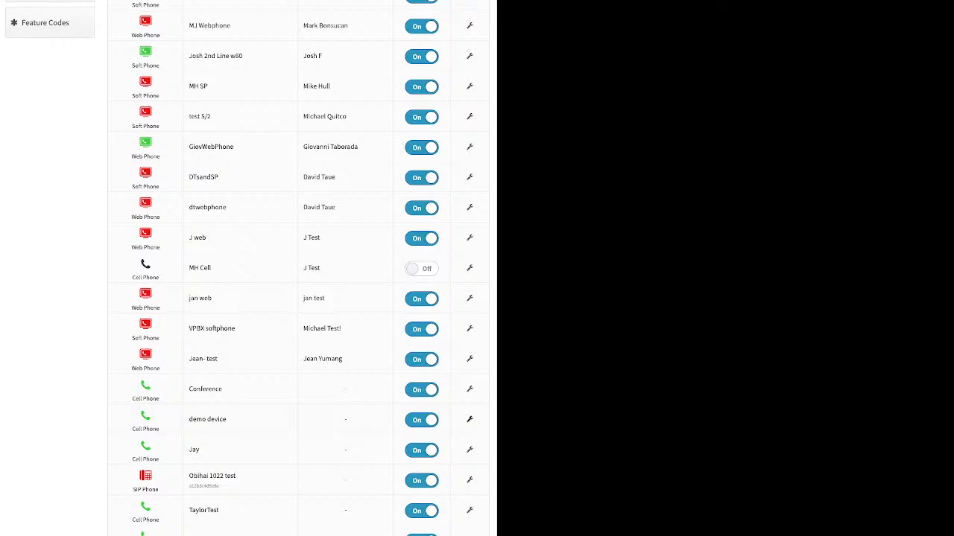
- Edit the demo device and show its Advanced Options
click(470, 419)
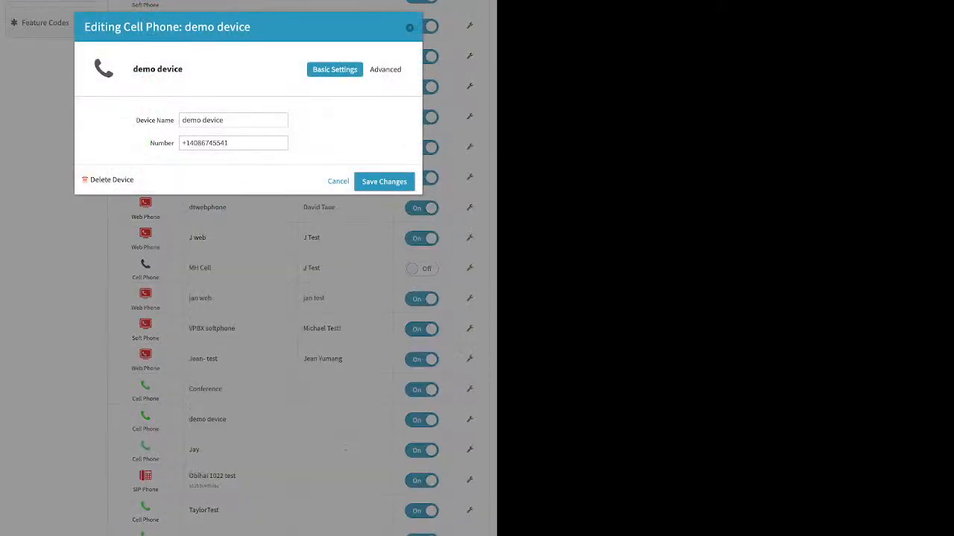
click(385, 69)
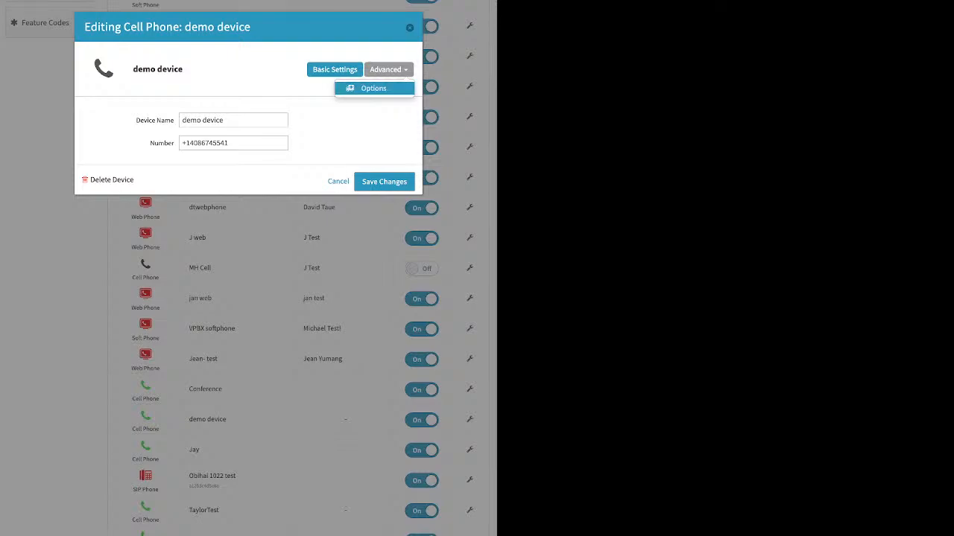
click(373, 88)
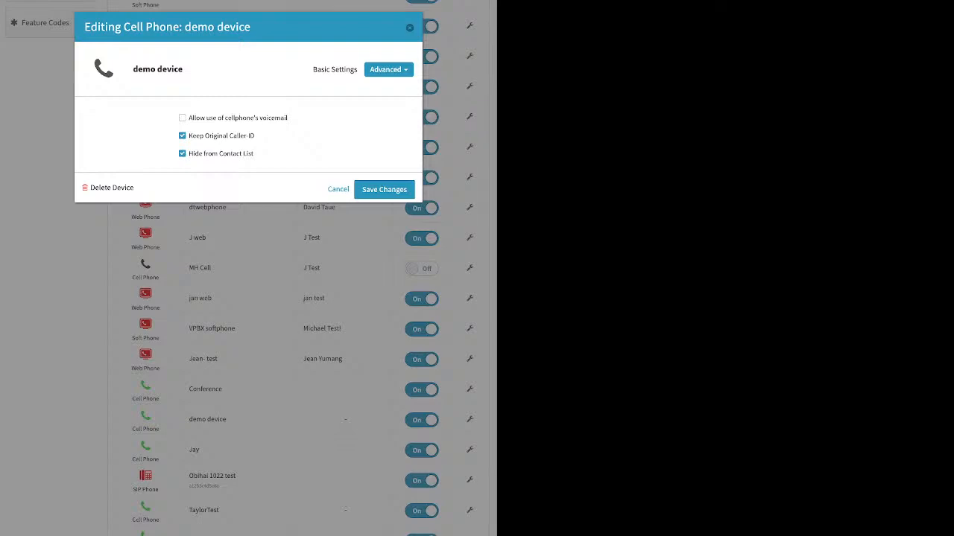
- Uncheck 'Allow use of cellphone's voicemail' for the demo device
click(183, 118)
drag(288, 118, 196, 117)
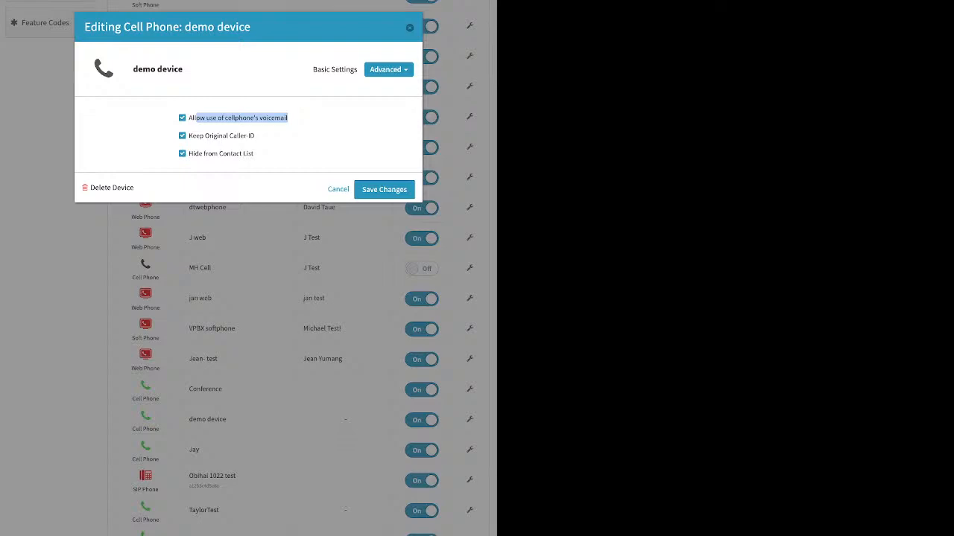
click(287, 118)
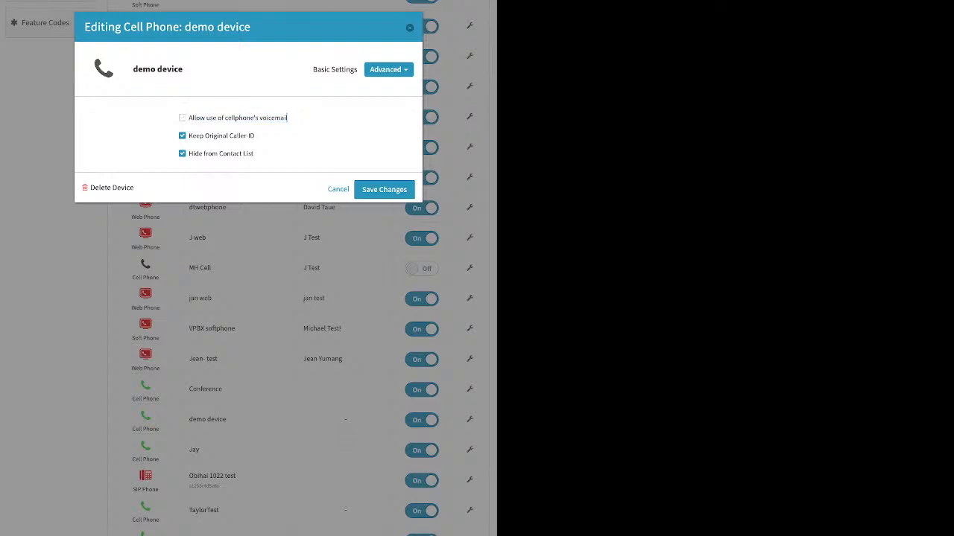
- Uncheck Keep Original Caller-ID for the demo device and save the changes
drag(256, 135, 189, 135)
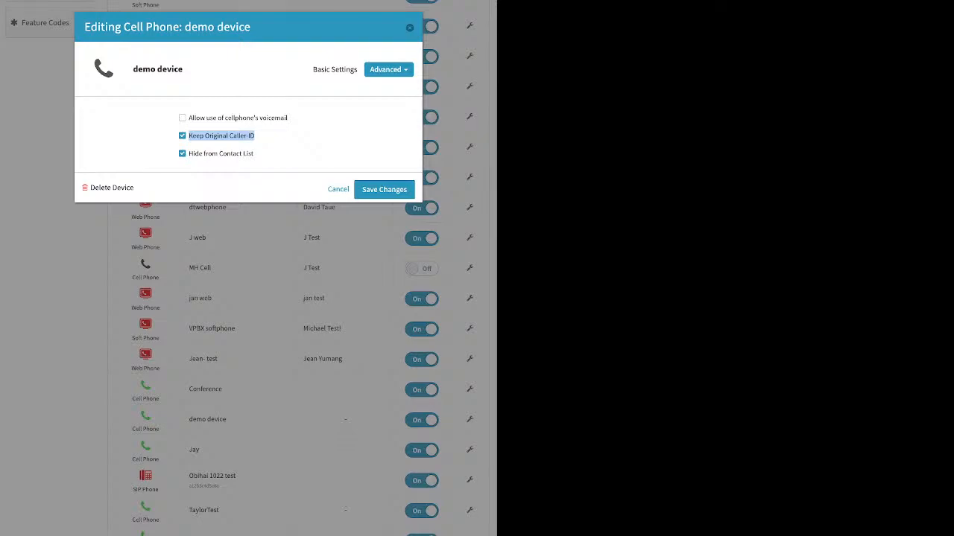
click(182, 136)
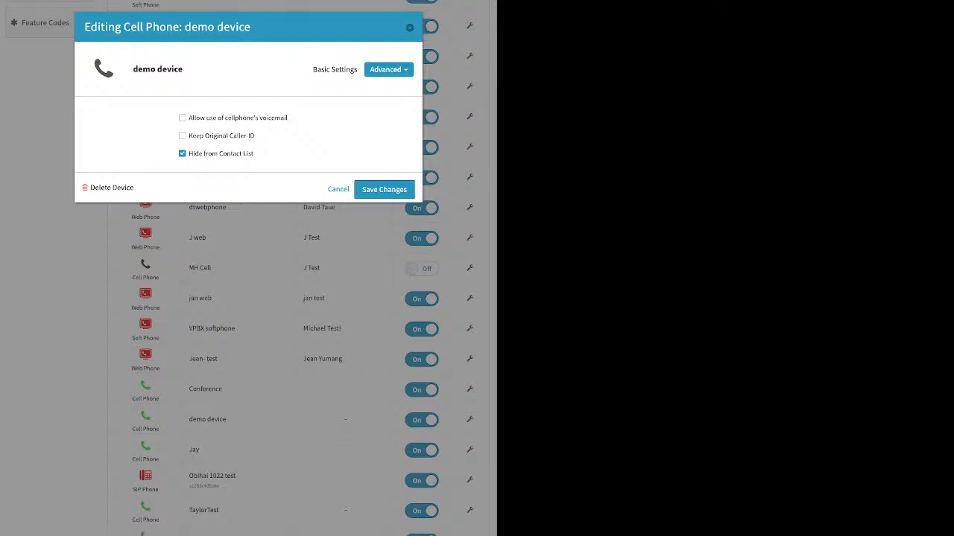
click(409, 28)
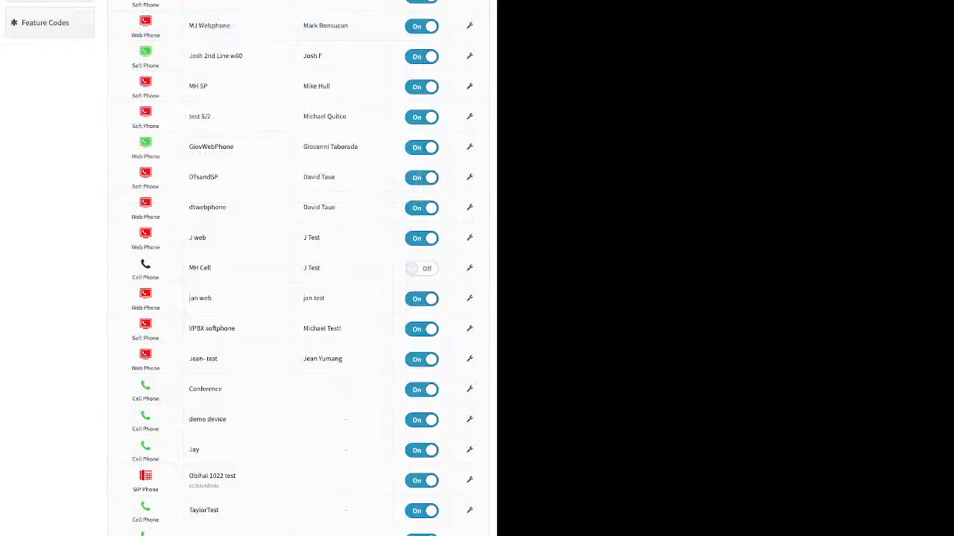
click(49, 23)
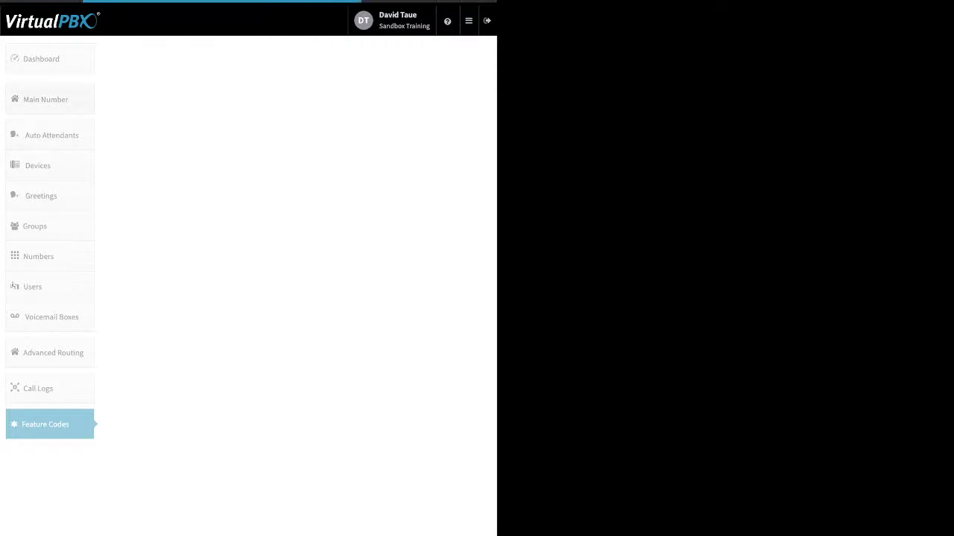
click(49, 58)
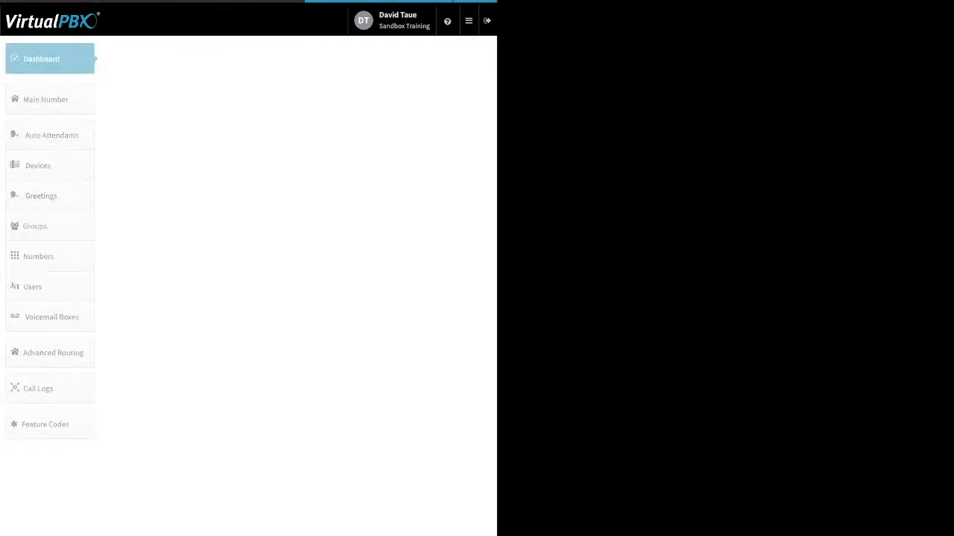
click(345, 58)
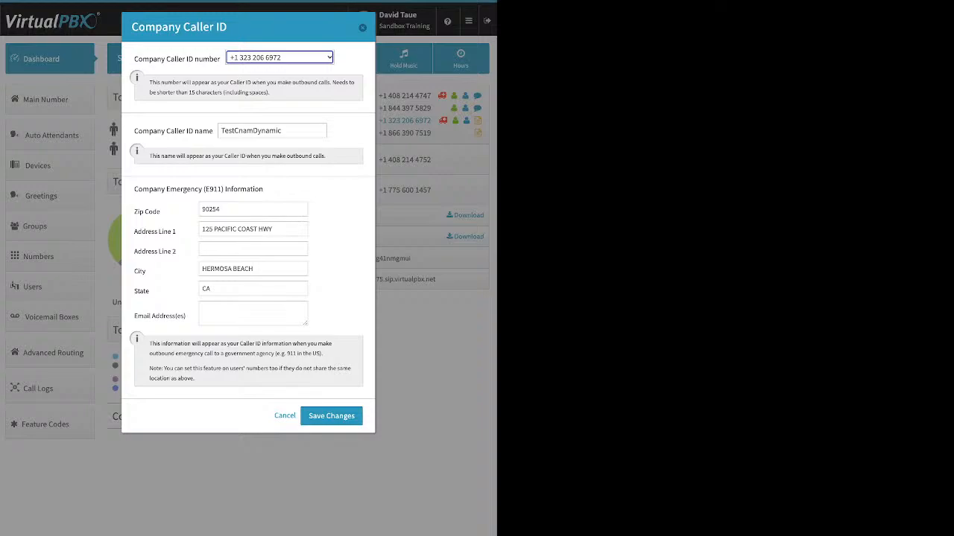
click(285, 416)
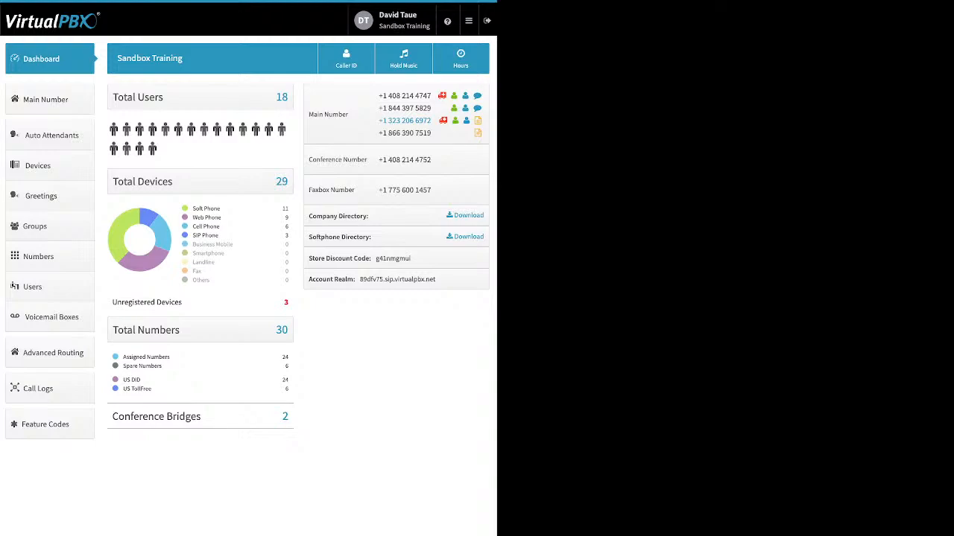
click(44, 165)
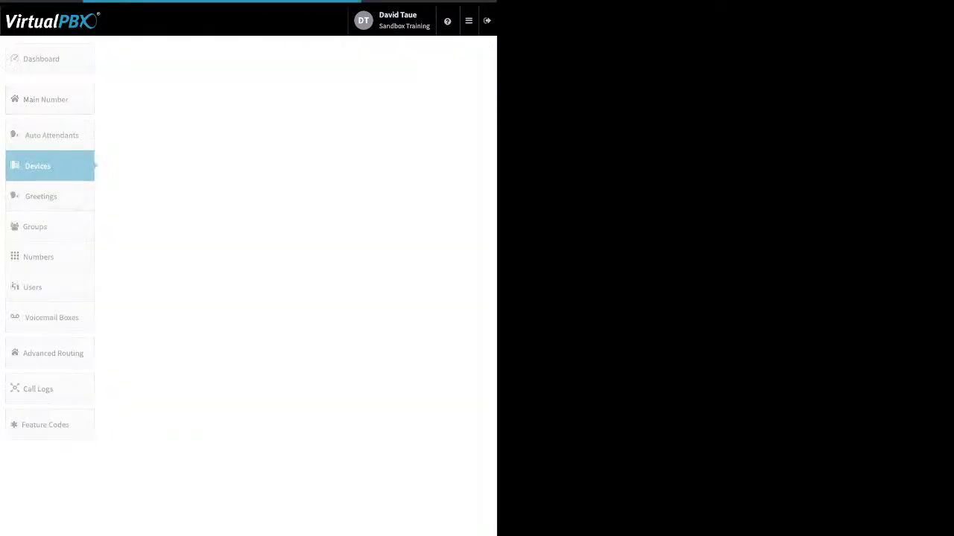
- Choose Soft Phone under Add Device and dismiss the 911 location warning
click(213, 58)
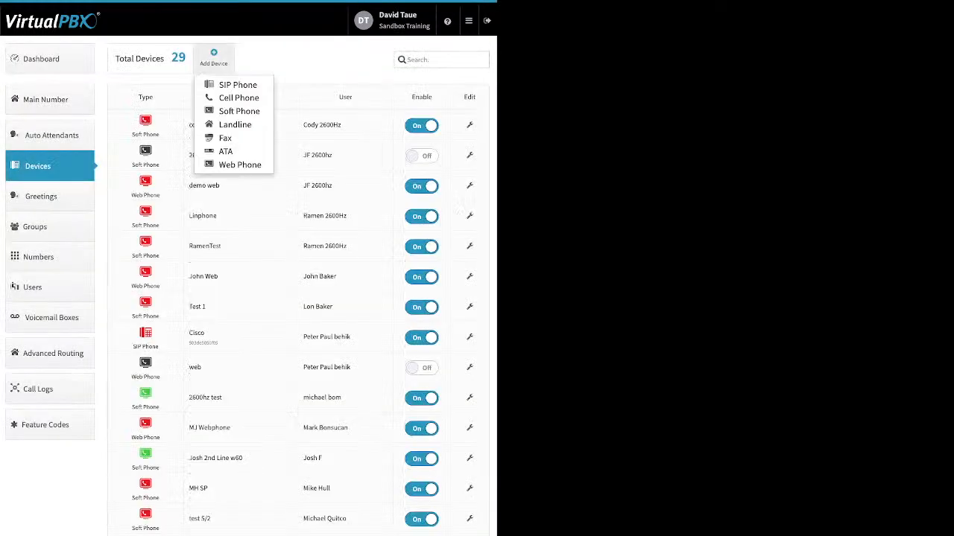
click(227, 111)
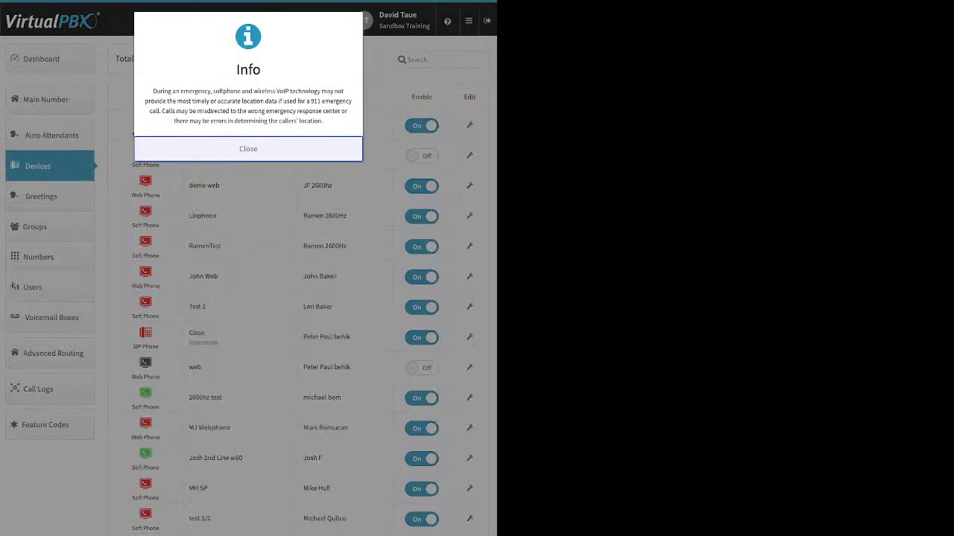
drag(153, 91, 323, 122)
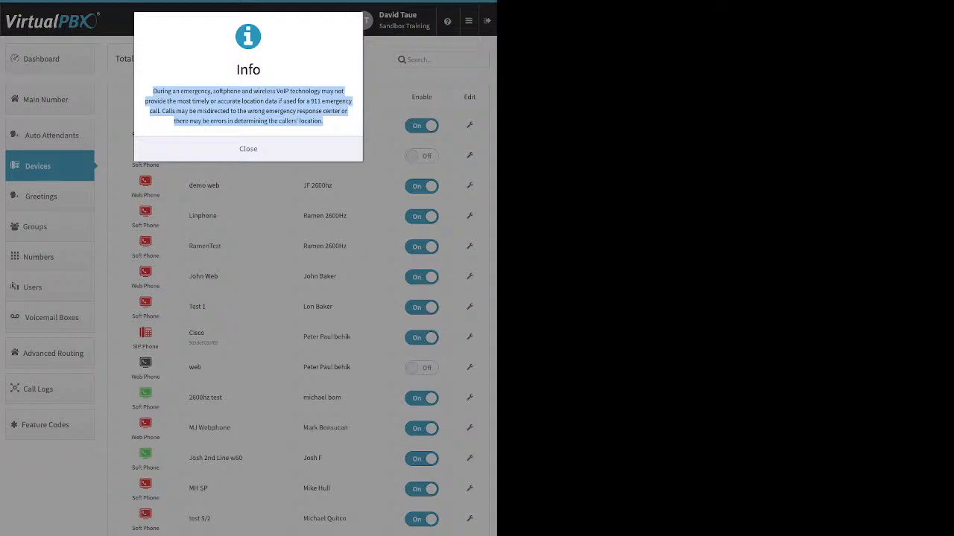
key(Escape)
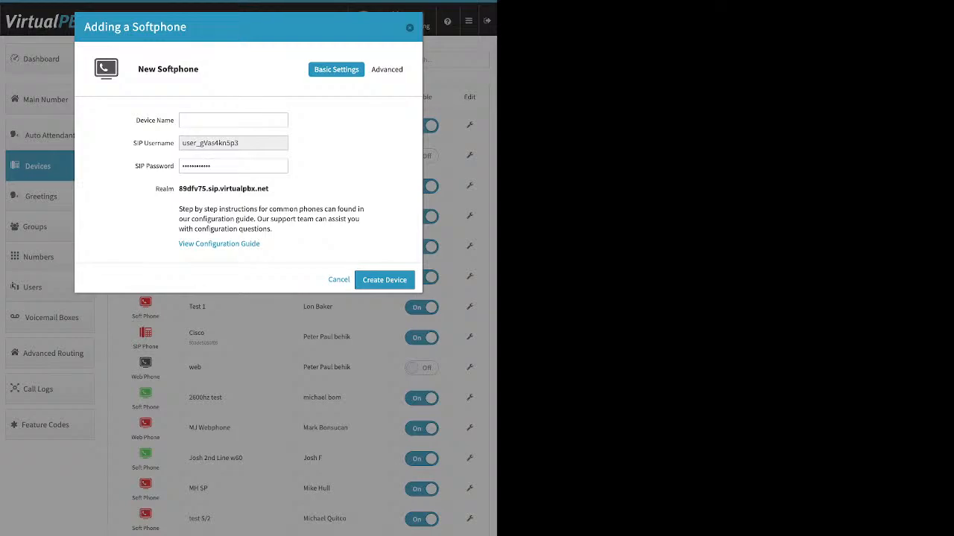
- Highlight the generated SIP username and revealed password, then discard the new softphone
double_click(210, 143)
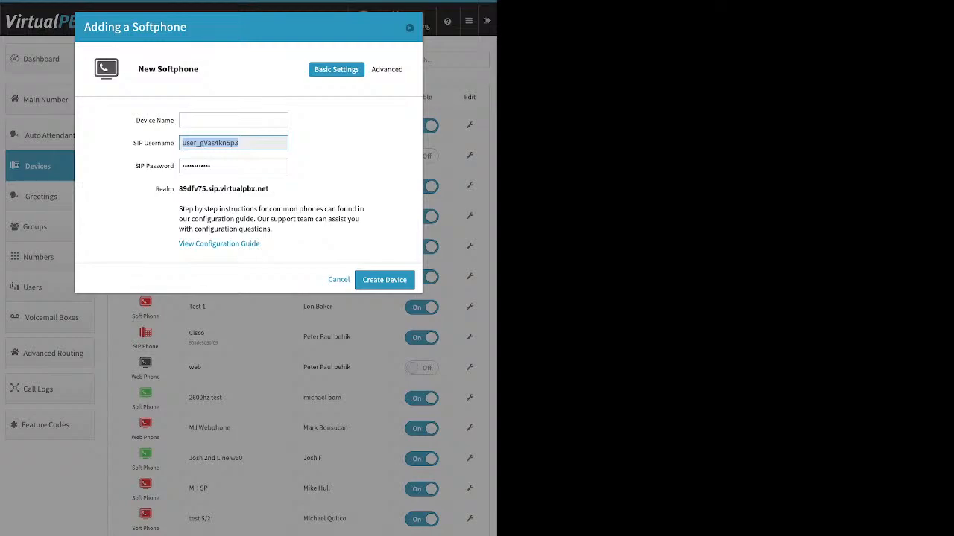
click(233, 166)
double_click(208, 166)
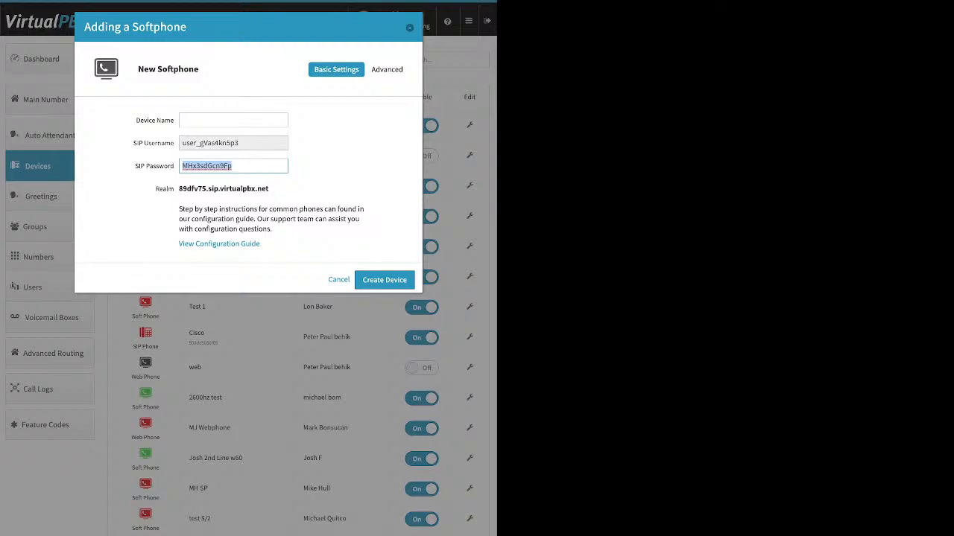
key(Escape)
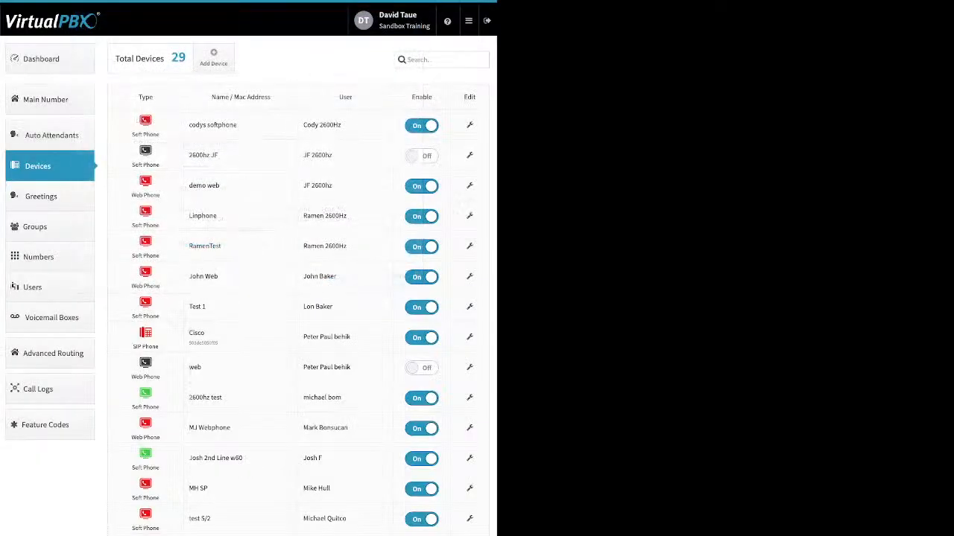
click(214, 58)
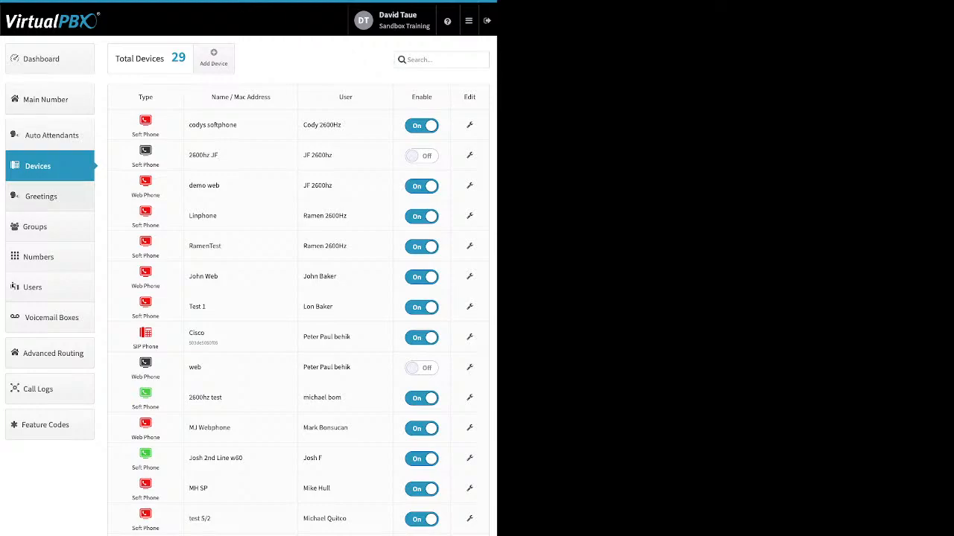
- Open the Greetings list and review the download column, file name and uploaded source
click(50, 196)
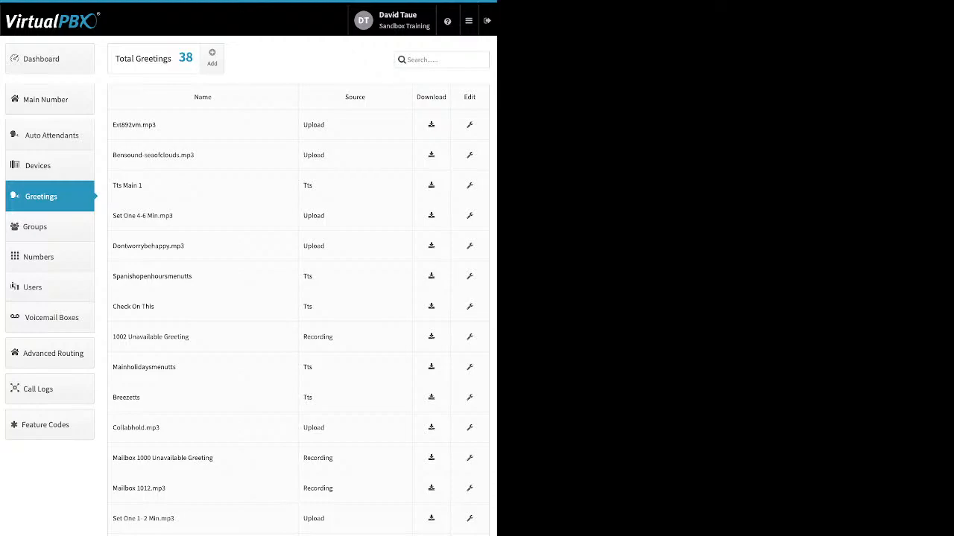
drag(447, 97, 417, 96)
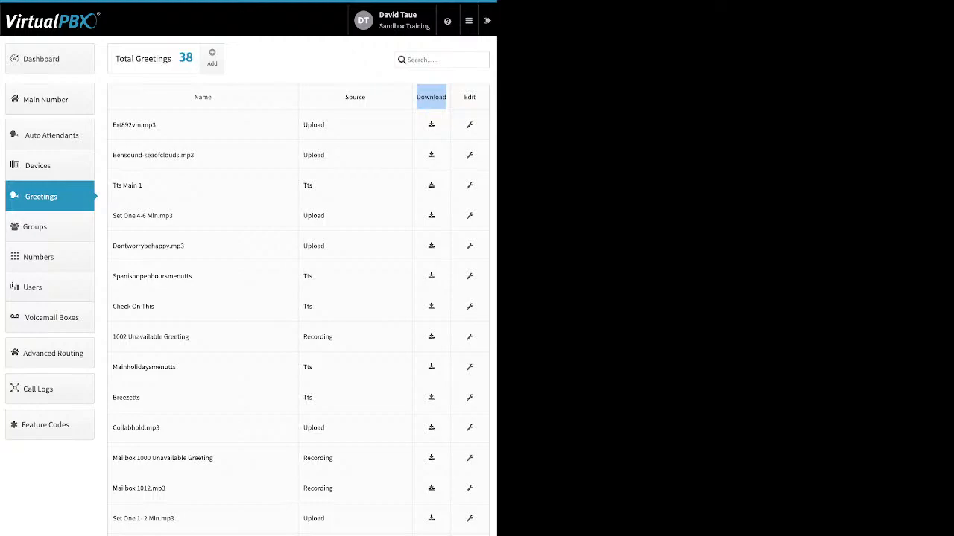
drag(158, 125, 122, 125)
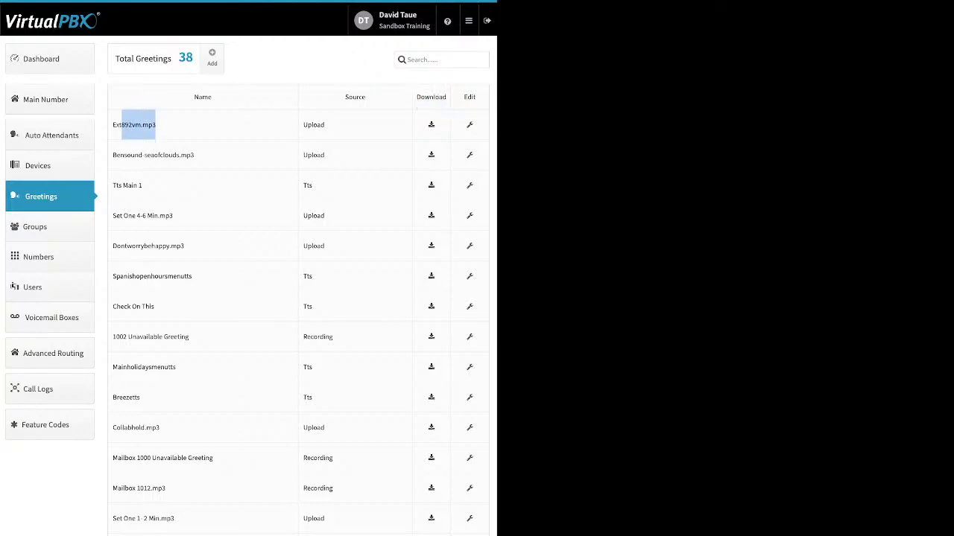
drag(326, 125, 303, 126)
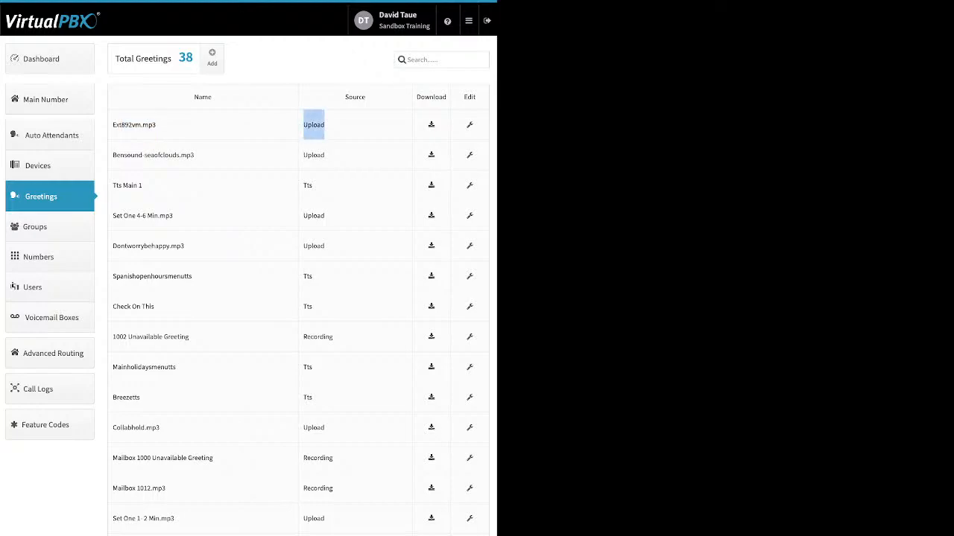
- Review the Tts and Recording greeting sources, then open Dontworrybehappy.mp3 for editing
double_click(308, 185)
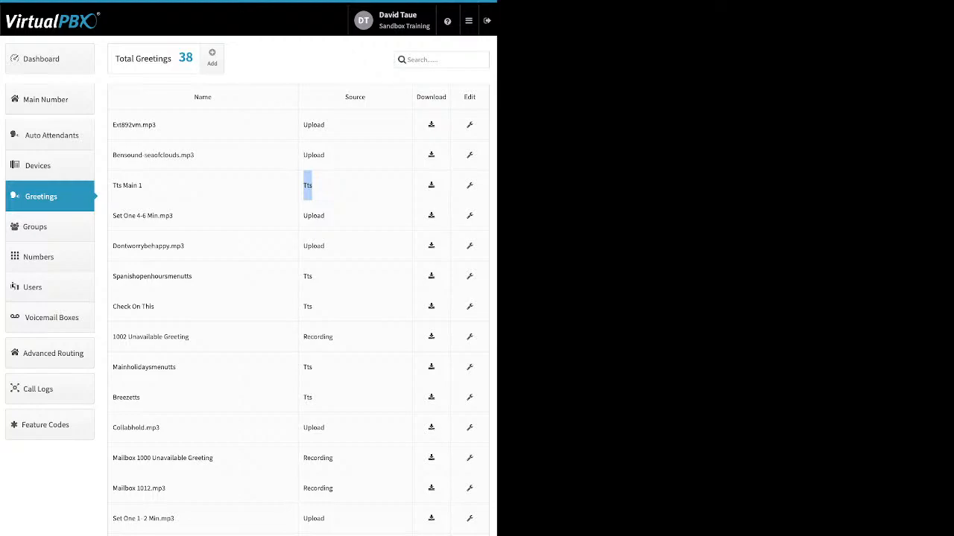
drag(142, 186, 112, 186)
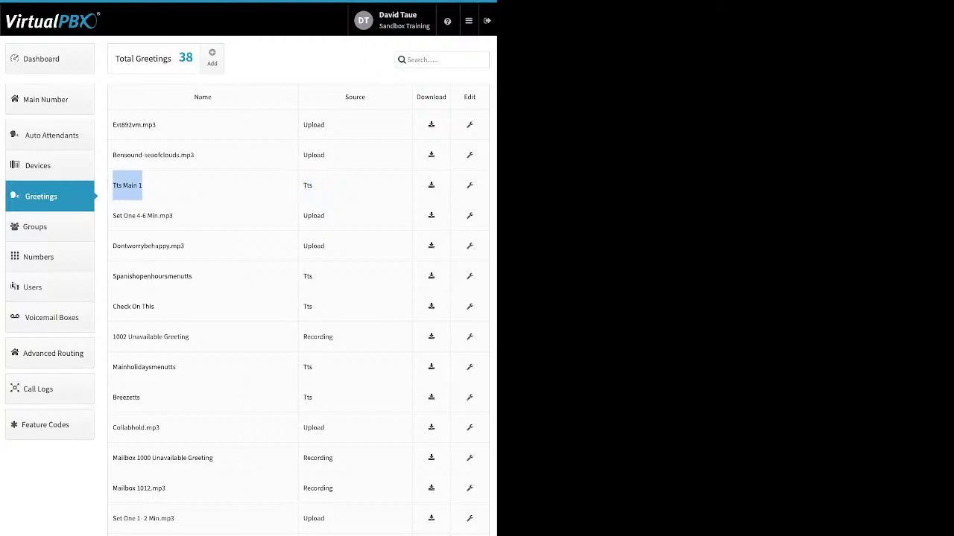
drag(336, 338, 302, 337)
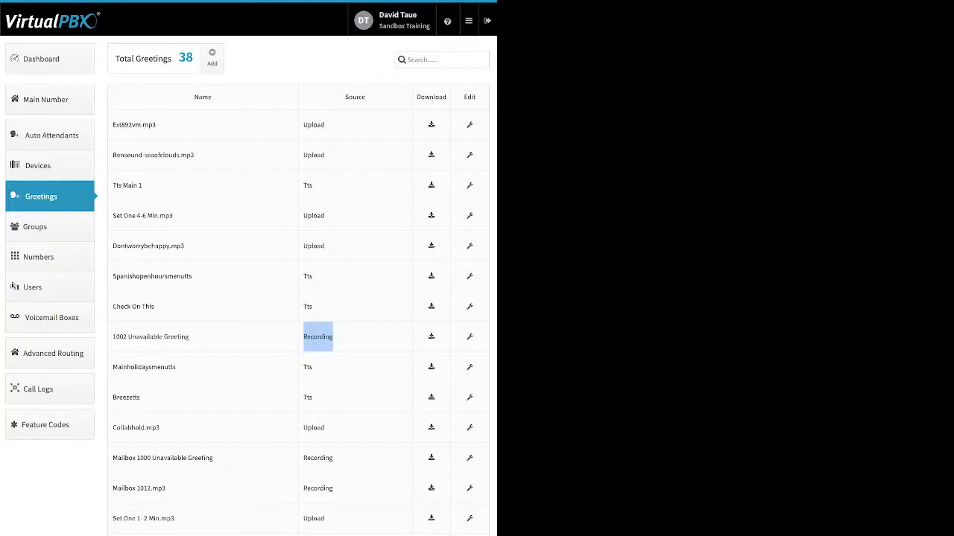
click(469, 246)
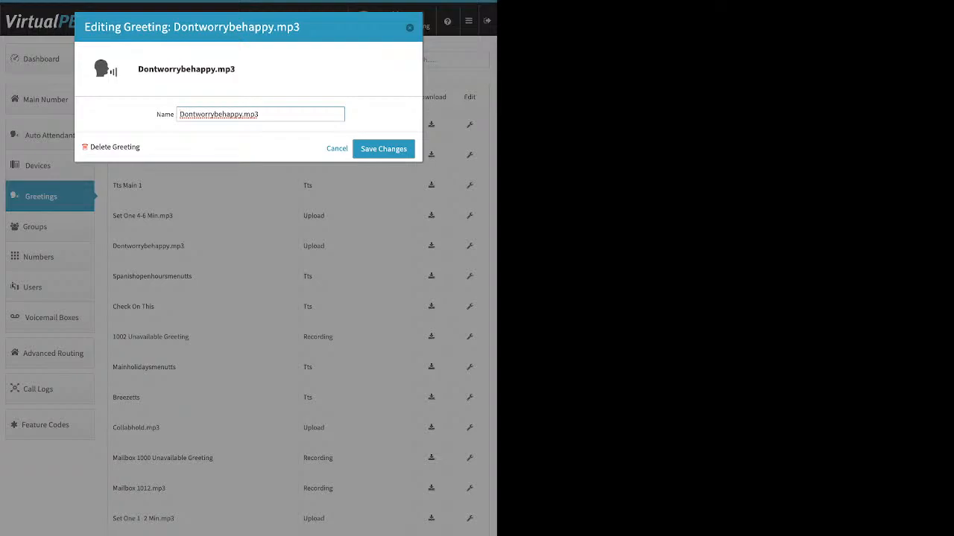
- Close the Dontworrybehappy.mp3 editor, then start and cancel a new greeting, keeping 38 greetings
key(Return)
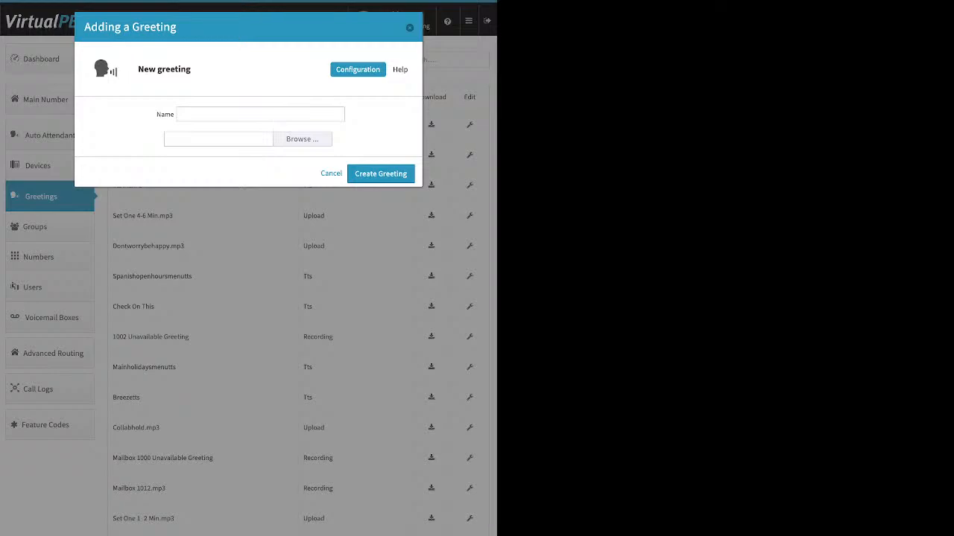
click(260, 114)
click(409, 27)
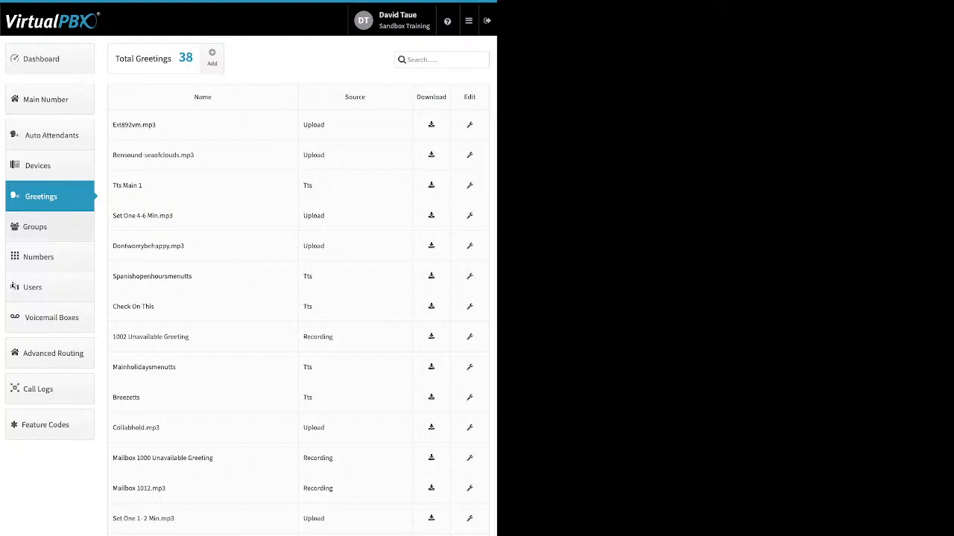
- In Groups, draft a new group with four users, discard it, and open Front Desk's settings
click(35, 227)
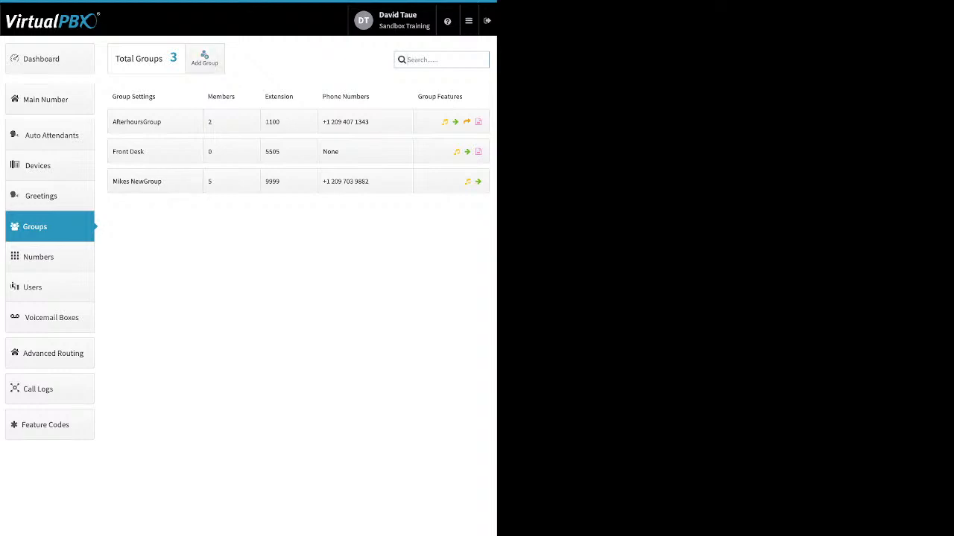
click(204, 58)
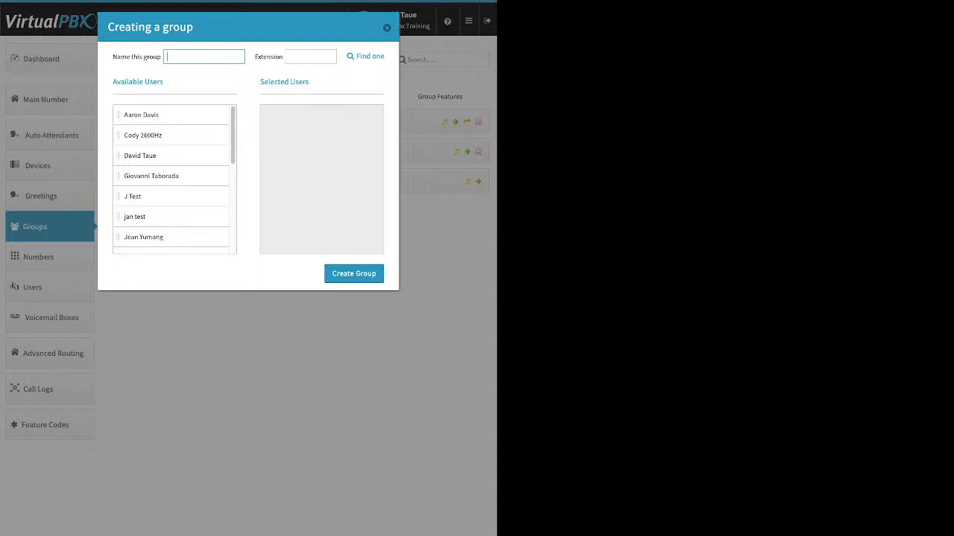
drag(149, 156, 322, 165)
drag(149, 176, 294, 195)
drag(149, 197, 295, 135)
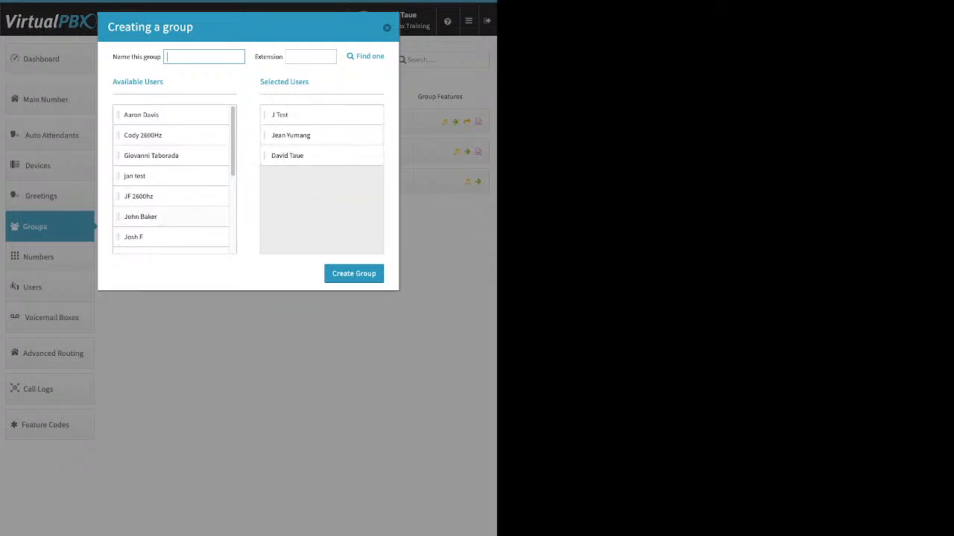
drag(140, 217, 290, 155)
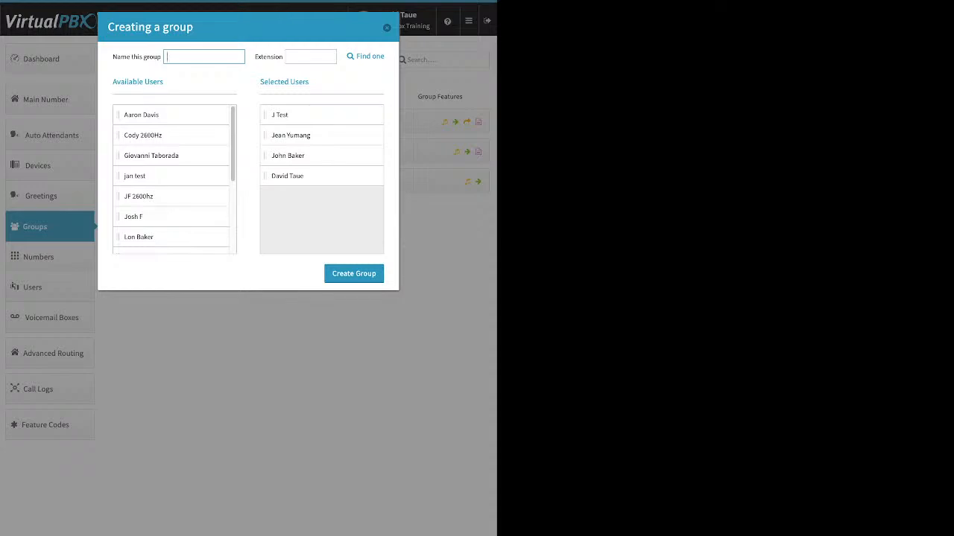
click(387, 27)
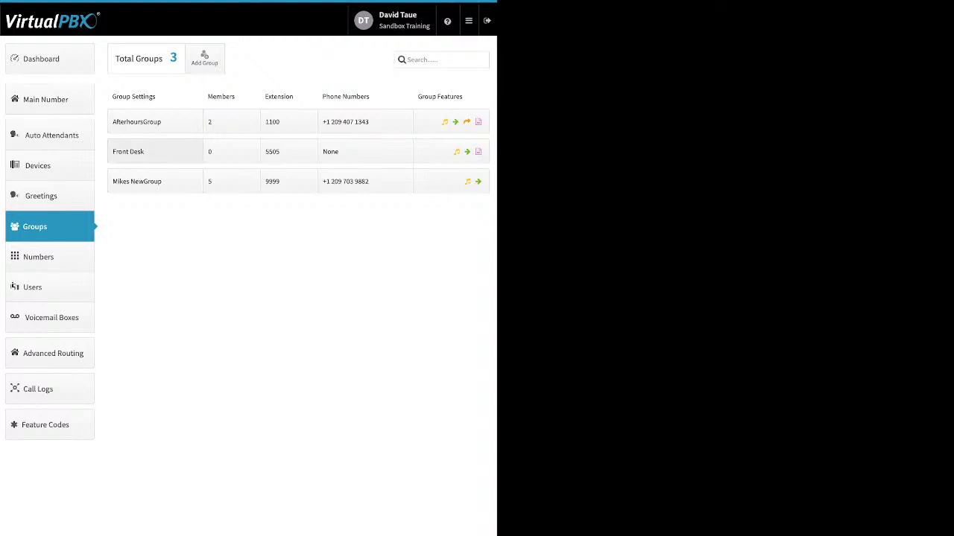
click(134, 151)
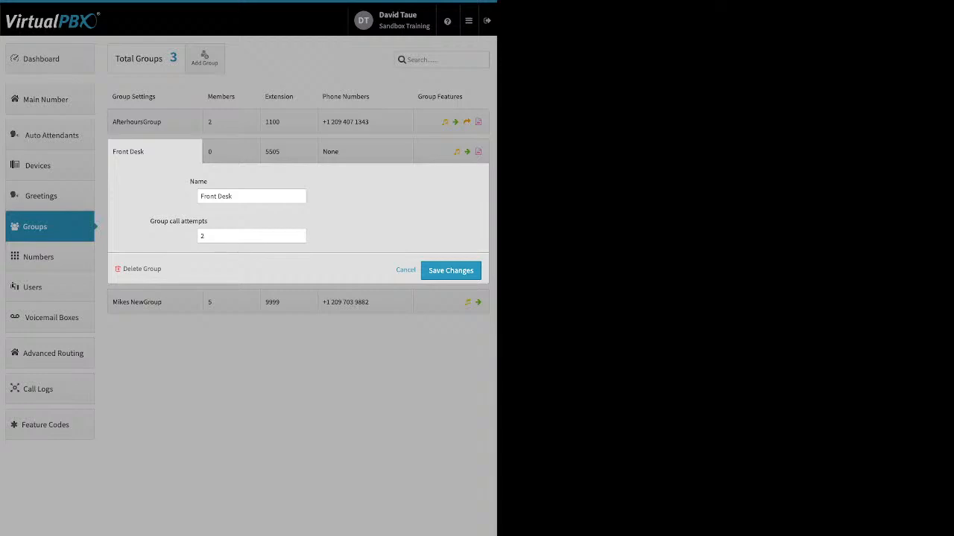
- Raise Front Desk's group call attempts to 4, lower them back to 2, and save
drag(150, 221, 207, 222)
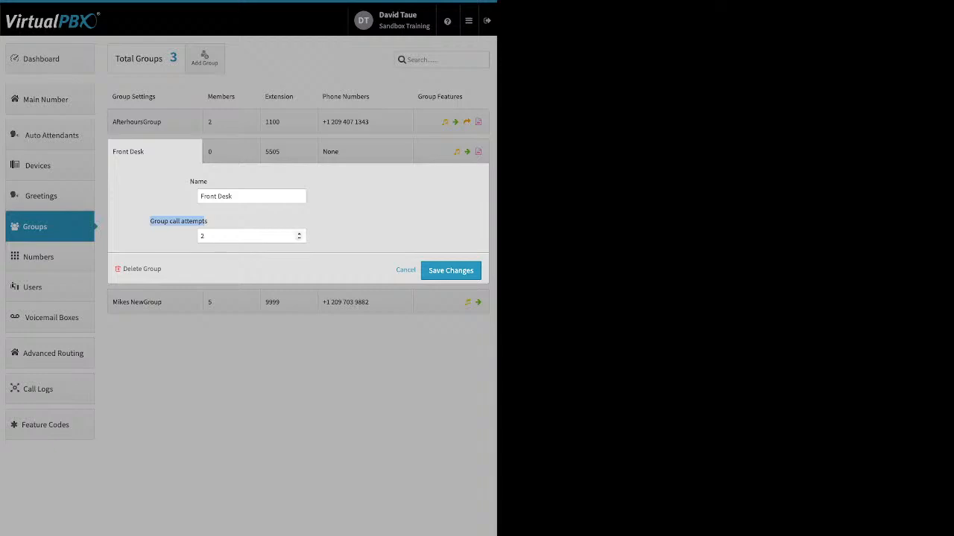
click(299, 234)
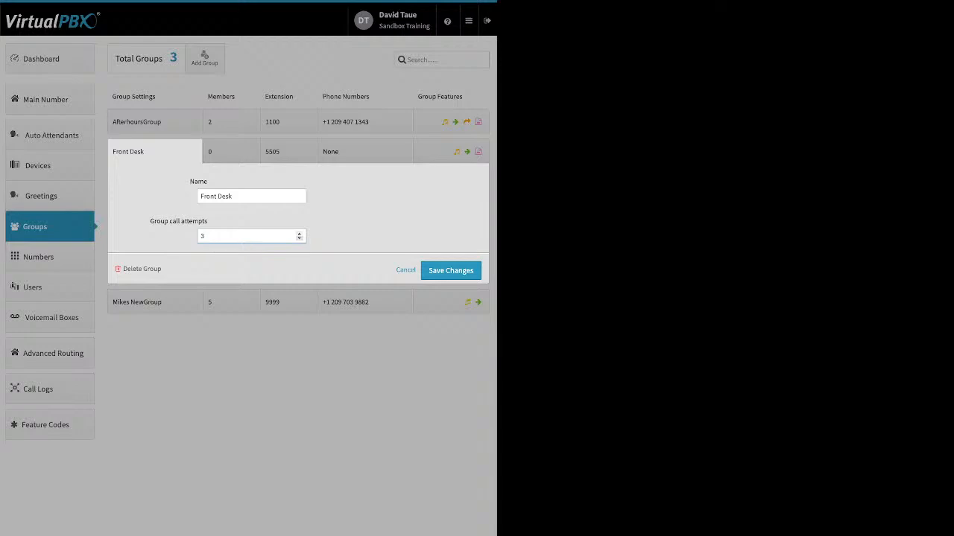
click(300, 234)
click(300, 238)
click(300, 239)
click(451, 271)
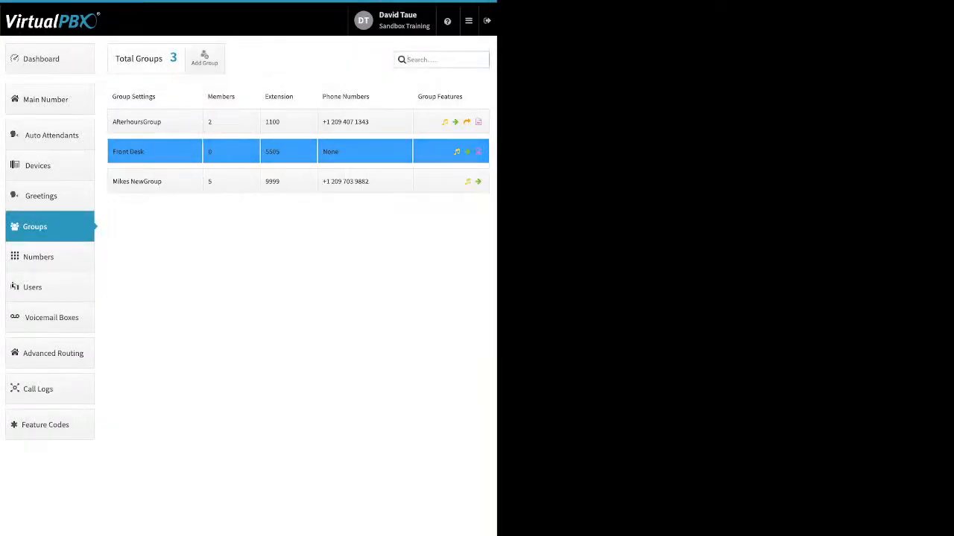
- Open Front Desk's member ring timeline and keep its total length at 120 seconds
click(231, 151)
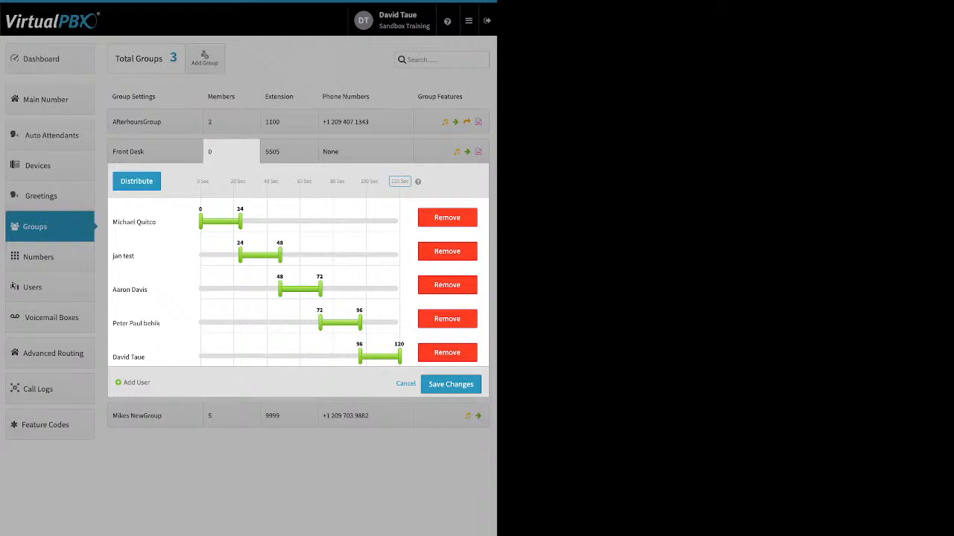
drag(410, 182, 360, 181)
click(400, 182)
click(400, 181)
click(142, 182)
- Reorder the five members and distribute their ringing into consecutive 24-second slots
drag(129, 356, 147, 209)
drag(135, 255, 265, 292)
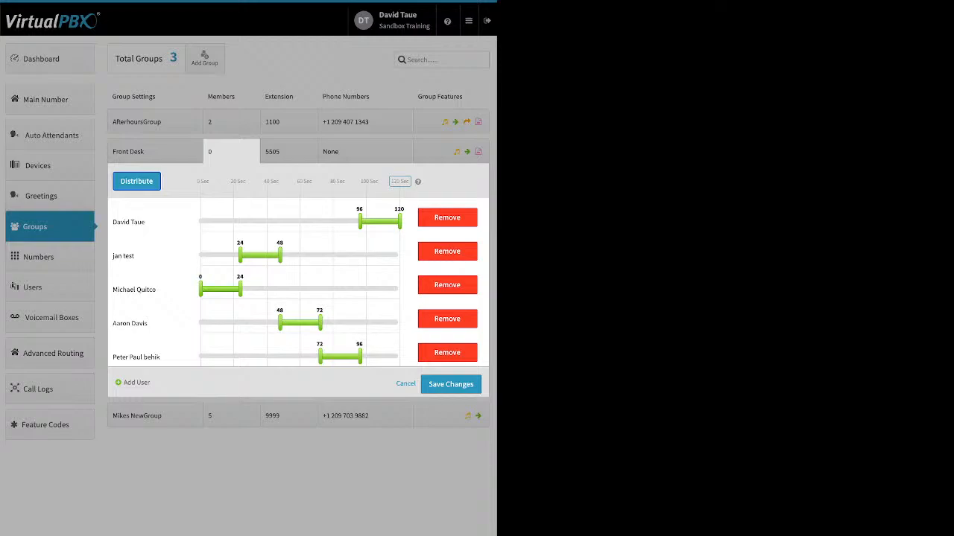
mouse_move(280, 322)
mouse_down()
mouse_move(320, 322)
mouse_move(261, 322)
mouse_up()
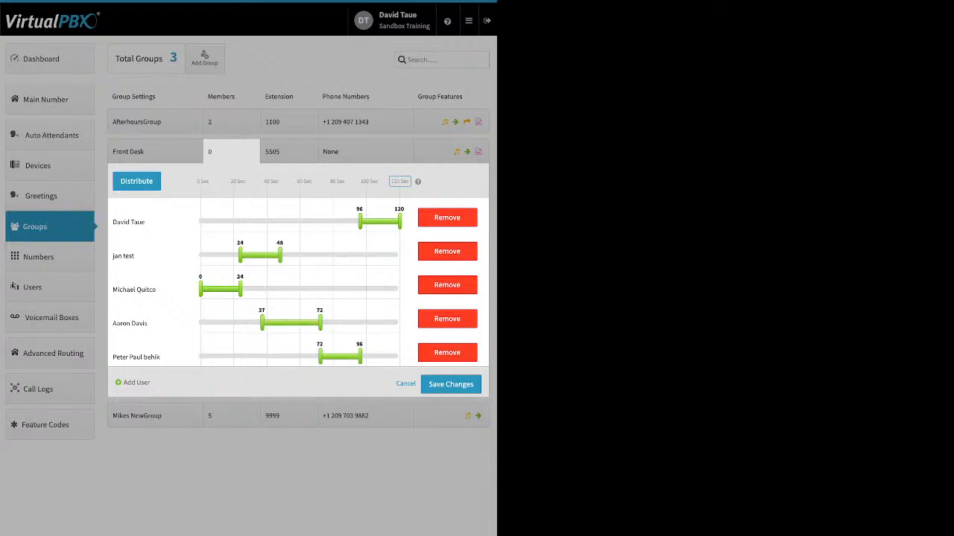
drag(134, 323, 187, 358)
click(137, 181)
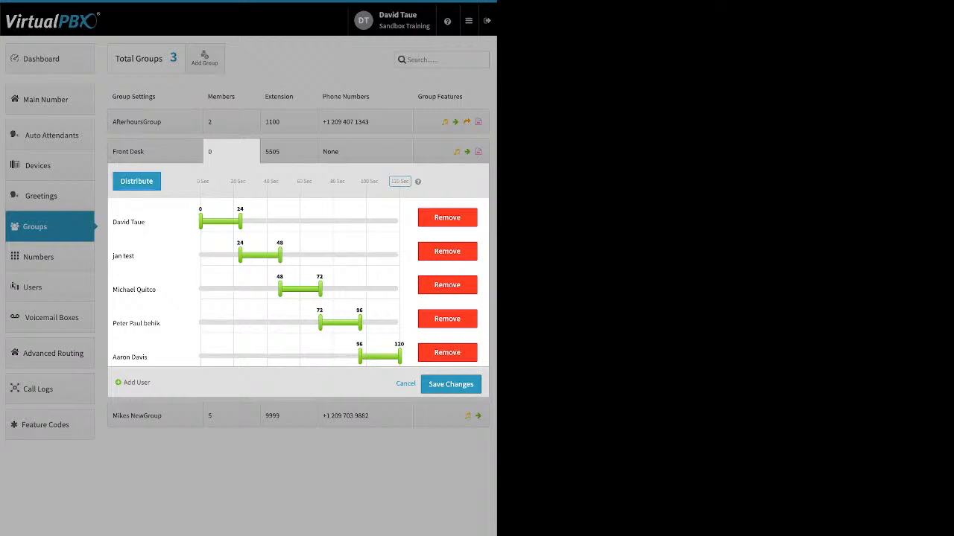
- Stretch every Front Desk member's ring window to the full 0–120 seconds
drag(240, 221, 400, 221)
drag(240, 255, 200, 256)
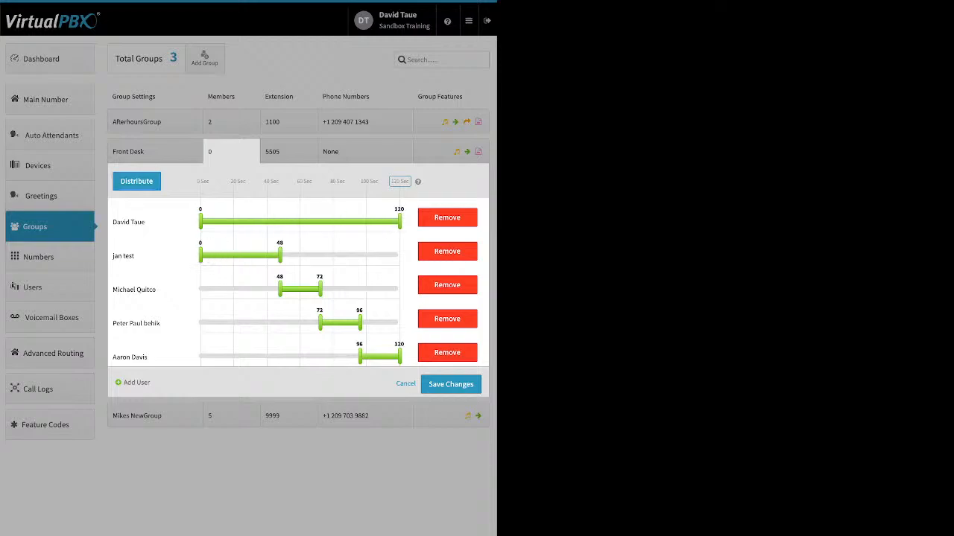
drag(280, 256, 400, 256)
drag(280, 289, 199, 289)
drag(320, 289, 400, 289)
drag(321, 323, 200, 323)
drag(360, 323, 400, 323)
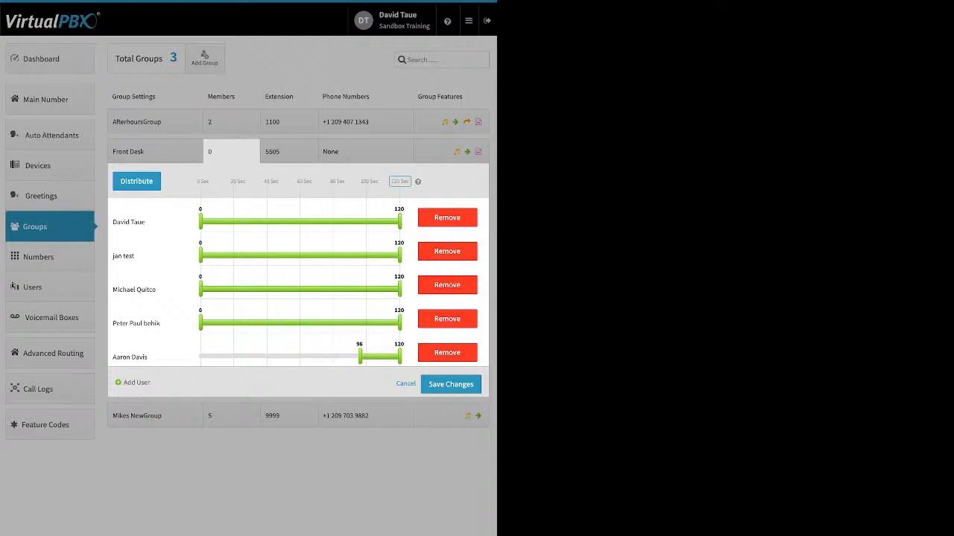
drag(360, 356, 200, 357)
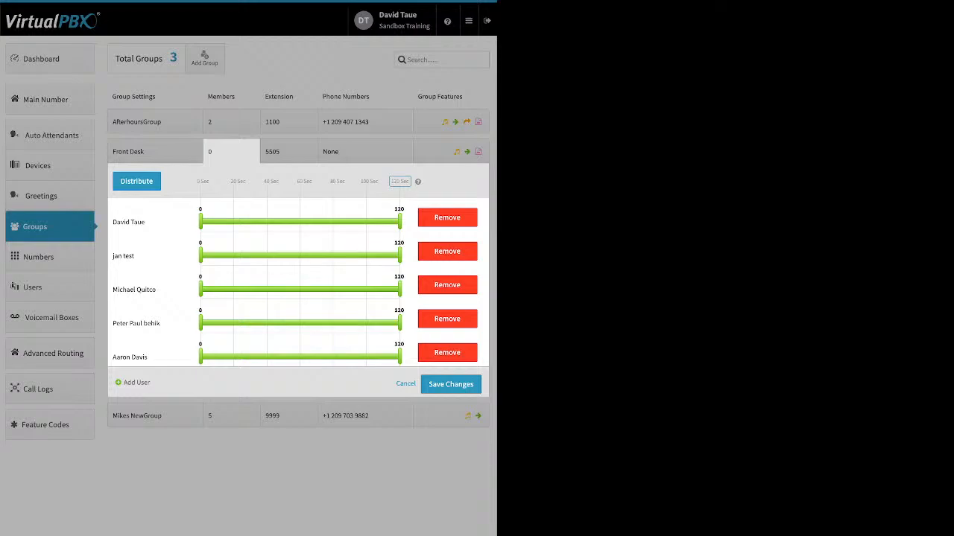
- Trim the member windows to 0–62, 24–120, 0–58, 42–74 and 19–94 seconds
drag(399, 221, 304, 222)
drag(200, 255, 240, 256)
drag(399, 289, 297, 289)
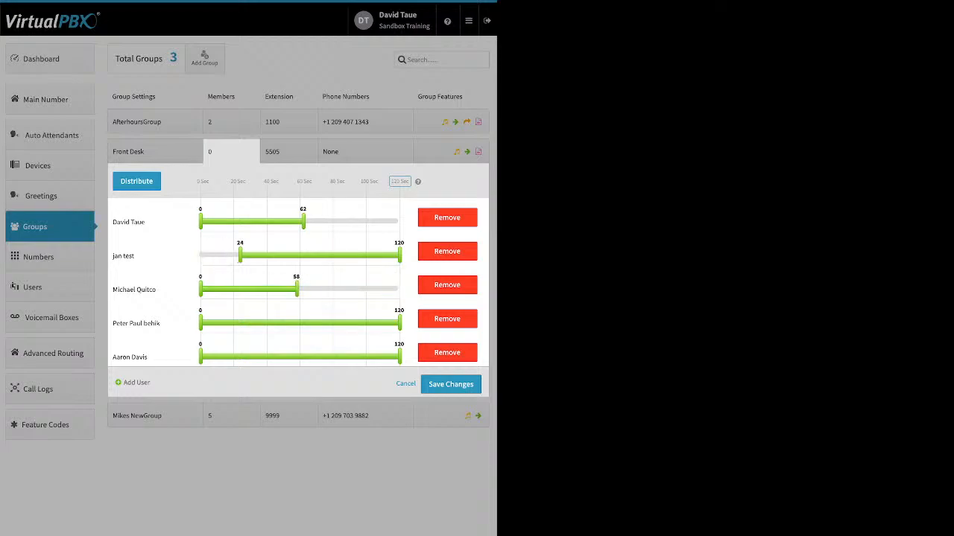
drag(199, 324, 256, 317)
drag(200, 324, 269, 323)
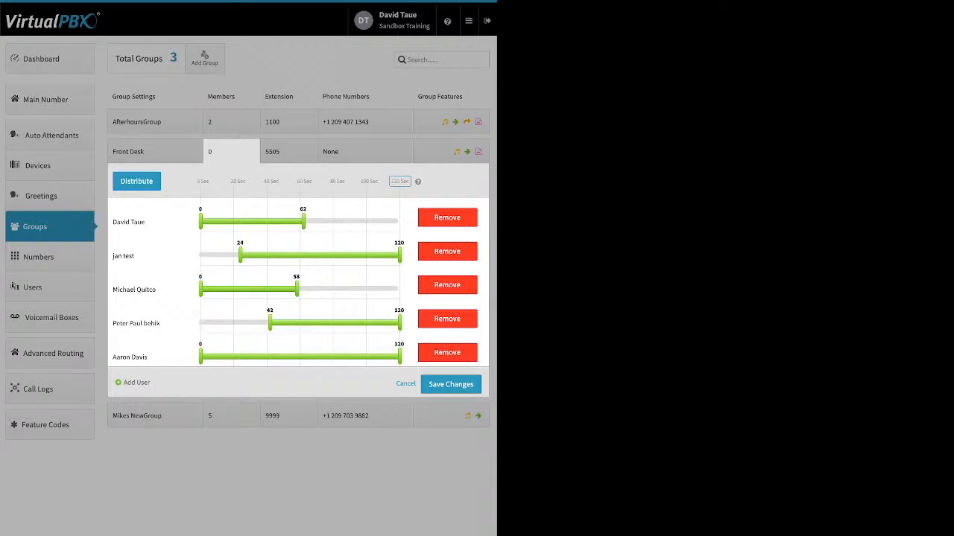
drag(400, 324, 322, 324)
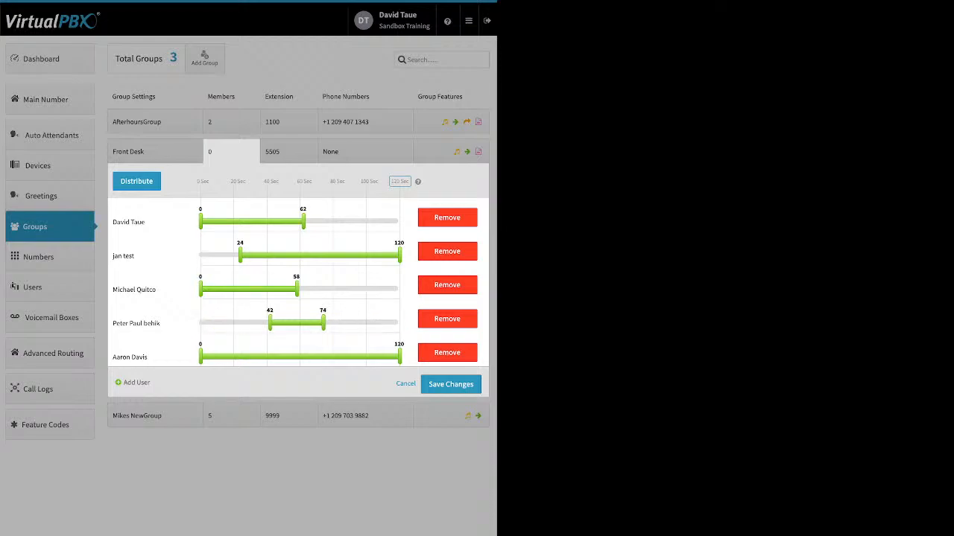
drag(199, 357, 231, 357)
drag(400, 357, 356, 357)
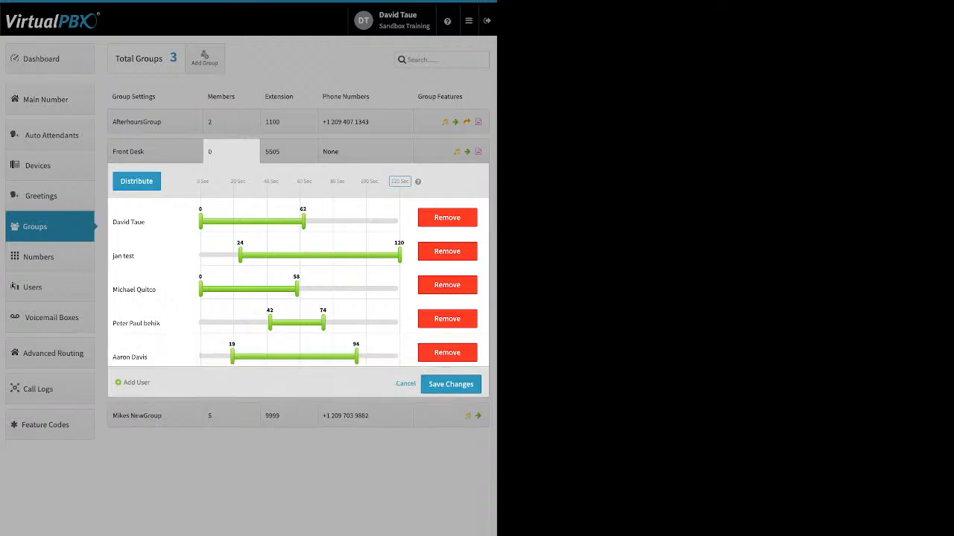
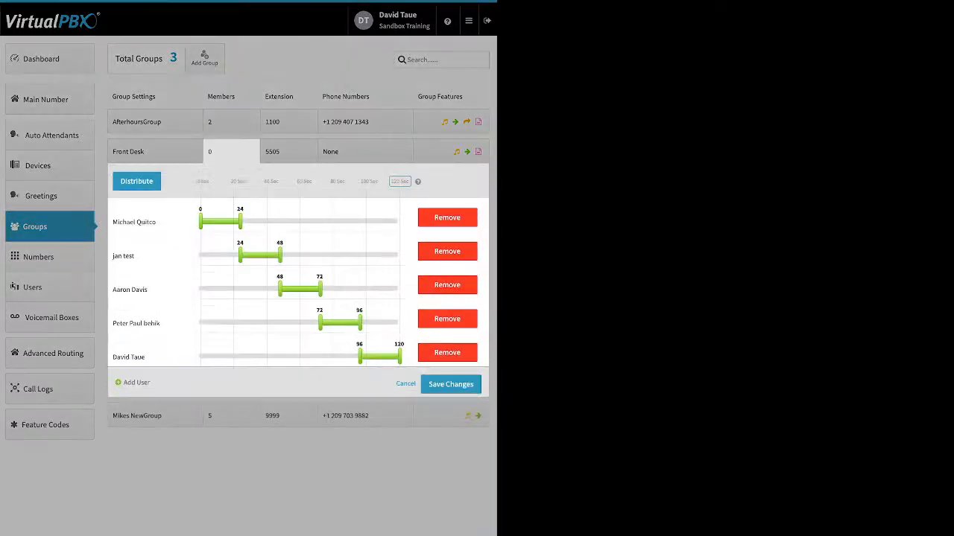
- Move the last member to the top and the second down, distribute 24-second slots, and save
drag(134, 357, 181, 214)
drag(134, 256, 245, 294)
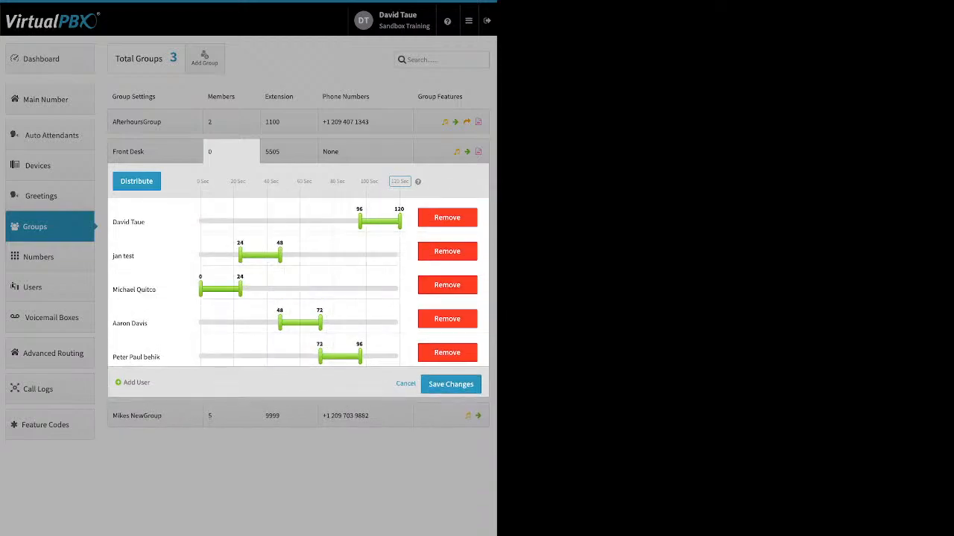
click(136, 181)
click(451, 384)
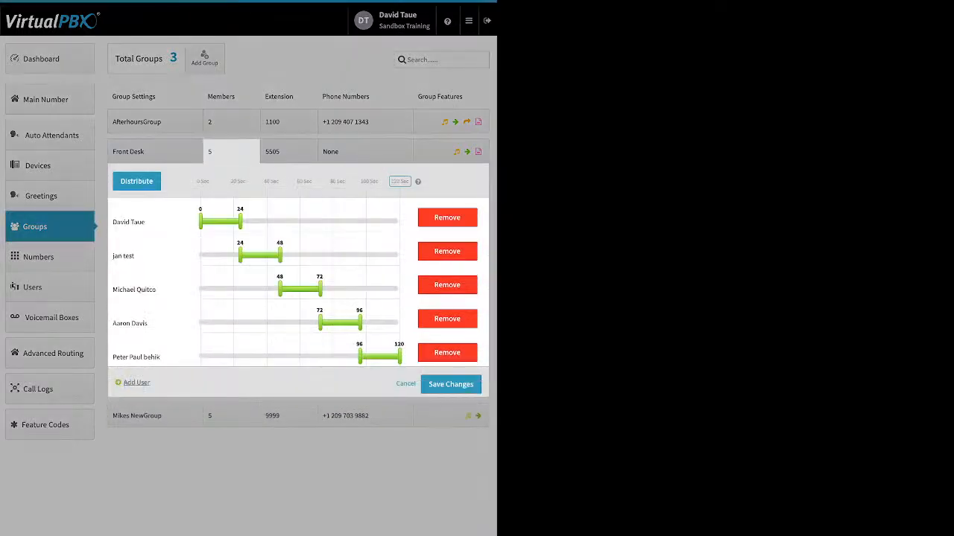
triple_click(135, 383)
- Tick one more user in the user list to add to the Front Desk group
click(136, 382)
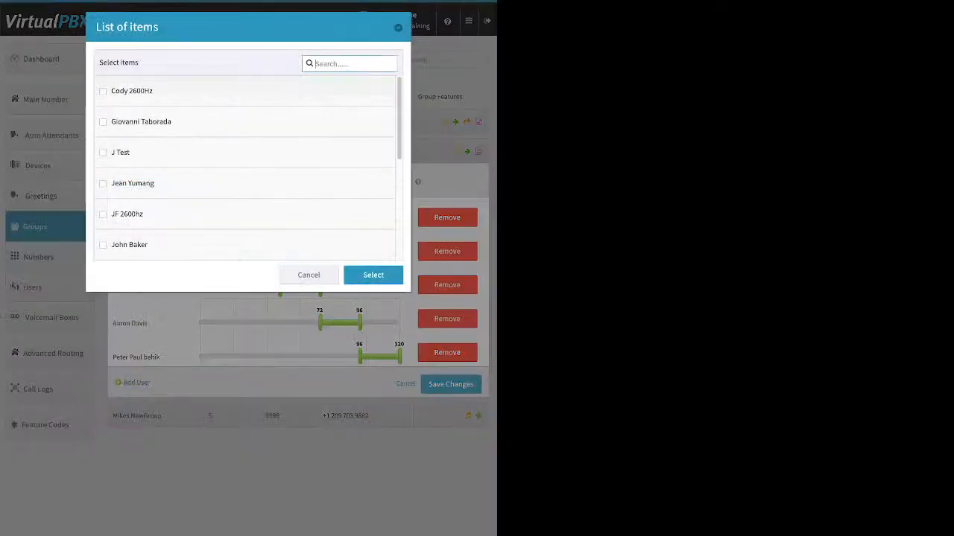
click(103, 153)
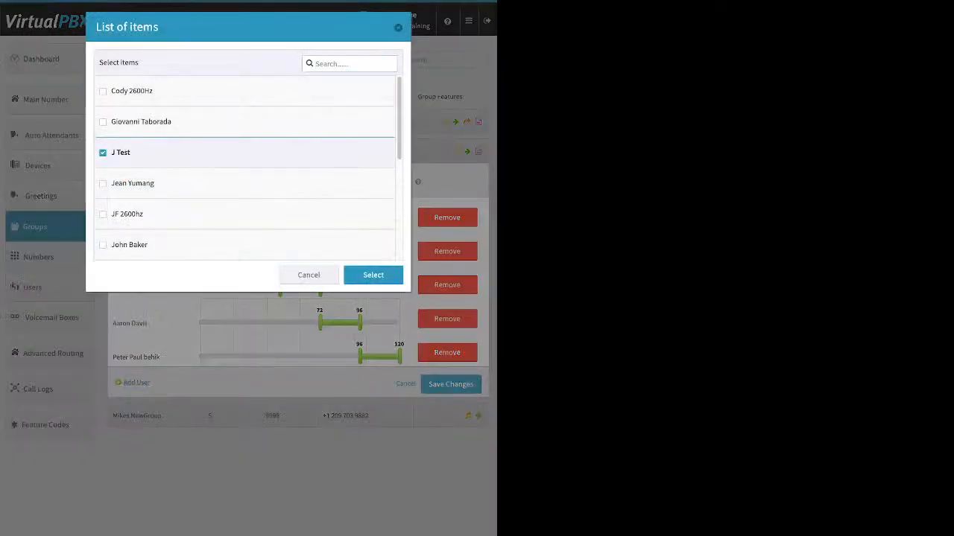
click(373, 276)
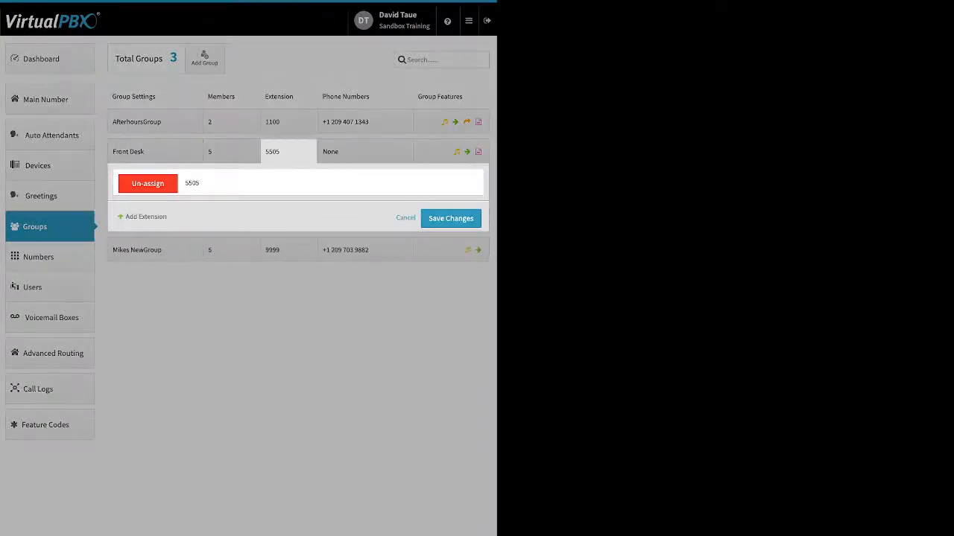
- Close the extension panel, review the third group's phone numbers, then open its group features
click(365, 153)
click(365, 181)
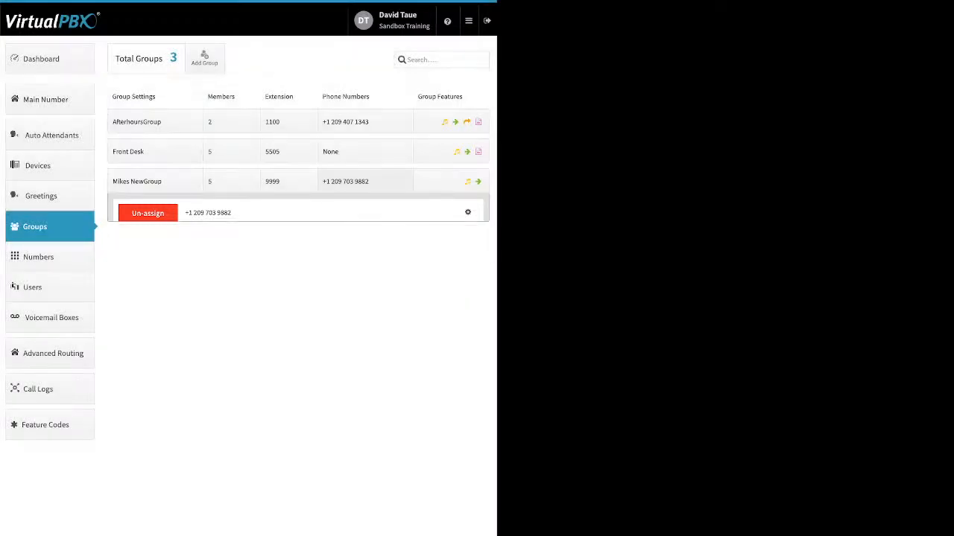
click(365, 182)
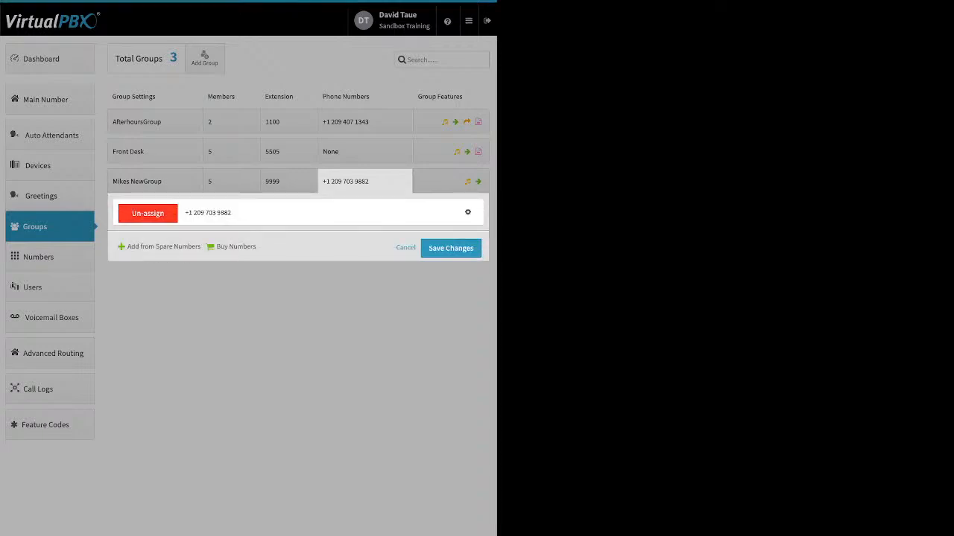
click(451, 182)
click(451, 182)
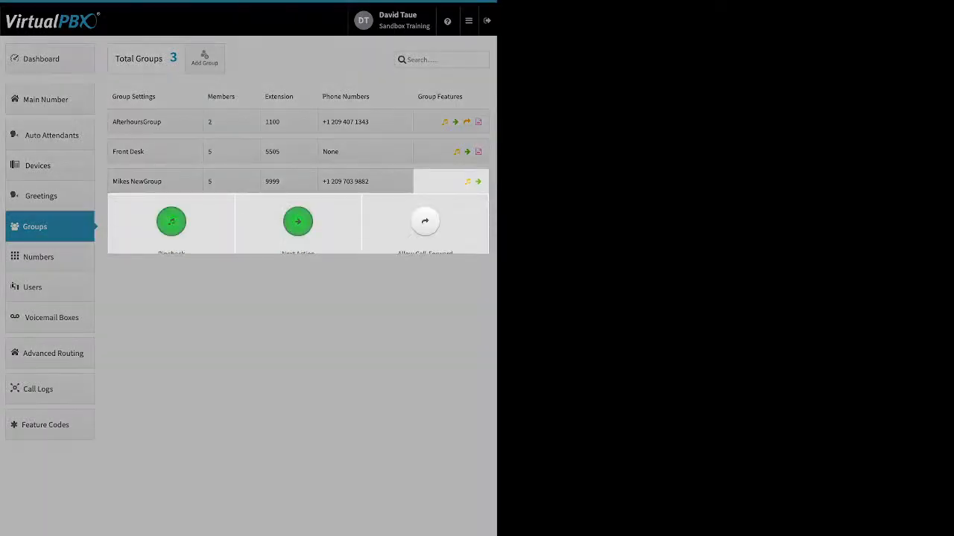
click(171, 223)
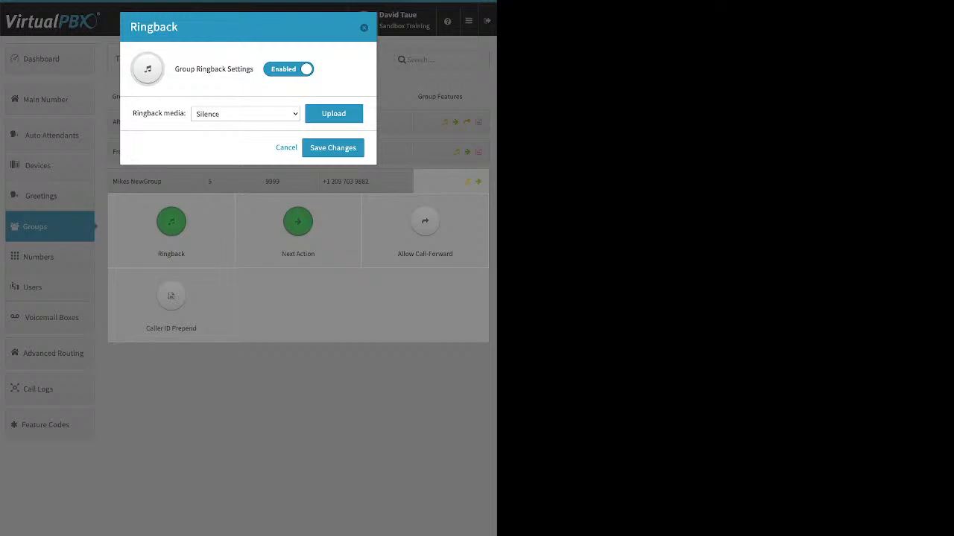
click(333, 114)
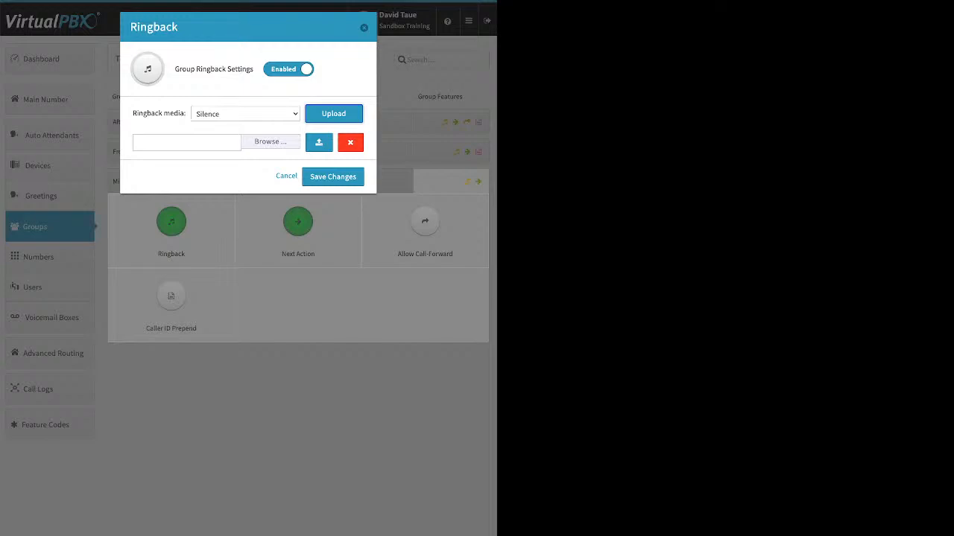
key(Escape)
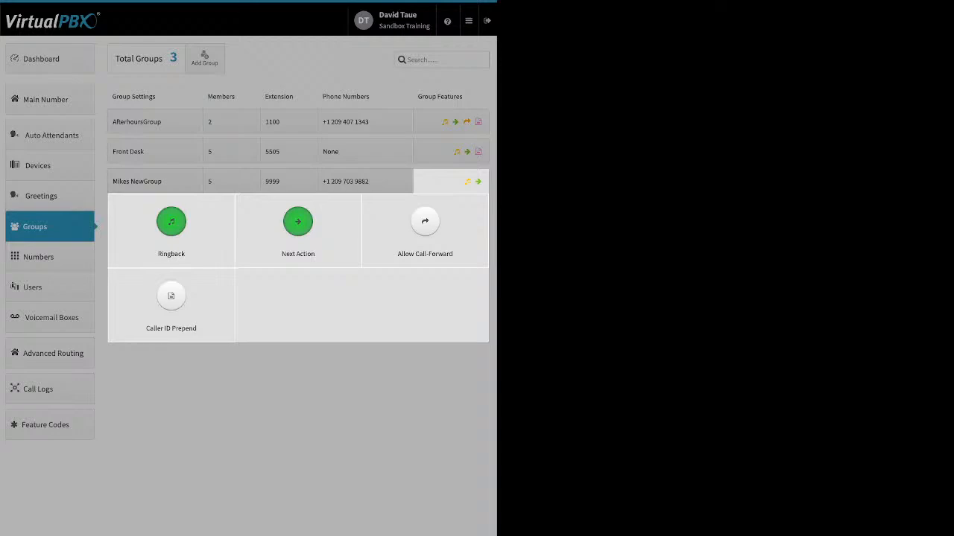
- Set Mikes NewGroup's Next Action to a member's VMBox under Voicemail Boxes and save
click(284, 252)
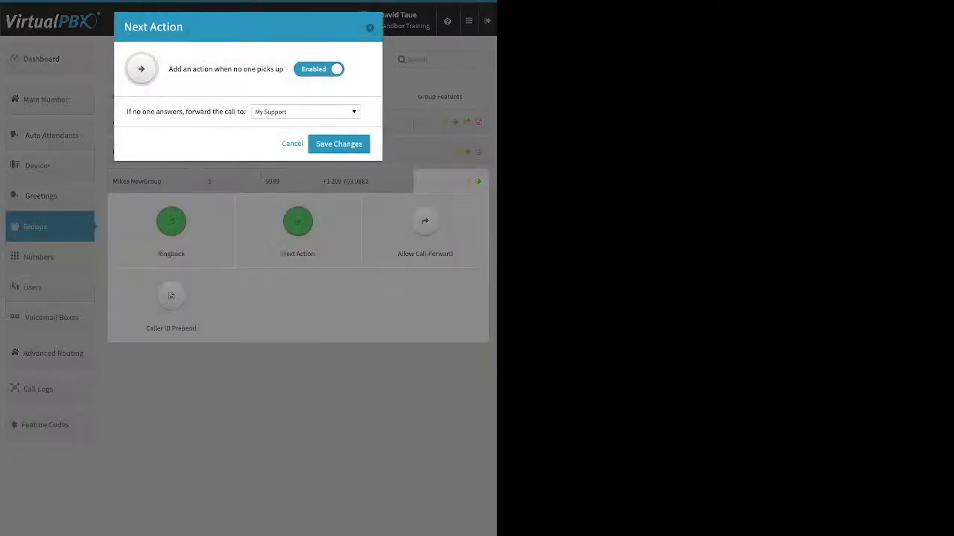
drag(168, 68, 283, 68)
drag(127, 112, 245, 111)
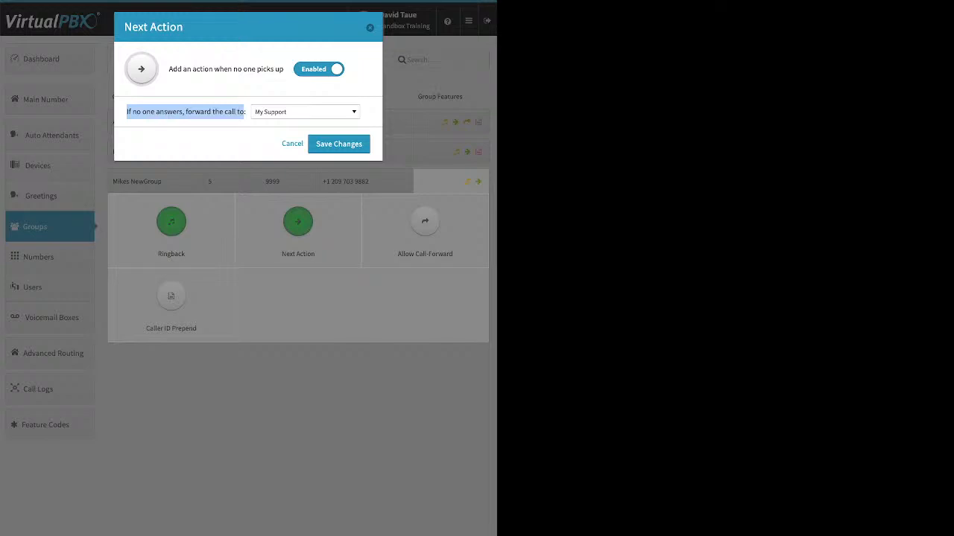
click(306, 111)
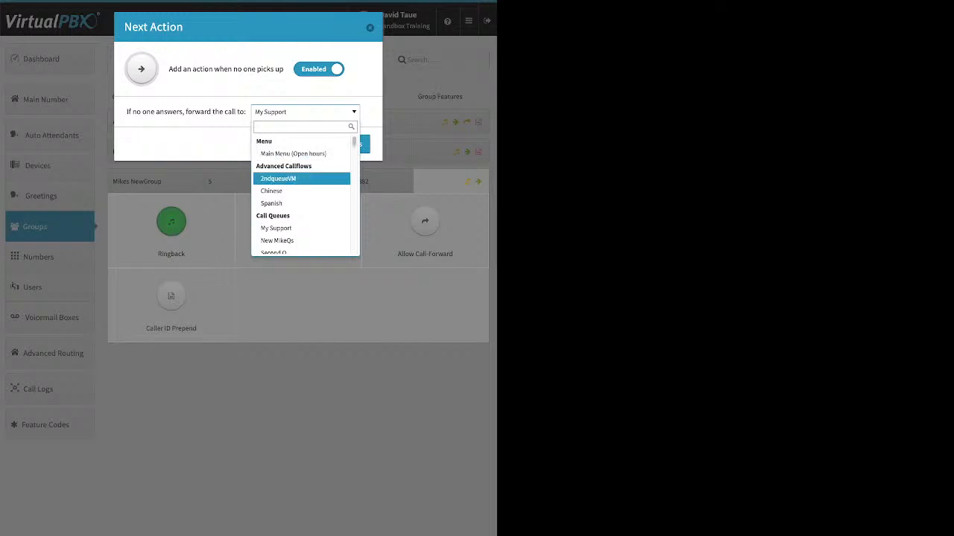
scroll(302, 181, down, 1)
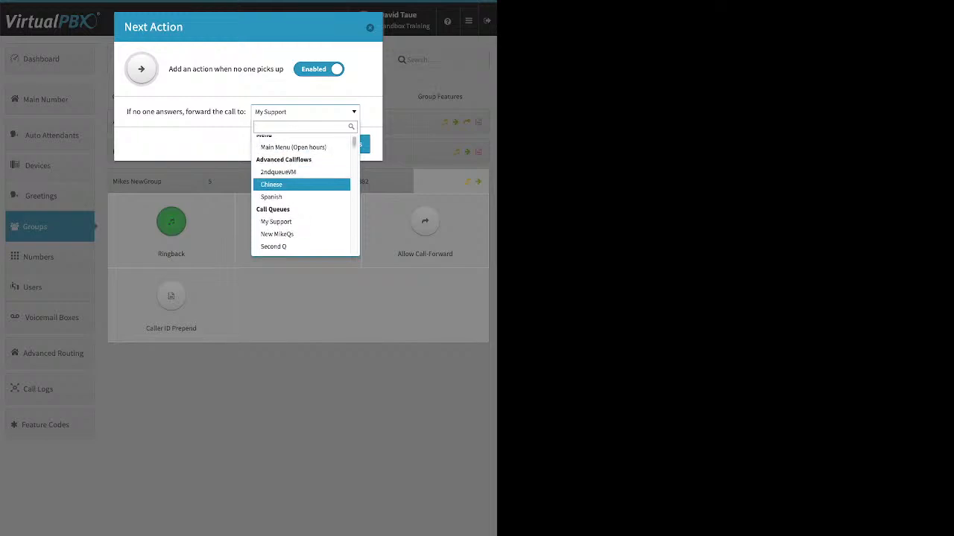
scroll(302, 186, down, 1)
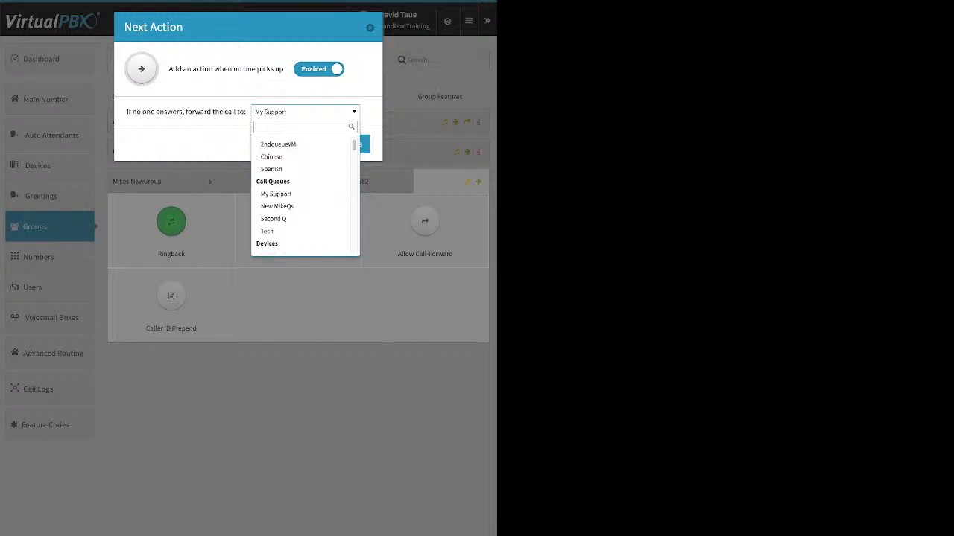
scroll(301, 188, down, 2)
scroll(302, 187, down, 3)
scroll(301, 187, down, 10)
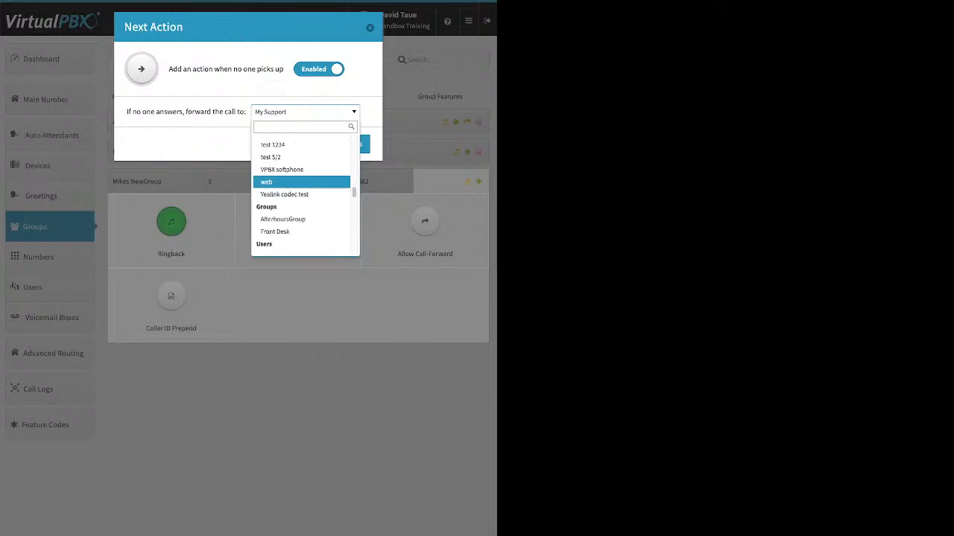
scroll(302, 182, down, 2)
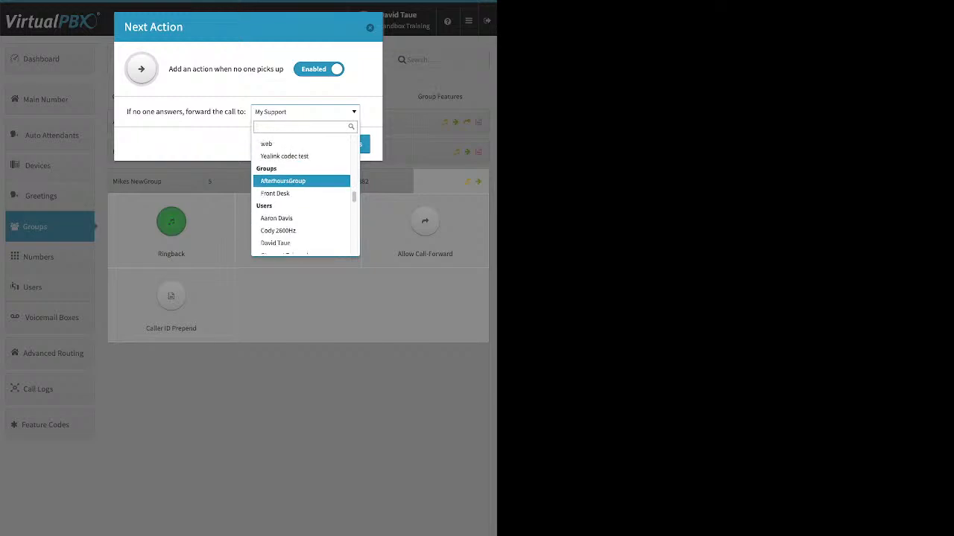
scroll(302, 188, down, 12)
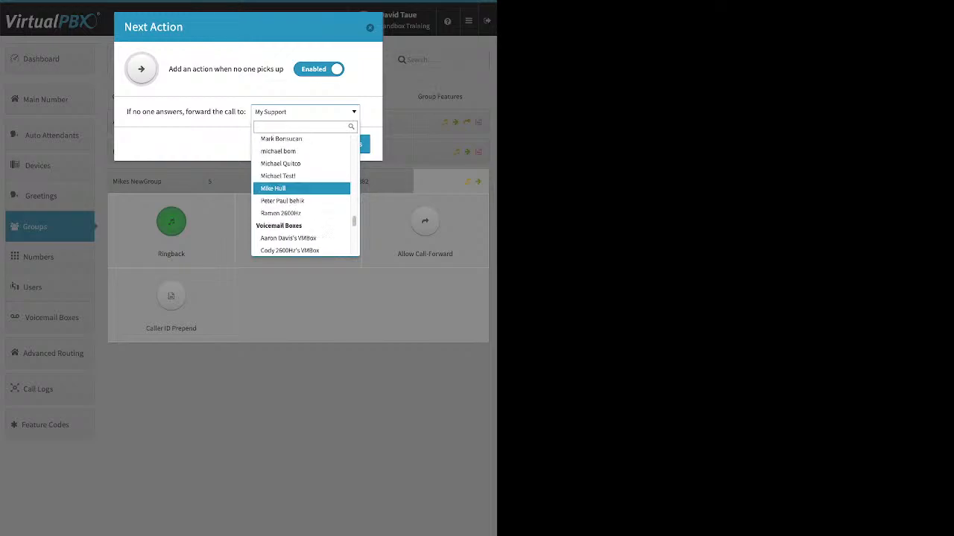
scroll(302, 188, down, 6)
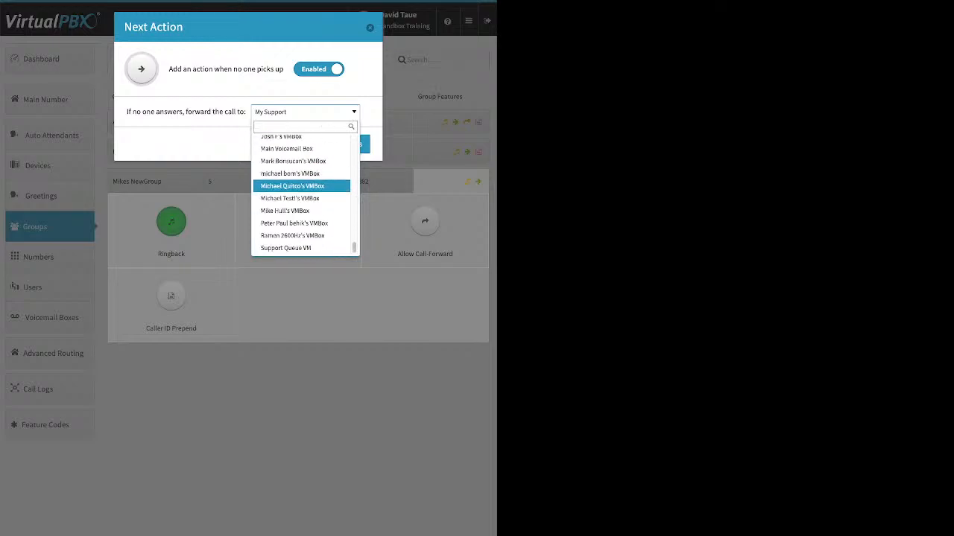
click(302, 185)
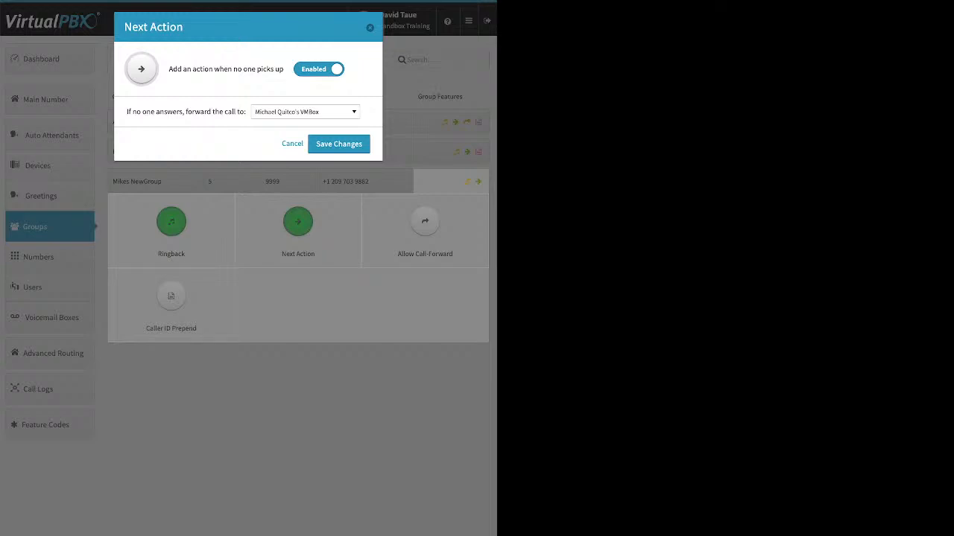
click(339, 144)
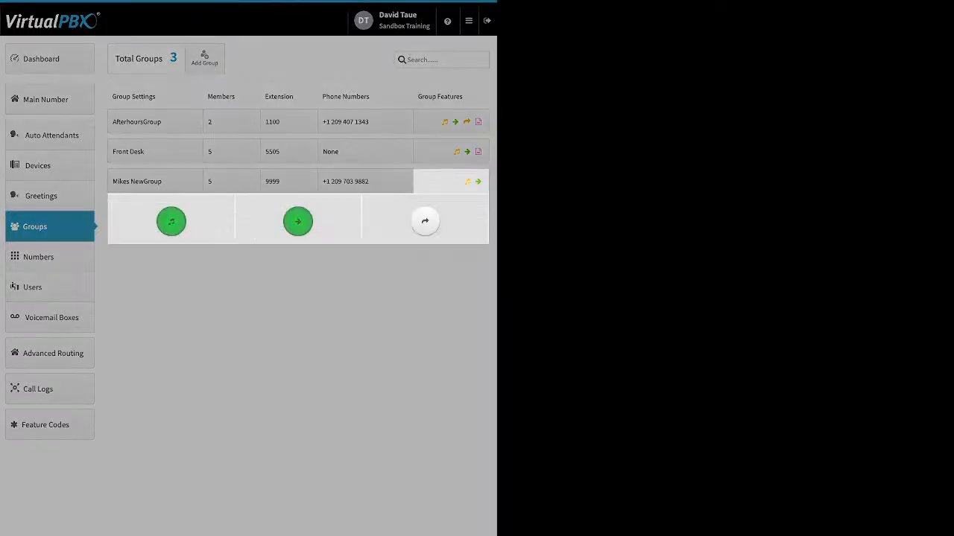
- Switch on Allow Call-Forward, then cancel without saving it
click(424, 224)
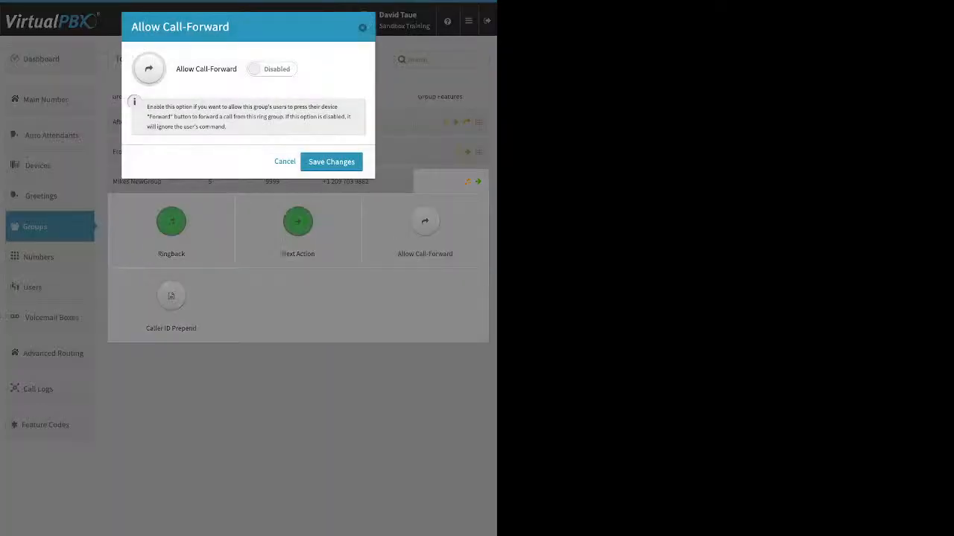
click(272, 70)
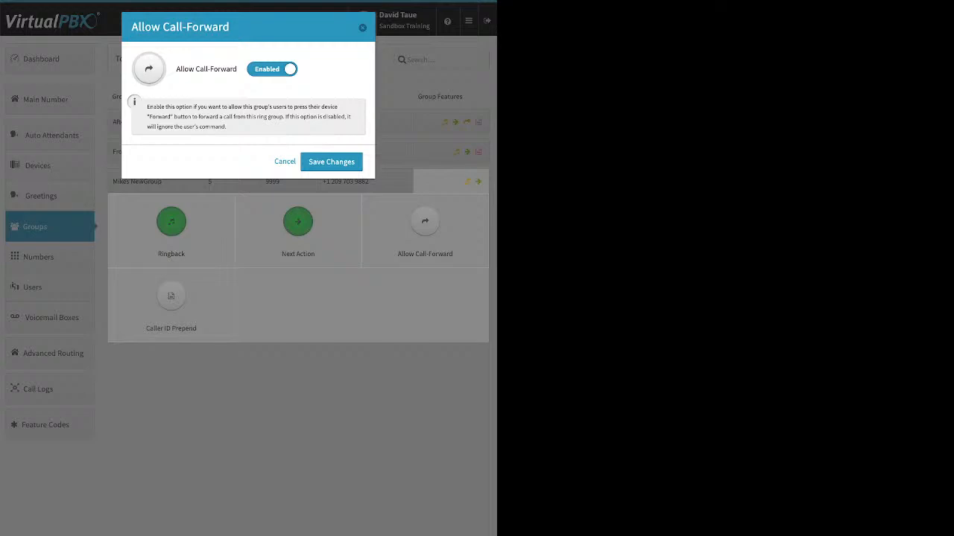
click(285, 161)
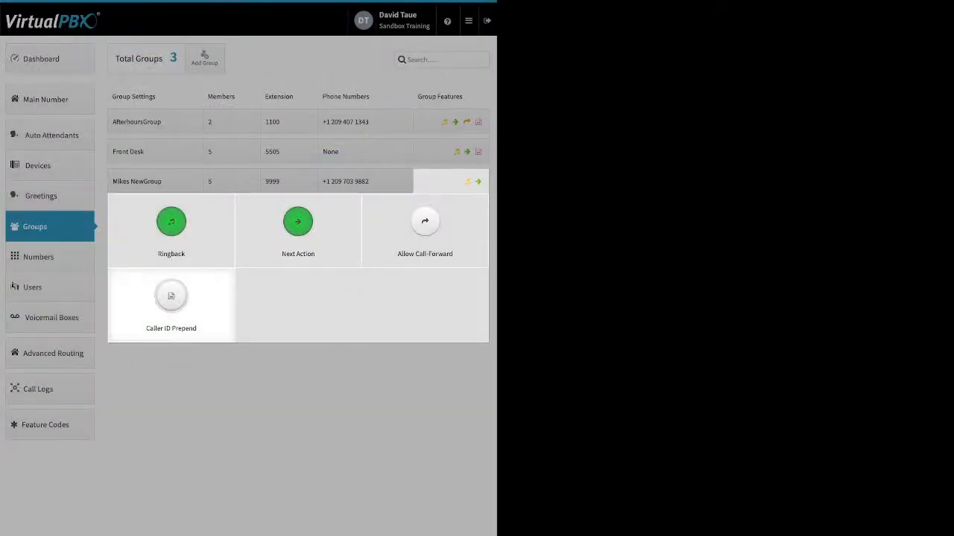
- Enable Caller ID Prepend and visit its name and number prefixes, then discard and close the features
click(171, 298)
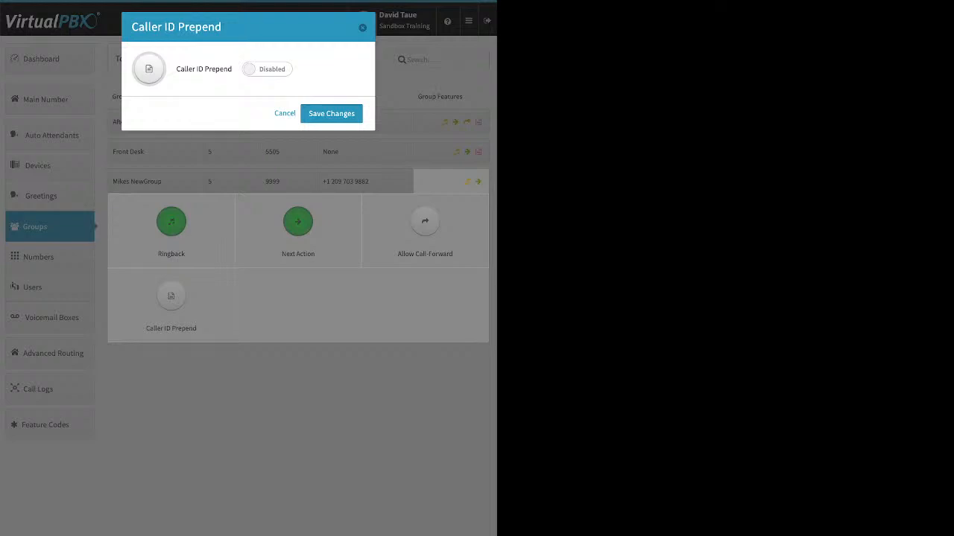
click(267, 69)
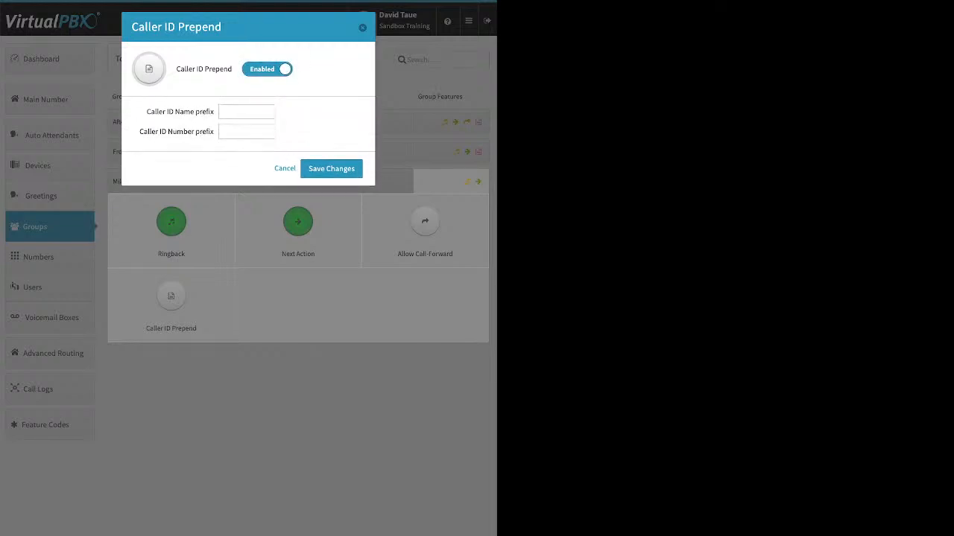
click(246, 112)
click(247, 132)
key(Escape)
click(156, 181)
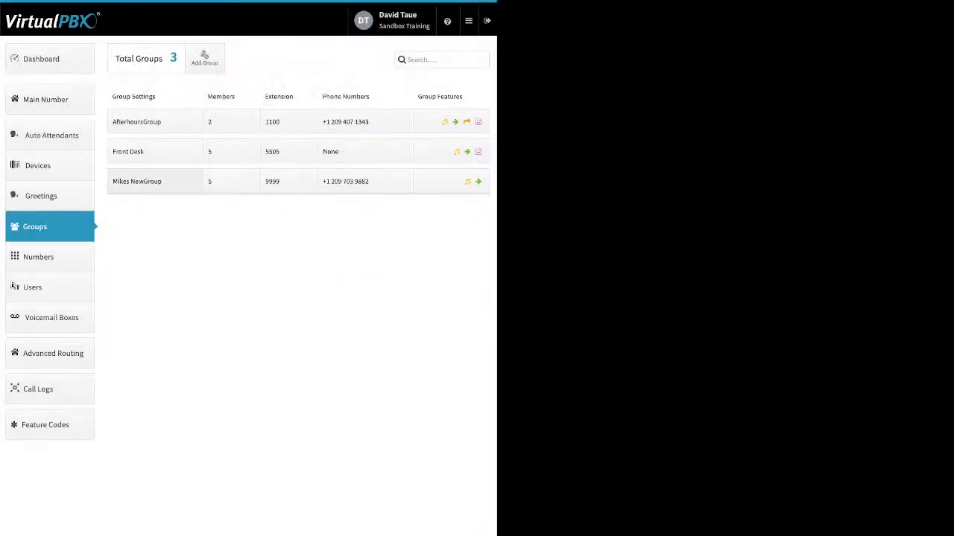
- Go to the Numbers page, check an Office Number's options, and switch to Spare Numbers
click(50, 257)
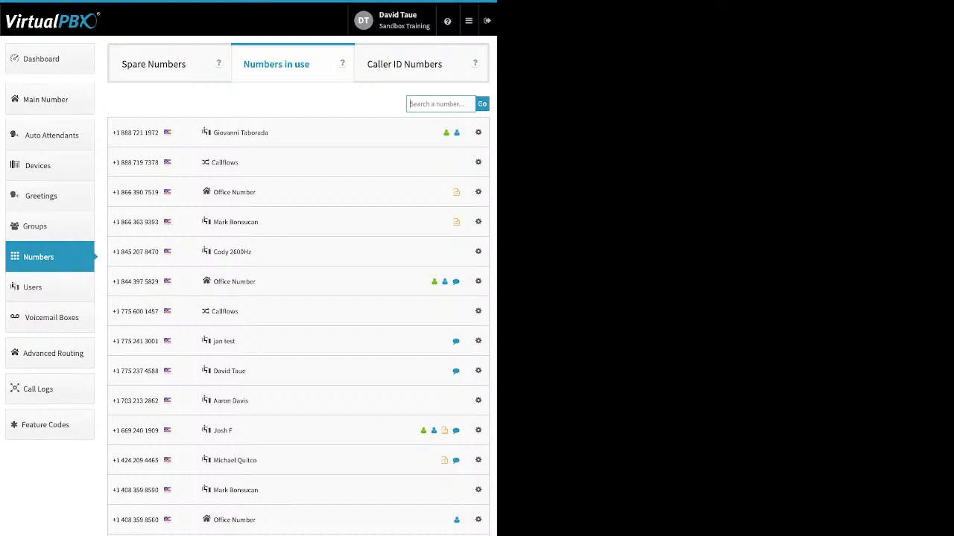
click(478, 192)
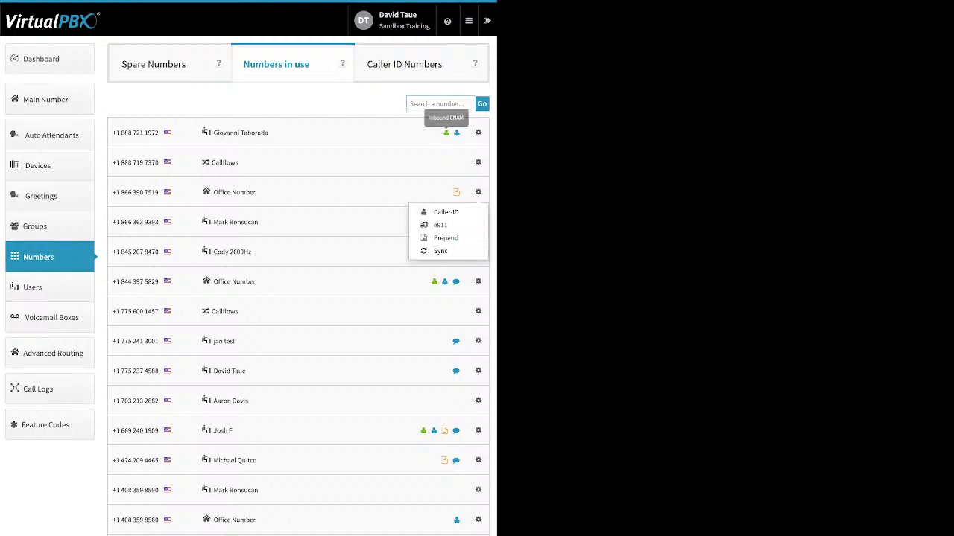
key(Escape)
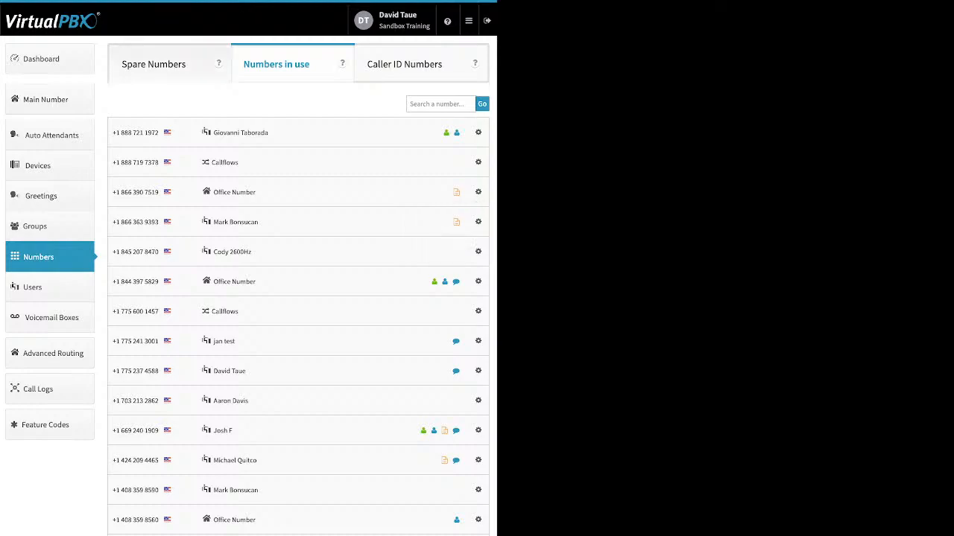
click(155, 64)
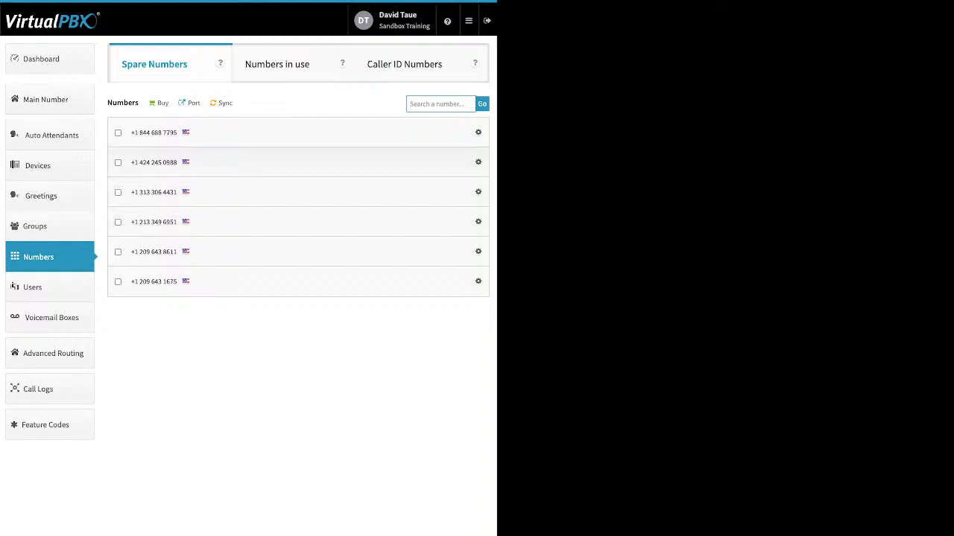
- Delete the top two spare numbers, leaving four, then glance at the Buy options
click(118, 162)
click(118, 133)
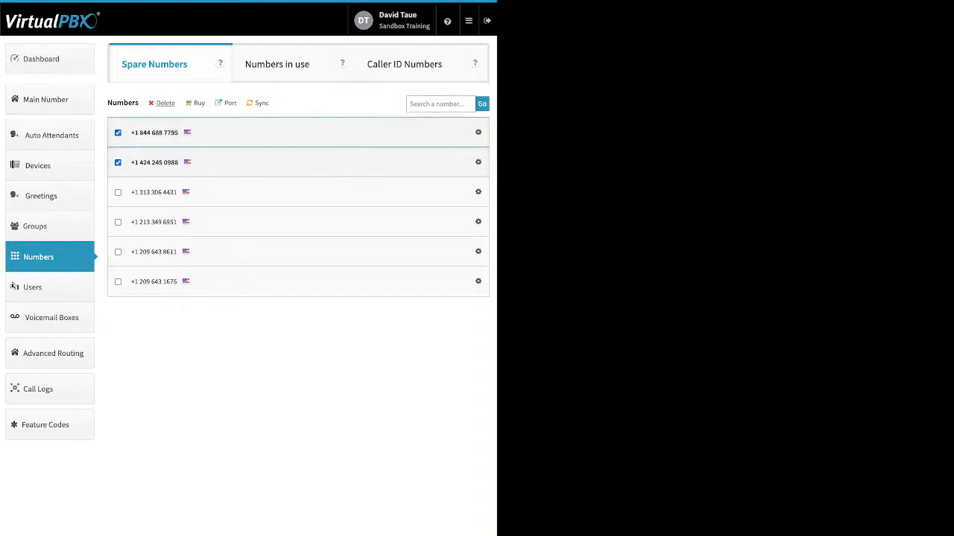
click(164, 102)
click(338, 176)
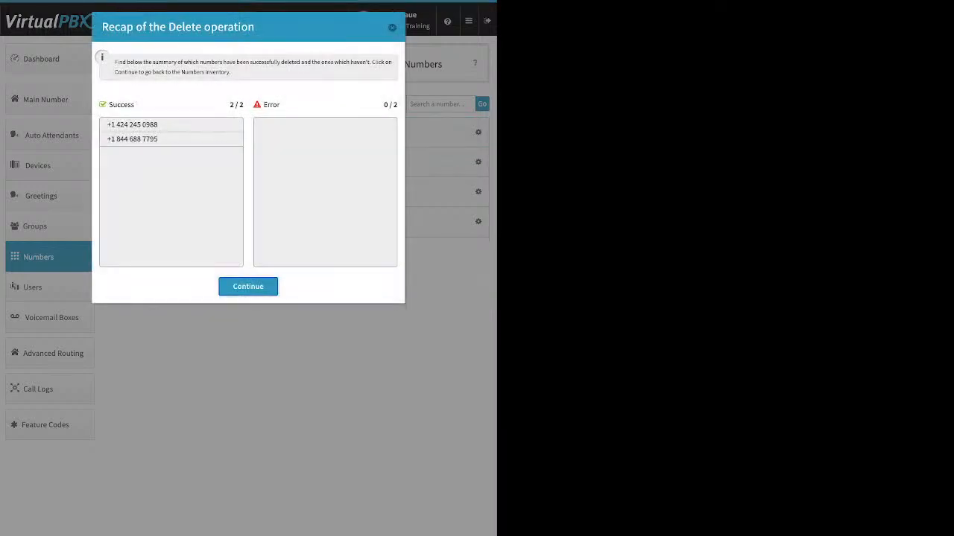
click(248, 287)
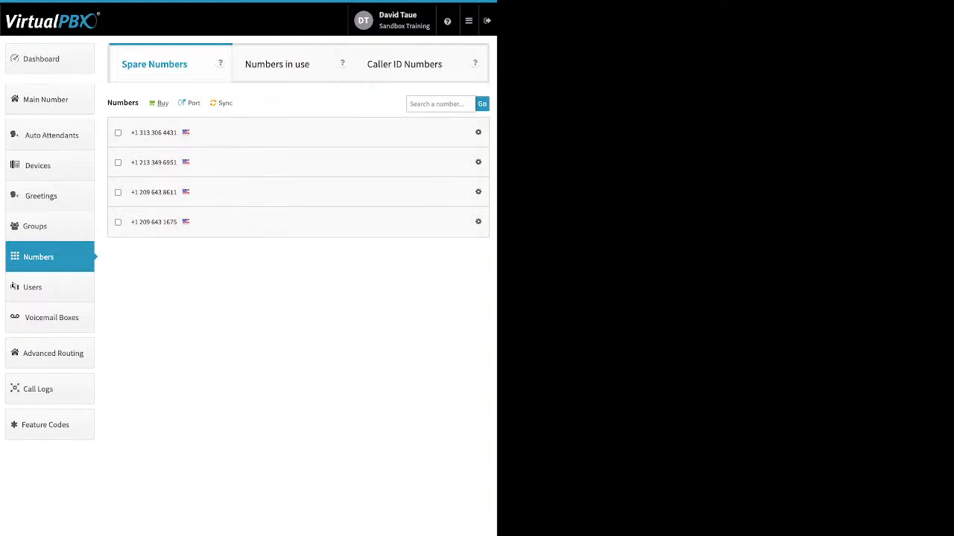
click(161, 102)
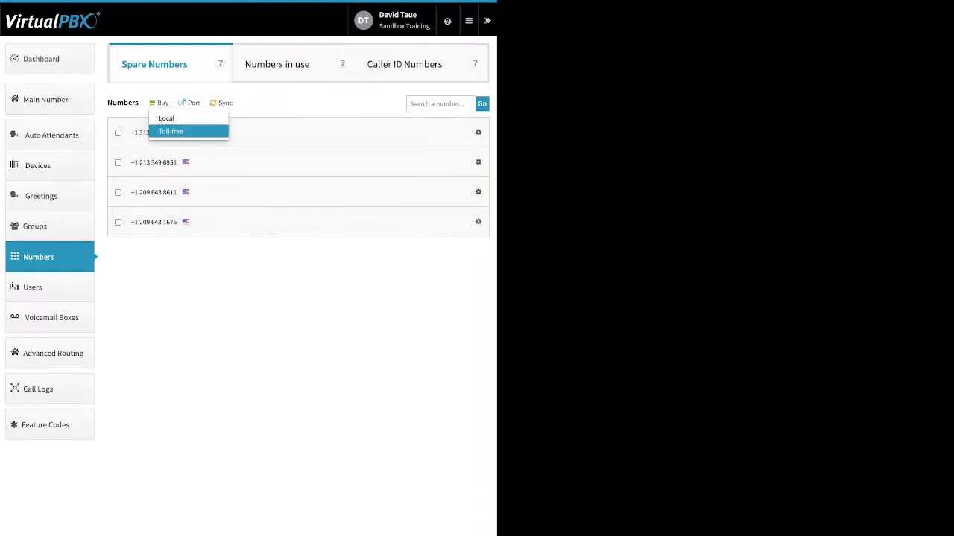
click(275, 283)
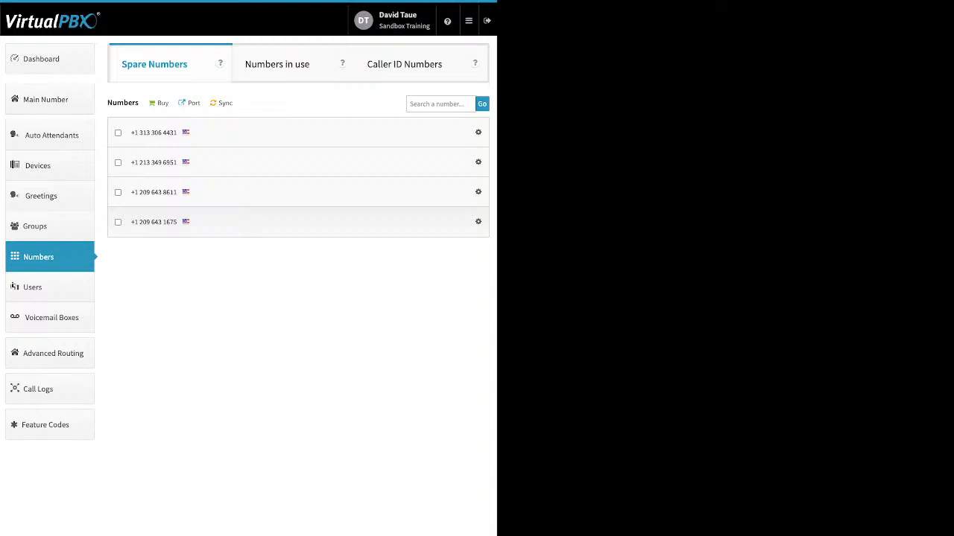
- Create a port request named 'test' for U.S. Local Numbers and continue to bill verification
click(193, 103)
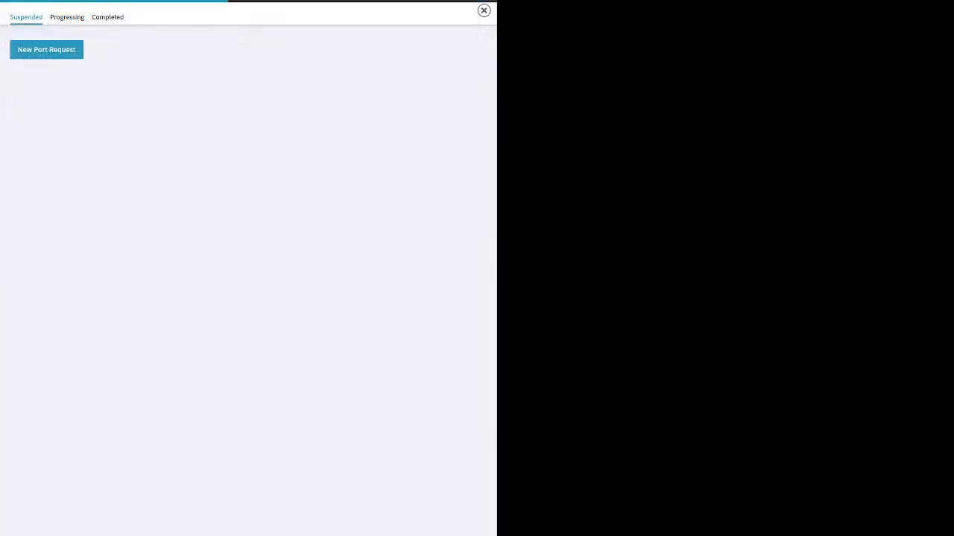
click(248, 191)
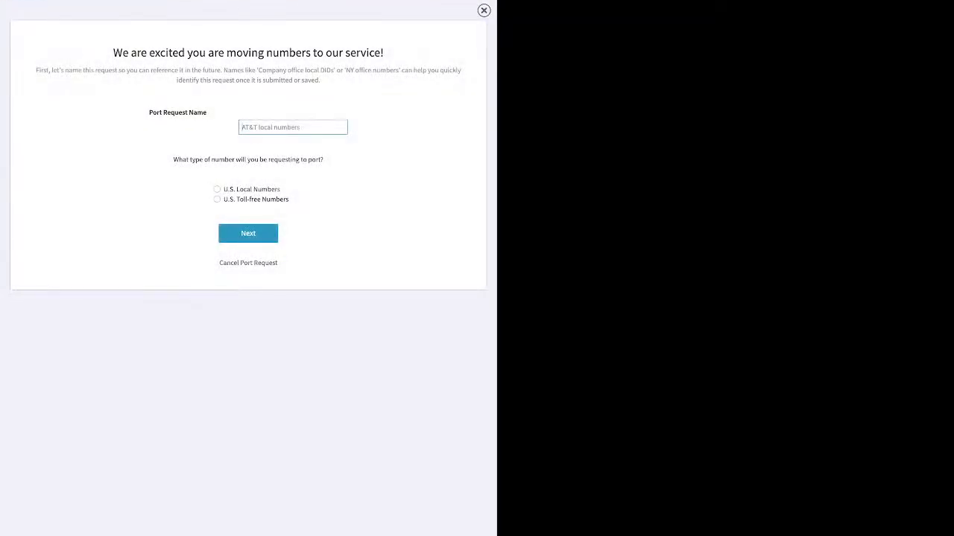
text(test)
click(217, 189)
click(248, 234)
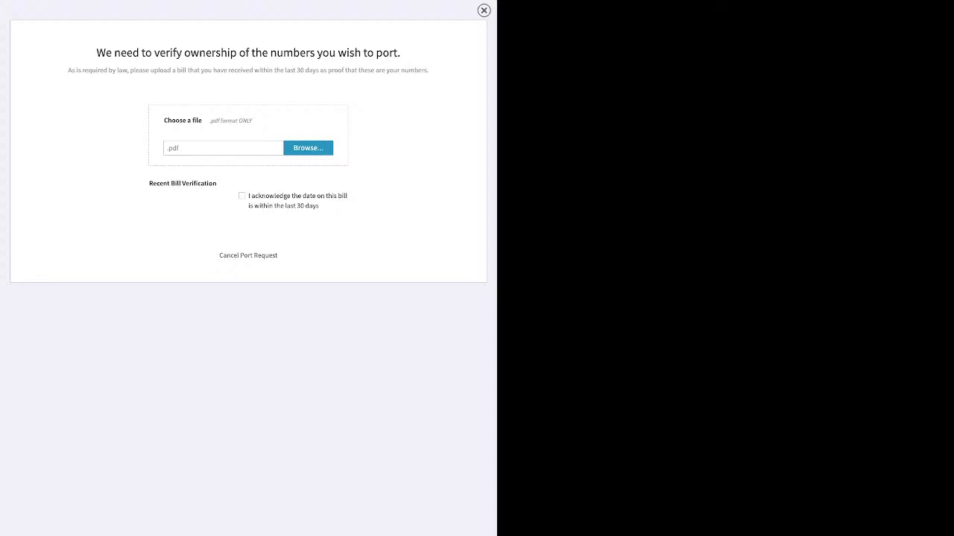
- Tick the acknowledgement that the bill is dated within the last 30 days
click(241, 196)
- Cancel the 'test' port request, close the port overlay, and go to the Users page
click(249, 256)
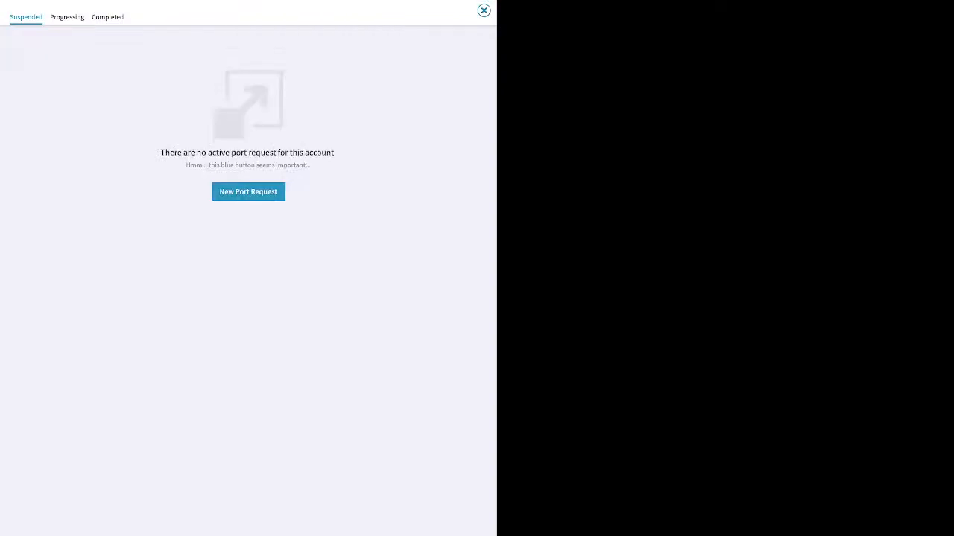
click(483, 11)
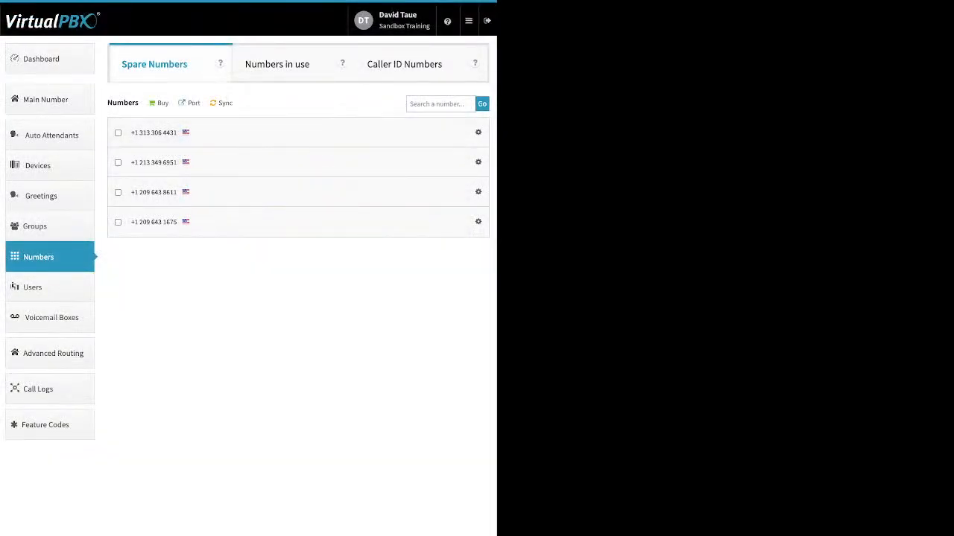
click(34, 287)
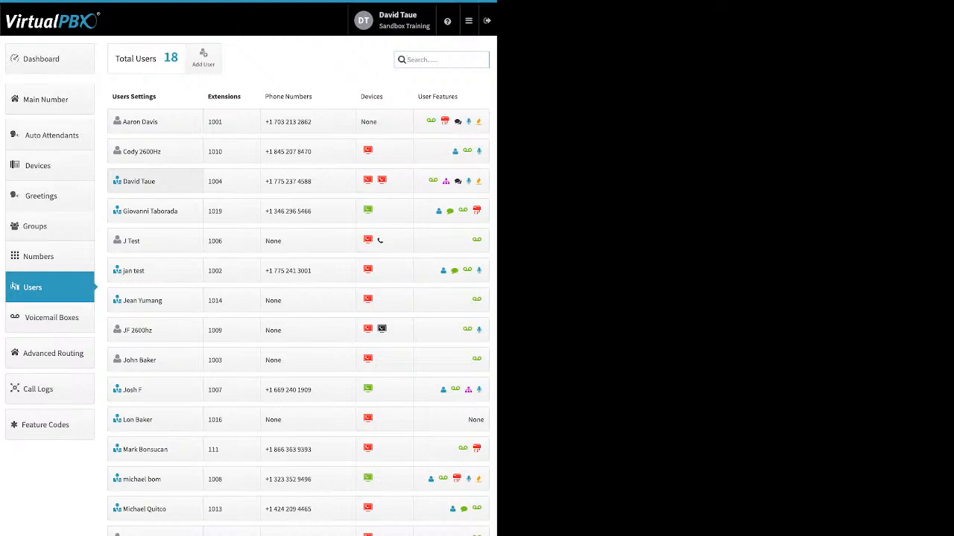
- Open the Add User and Device form with extension 1017 and review its login, password and voicemail box fields
click(203, 58)
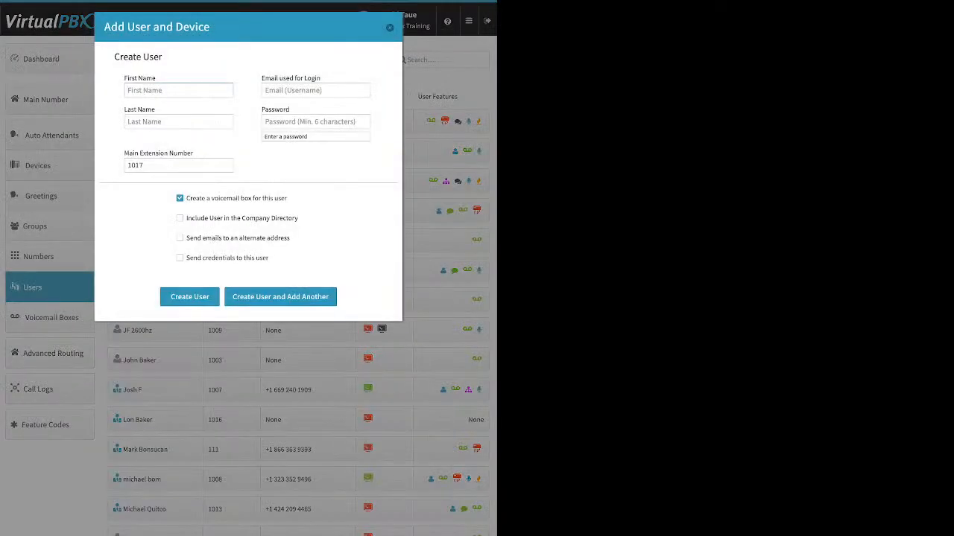
drag(322, 79, 265, 78)
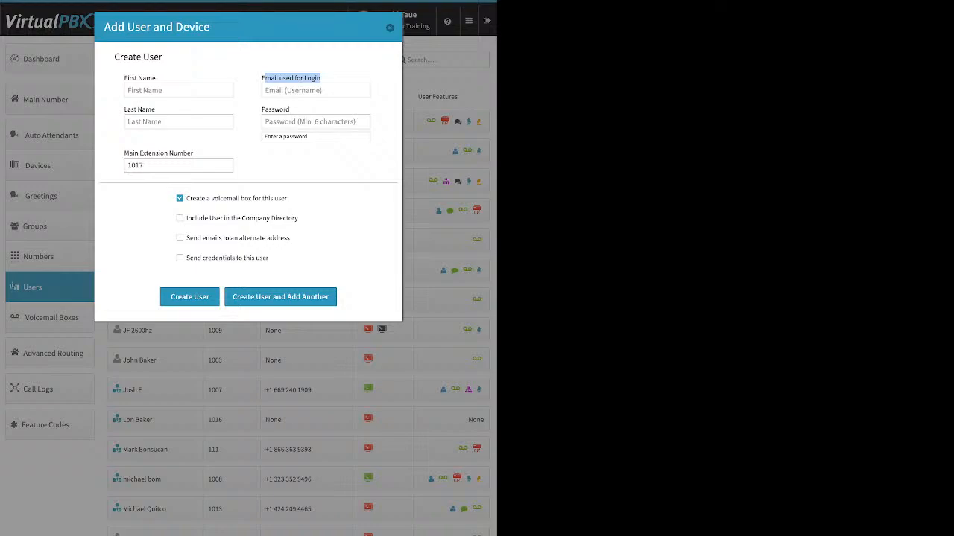
click(306, 108)
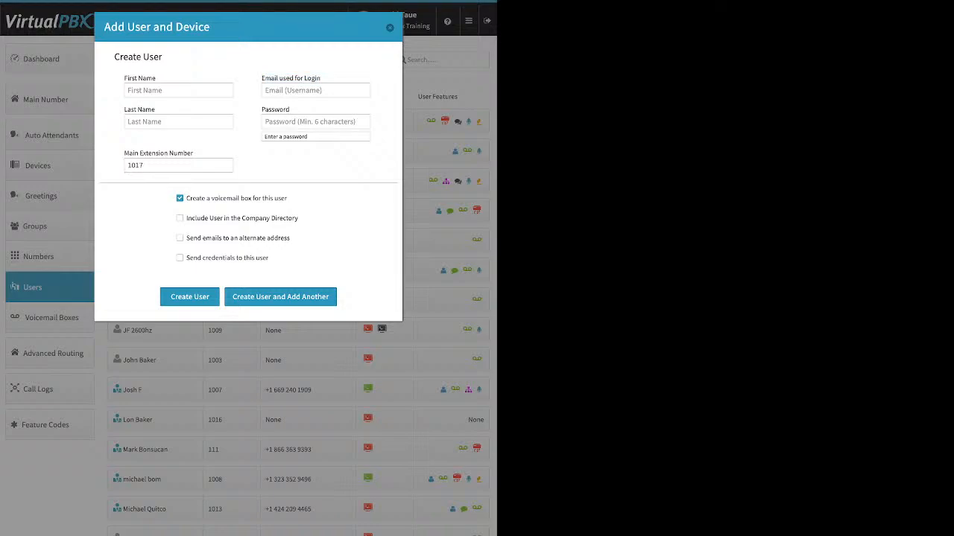
click(298, 121)
drag(269, 109, 292, 109)
click(305, 110)
double_click(275, 109)
click(304, 109)
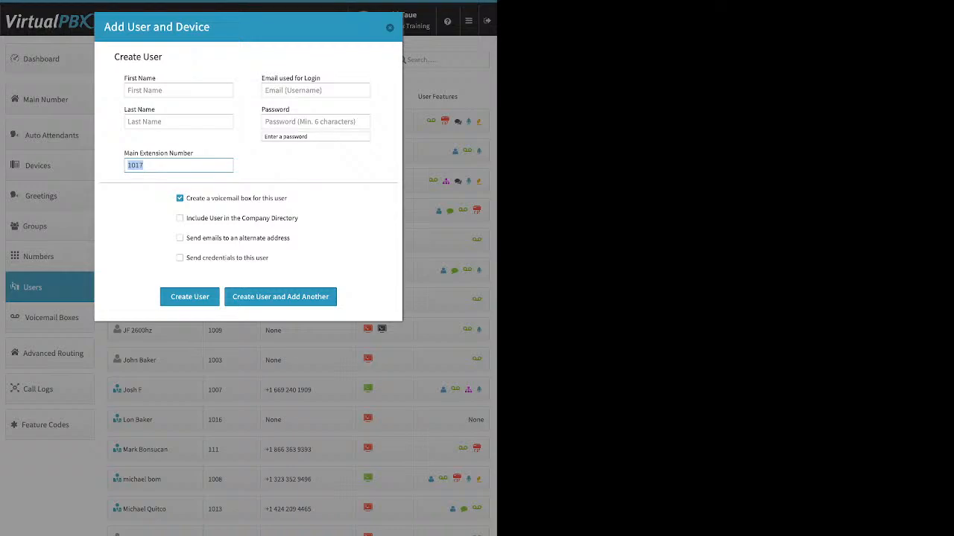
drag(288, 198, 187, 198)
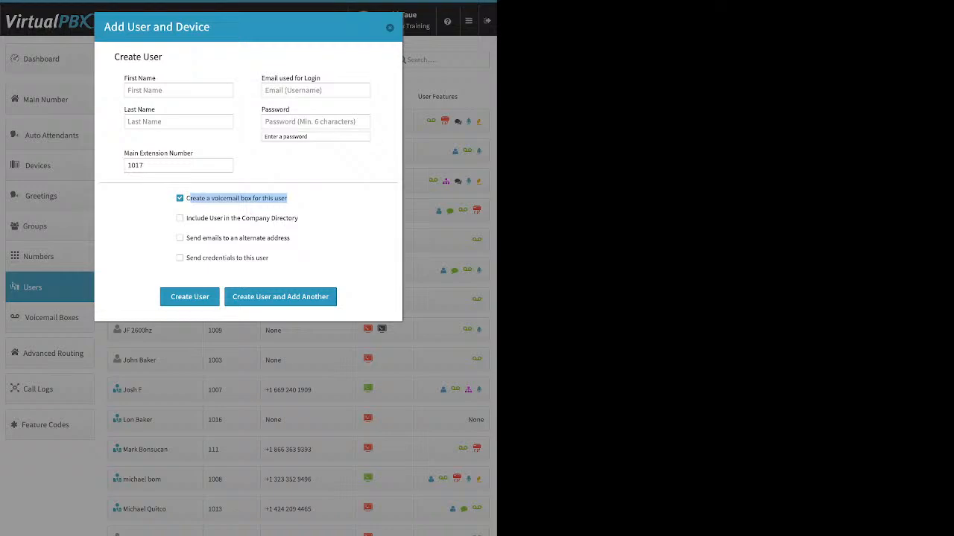
- Tick the company directory and alternate e-mail options for the new user
click(313, 200)
drag(299, 218, 185, 218)
click(182, 218)
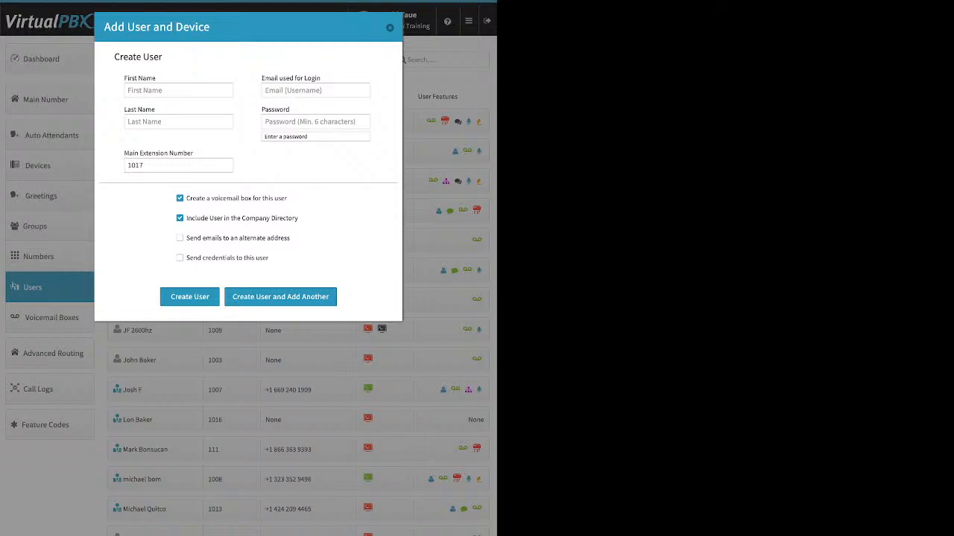
drag(291, 238, 216, 238)
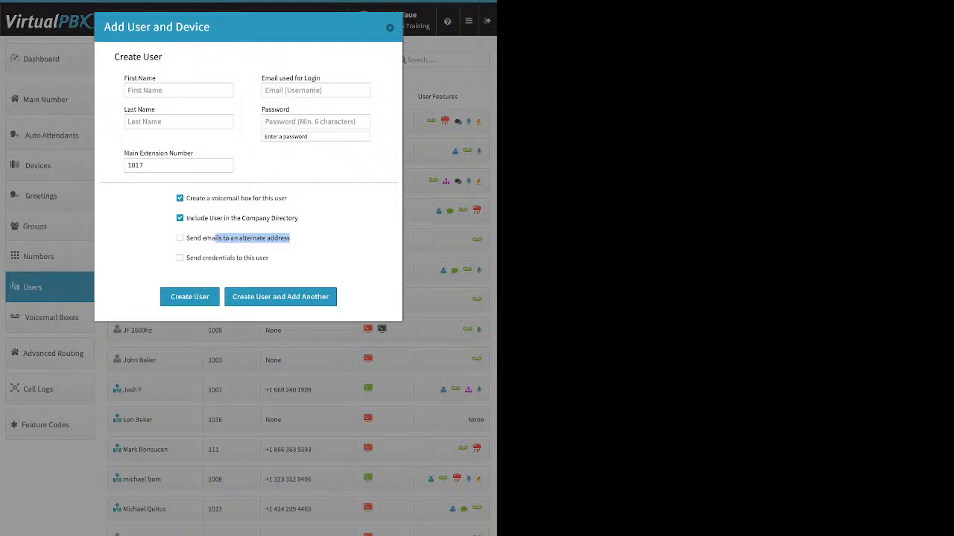
click(304, 240)
click(180, 239)
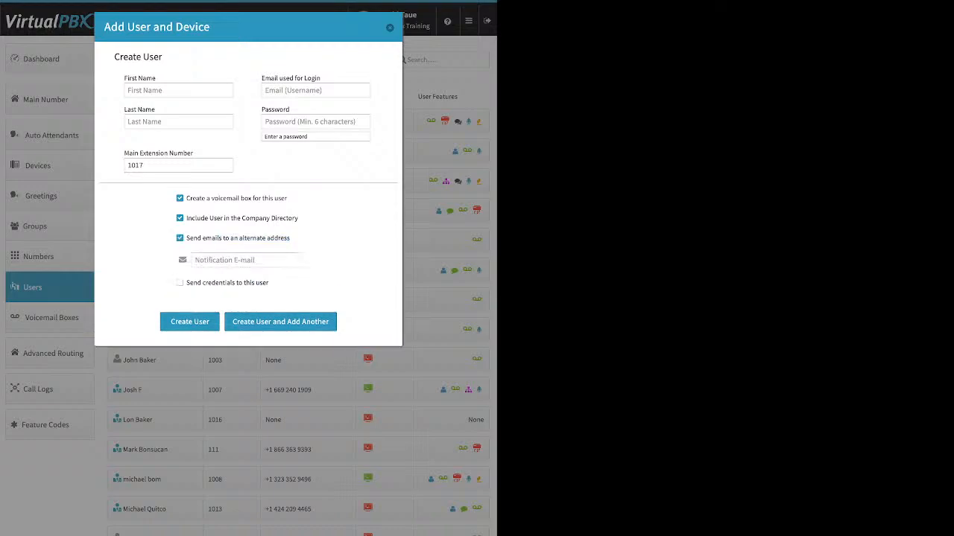
click(231, 260)
- Tick send credentials, untick alternate e-mail, and close the form without saving
click(180, 283)
click(179, 238)
drag(268, 258, 193, 258)
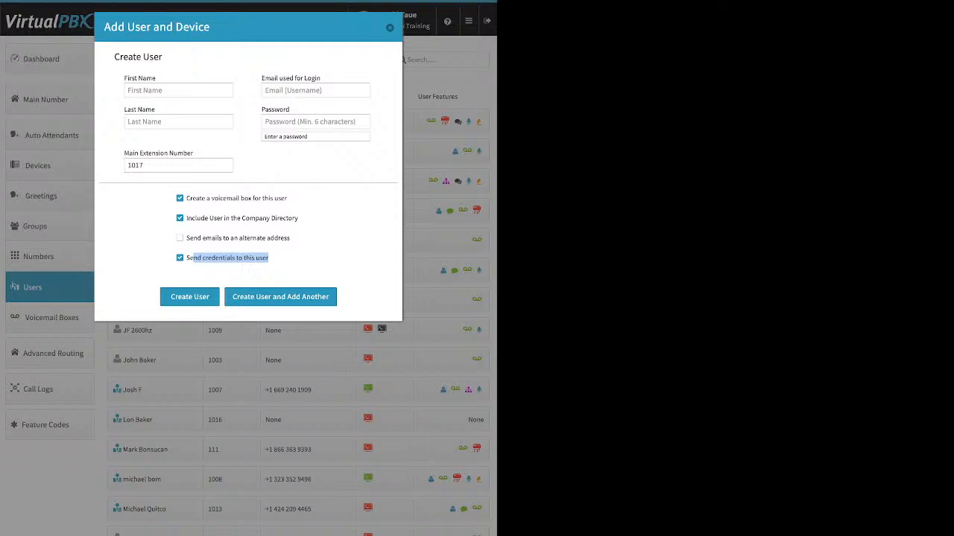
click(390, 28)
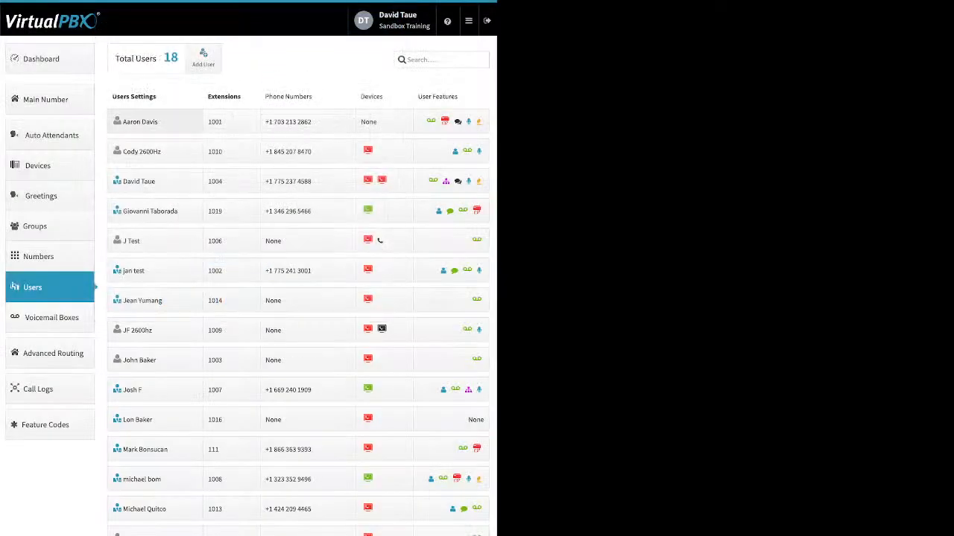
- Open the extension 1001 user's settings and look at the Change Credentials editor before closing it
click(145, 122)
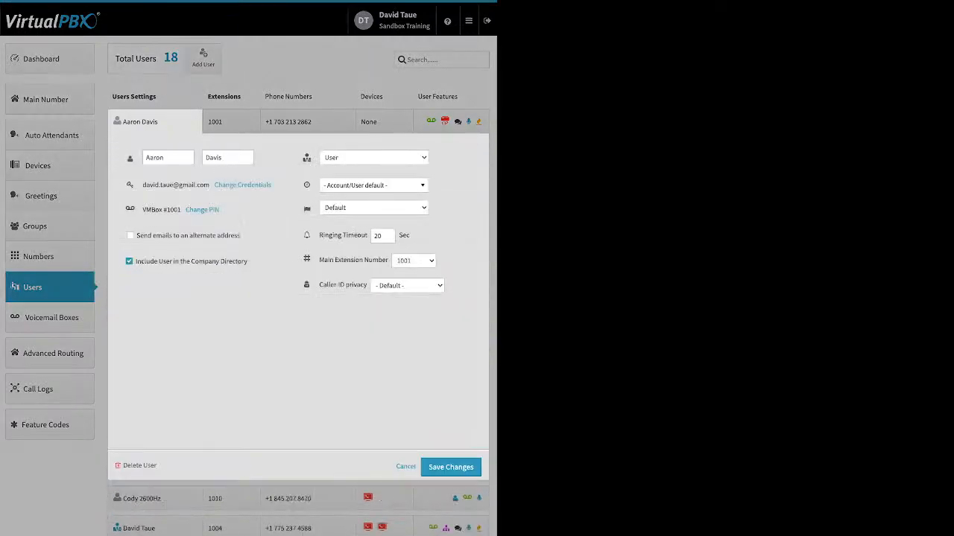
click(243, 184)
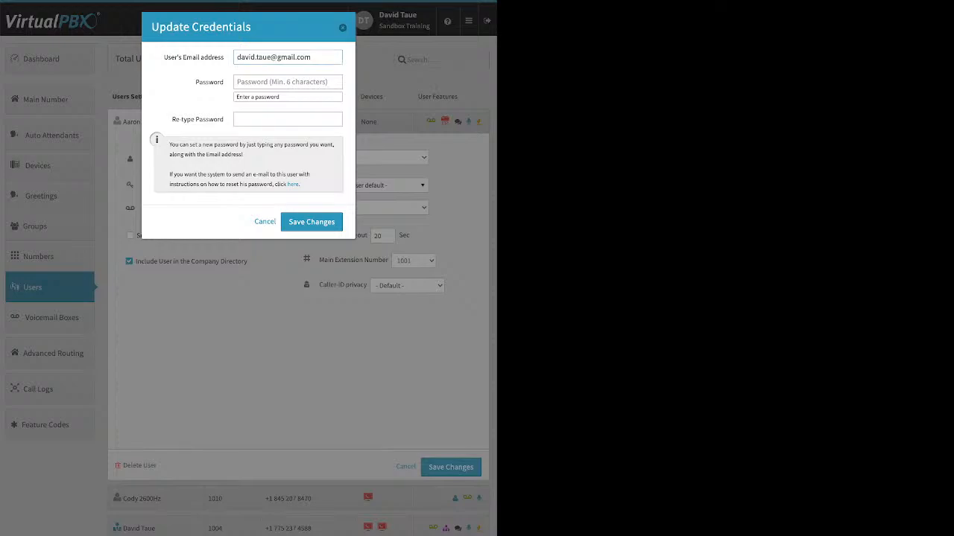
drag(301, 185, 287, 185)
key(Escape)
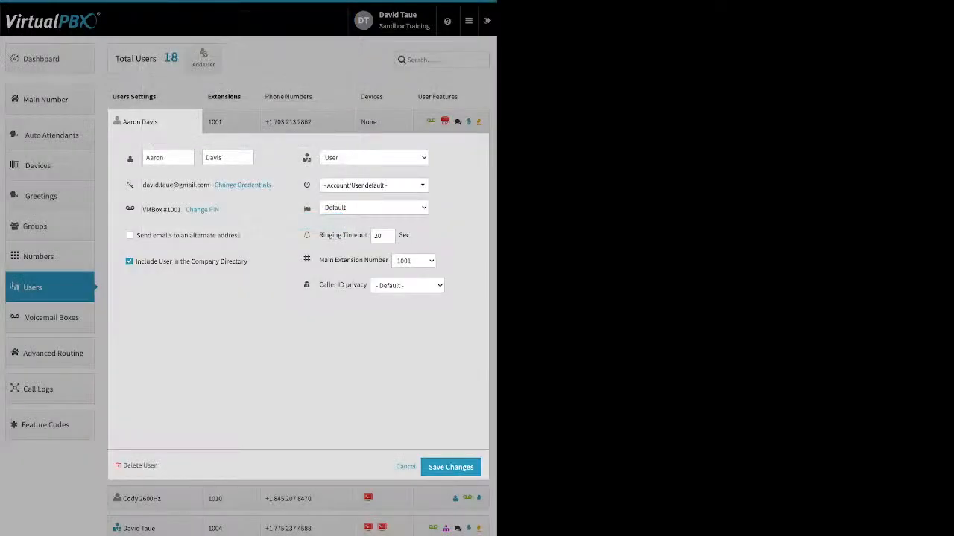
- Review the user's alternate e-mail and company directory options
drag(240, 236, 135, 236)
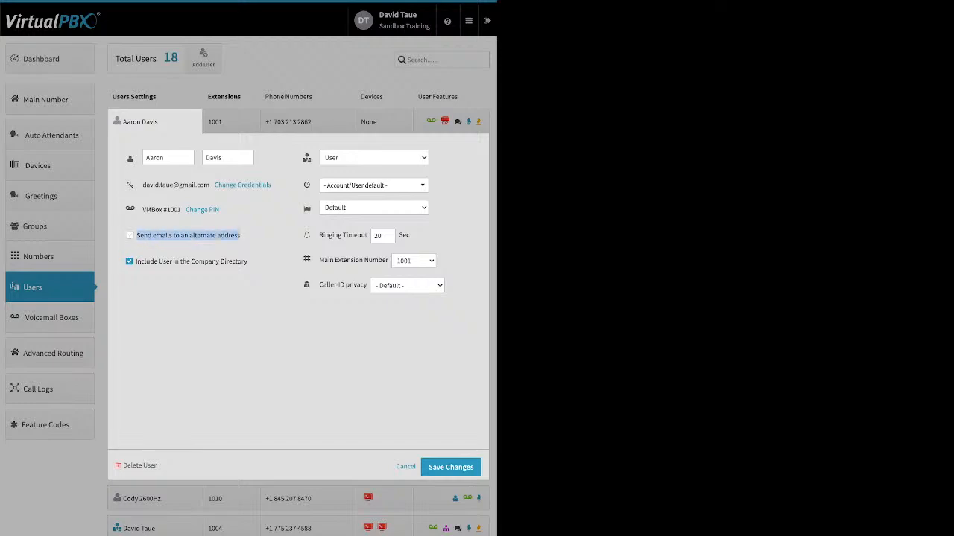
click(188, 249)
drag(247, 261, 135, 262)
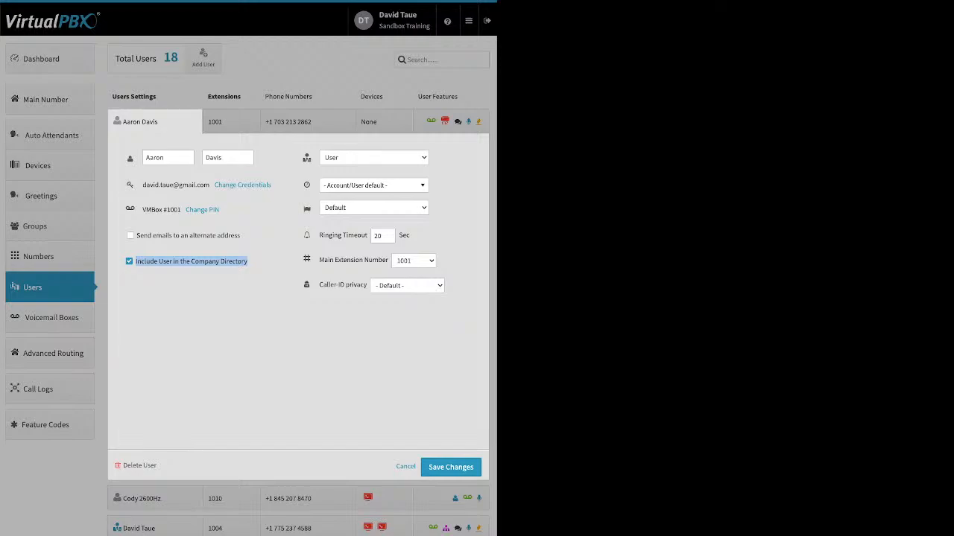
click(374, 185)
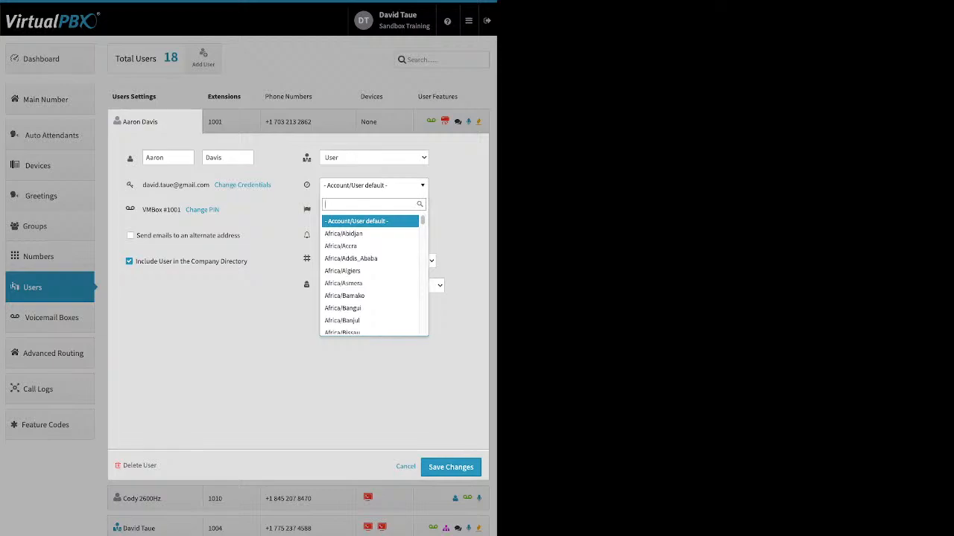
key(Escape)
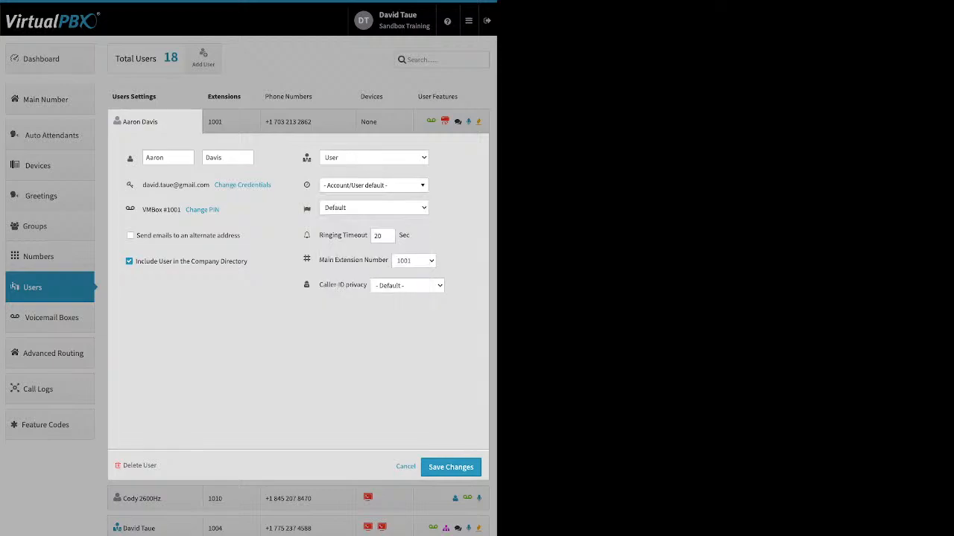
mouse_move(306, 209)
drag(319, 235, 368, 234)
- Collapse user 1001's settings and view its extension and phone number editors without changes
click(405, 467)
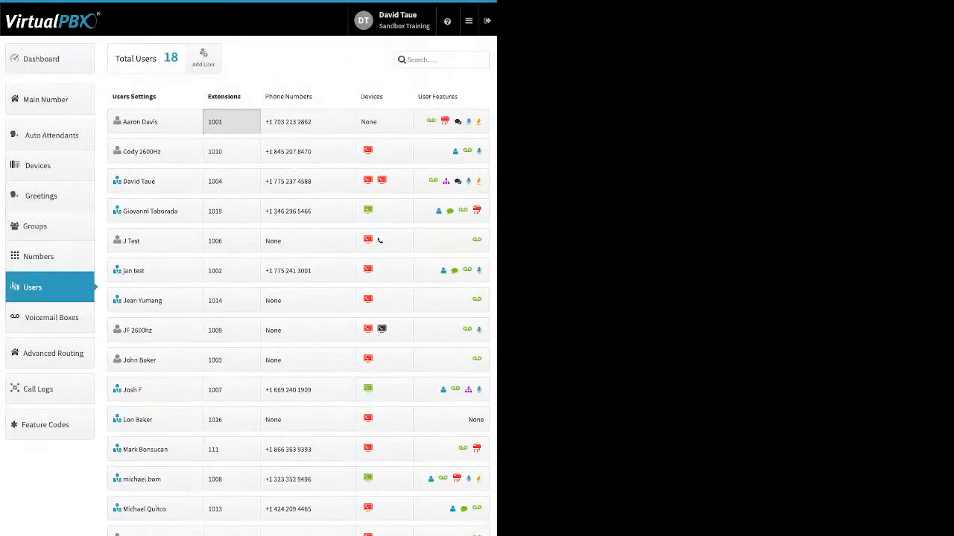
click(231, 121)
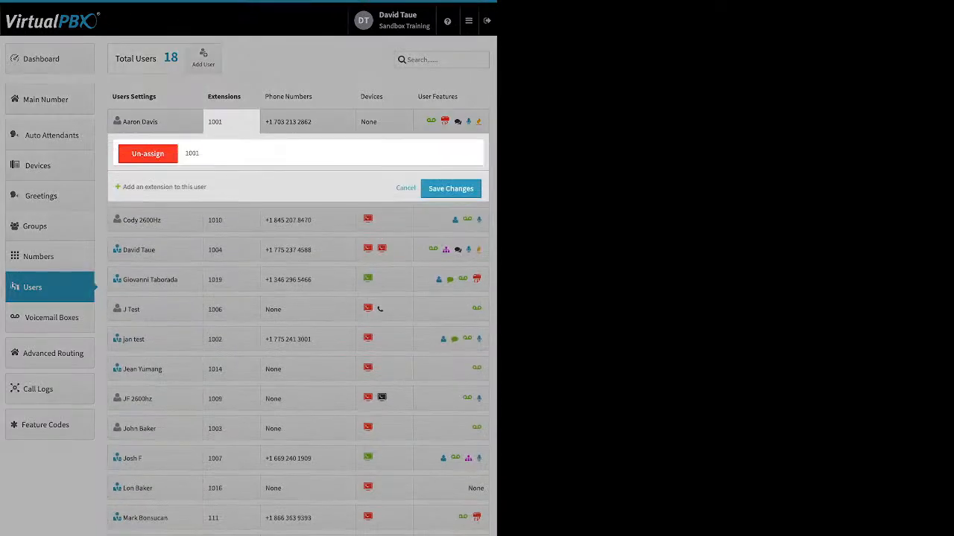
click(406, 189)
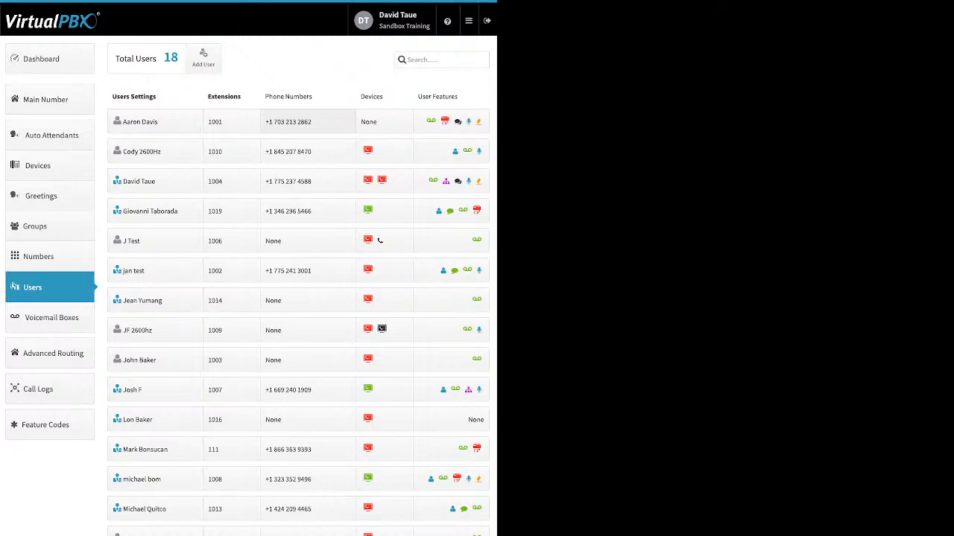
click(307, 122)
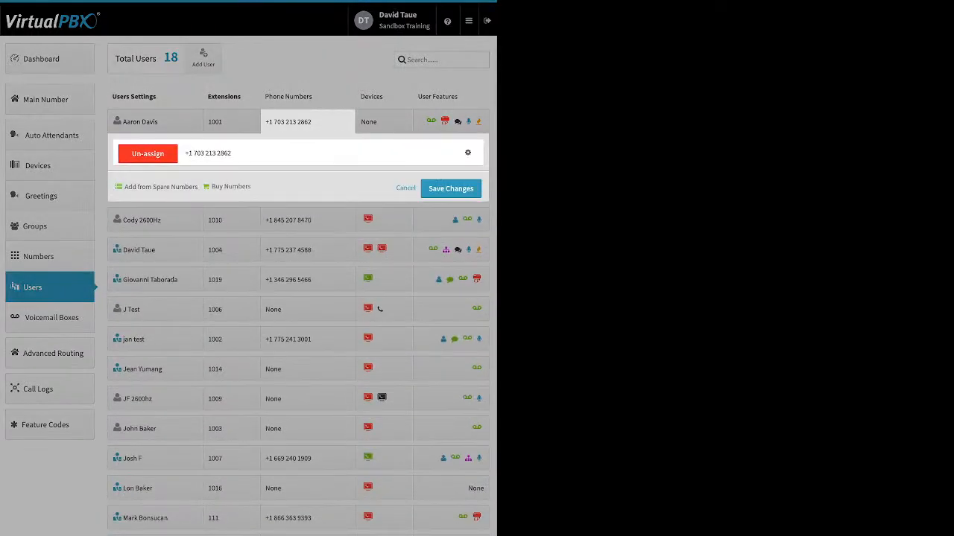
click(405, 188)
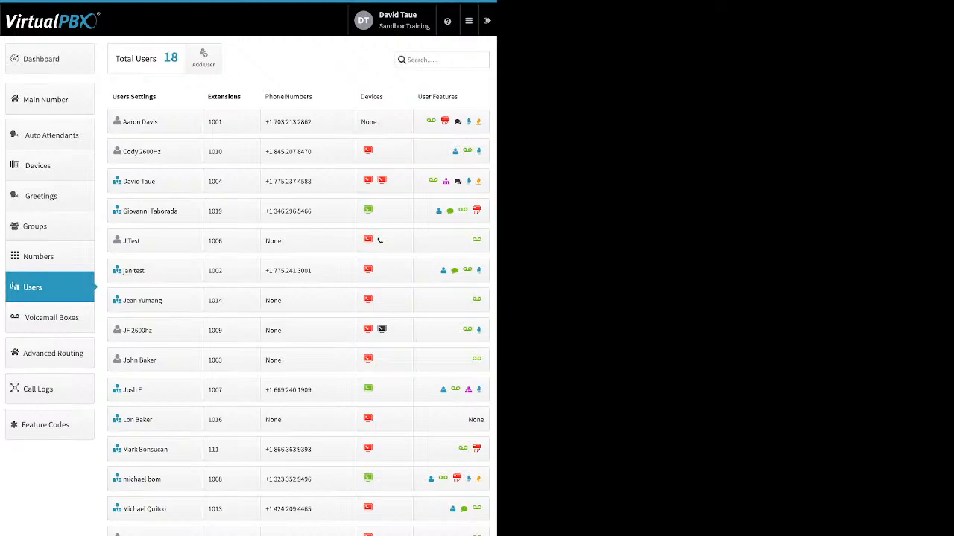
click(383, 122)
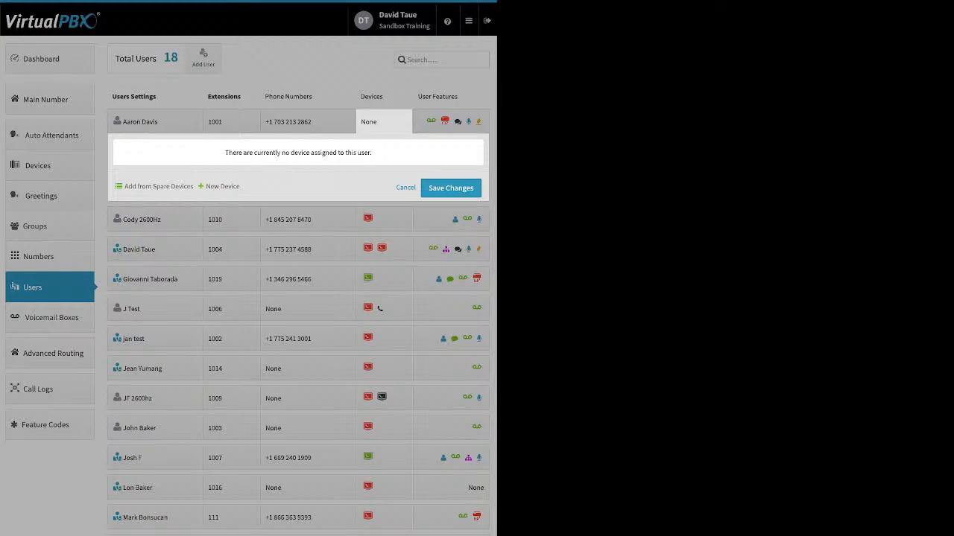
click(159, 186)
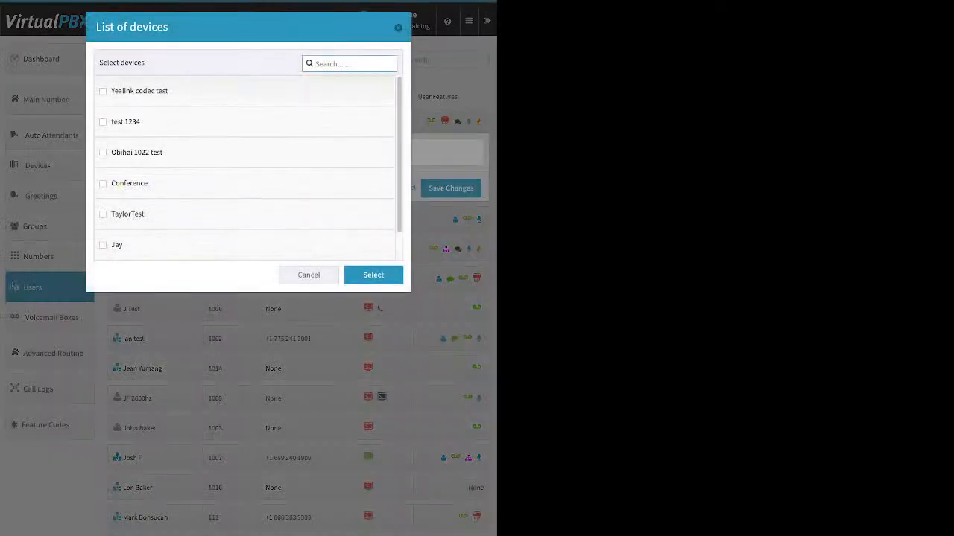
key(Escape)
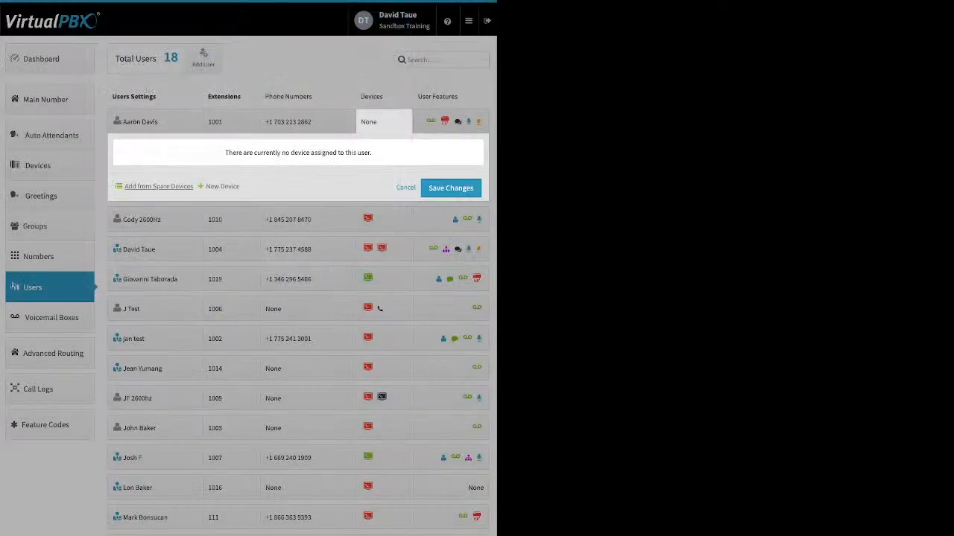
click(222, 186)
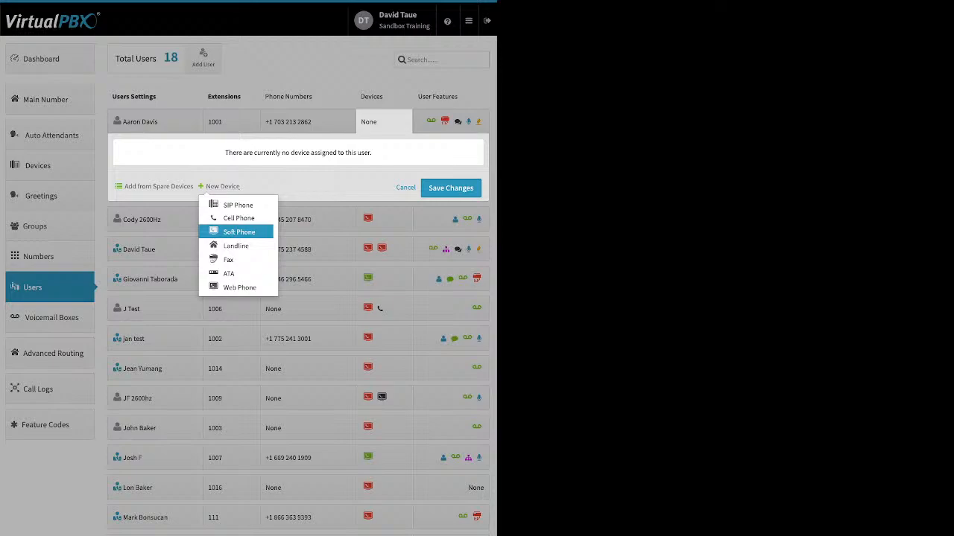
click(239, 232)
click(245, 147)
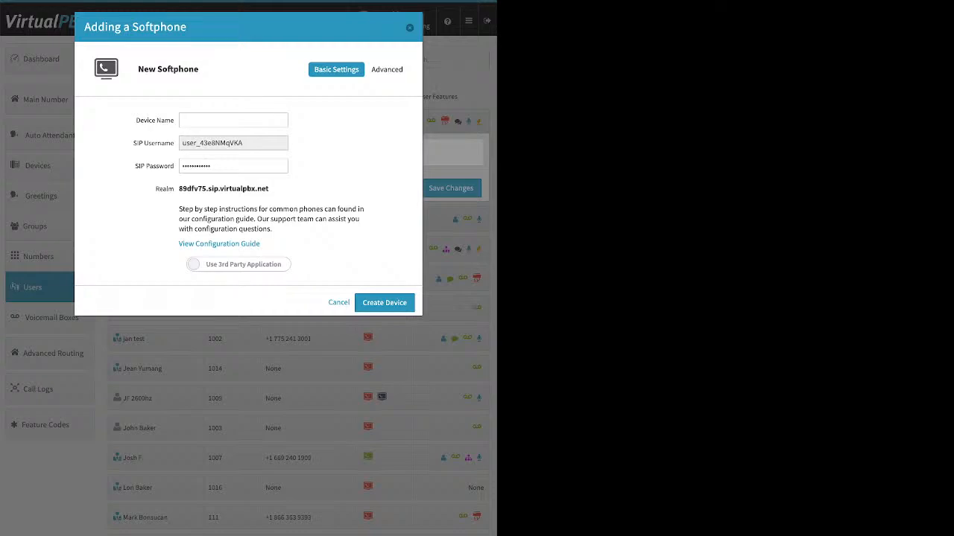
click(238, 264)
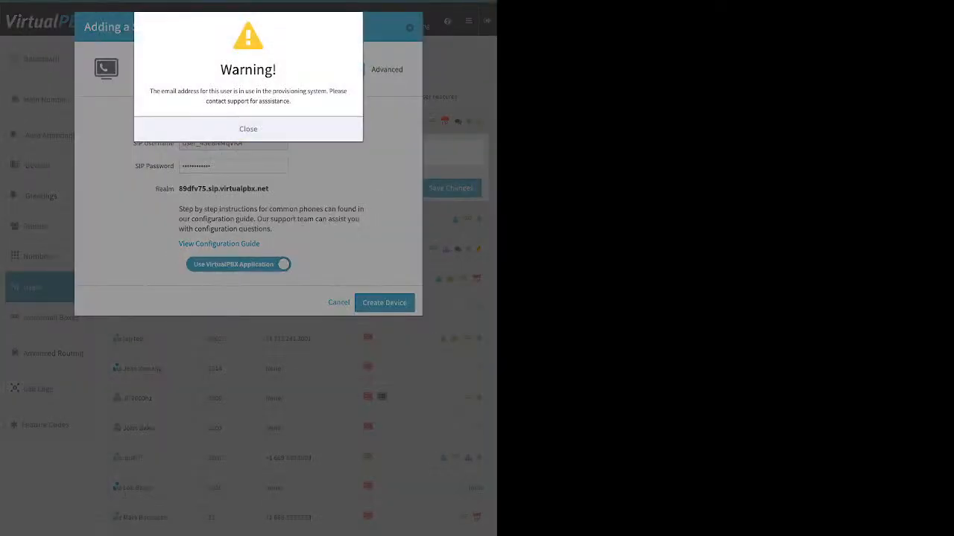
click(248, 129)
drag(150, 91, 290, 100)
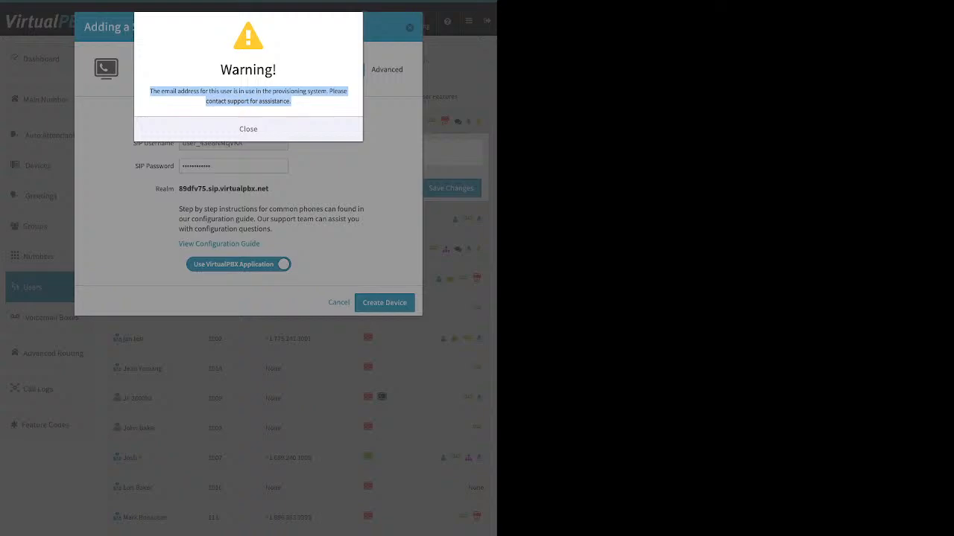
click(248, 128)
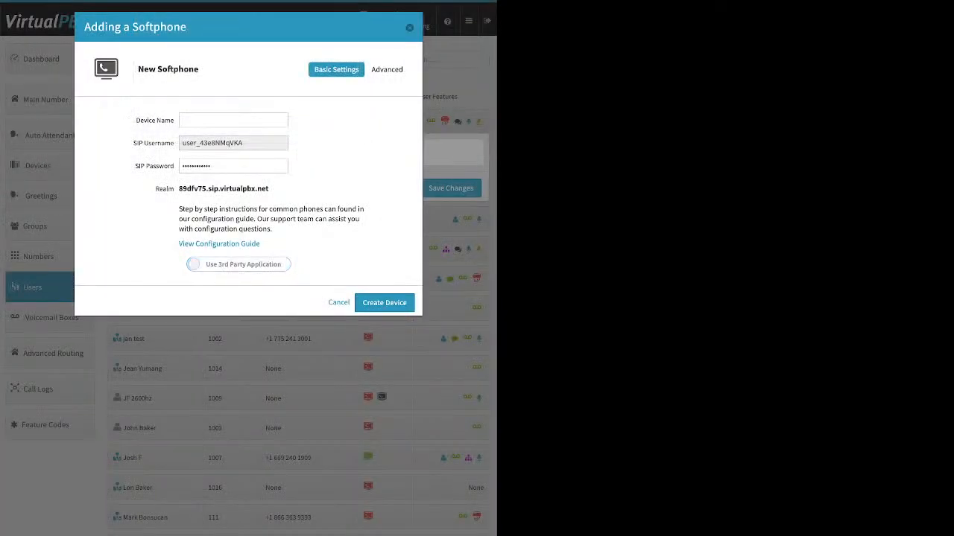
click(409, 28)
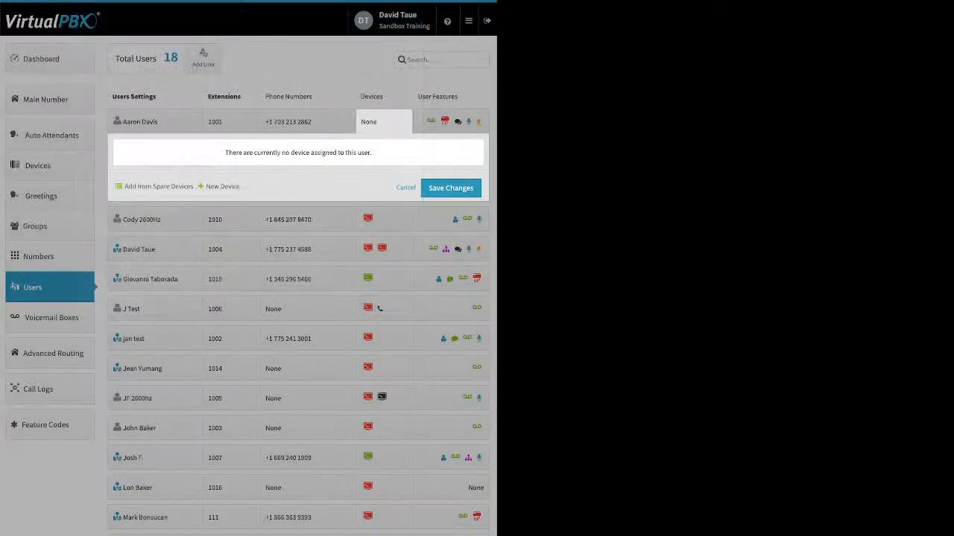
click(405, 188)
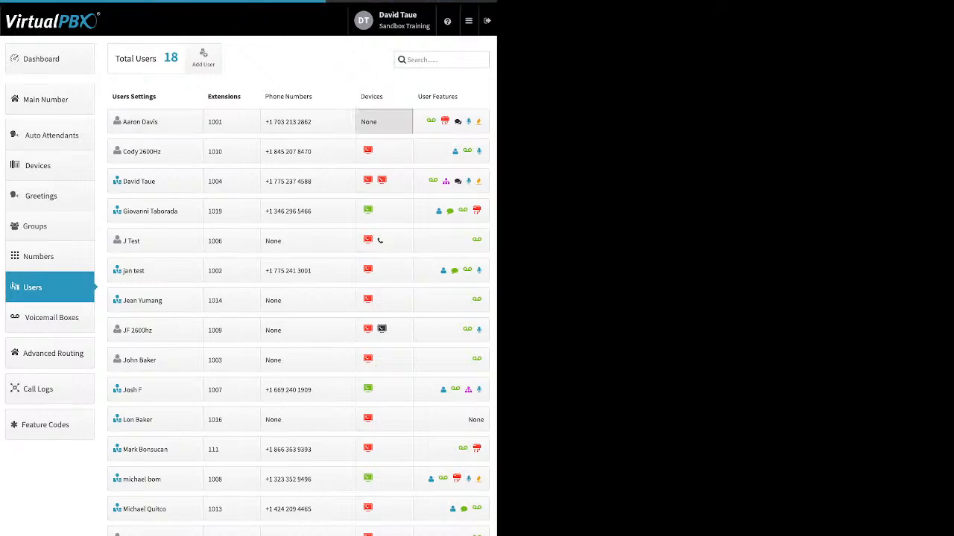
click(383, 121)
click(222, 186)
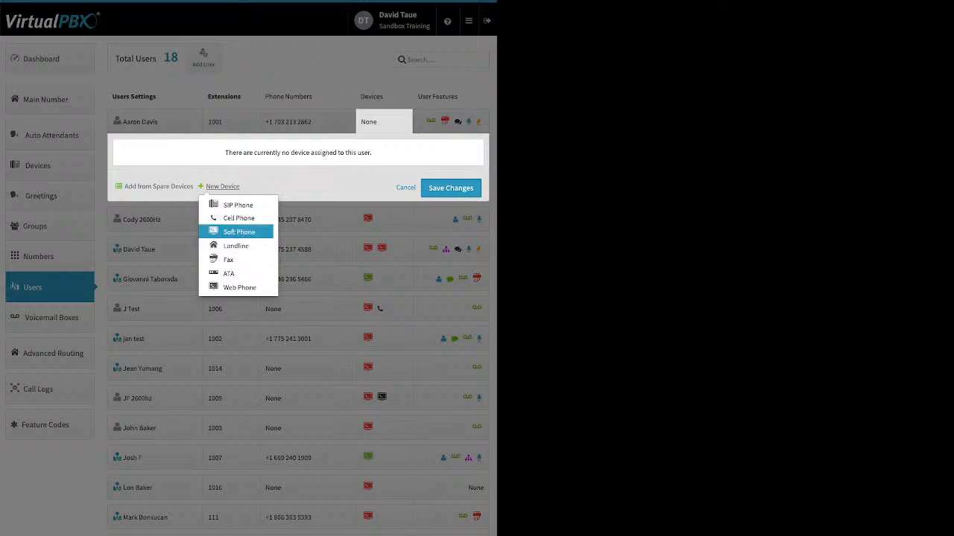
click(238, 231)
click(248, 149)
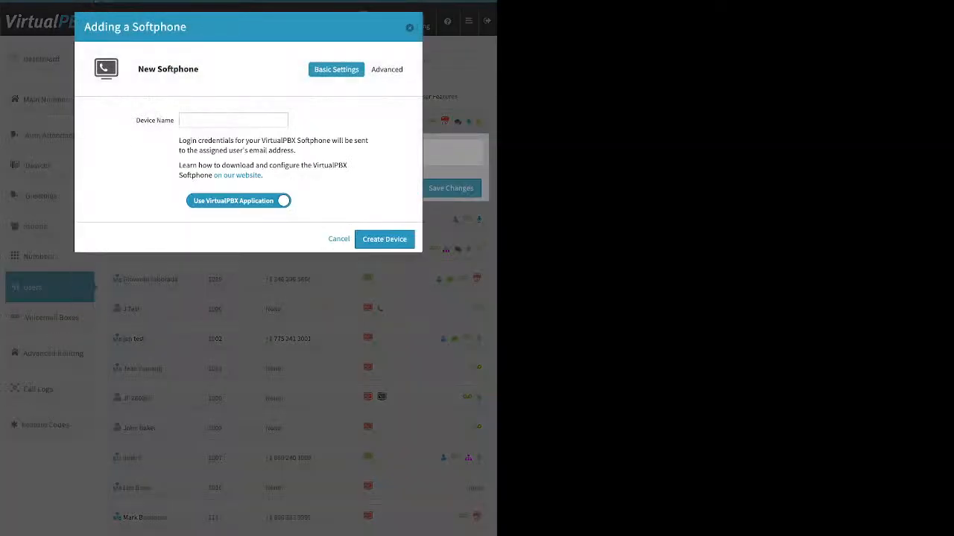
click(233, 120)
click(409, 28)
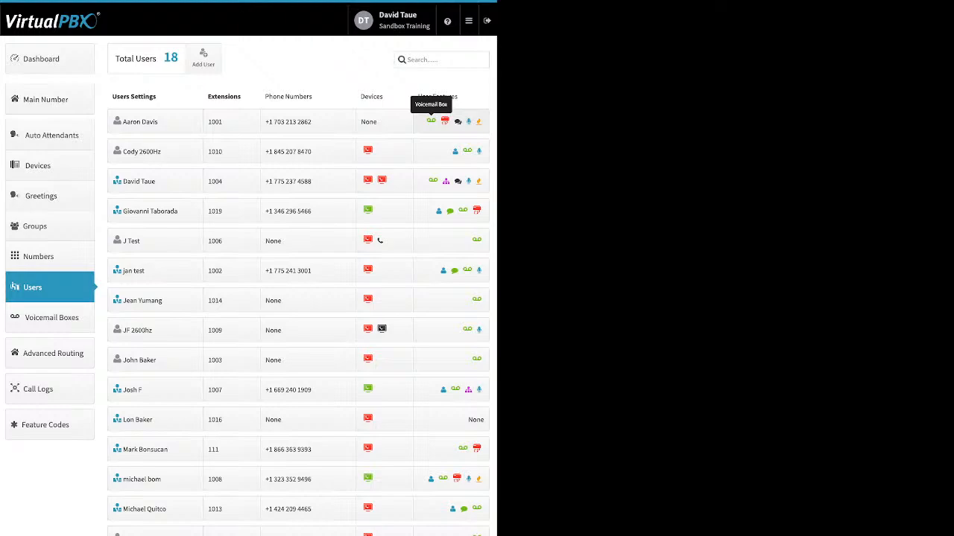
click(431, 122)
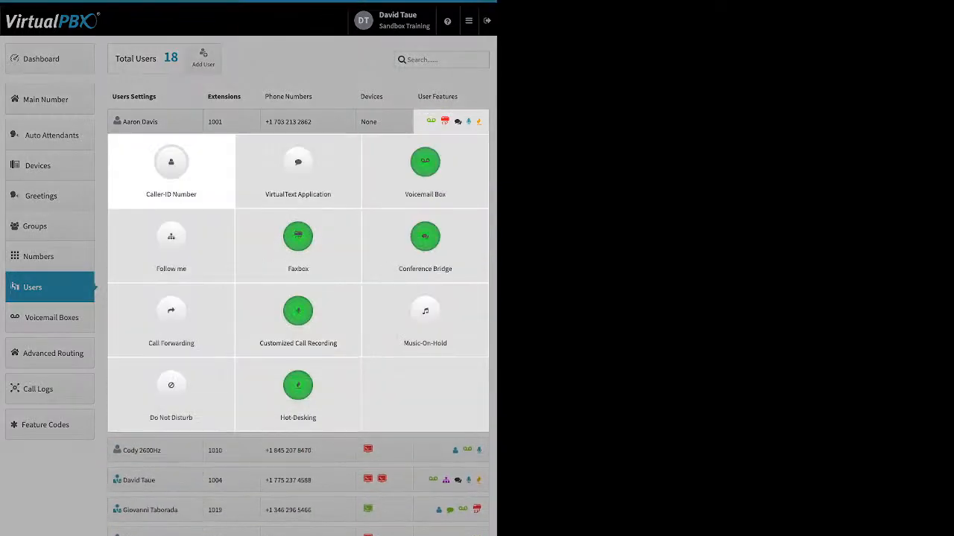
click(171, 168)
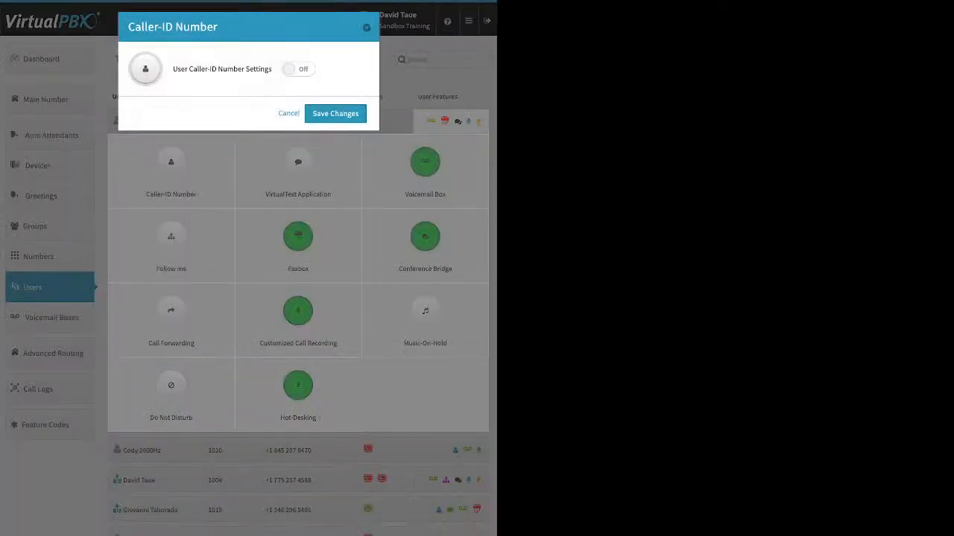
click(298, 69)
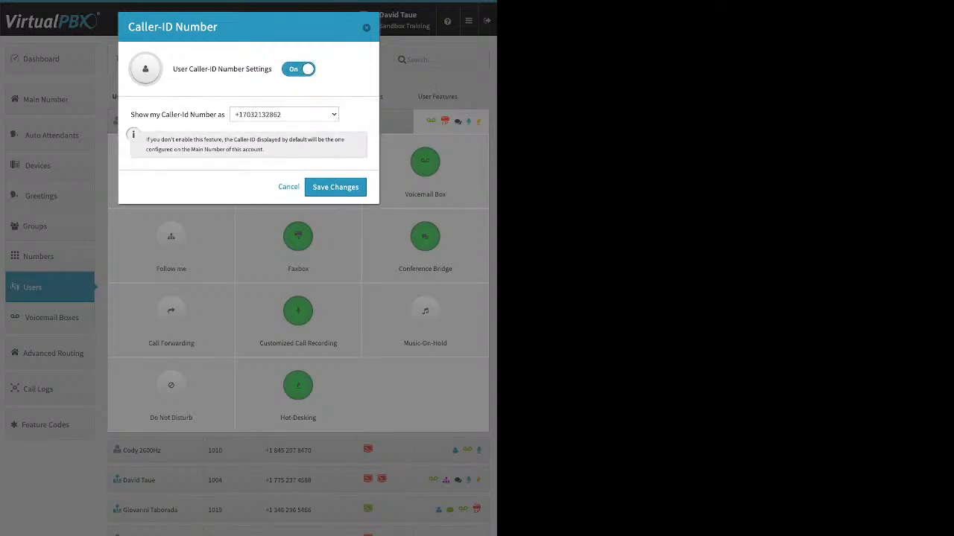
click(288, 187)
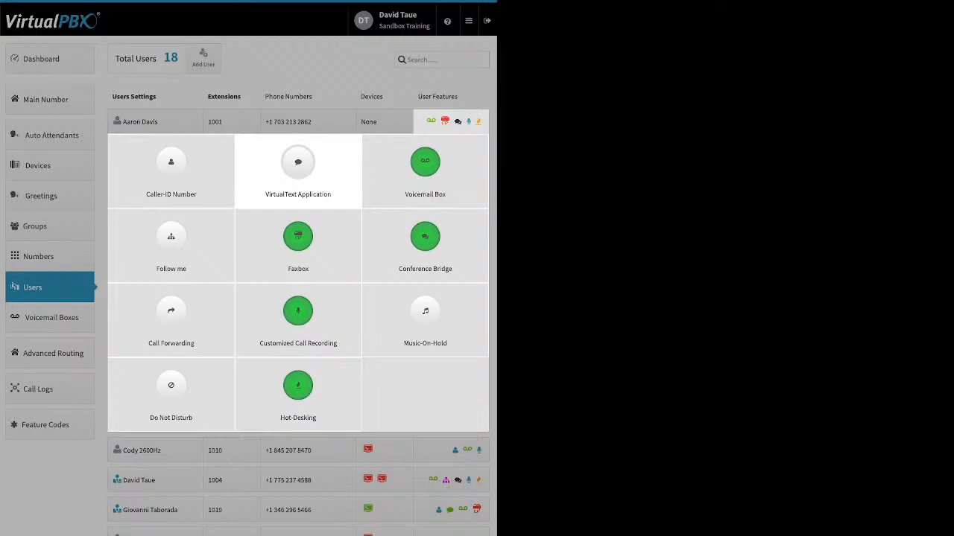
click(298, 170)
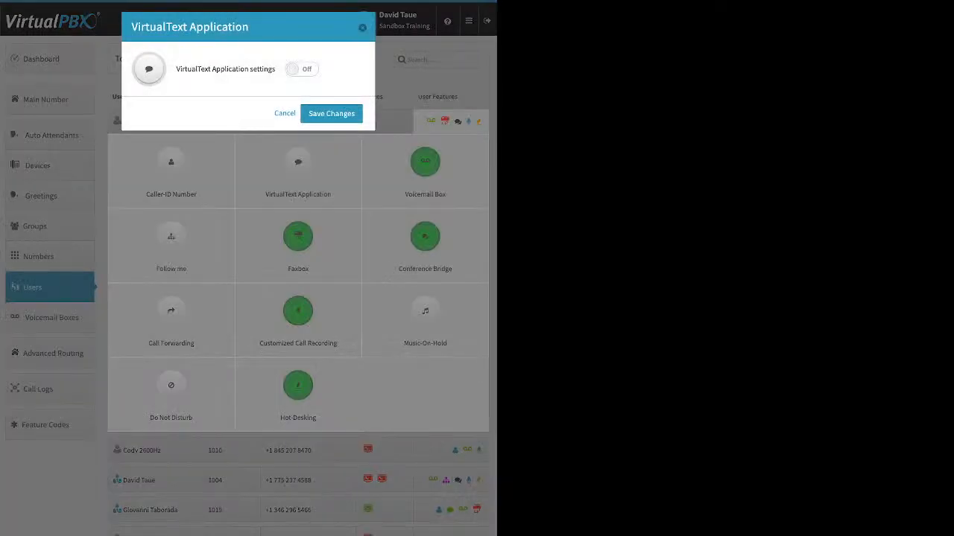
click(302, 69)
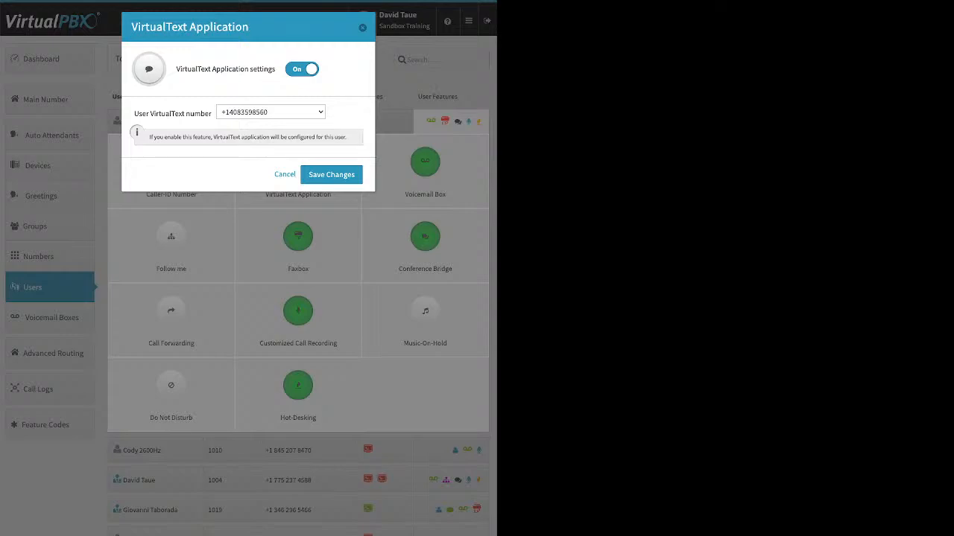
click(271, 113)
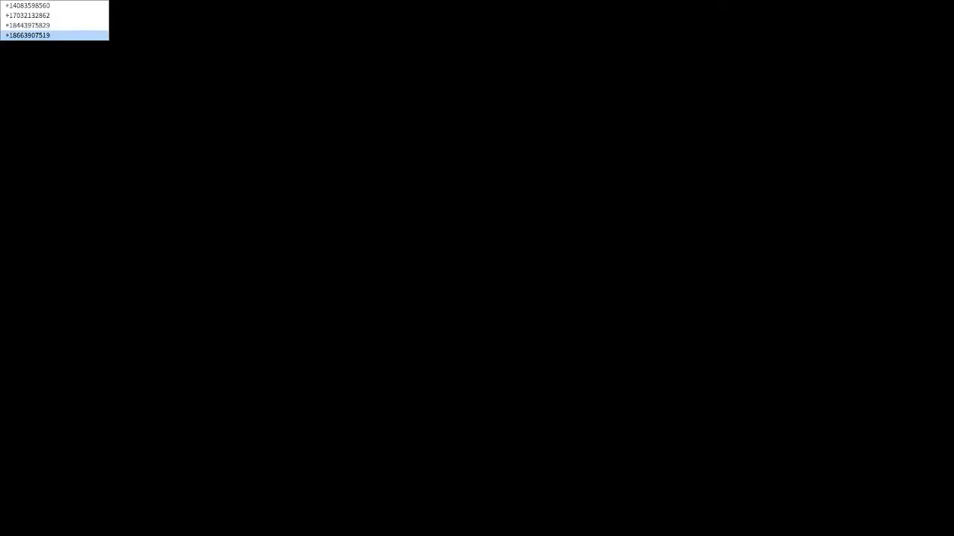
click(271, 112)
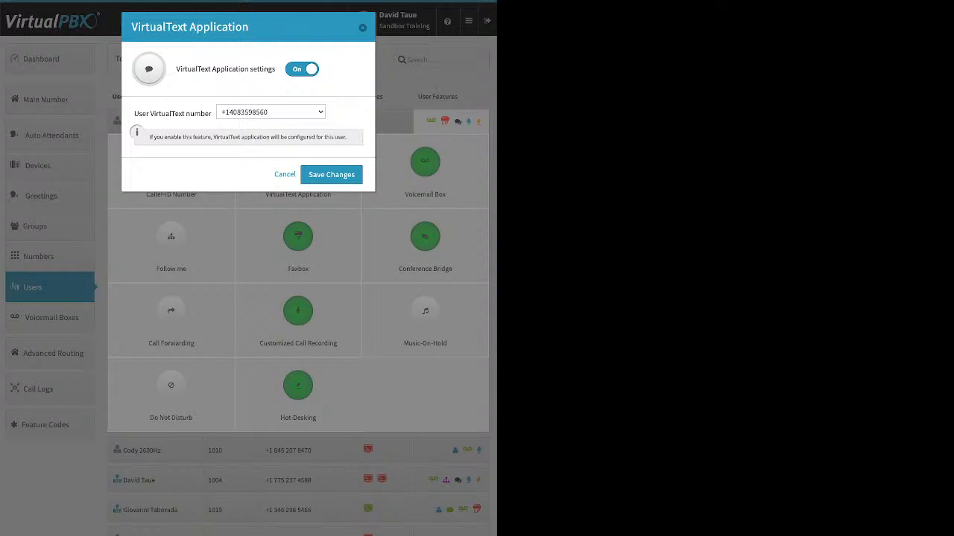
click(332, 175)
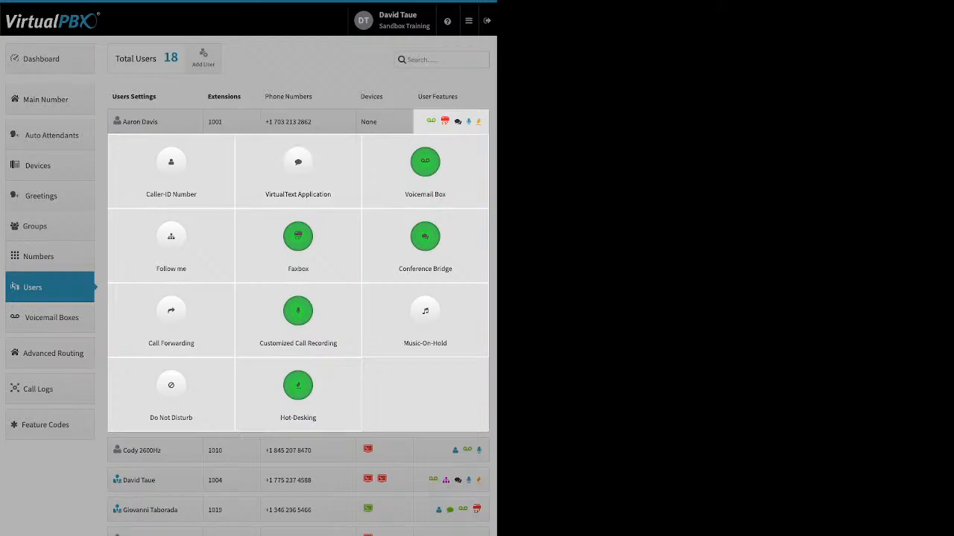
click(321, 79)
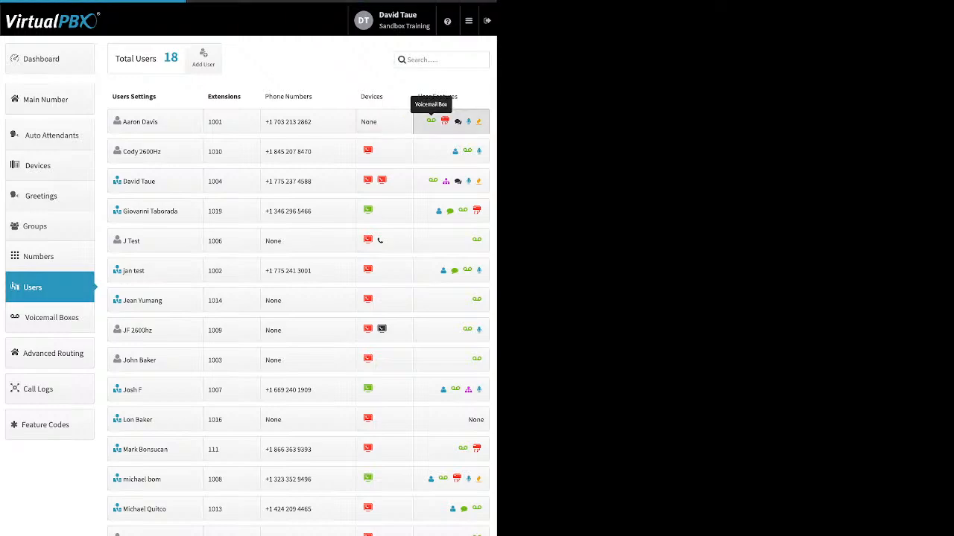
- Expand the feature grid for the extension 1001 user
click(433, 120)
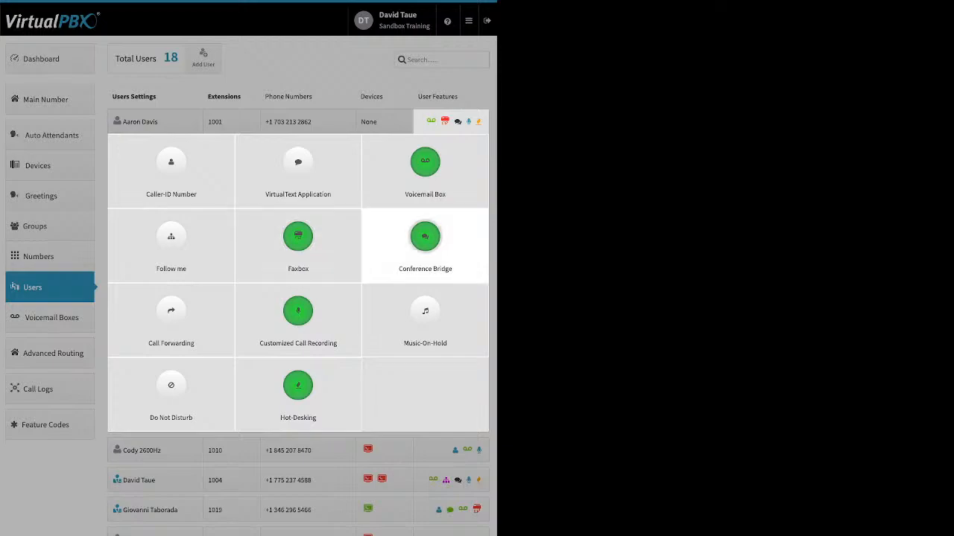
- Review user 1001's Voicemail Box transcription, e-mail, attachment and deletion options, then close it and collapse the grid
click(424, 162)
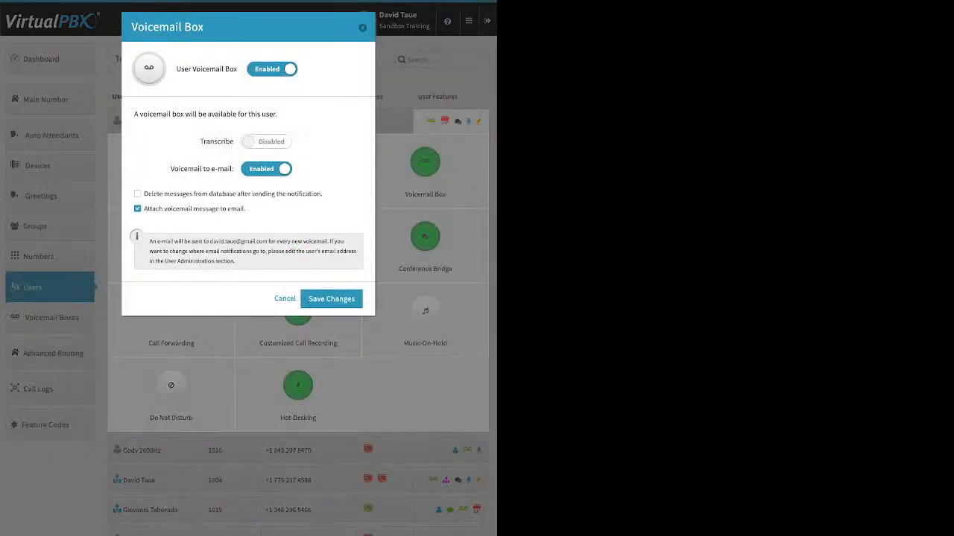
drag(199, 142, 234, 141)
drag(171, 169, 224, 168)
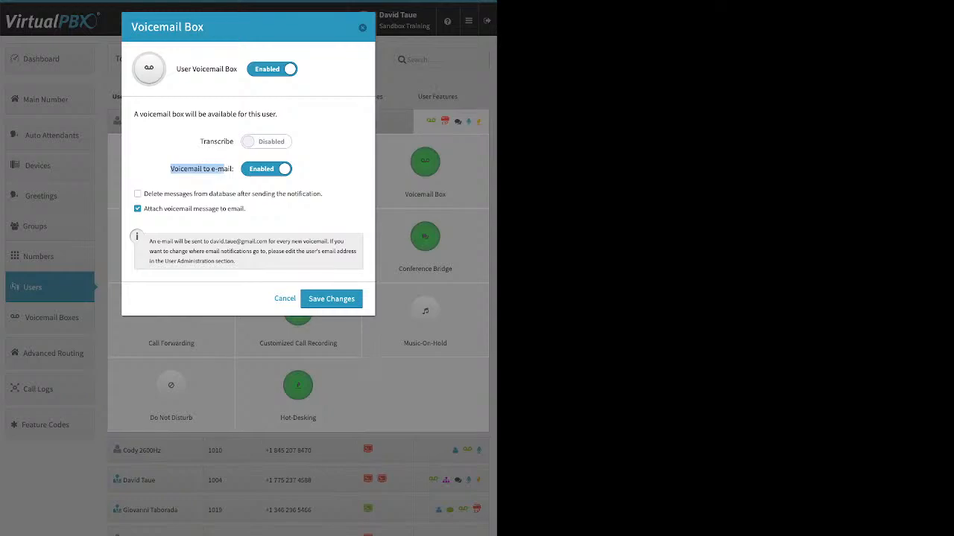
drag(144, 209, 245, 208)
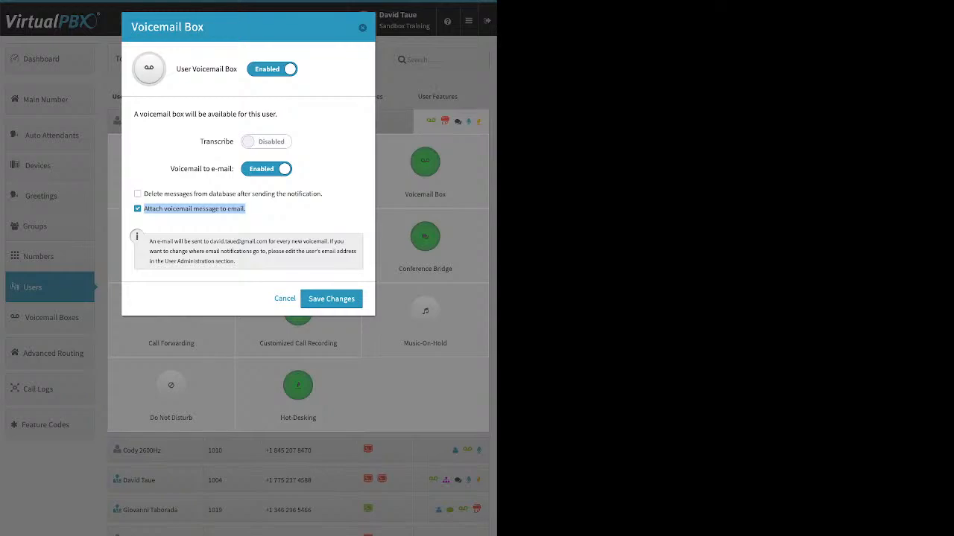
double_click(138, 194)
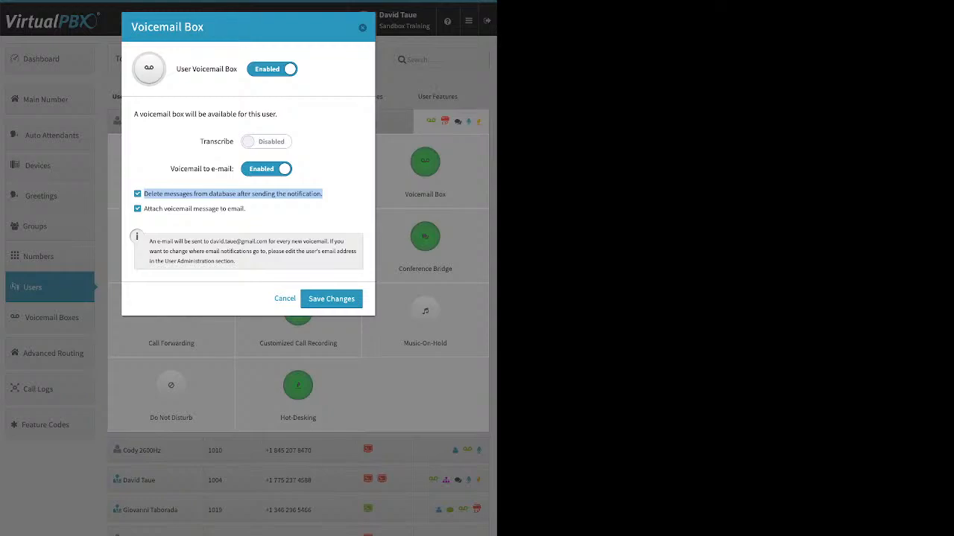
click(336, 197)
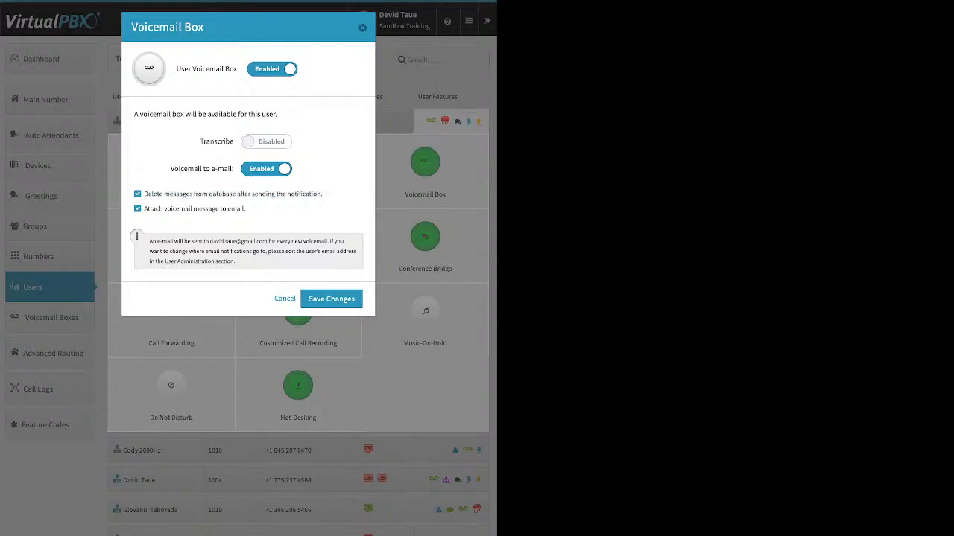
click(362, 27)
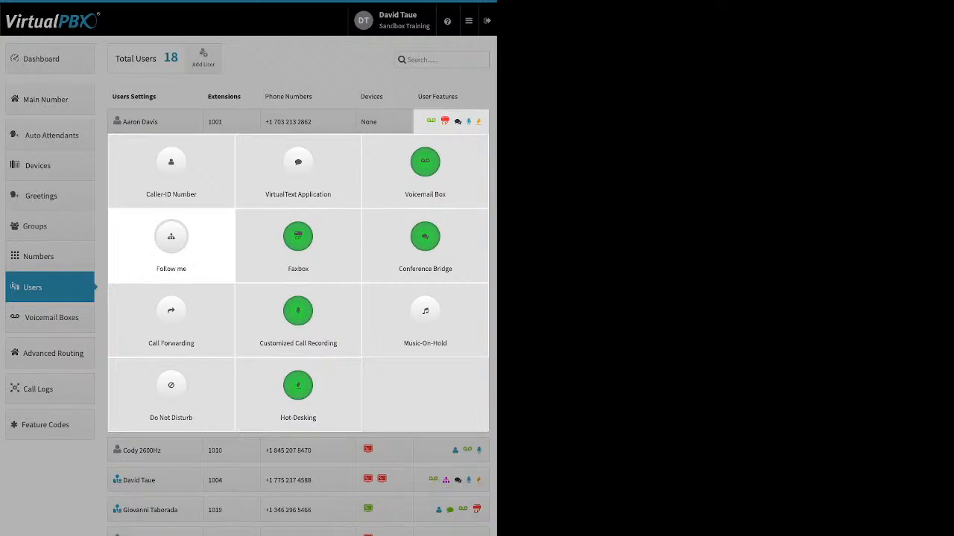
click(314, 71)
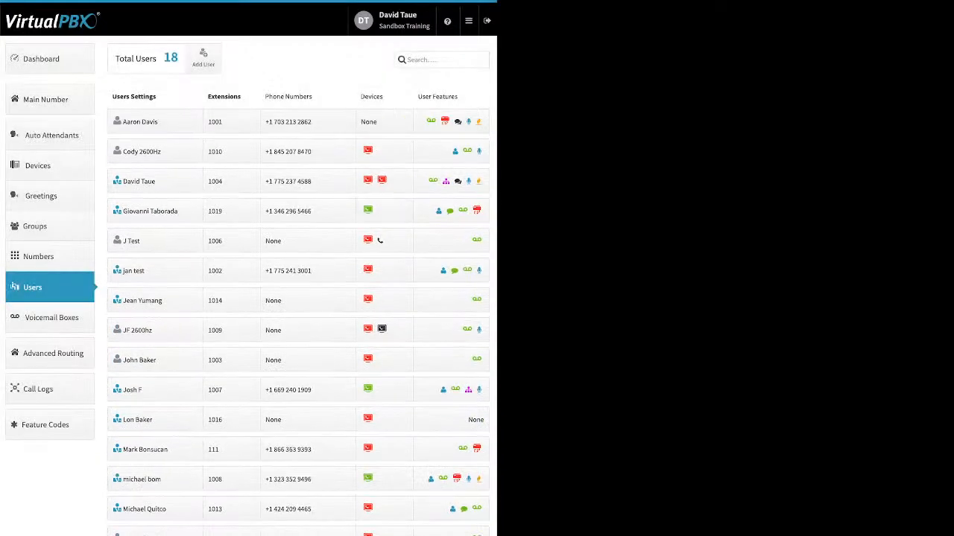
- Set extension 1004's Follow me to 120 s: dtwebphone 0–60 s first, DTsandSP 60–120 s, and save
click(436, 181)
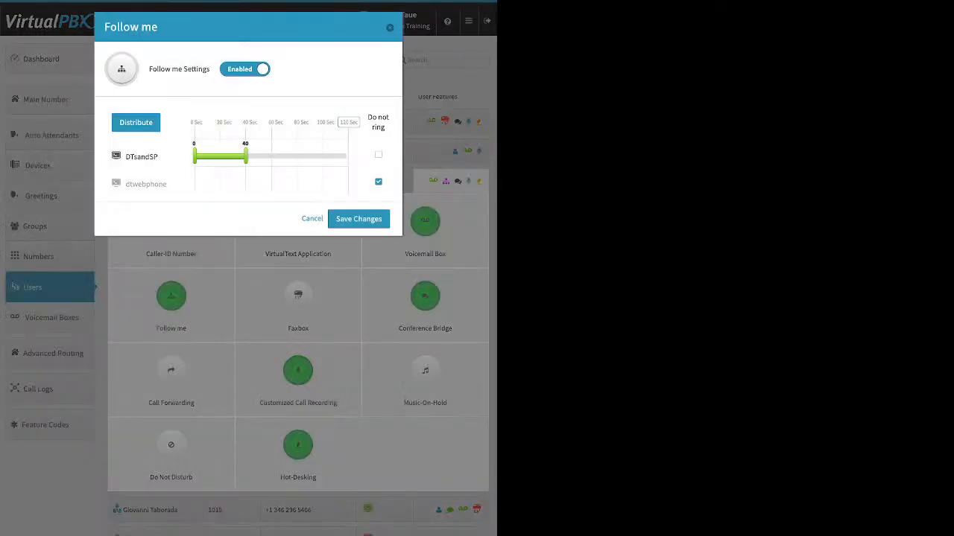
click(378, 182)
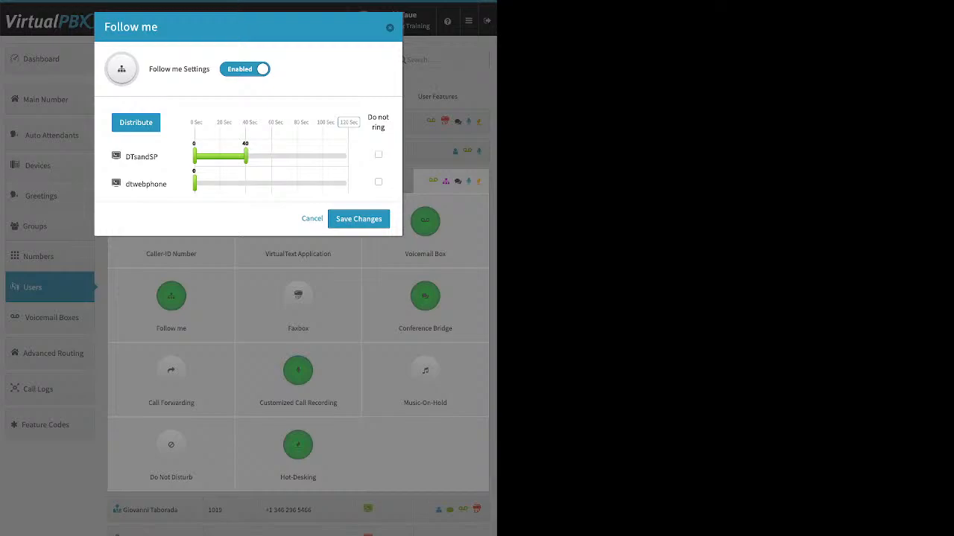
drag(195, 184, 251, 184)
click(349, 122)
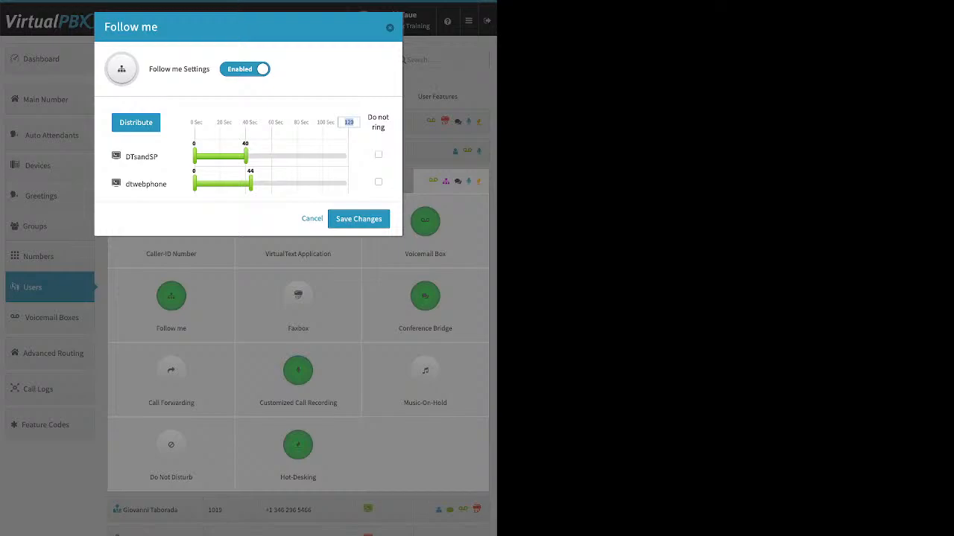
click(136, 123)
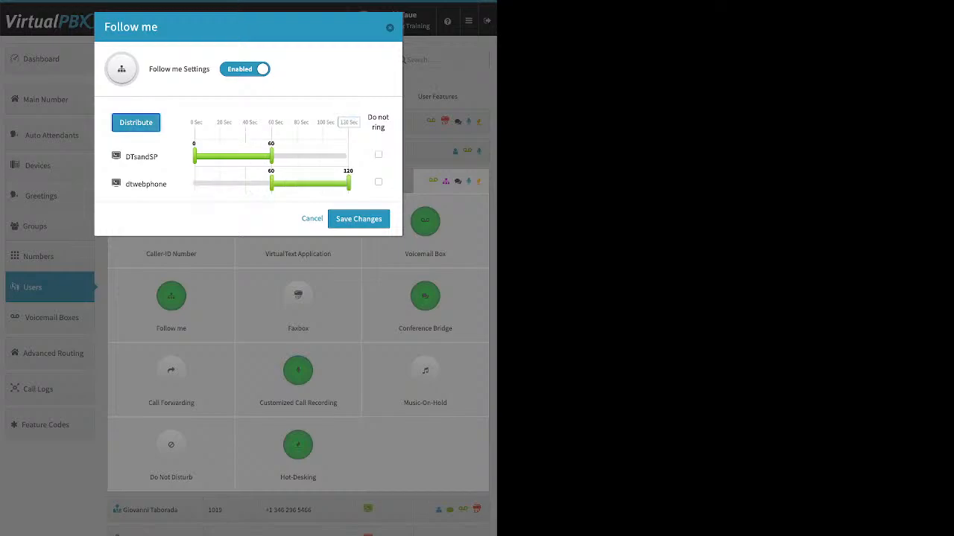
drag(141, 184, 166, 132)
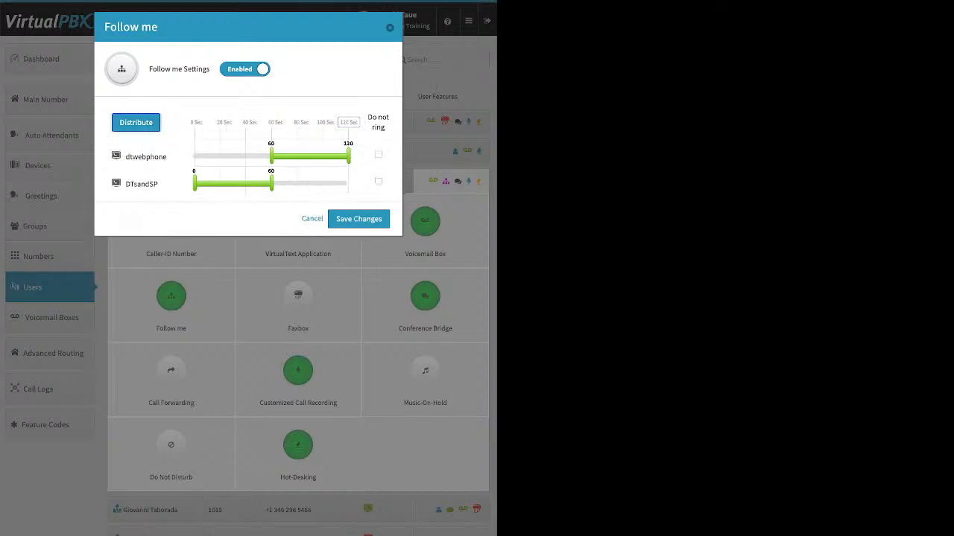
click(135, 123)
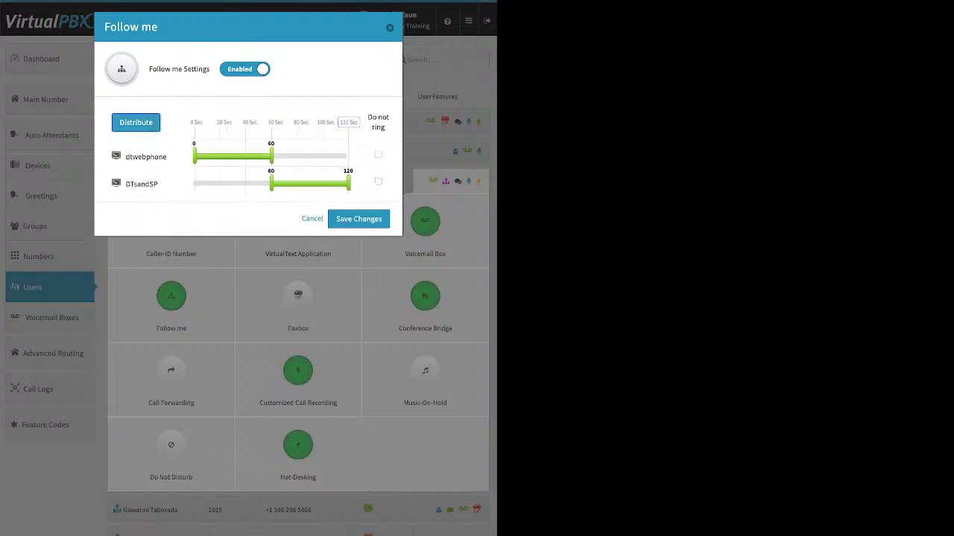
click(358, 219)
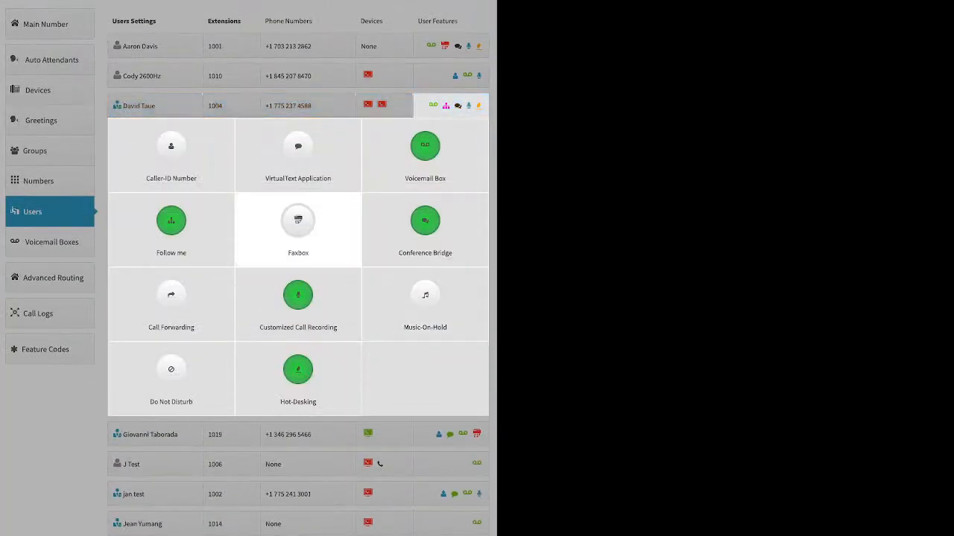
- Turn on the Faxbox and try assigning a new extension to receive faxes
click(298, 224)
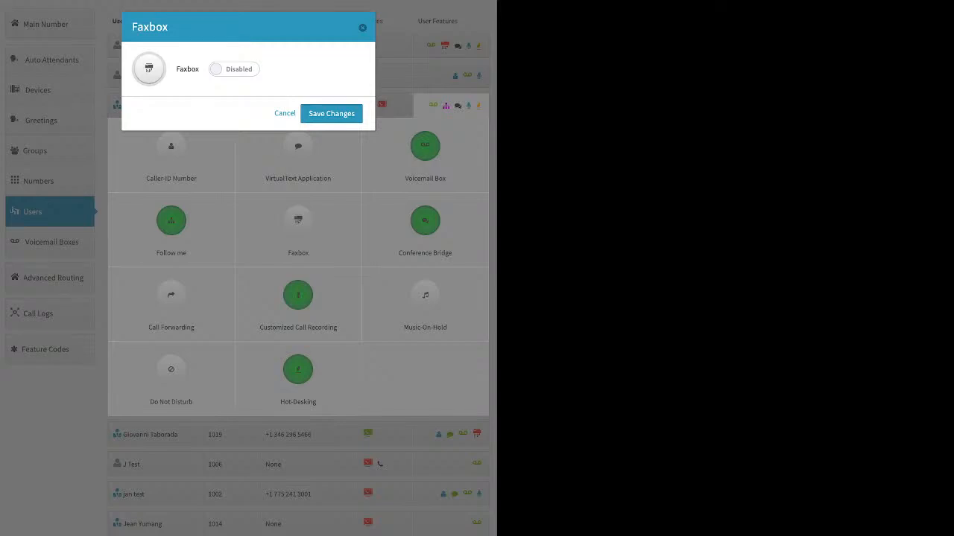
click(234, 69)
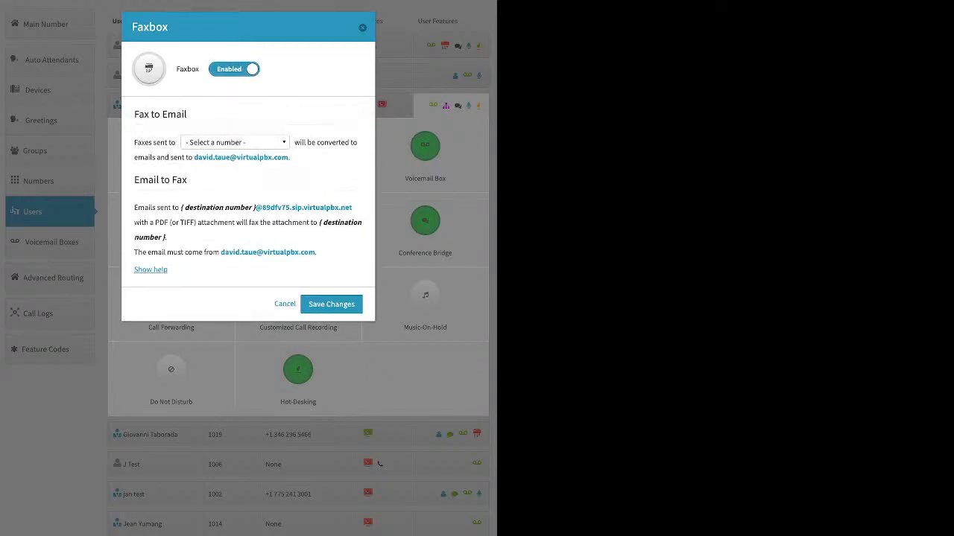
click(235, 143)
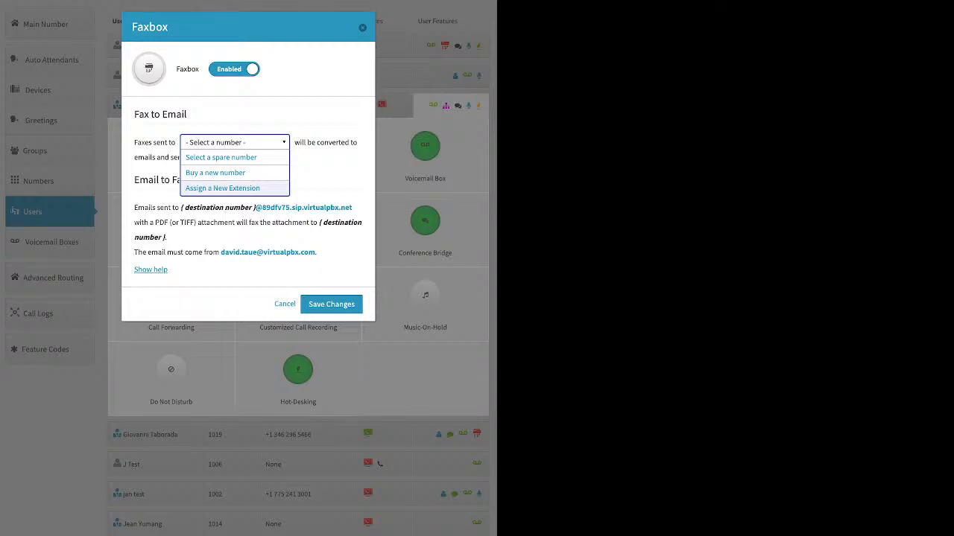
click(223, 189)
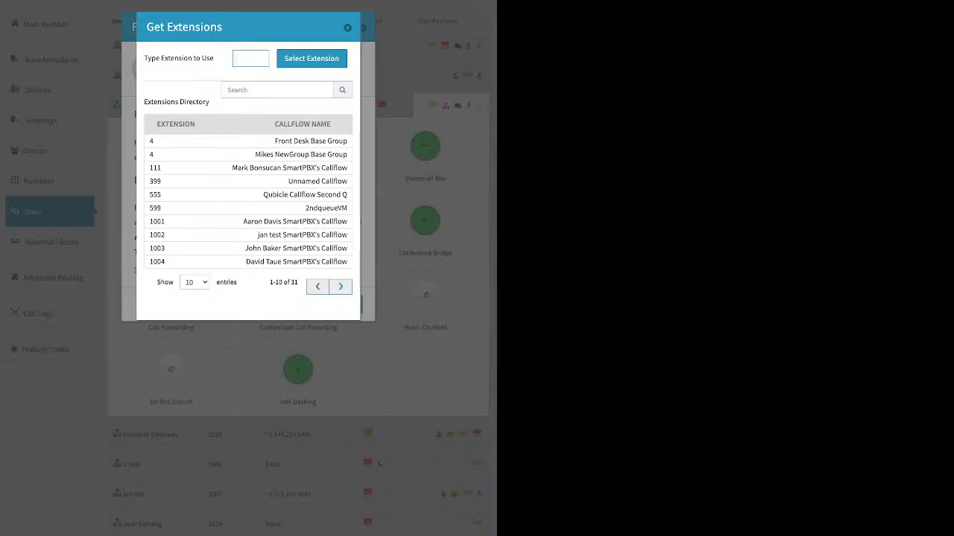
- Close the Faxbox without saving and view the Conference Bridge settings with room number 1004
key(Escape)
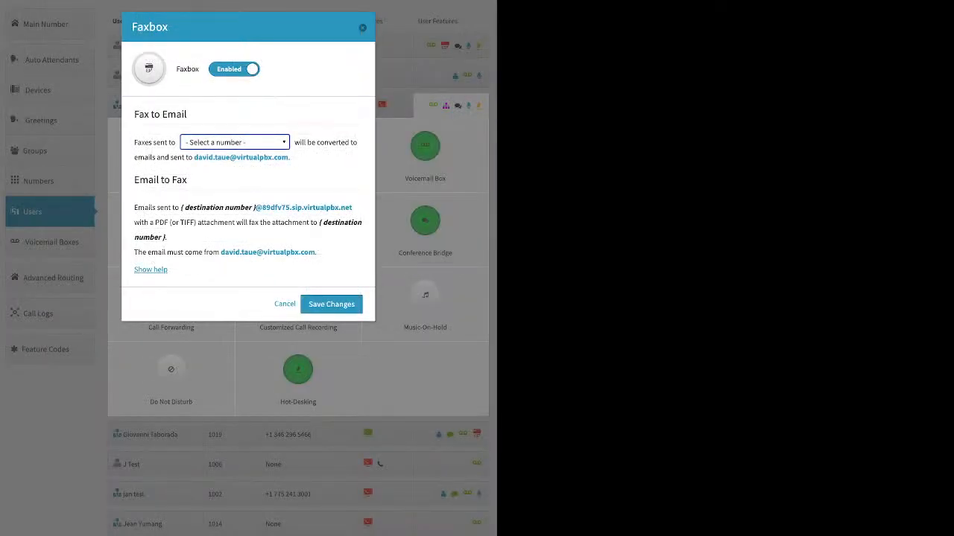
click(362, 27)
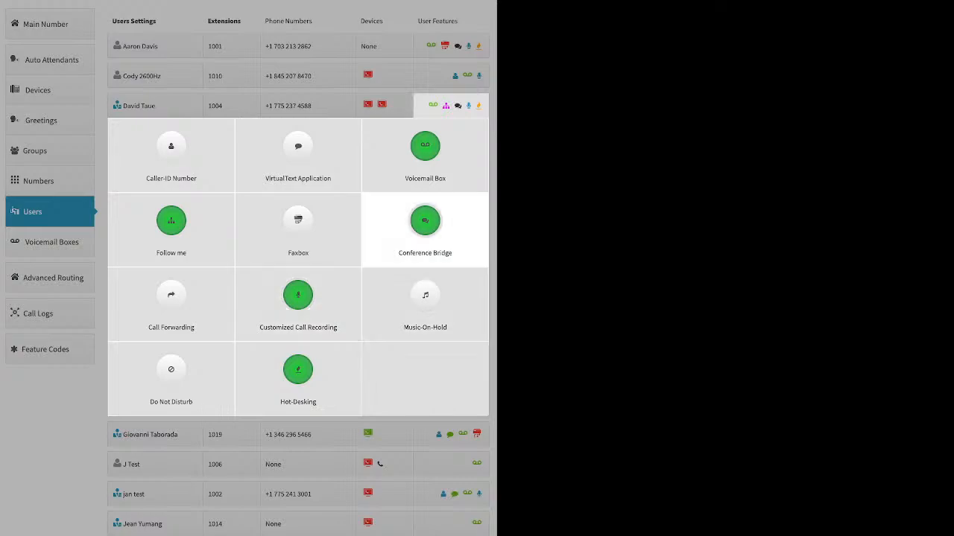
click(424, 223)
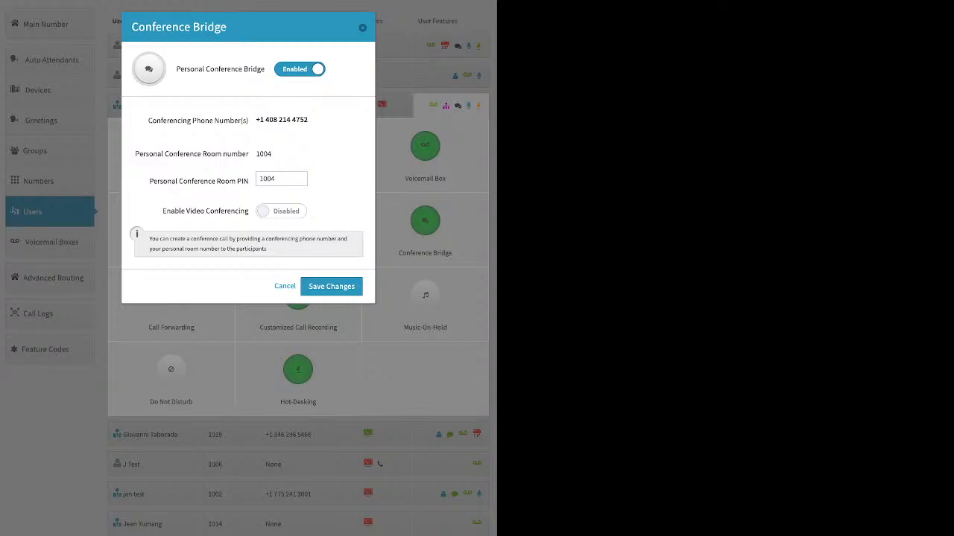
drag(135, 154, 273, 154)
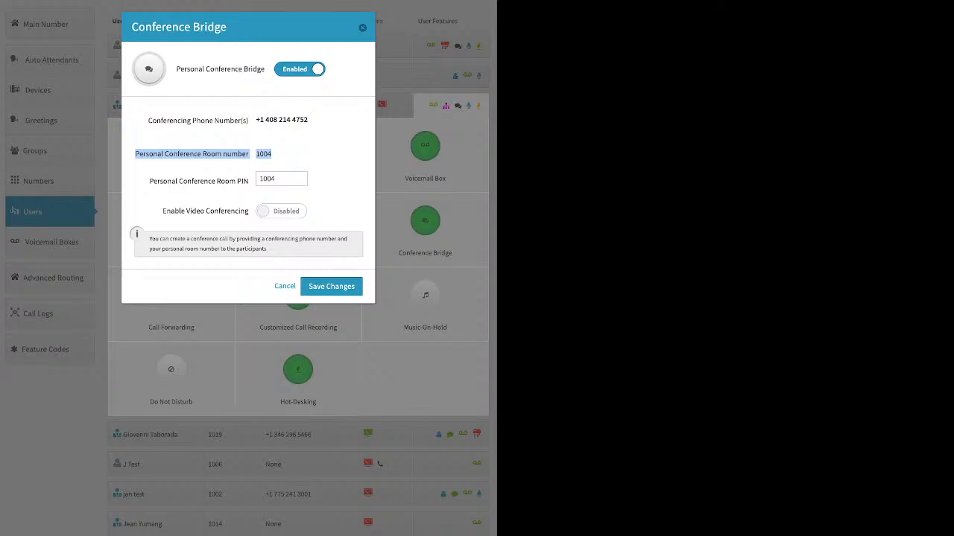
- Check the conference room PIN and close the Conference Bridge settings unchanged
drag(278, 179, 259, 179)
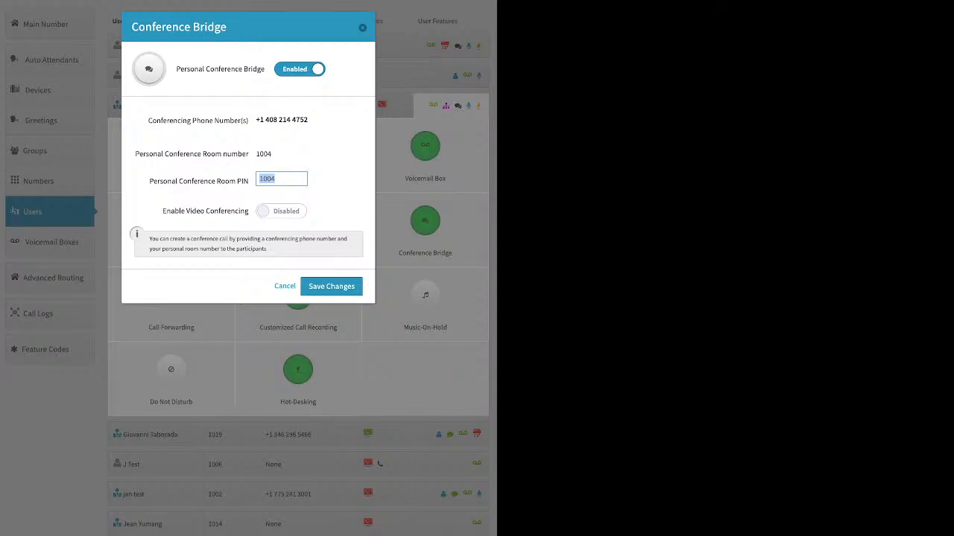
key(Escape)
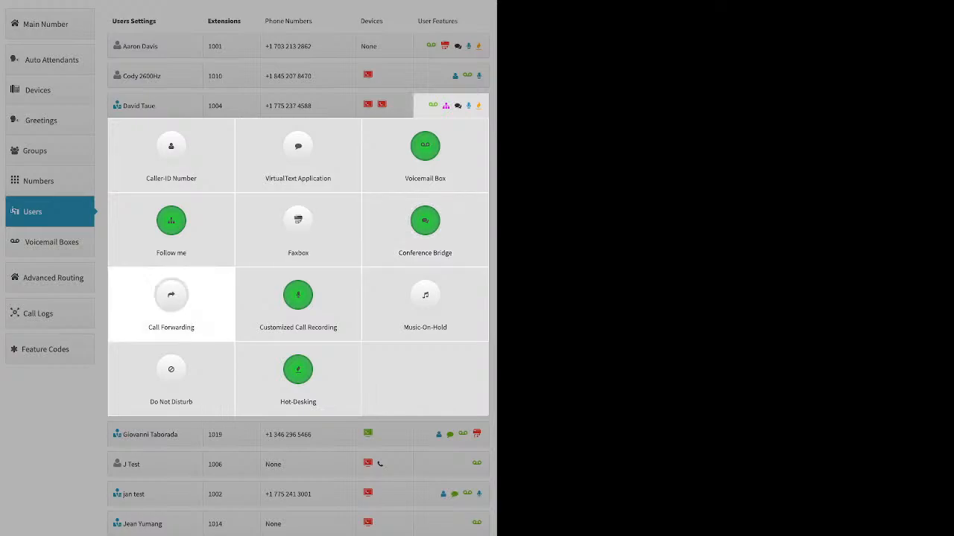
click(171, 298)
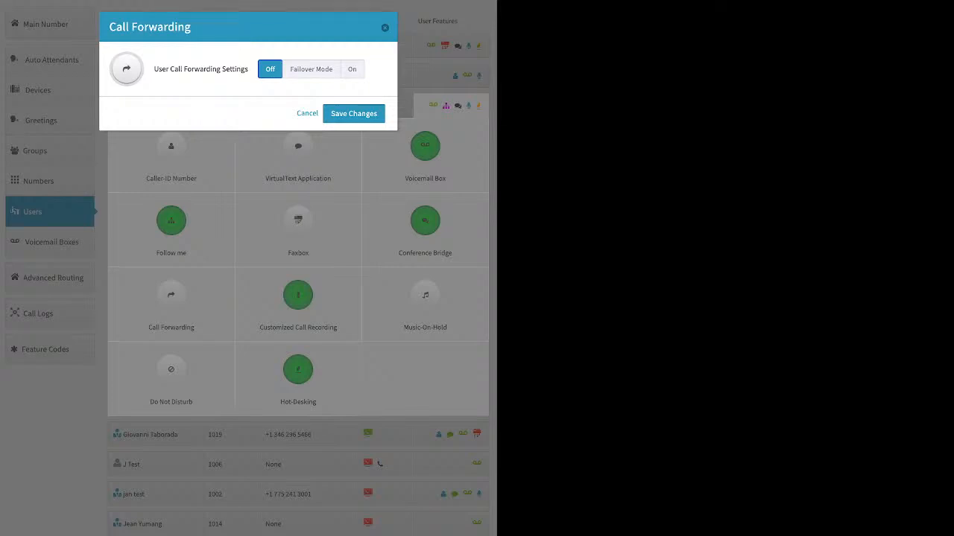
click(312, 69)
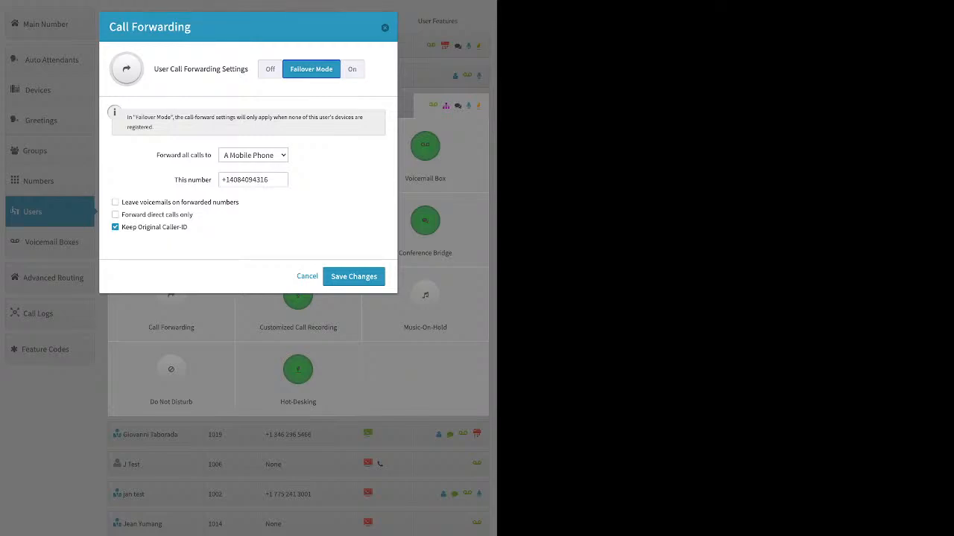
click(385, 28)
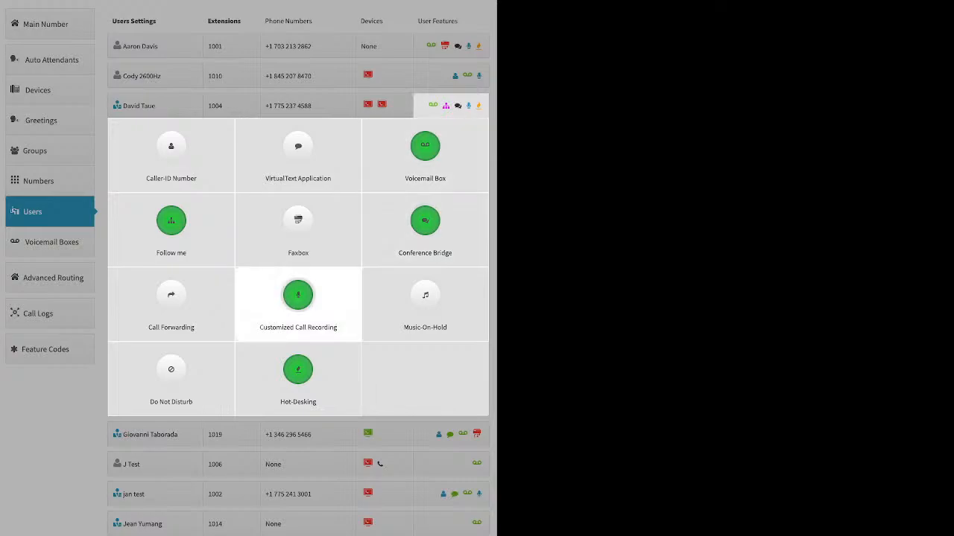
- In Customized Call Recording, reset rows to account default, then turn recording On for all four call types
click(298, 298)
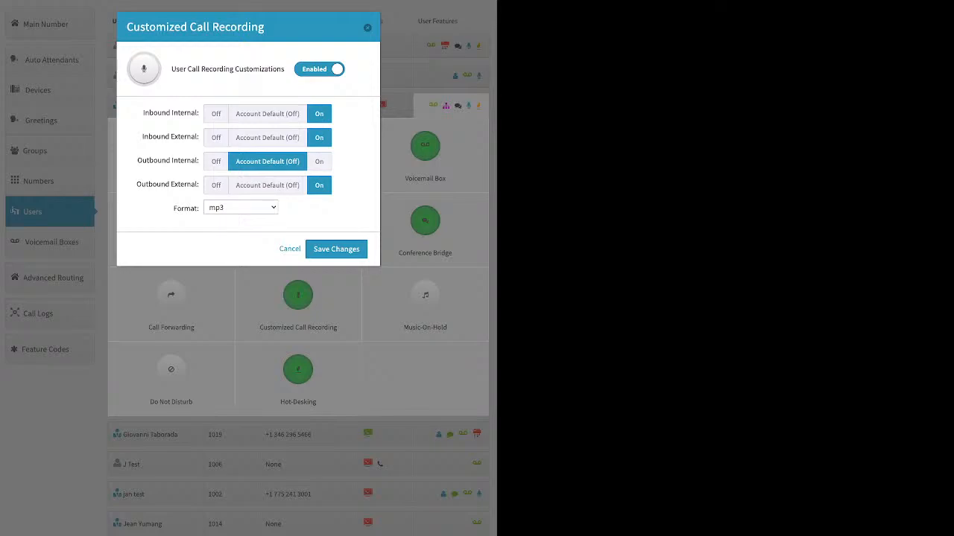
click(268, 138)
click(271, 114)
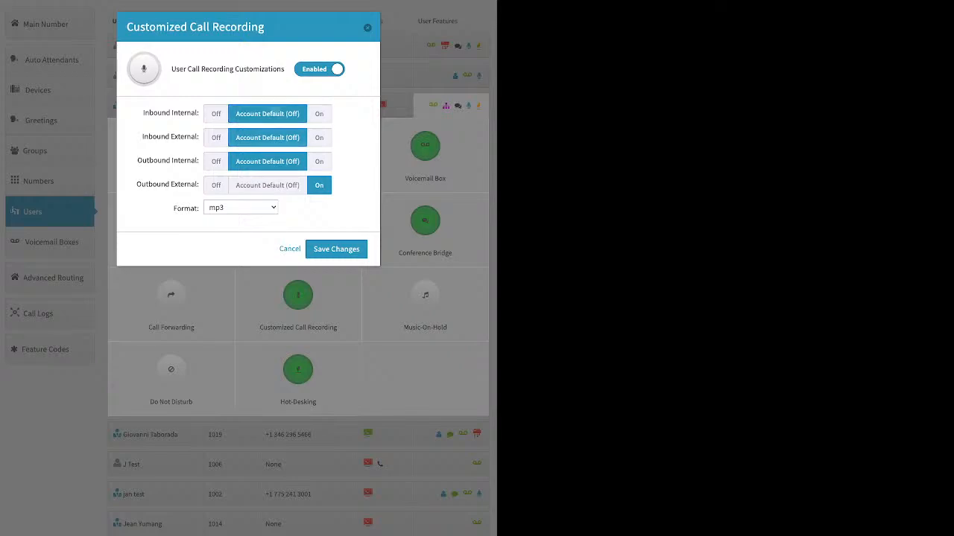
click(268, 185)
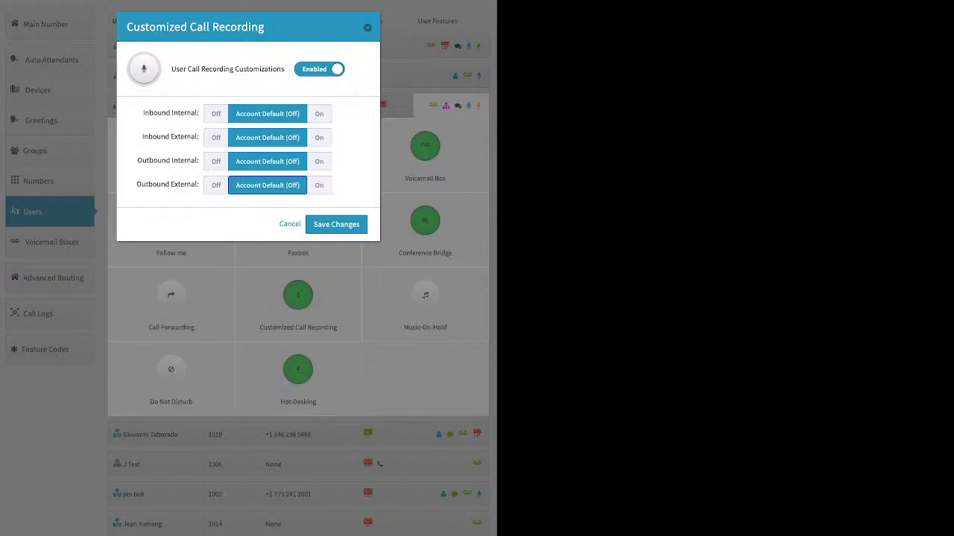
click(319, 114)
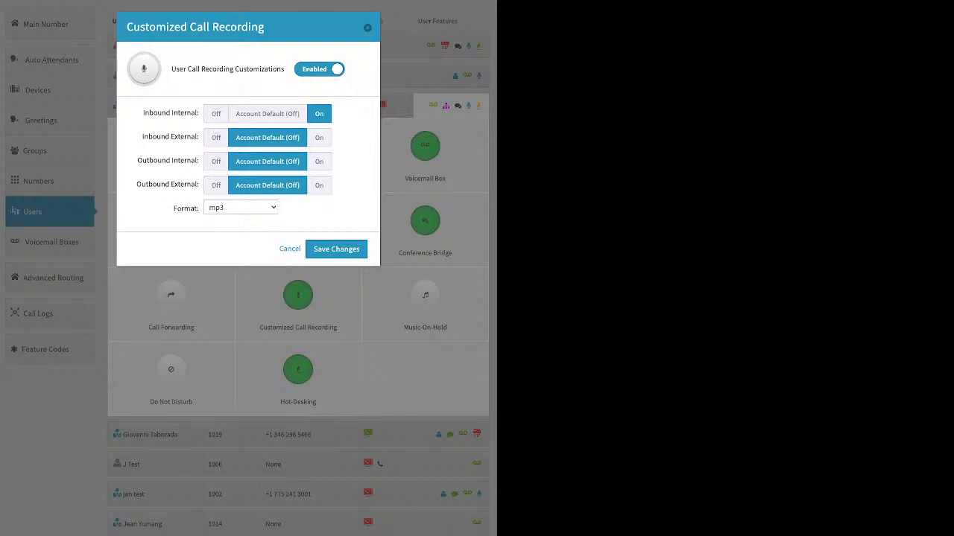
click(319, 138)
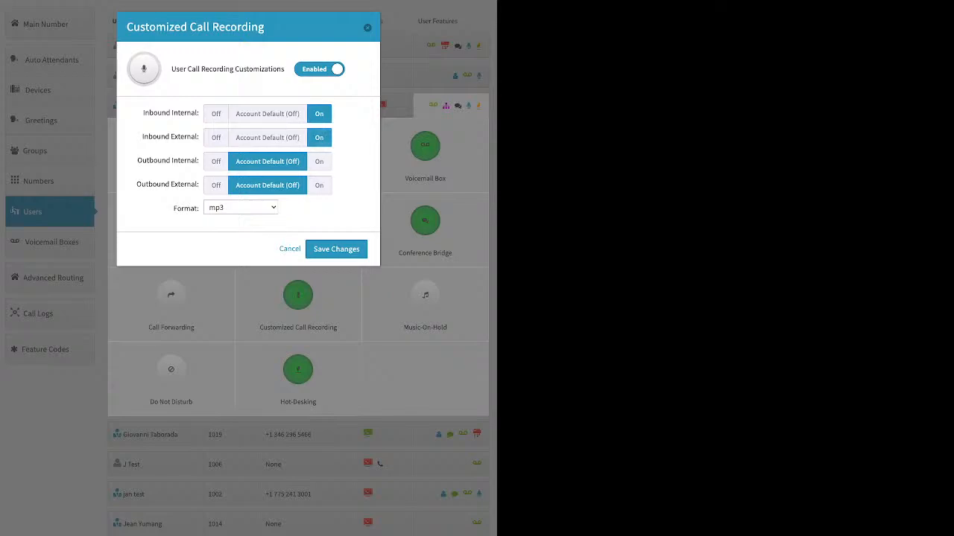
click(319, 162)
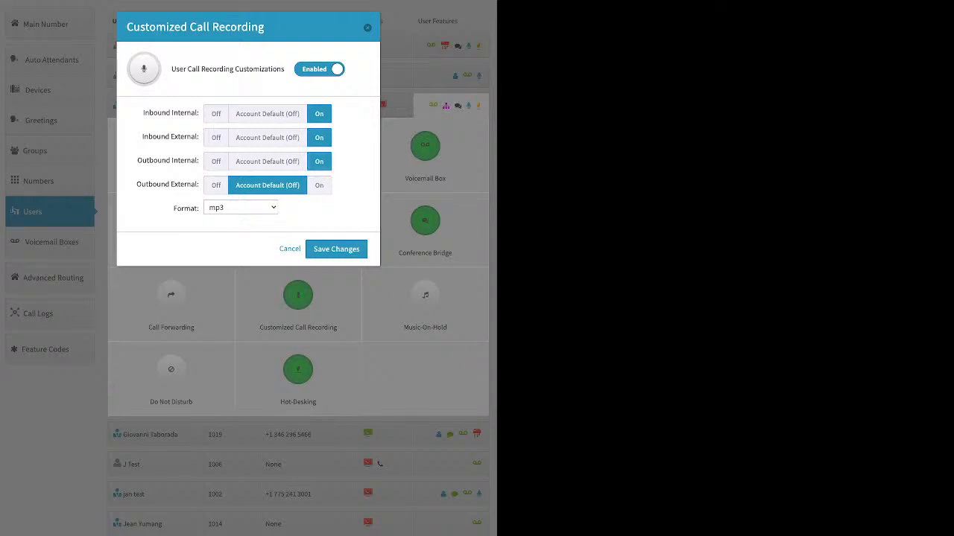
click(319, 186)
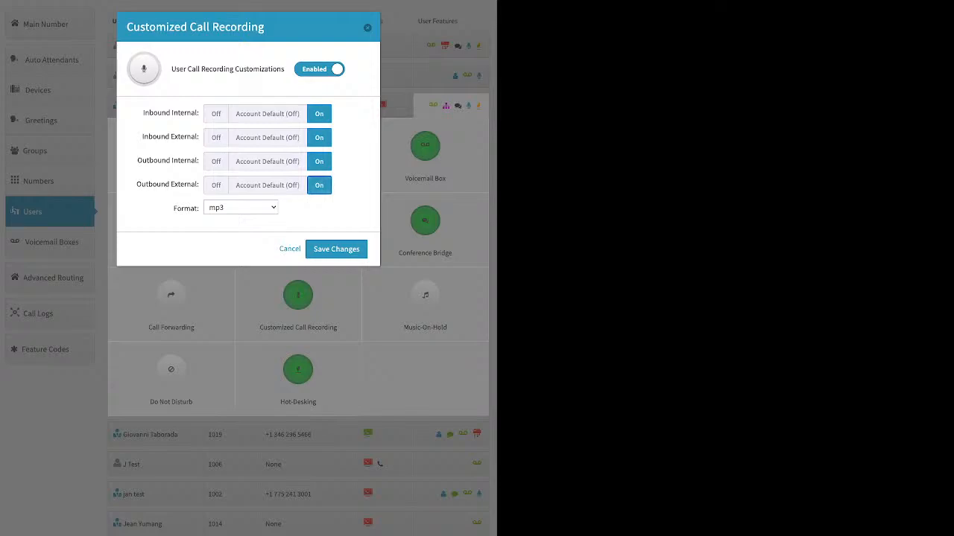
click(367, 28)
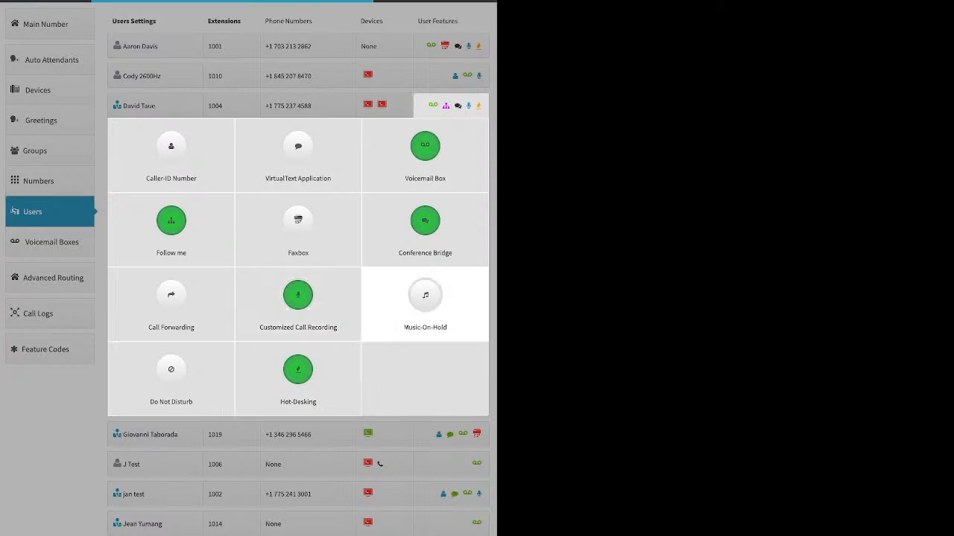
- Try enabling Music-On-Hold and uploading hold music, discard the changes, and open Do Not Disturb
click(425, 302)
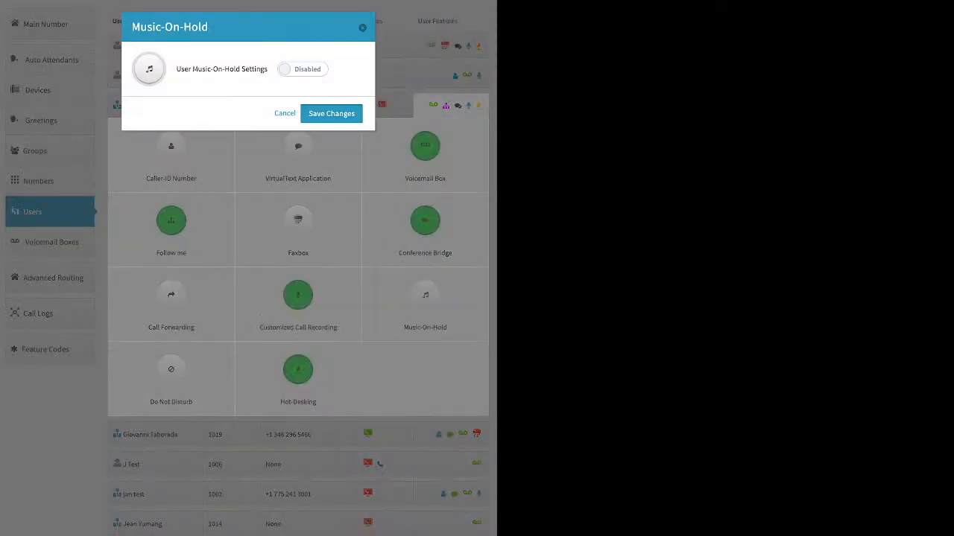
click(302, 69)
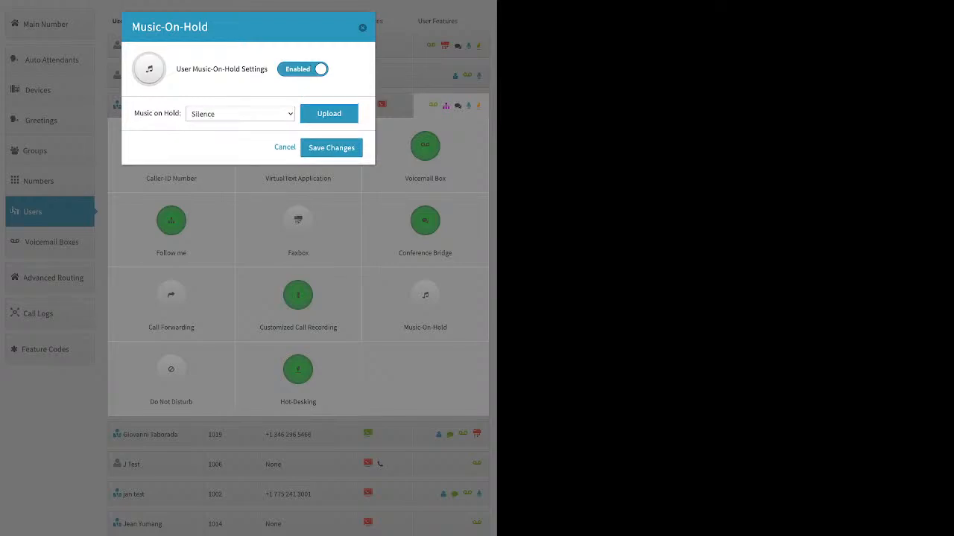
click(328, 114)
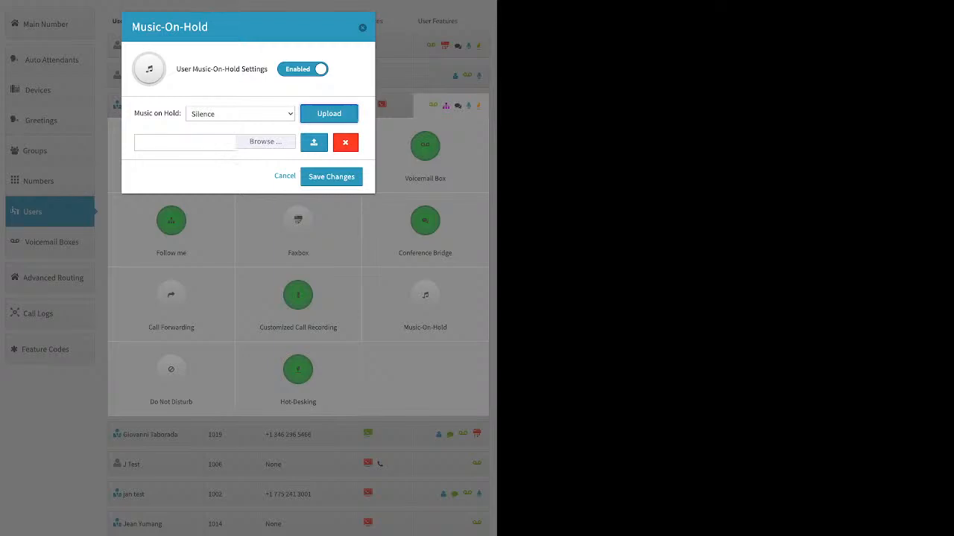
click(284, 176)
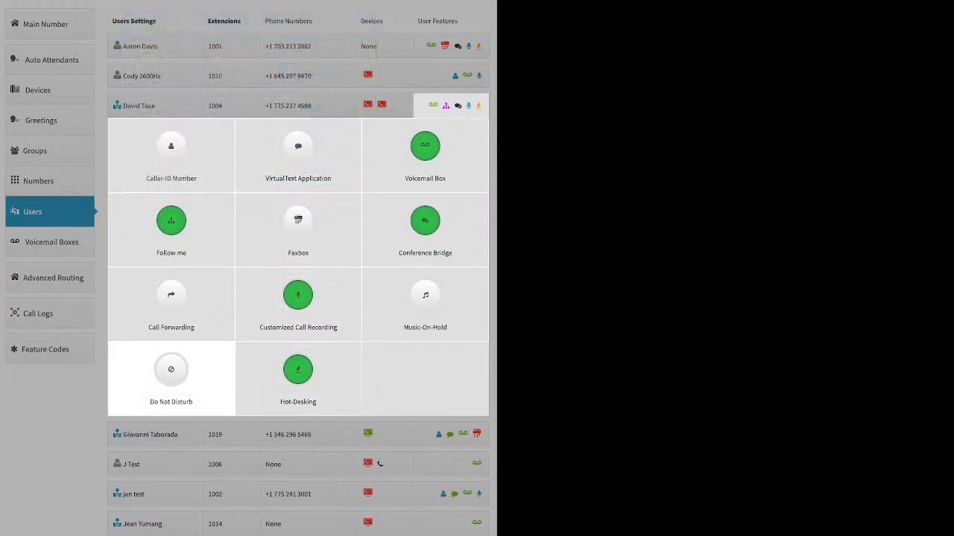
click(171, 377)
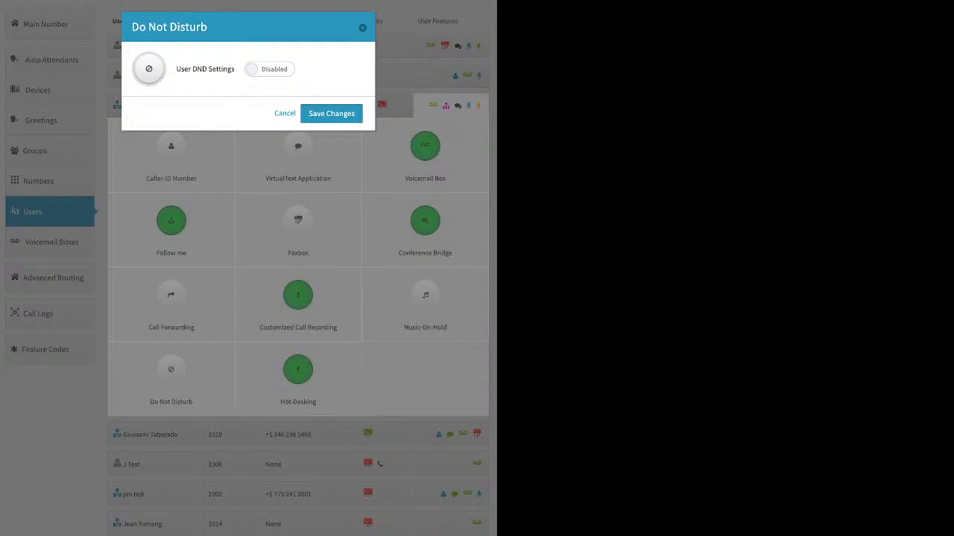
- Close Do Not Disturb unchanged and open Hot-Desking, which shows Hotdesk ID 1008
click(285, 114)
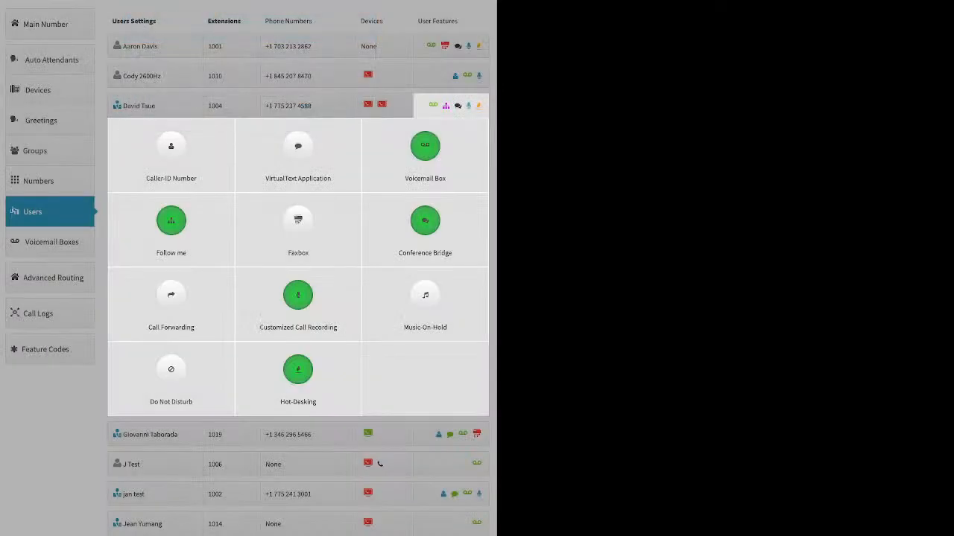
click(298, 369)
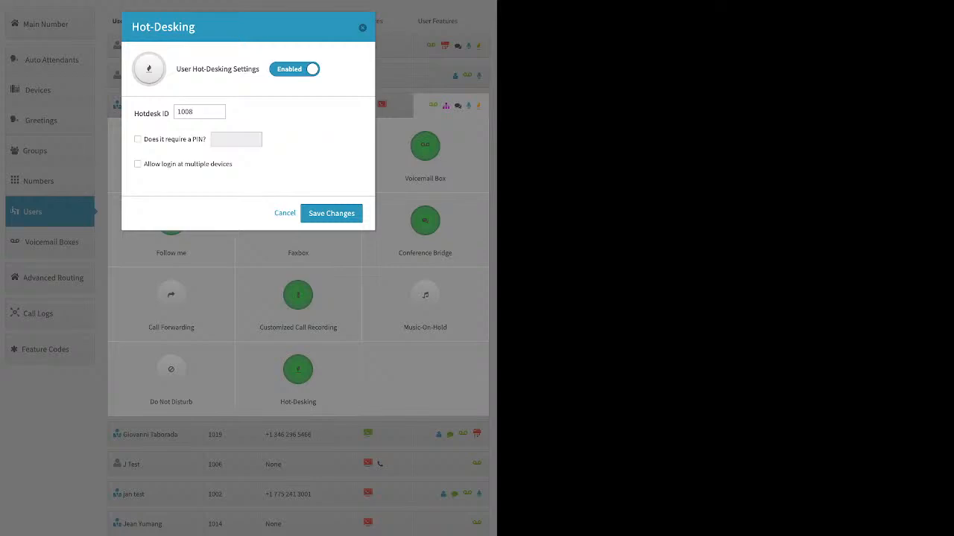
- Toggle the PIN requirement for Hotdesk ID 1008 on and back off, then cancel without saving
double_click(191, 112)
click(138, 139)
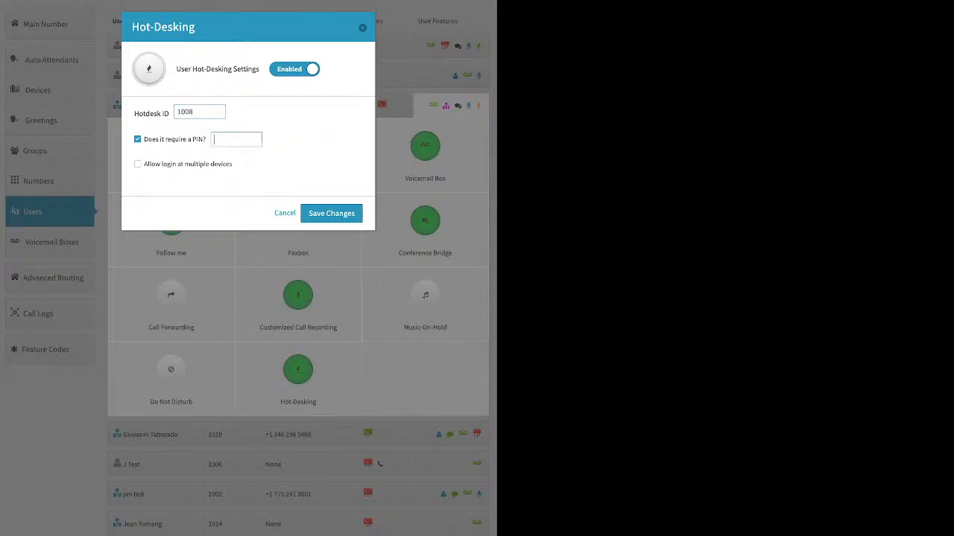
click(138, 140)
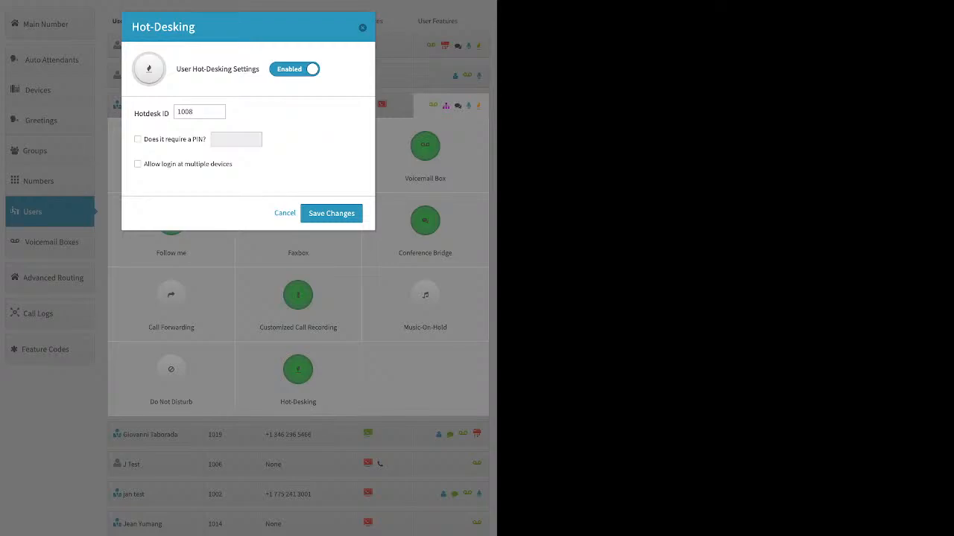
click(284, 213)
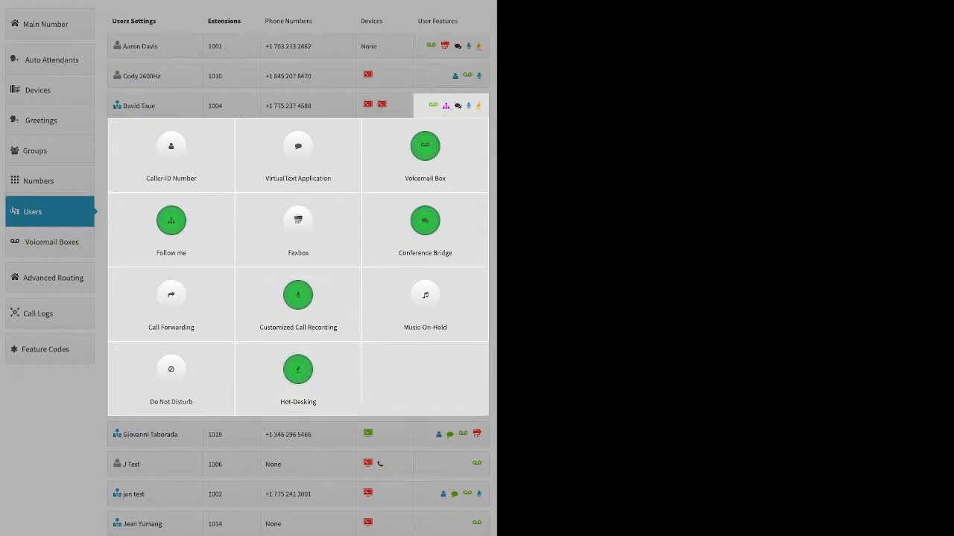
- Collapse the user's features and go to the Voicemail Boxes list
click(69, 249)
scroll(68, 248, up, 1)
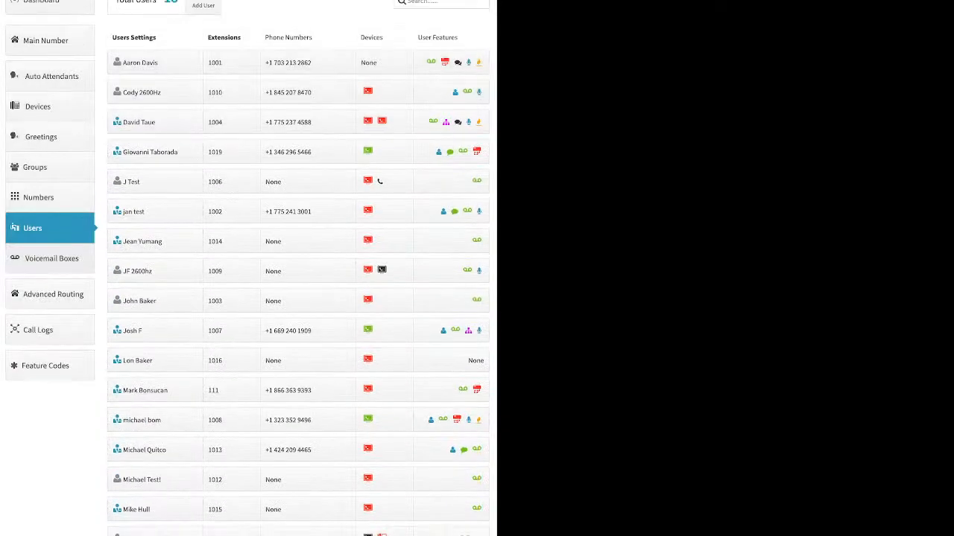
click(51, 258)
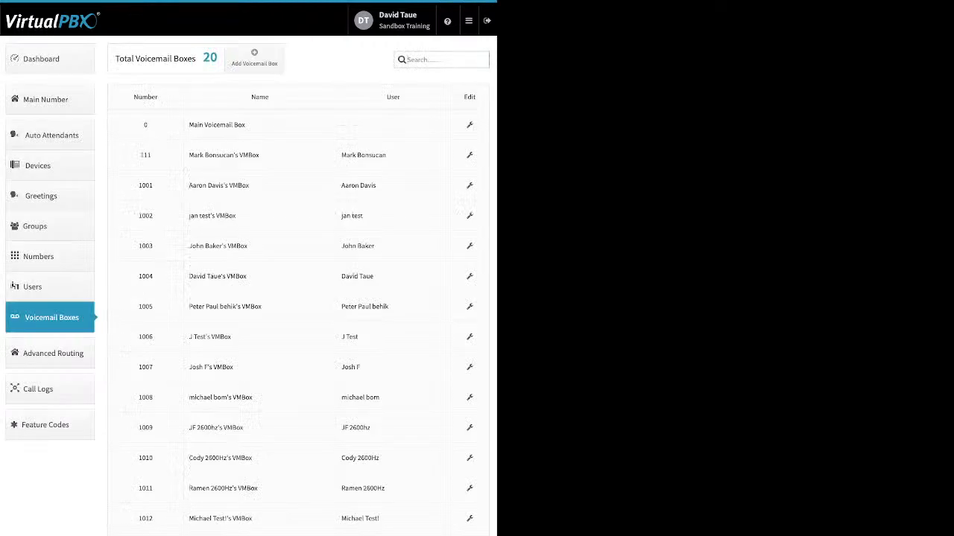
- Preview and dismiss the Add Voicemail Box form, then edit the Main Voicemail Box (number 0)
click(254, 58)
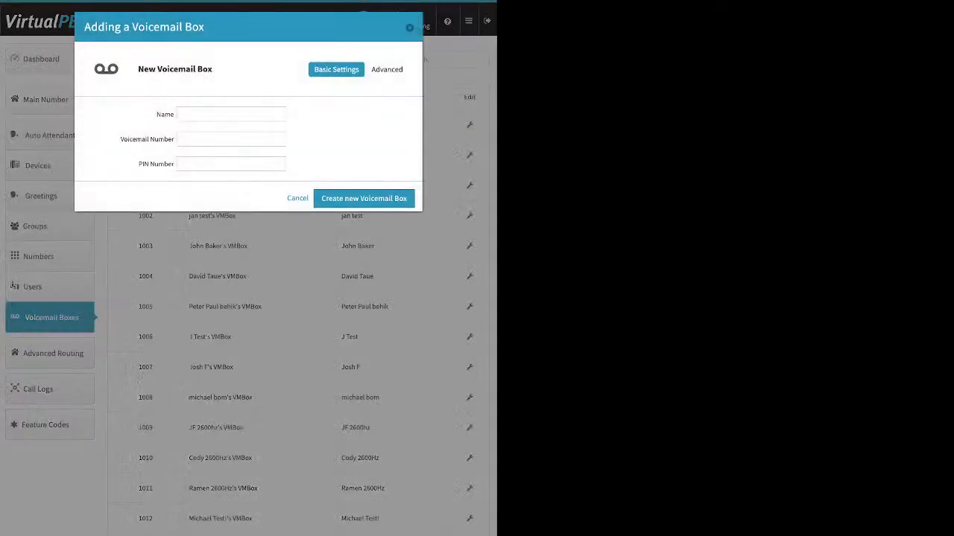
drag(175, 164, 121, 139)
key(Escape)
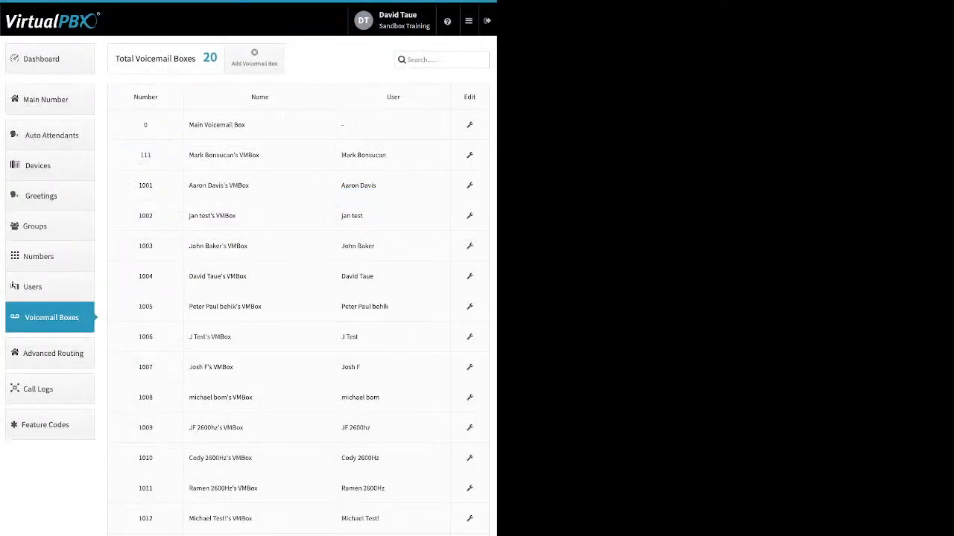
click(470, 125)
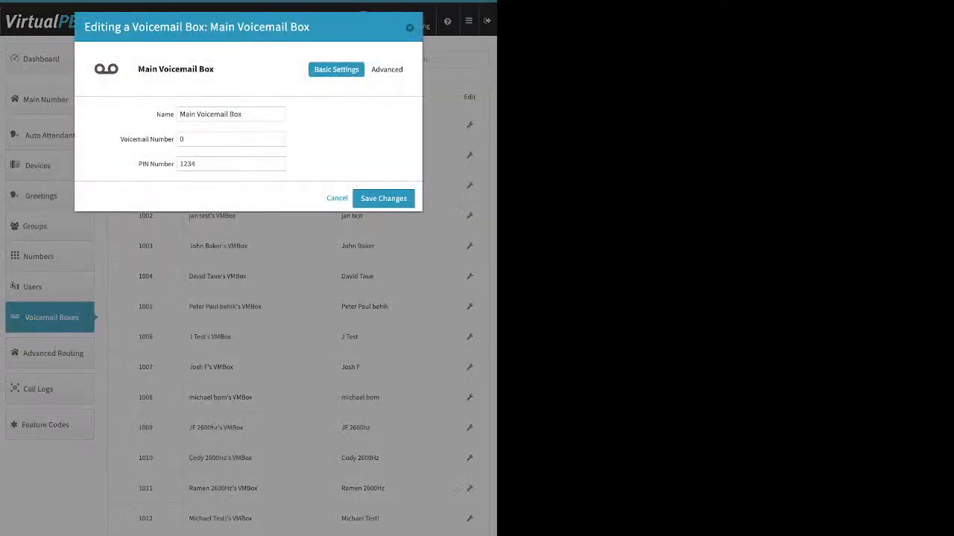
- Under Greeting Media, set the Temporary greeting to Silence, then view the empty Recipients panel
double_click(196, 163)
click(388, 69)
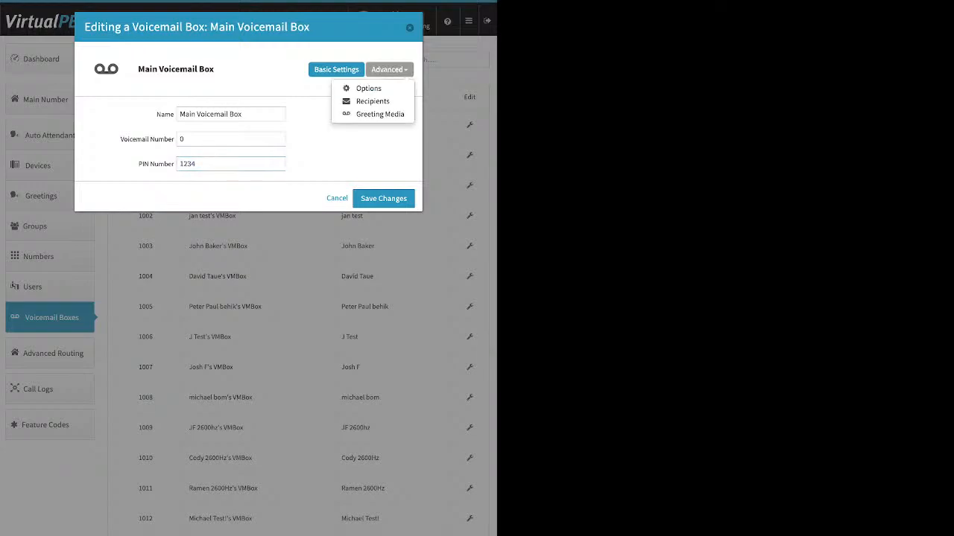
click(376, 114)
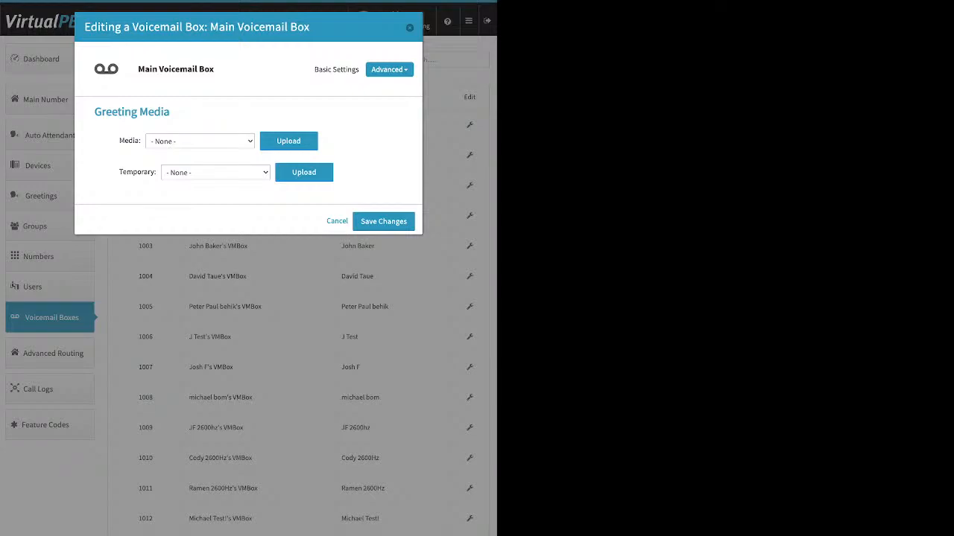
drag(120, 172, 157, 172)
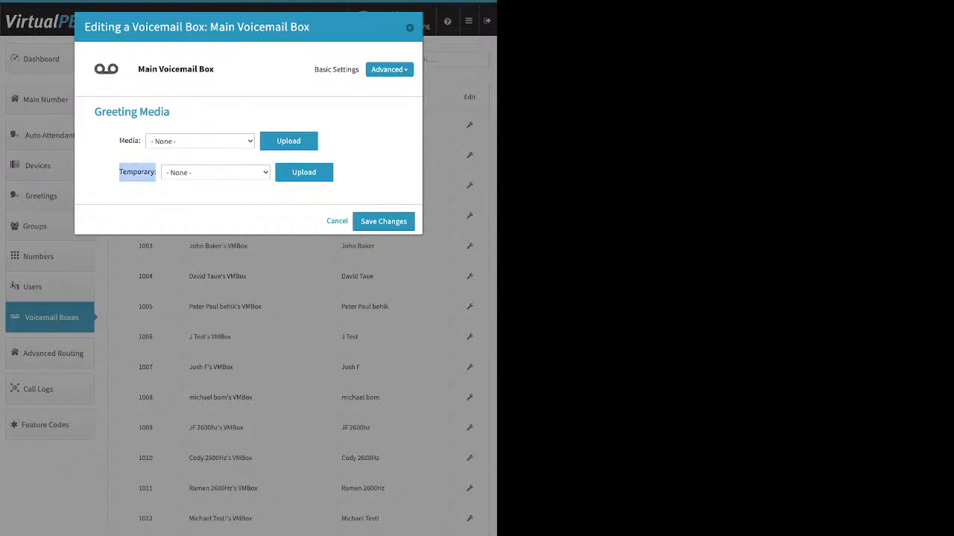
click(215, 172)
click(17, 15)
click(223, 194)
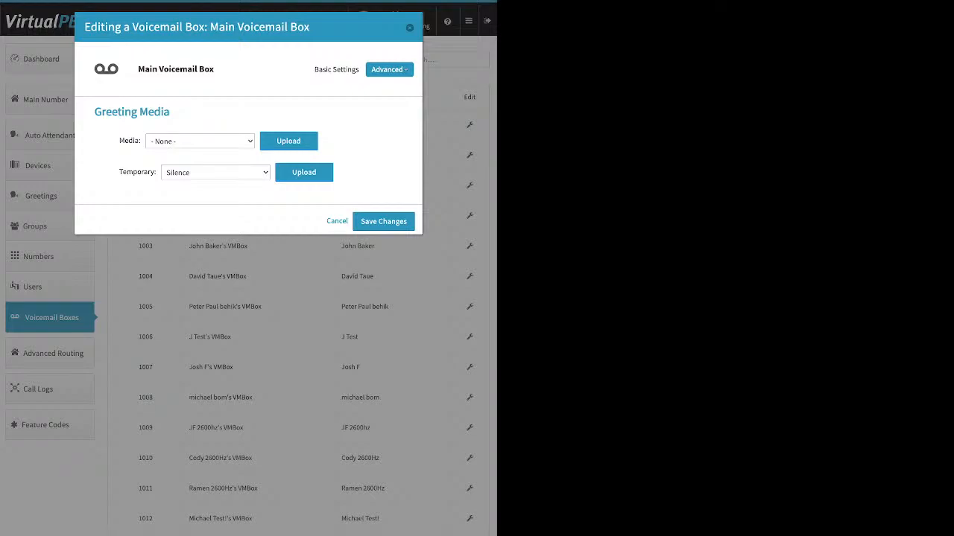
click(389, 69)
click(372, 102)
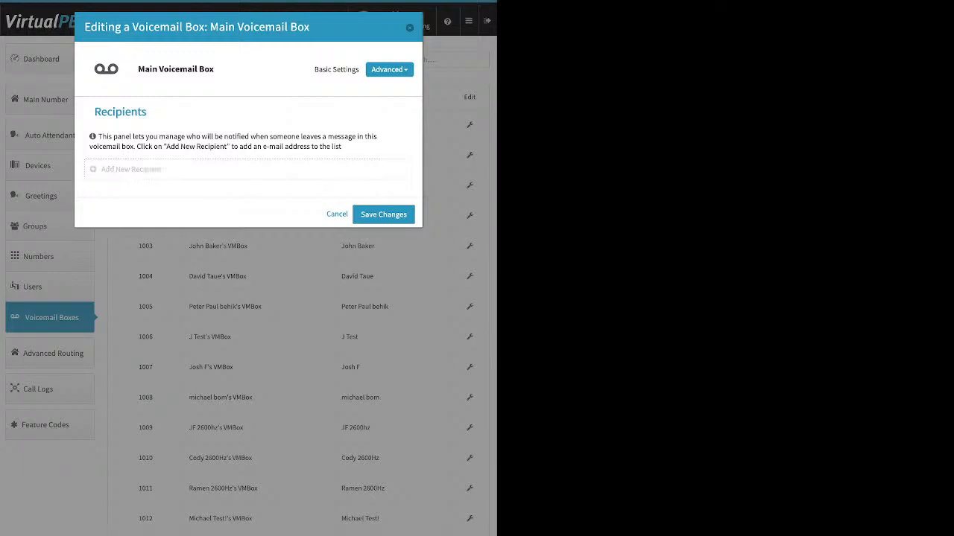
- Start a new recipient, review the Already Setup? and Announce only-mode options, then close and go to Advanced Routing
click(131, 170)
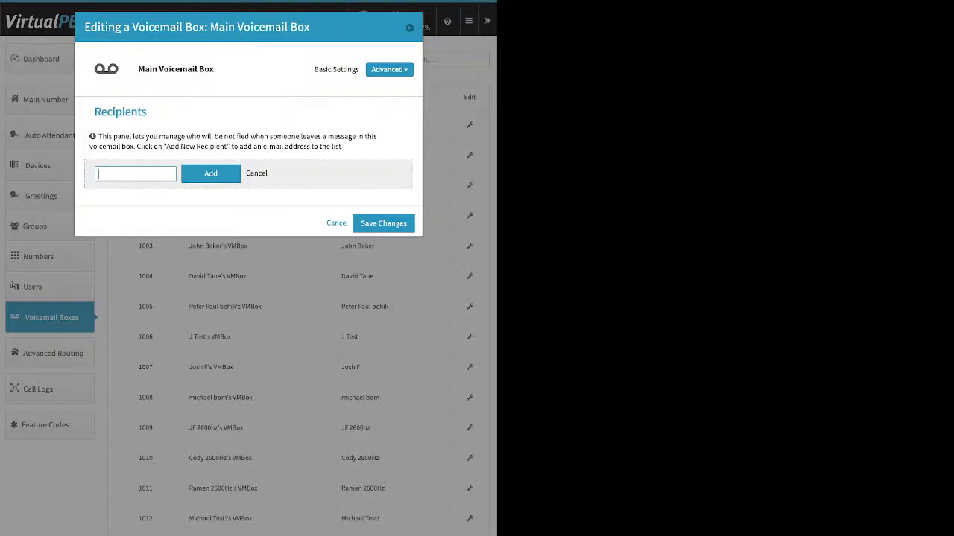
click(389, 69)
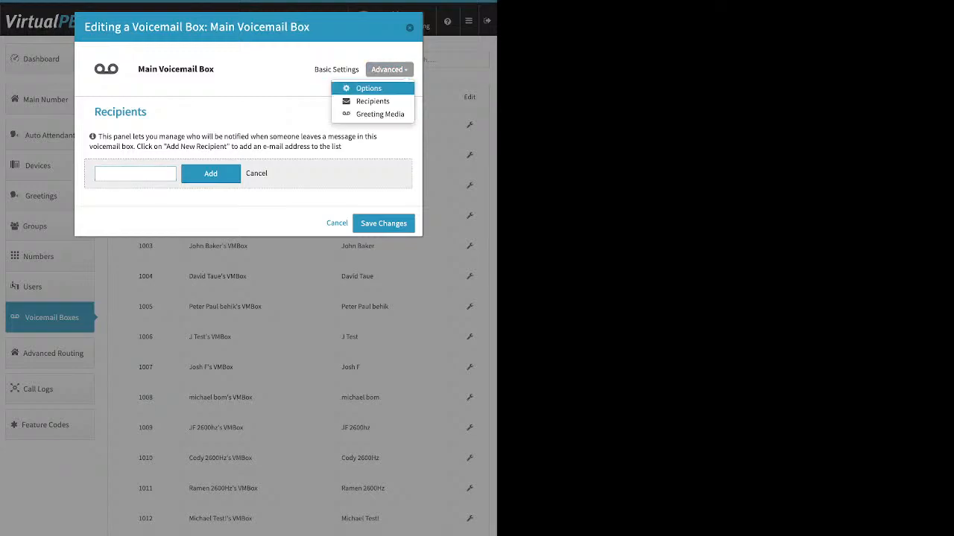
click(396, 88)
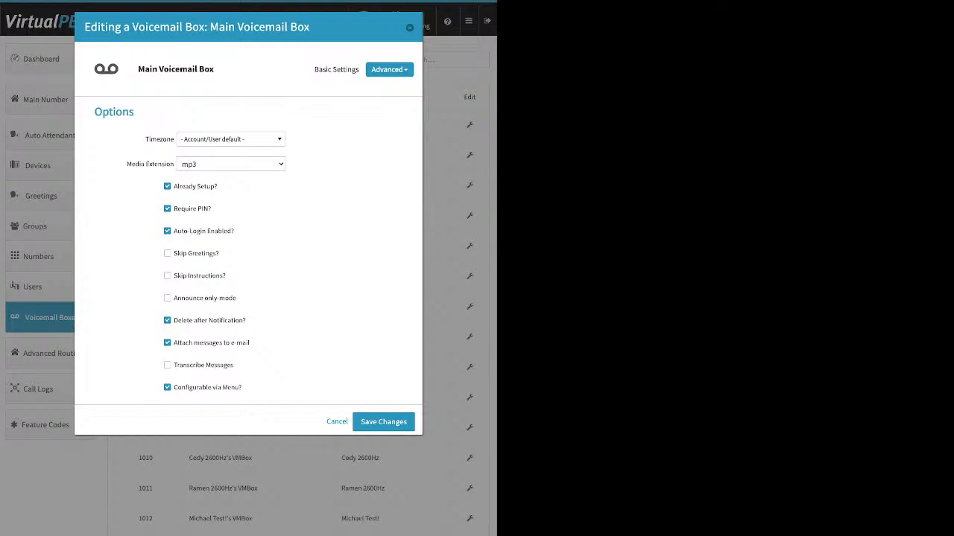
drag(218, 187, 177, 187)
drag(237, 298, 174, 298)
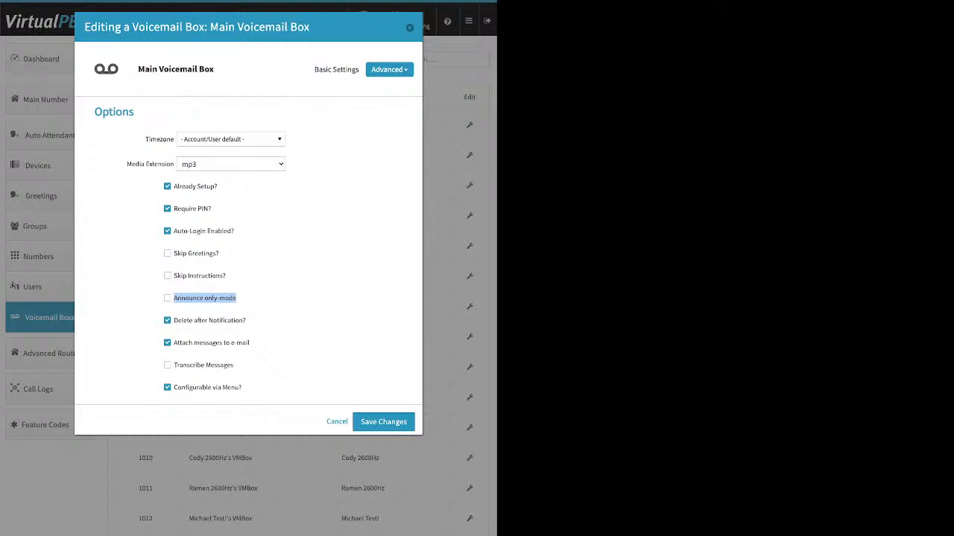
click(410, 27)
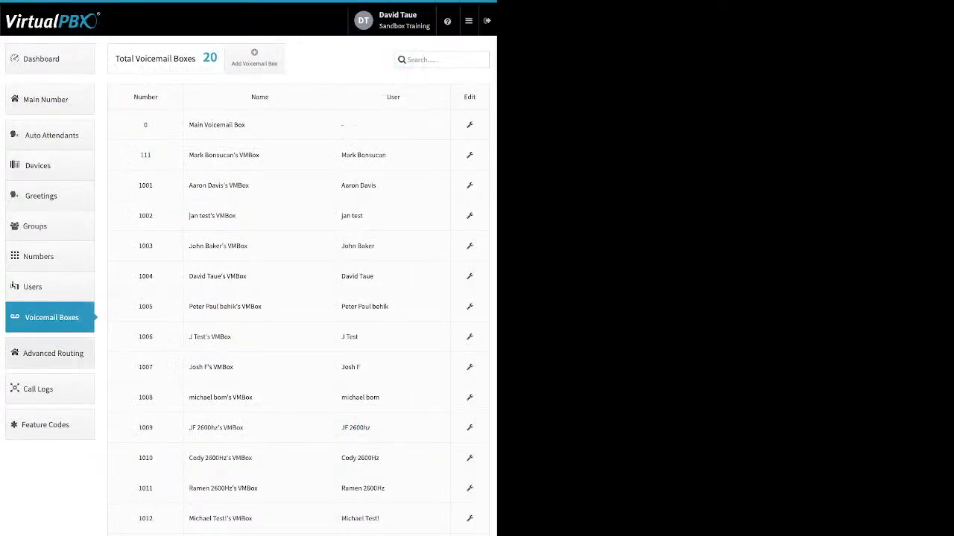
click(53, 353)
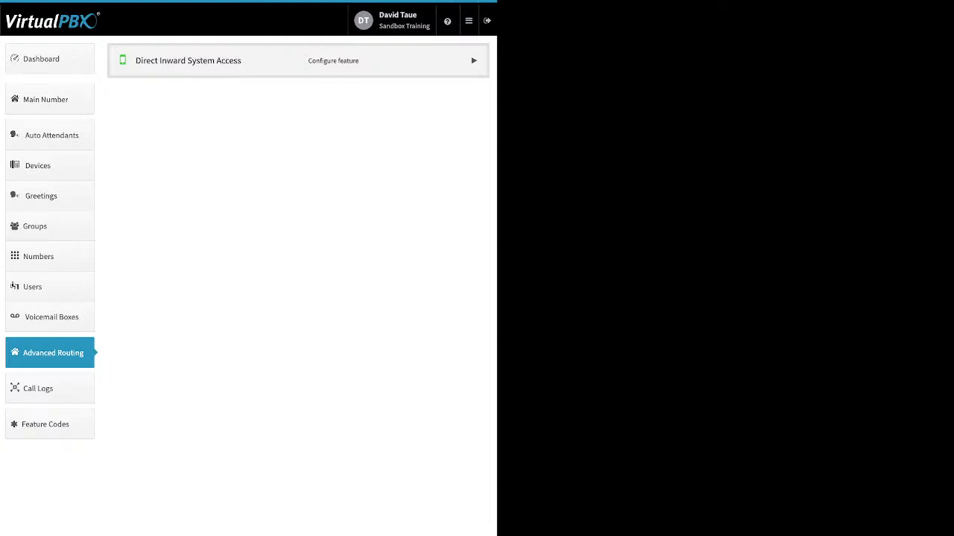
- Enable Direct Inward System Access, replace extension 1017 with 7302 in its settings, and save
click(474, 60)
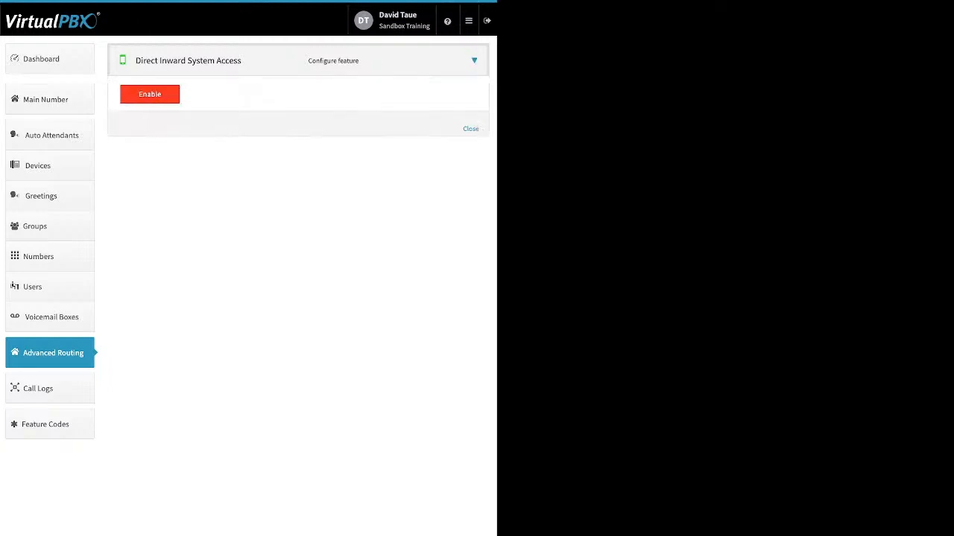
click(150, 94)
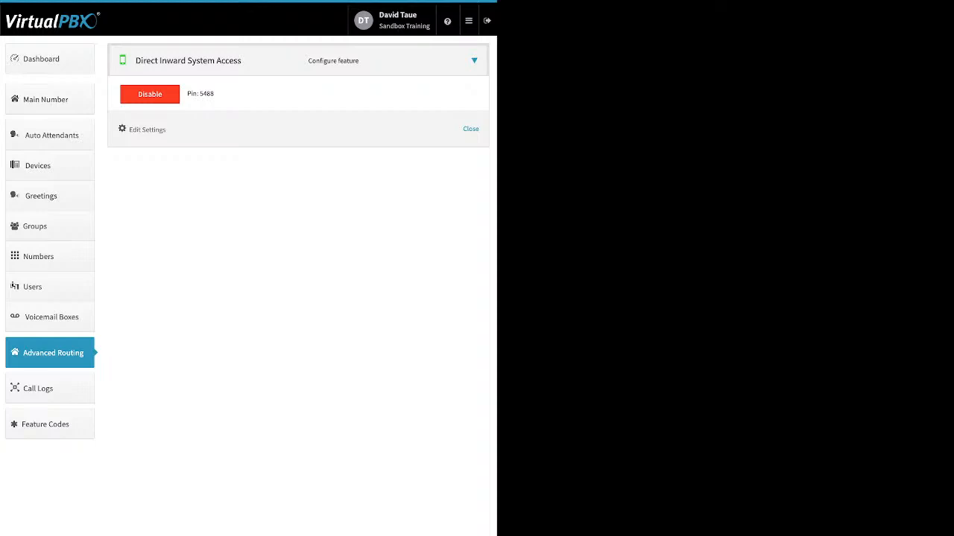
click(146, 129)
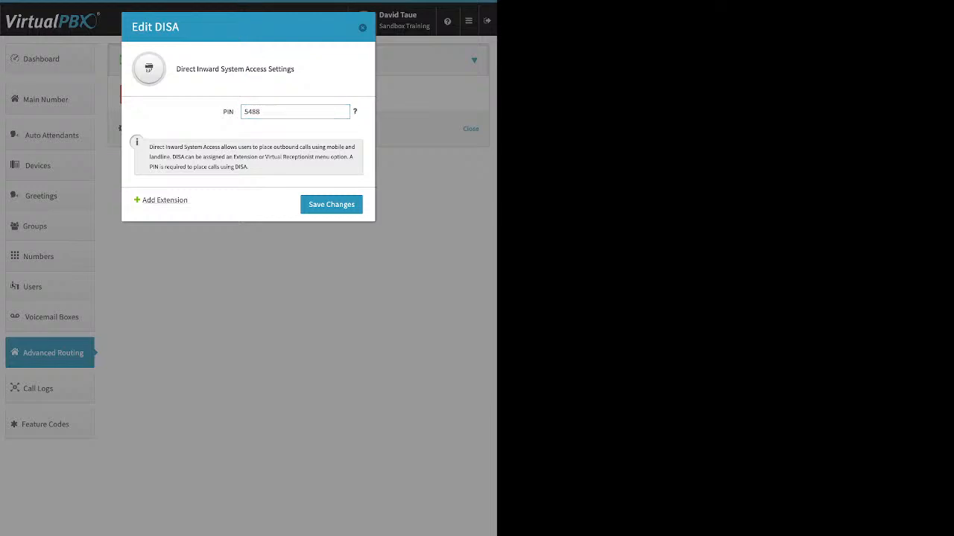
click(164, 200)
double_click(253, 136)
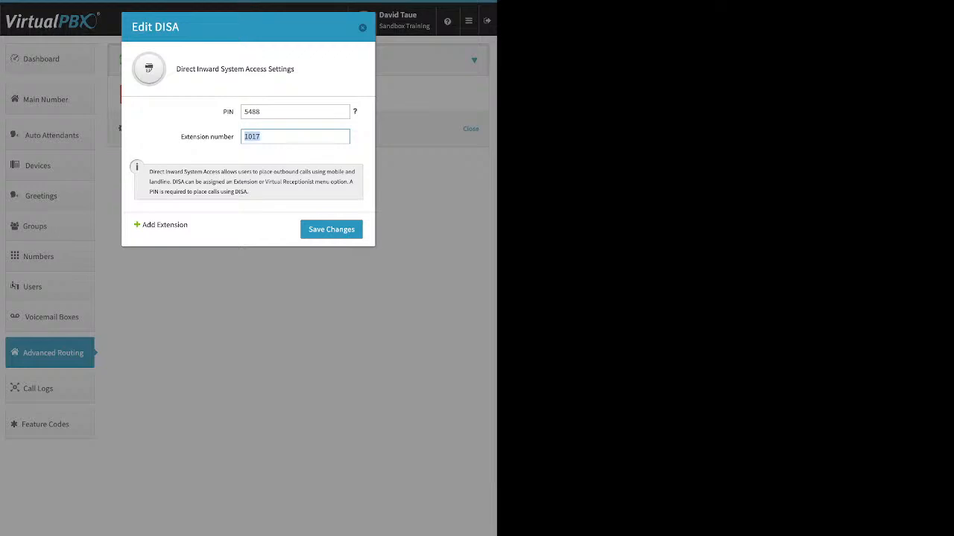
text(7302)
click(331, 228)
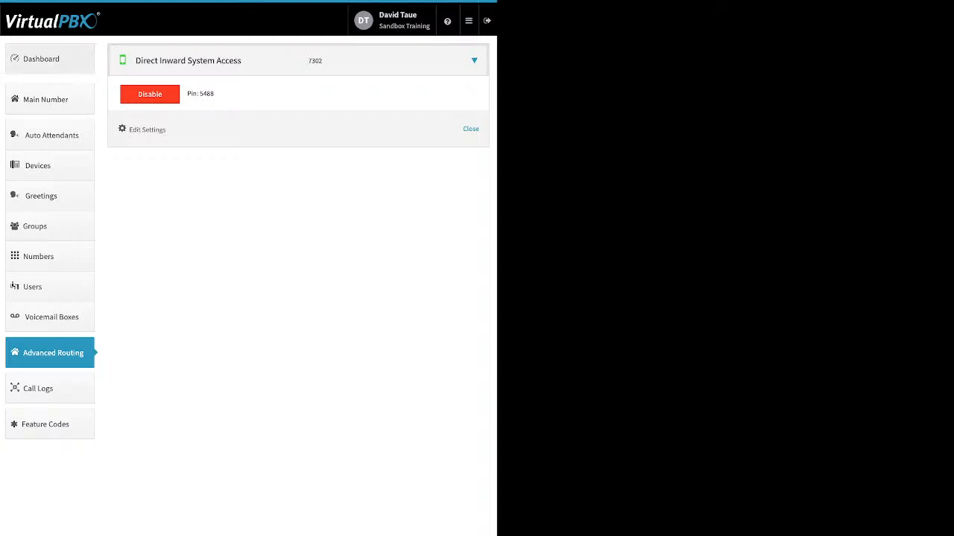
click(45, 59)
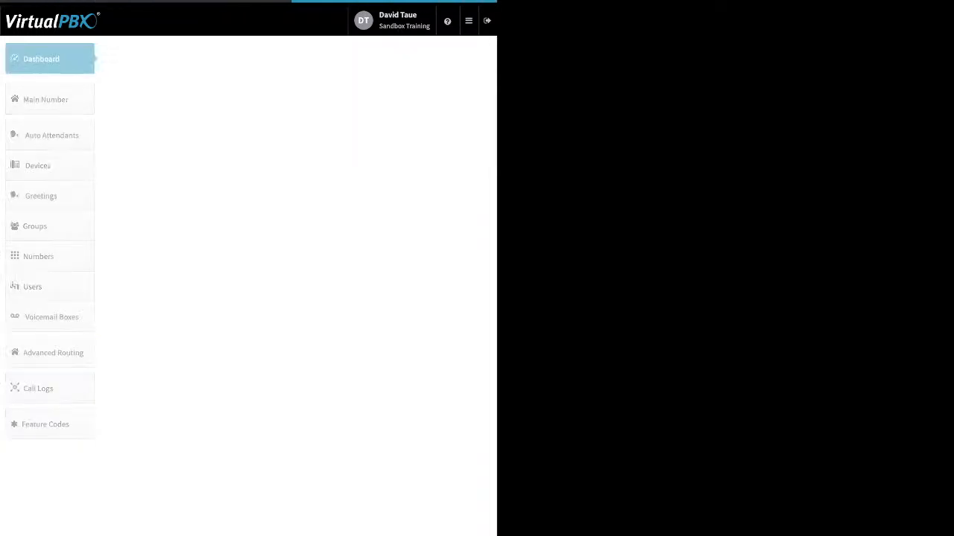
click(345, 59)
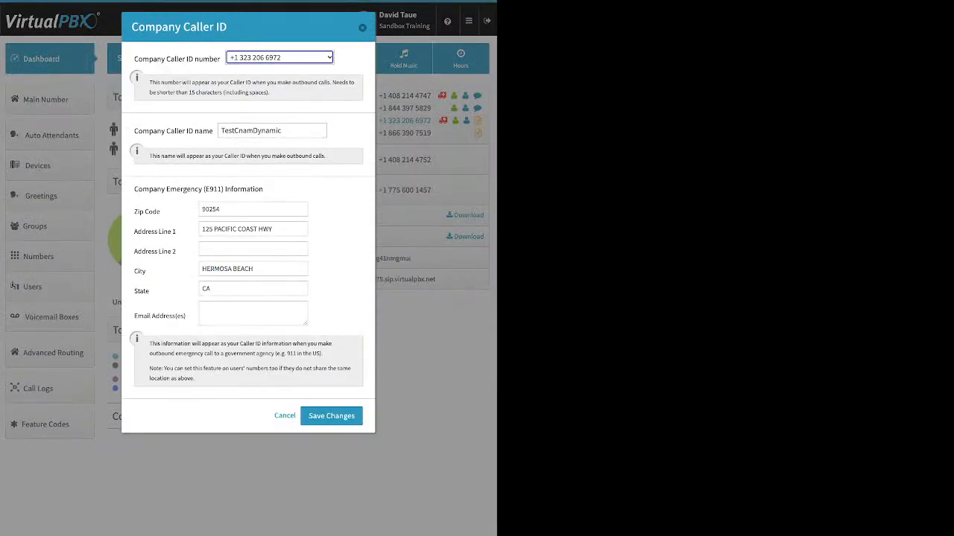
click(362, 27)
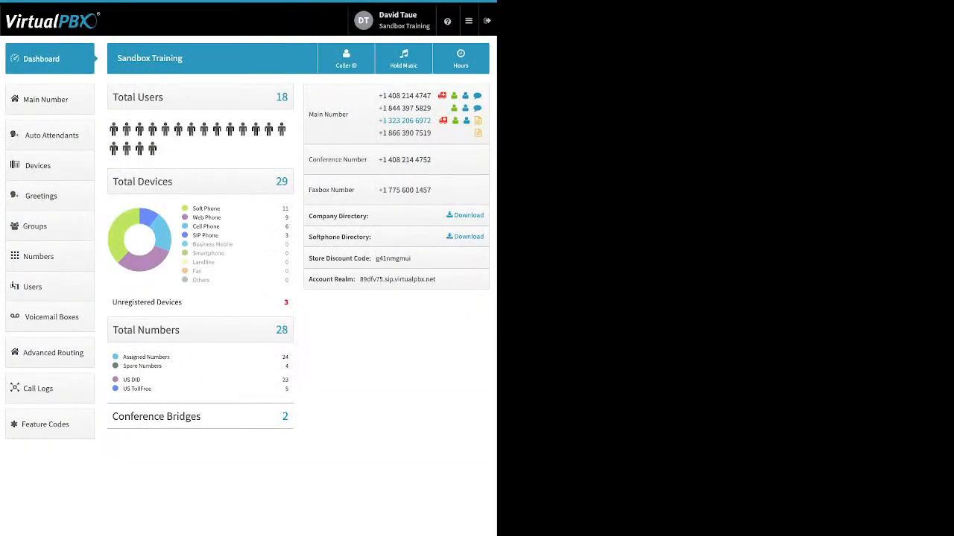
click(53, 353)
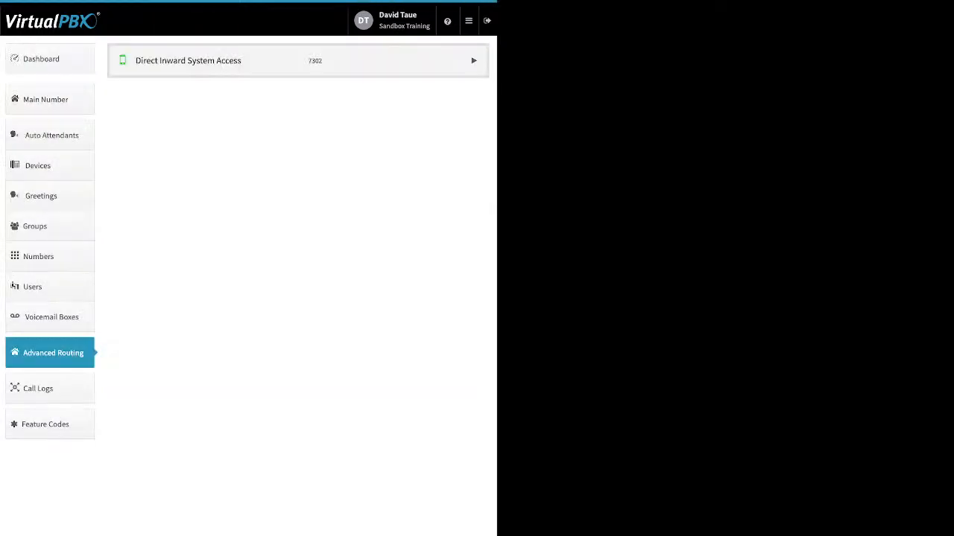
- Disable Direct Inward System Access with confirmation, then view today's three calls in Call Logs
click(474, 60)
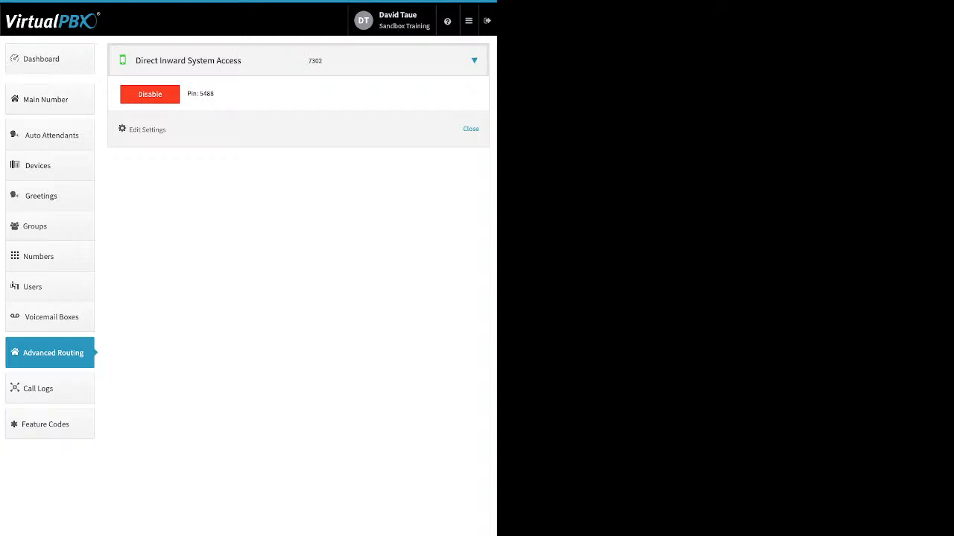
click(150, 94)
click(305, 119)
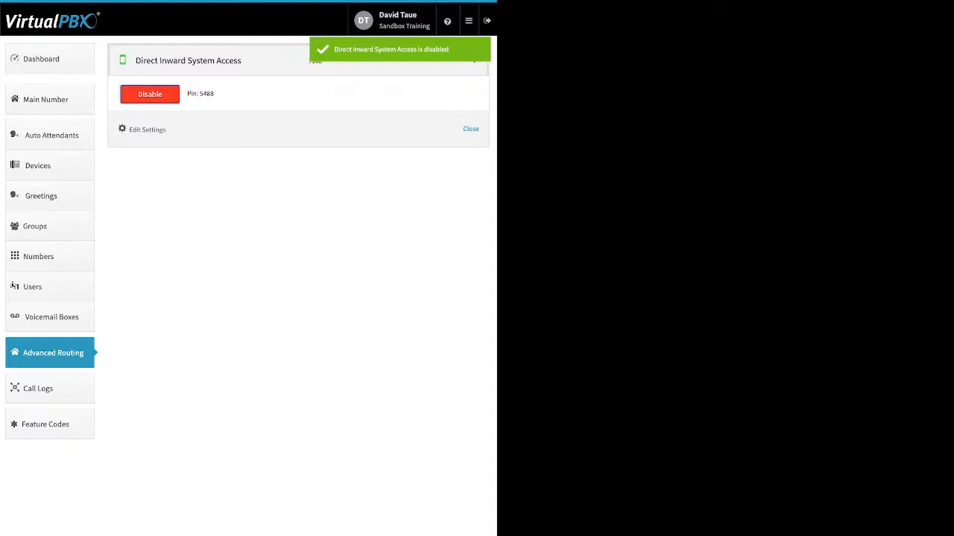
click(49, 388)
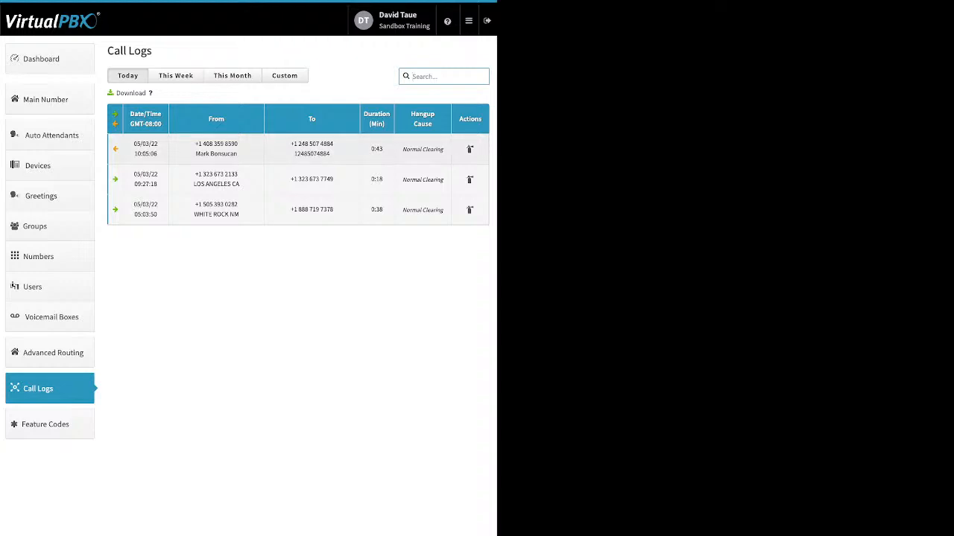
- Inspect call details today and this week (09:27:18, 16:16:47 calls), then list This Month's calls
click(298, 149)
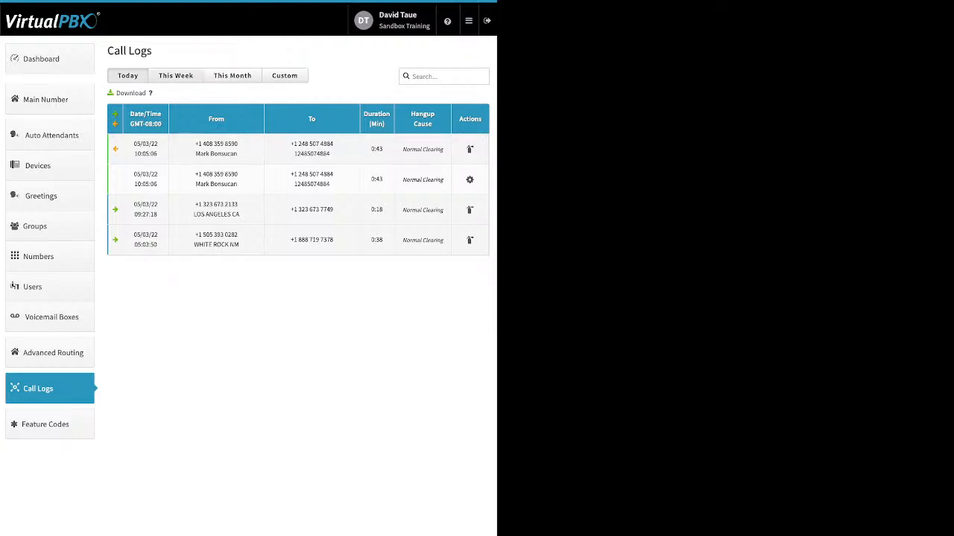
click(176, 75)
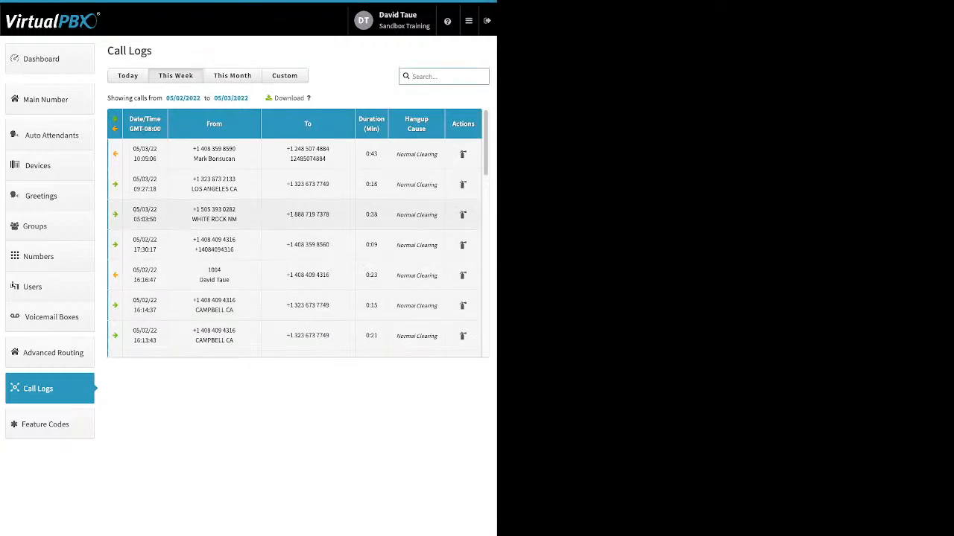
click(295, 184)
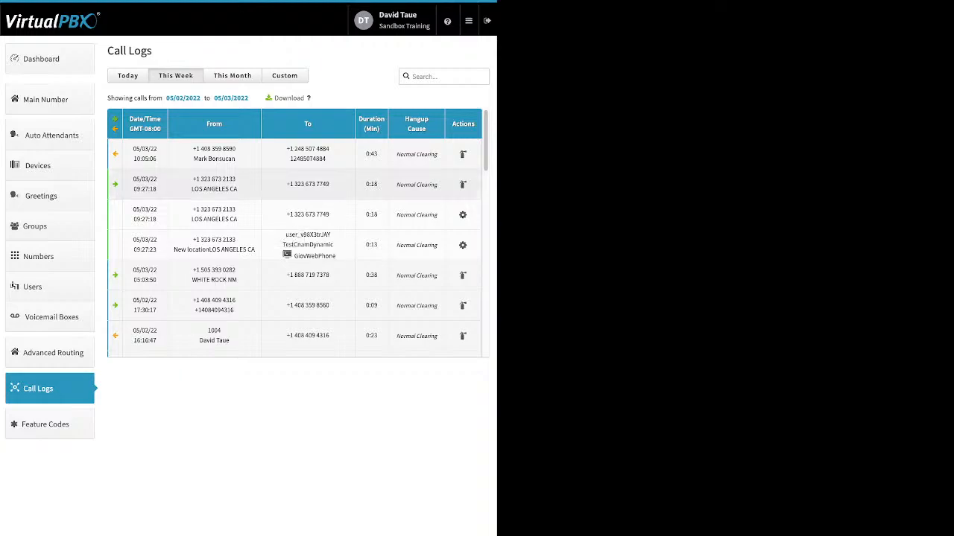
click(287, 185)
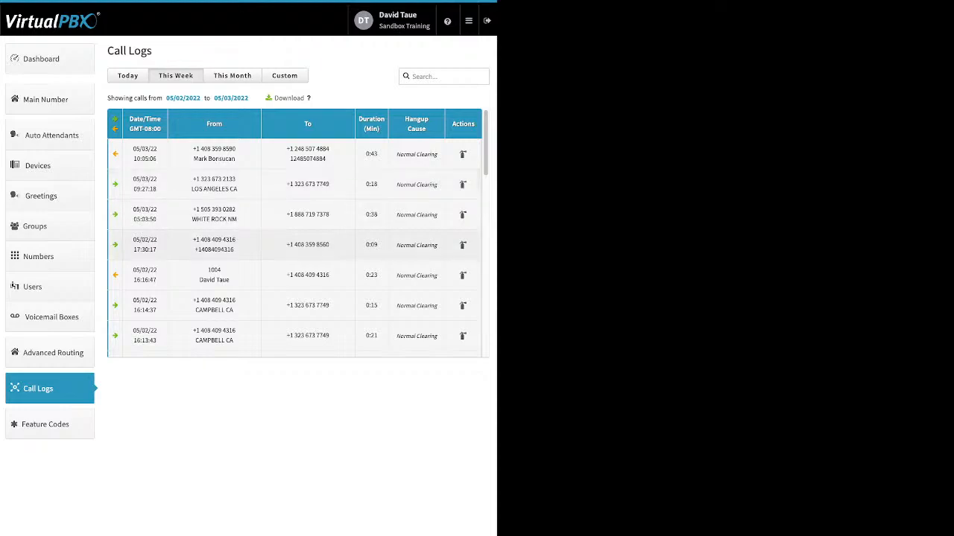
click(287, 275)
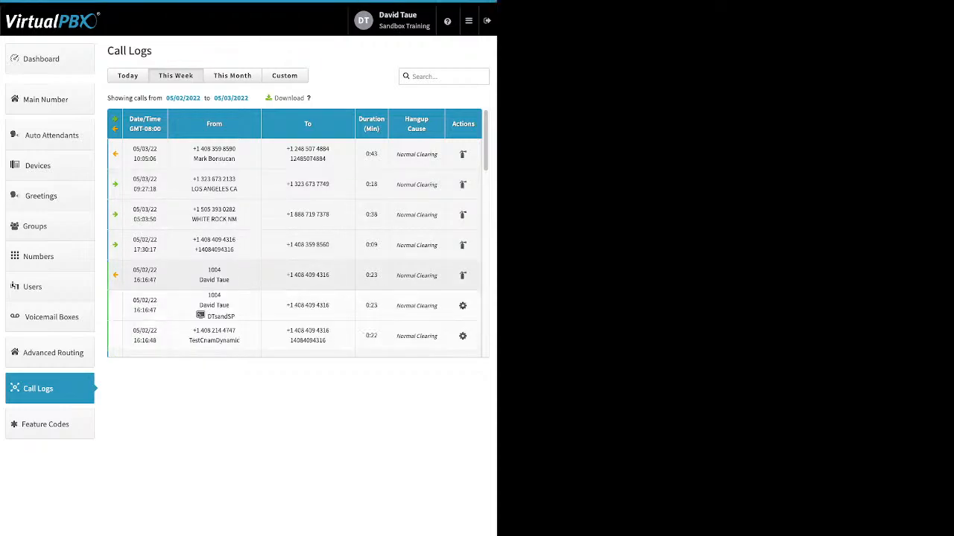
scroll(287, 274, down, 1)
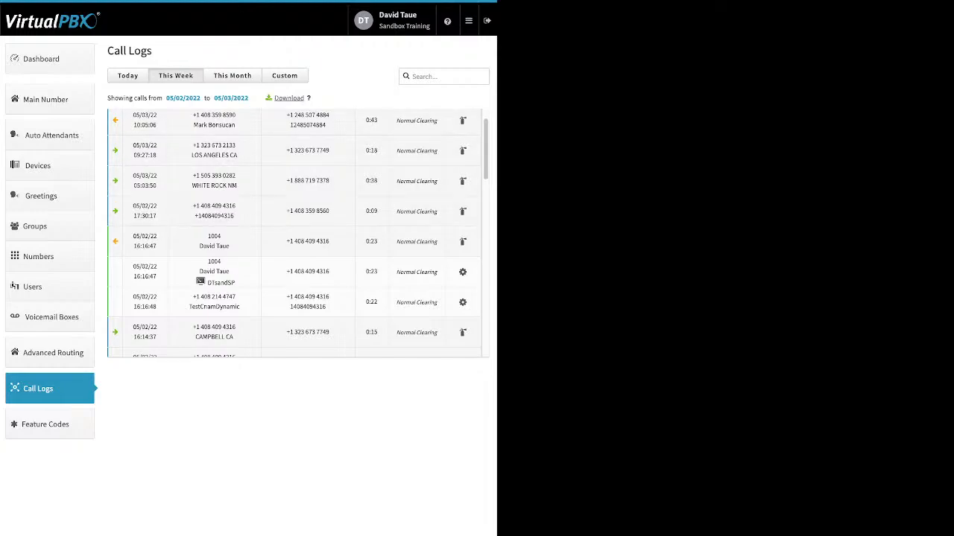
click(231, 75)
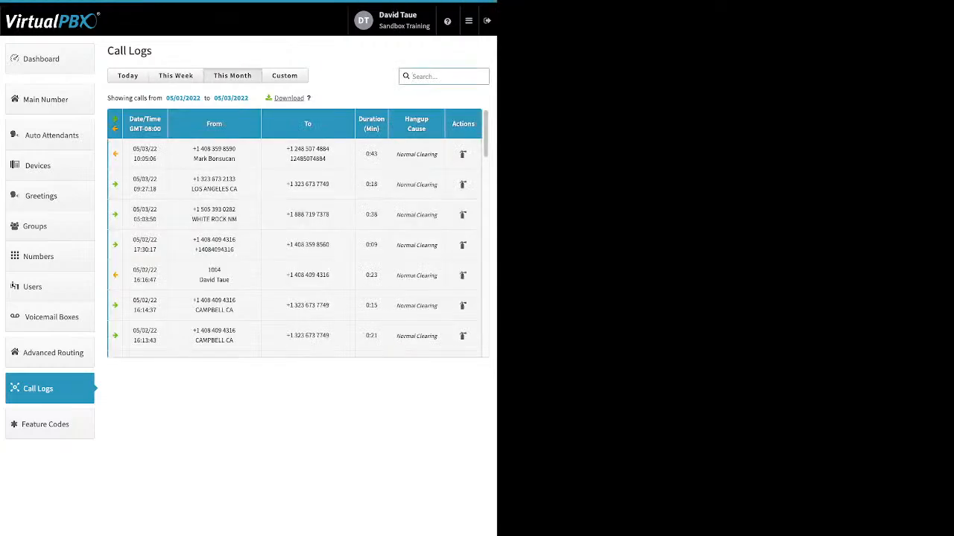
- Switch call logs to a Custom range, view the start-date calendar, then open Feature Codes
click(285, 75)
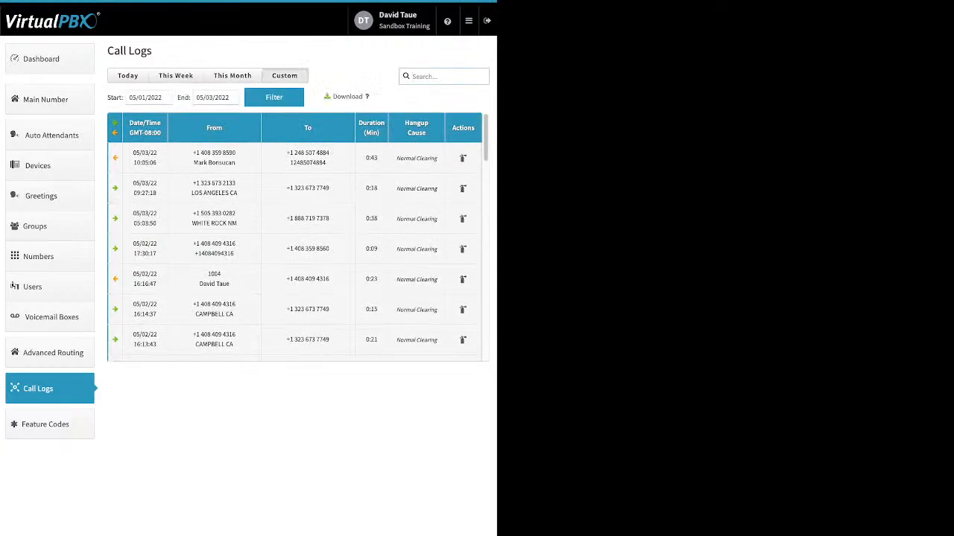
click(155, 98)
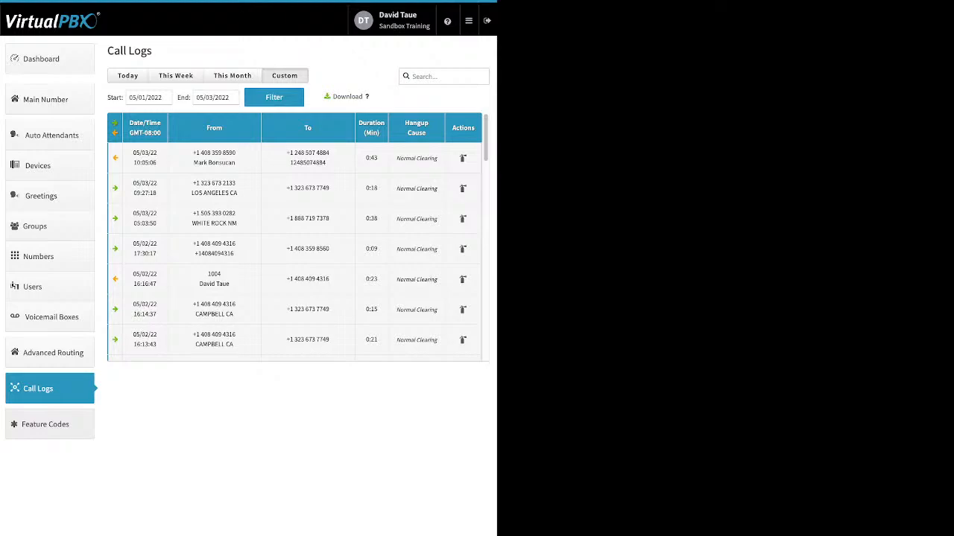
click(49, 425)
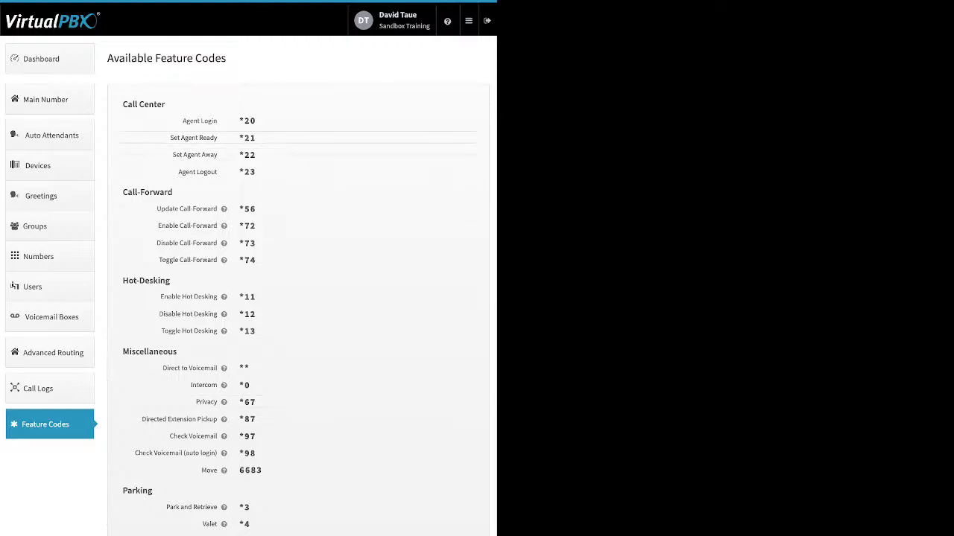
- Open the blacklist editor from the Blacklists menu to show Block list and New BList
mouse_move(469, 21)
click(418, 47)
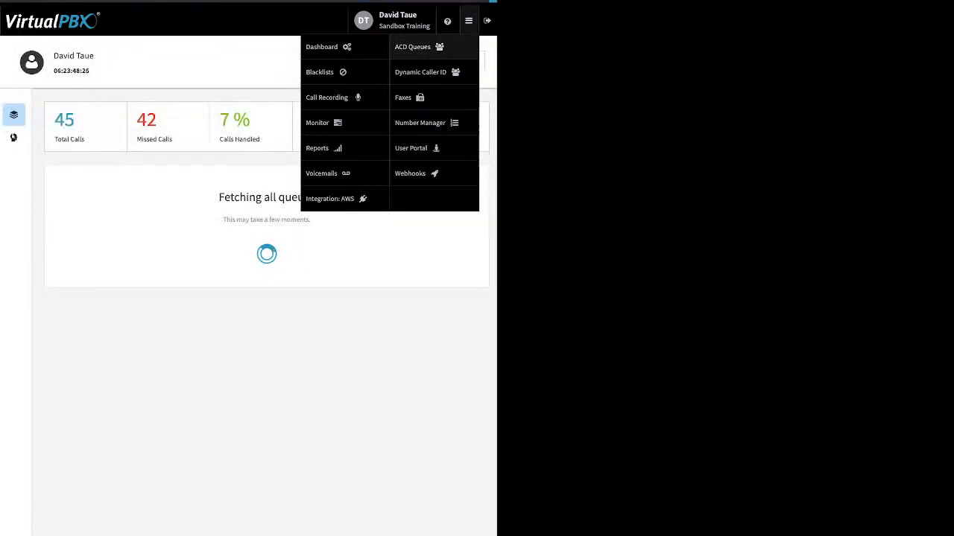
click(320, 72)
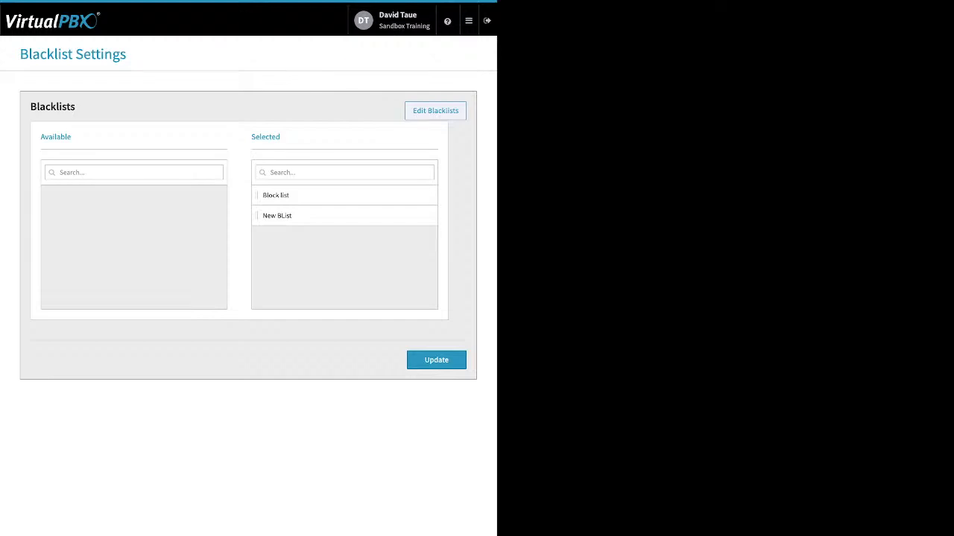
click(436, 111)
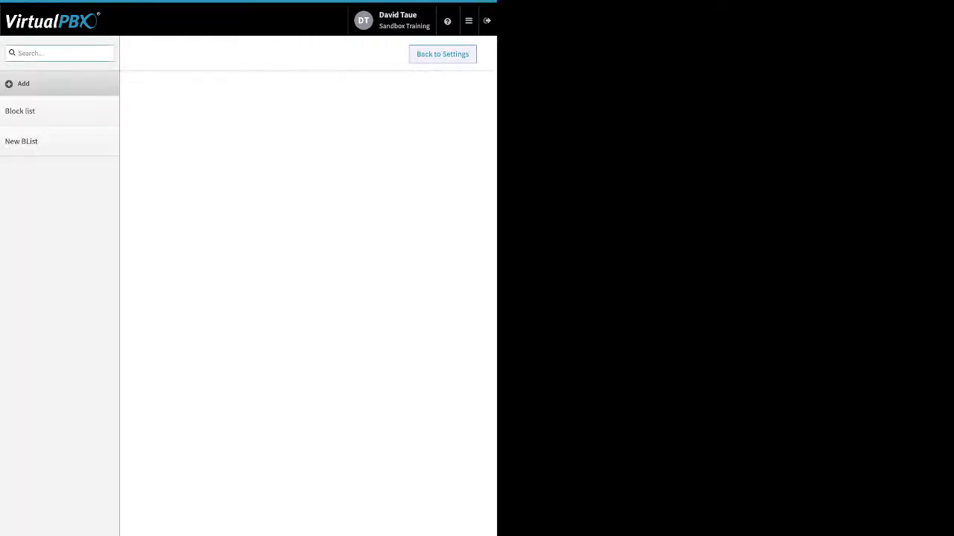
- Inspect Block list, toggling Block Anonymous on then off, and return without changes
click(23, 83)
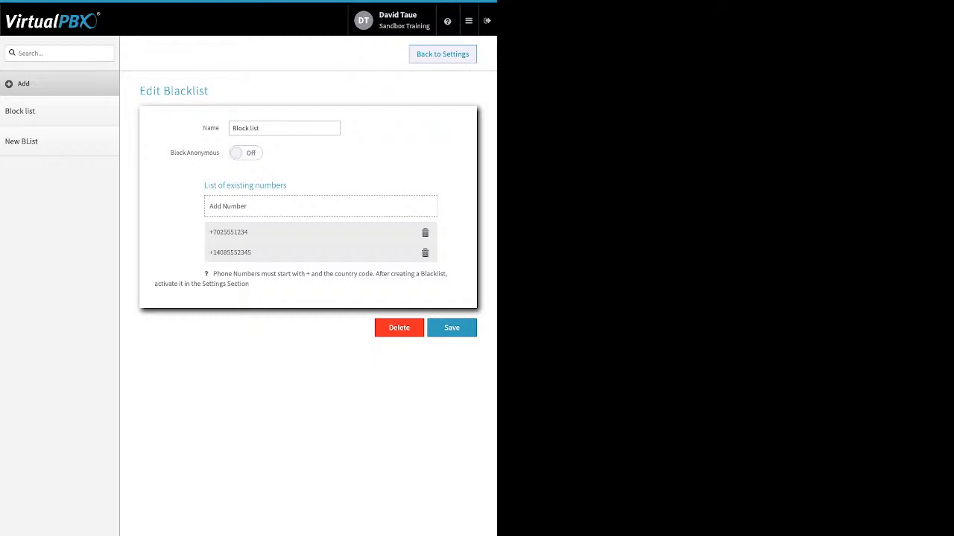
drag(263, 128, 231, 128)
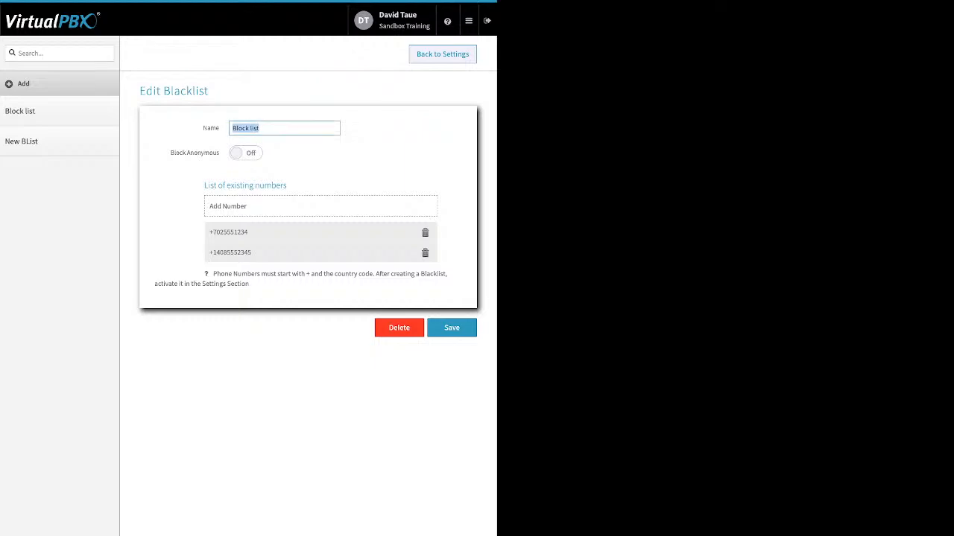
drag(171, 152, 220, 152)
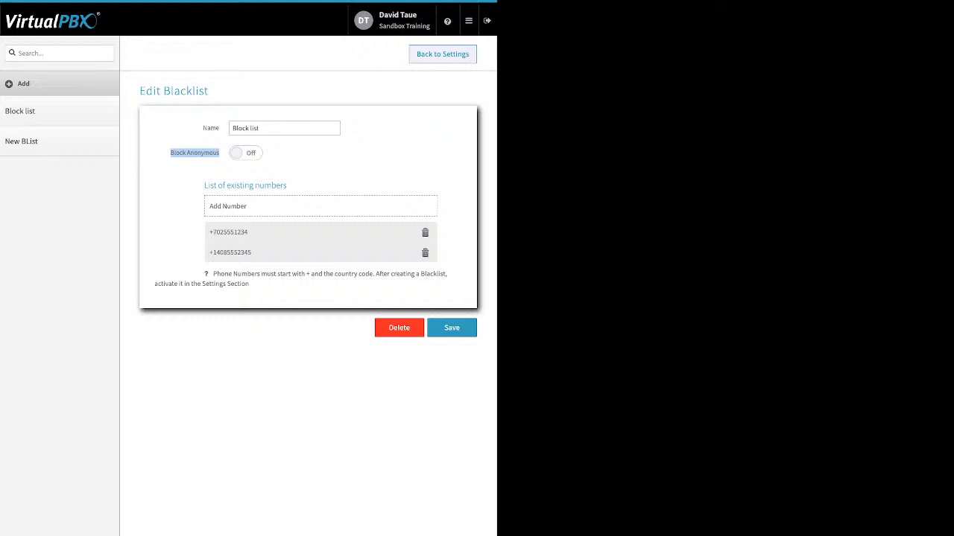
click(246, 152)
click(320, 153)
click(246, 153)
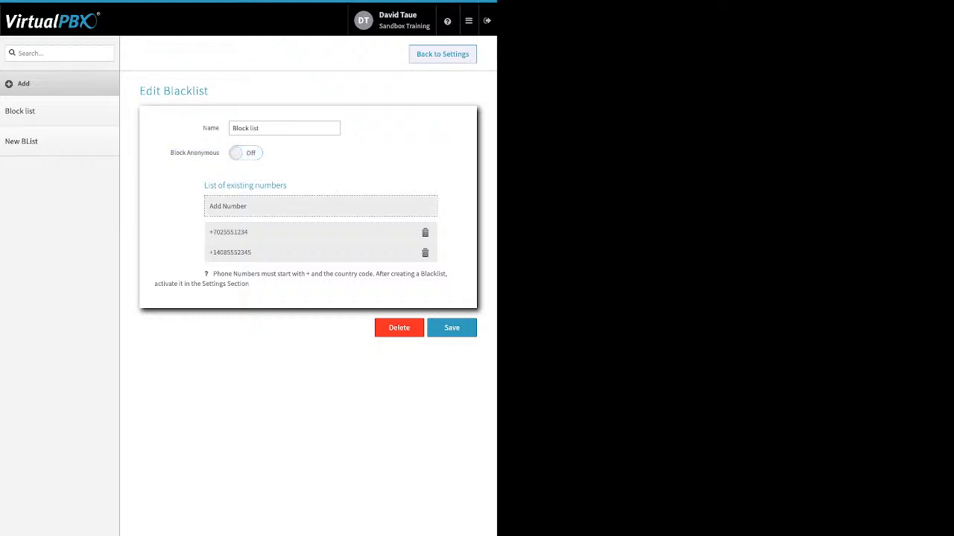
click(261, 206)
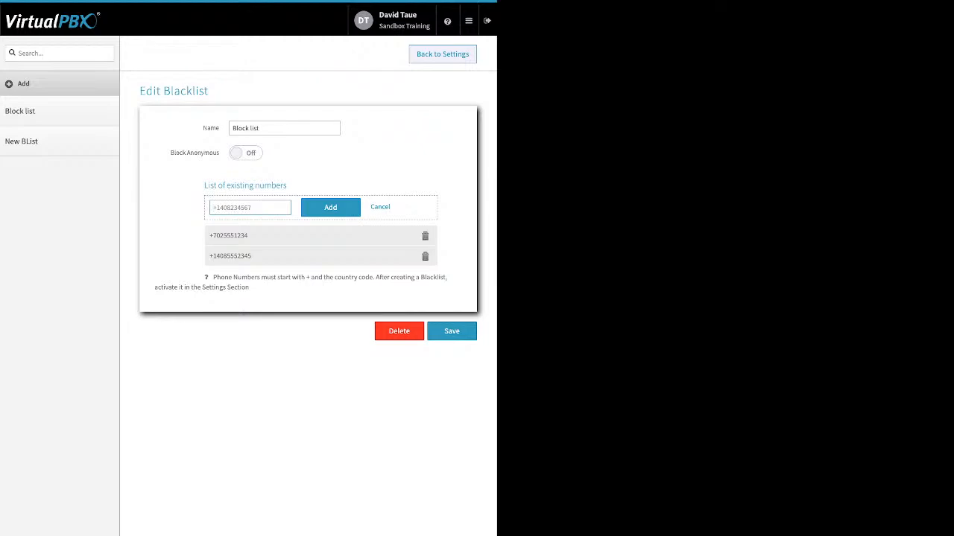
click(442, 54)
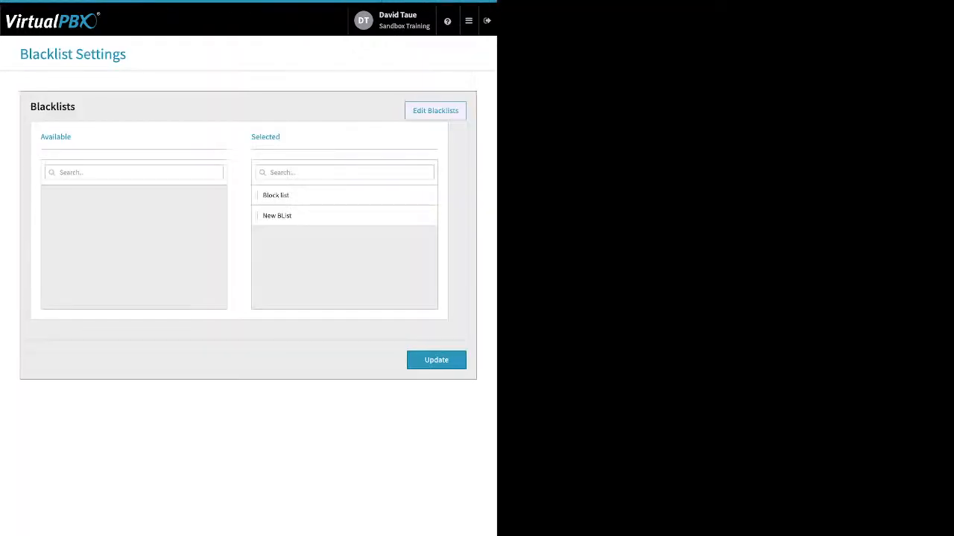
- Update Blacklist Settings with both blacklists selected, then view Call Recording storage settings
double_click(265, 137)
click(436, 360)
click(469, 21)
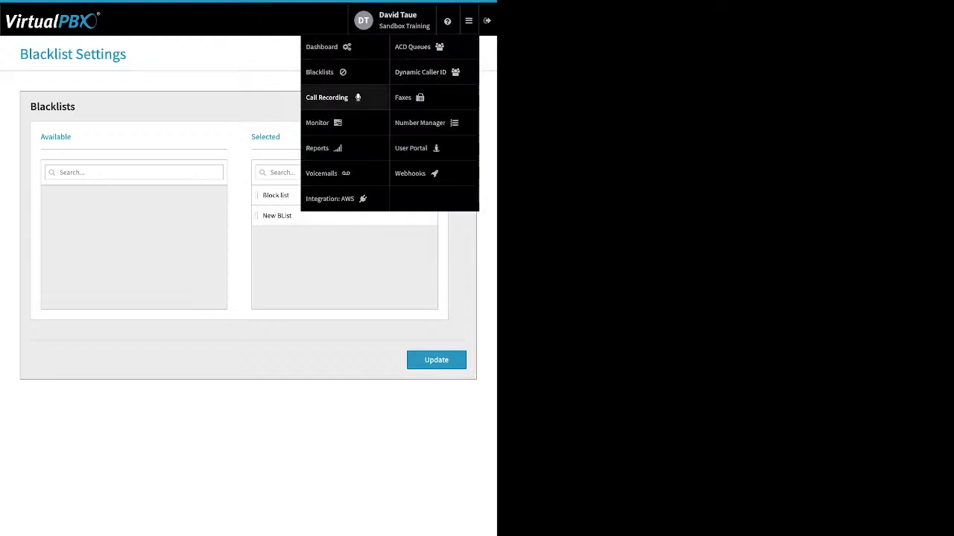
click(326, 97)
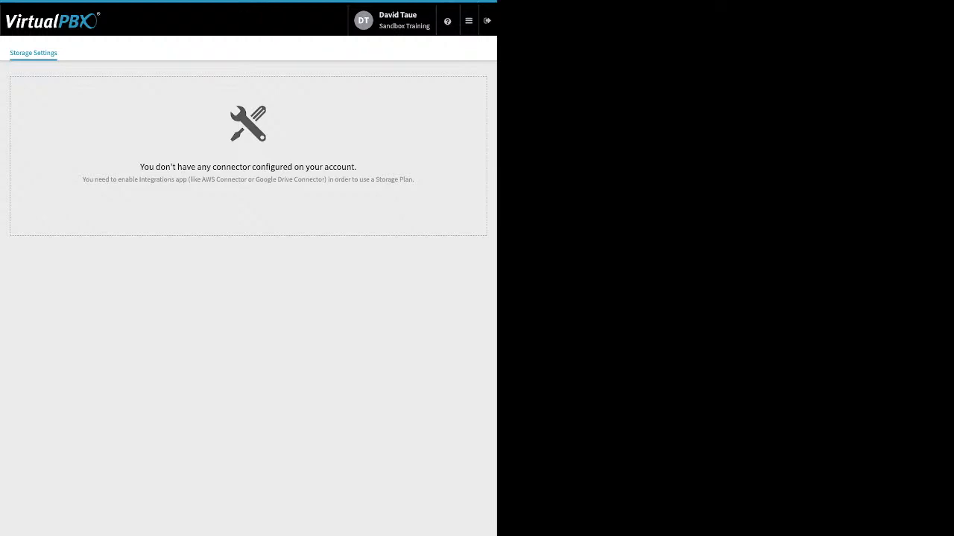
- Open the apps menu from the Storage Settings page
click(469, 21)
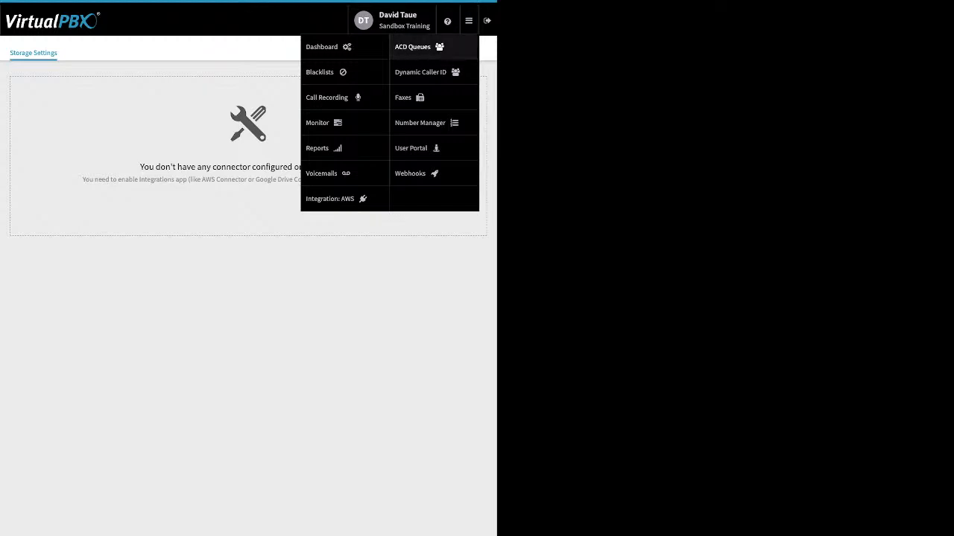
- Open Monitor and highlight the My Active/Incoming Calls and Parked Calls headings
click(321, 122)
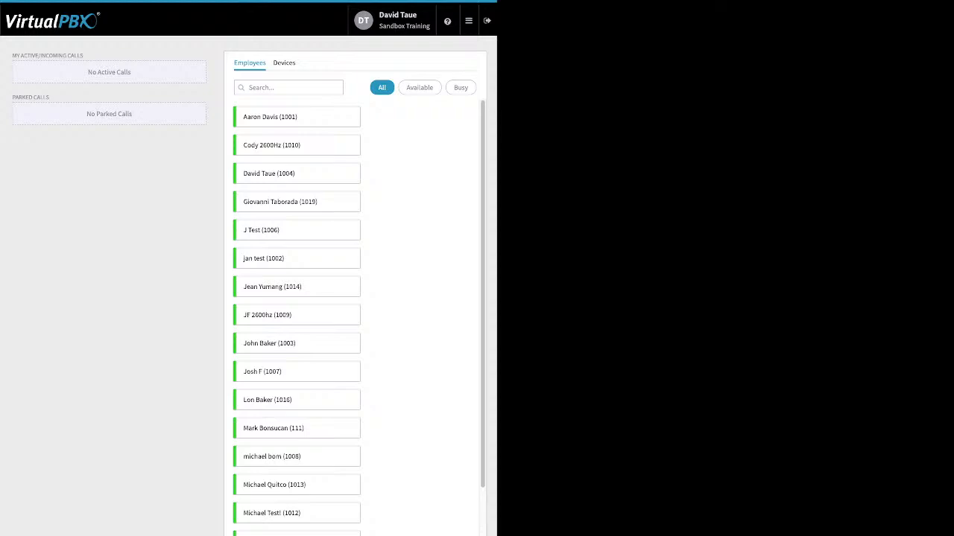
drag(12, 55, 82, 55)
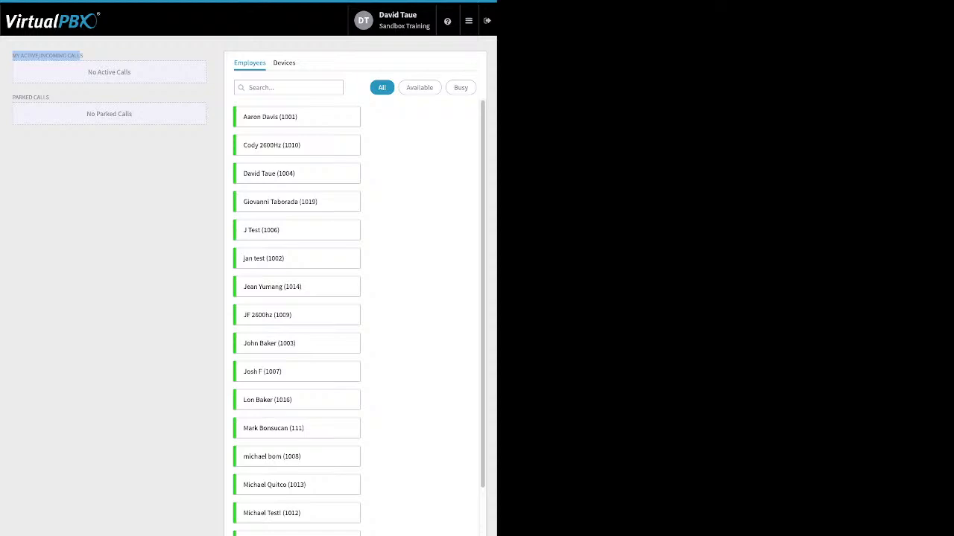
drag(12, 97, 47, 97)
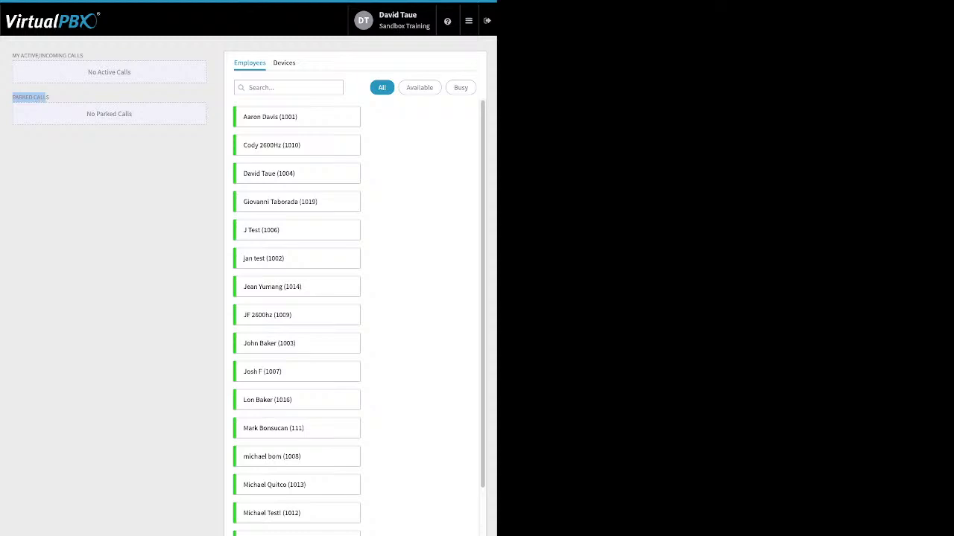
mouse_move(469, 21)
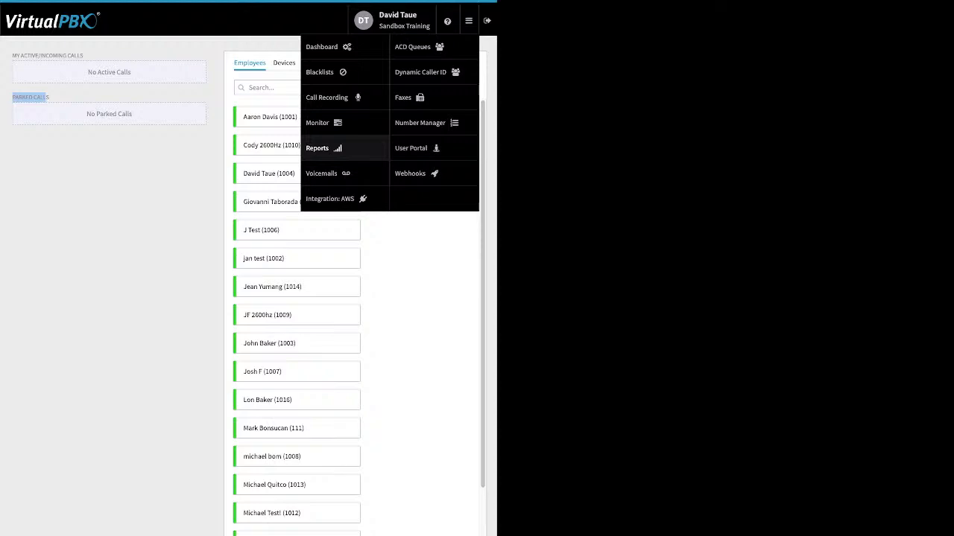
- Open Voicemails and load the account owner's voicemail box from Select a Voicemail Box
click(321, 173)
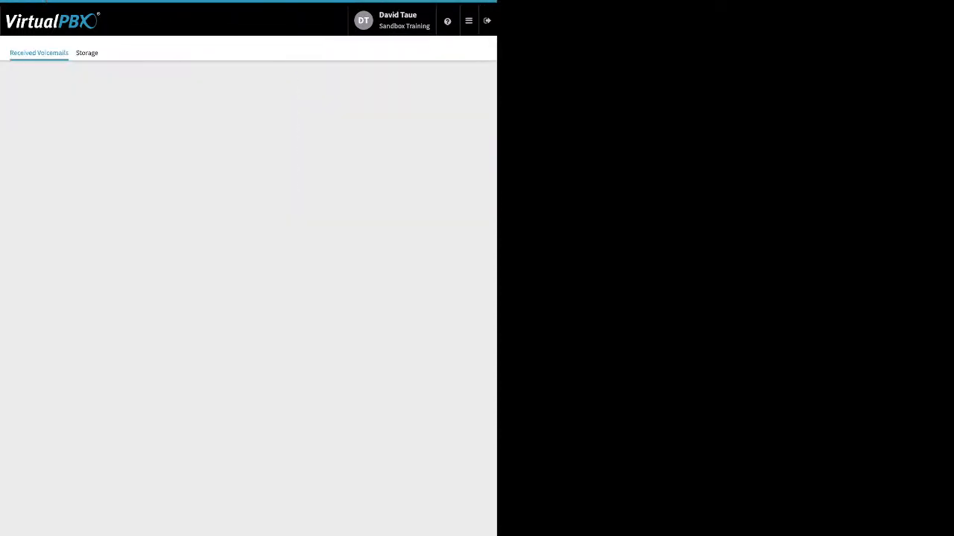
click(248, 155)
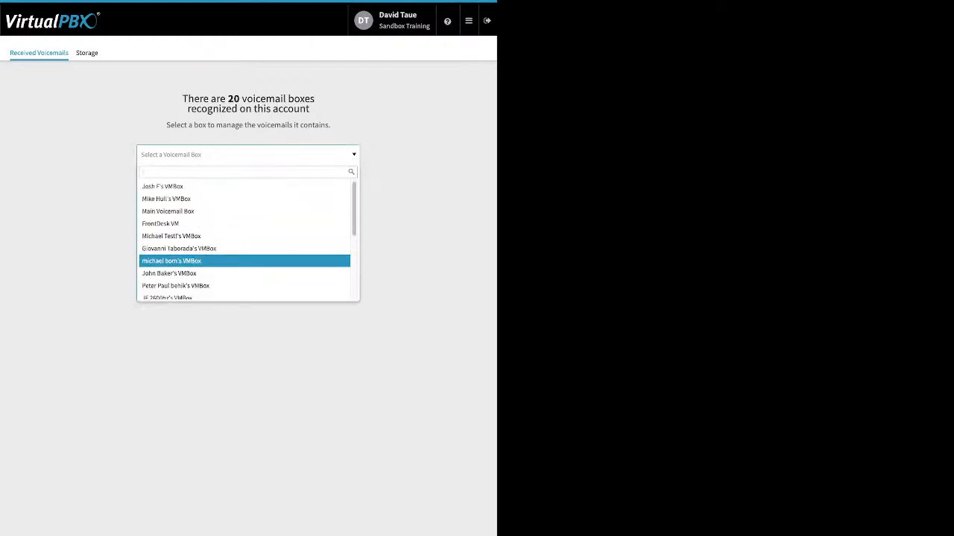
scroll(248, 239, down, 4)
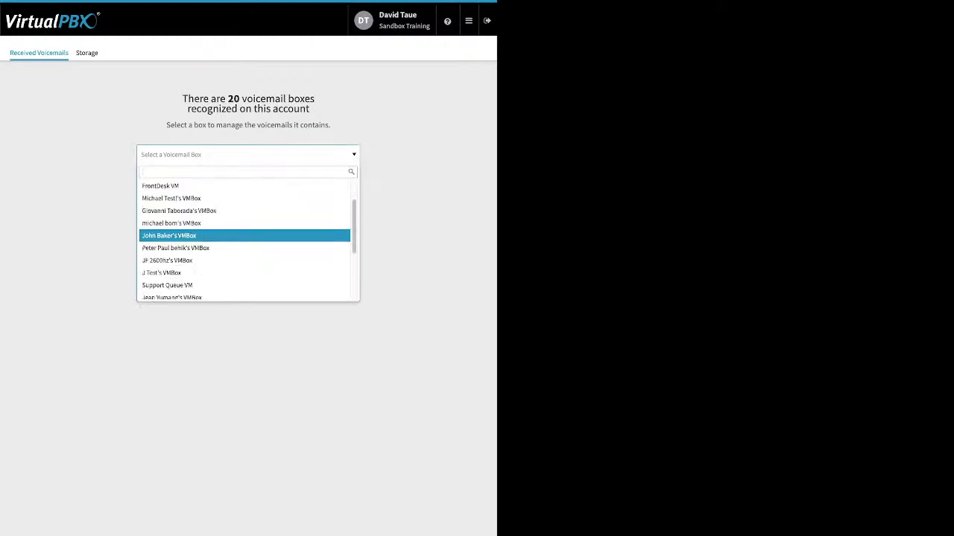
scroll(248, 239, down, 4)
scroll(248, 240, down, 3)
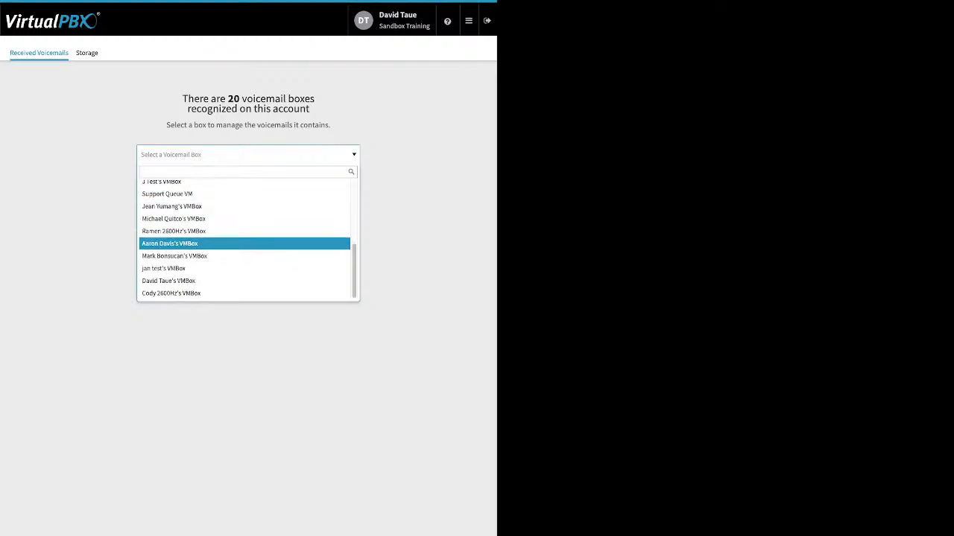
click(248, 279)
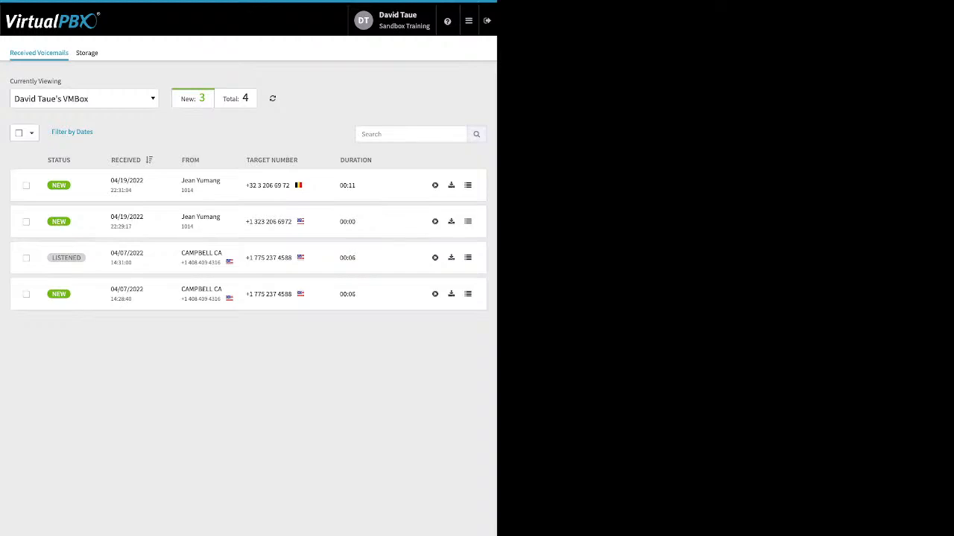
- Select the newest voicemail and preview its Move To and status options without changing anything
click(27, 185)
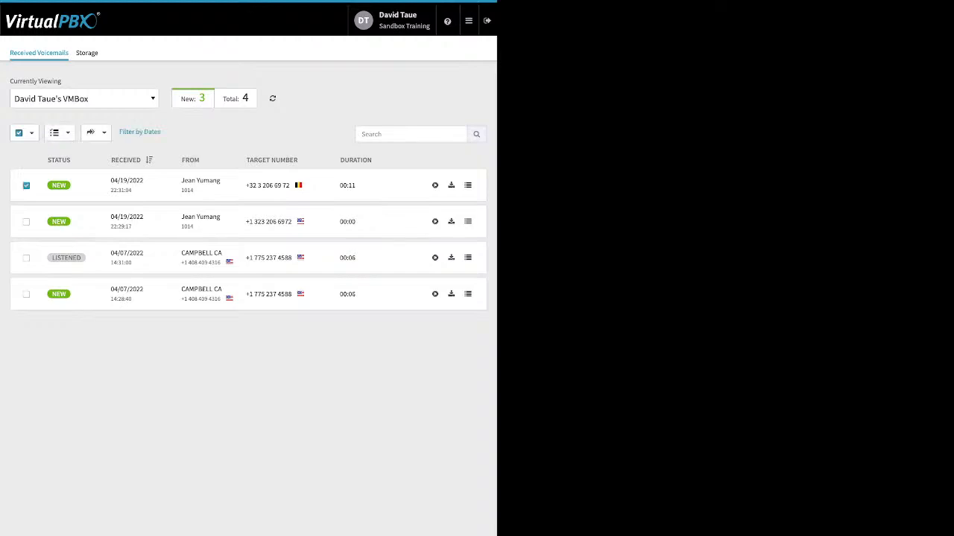
click(96, 132)
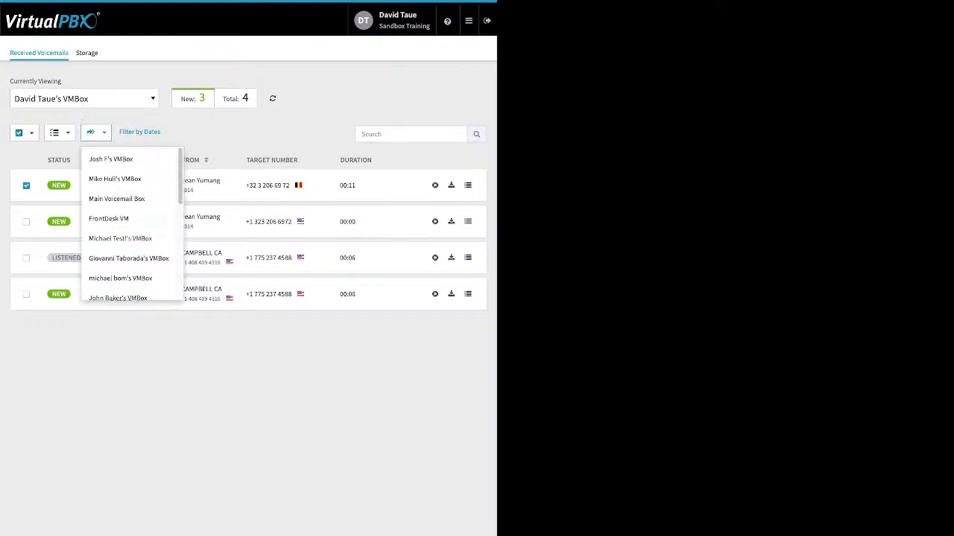
click(149, 357)
click(59, 132)
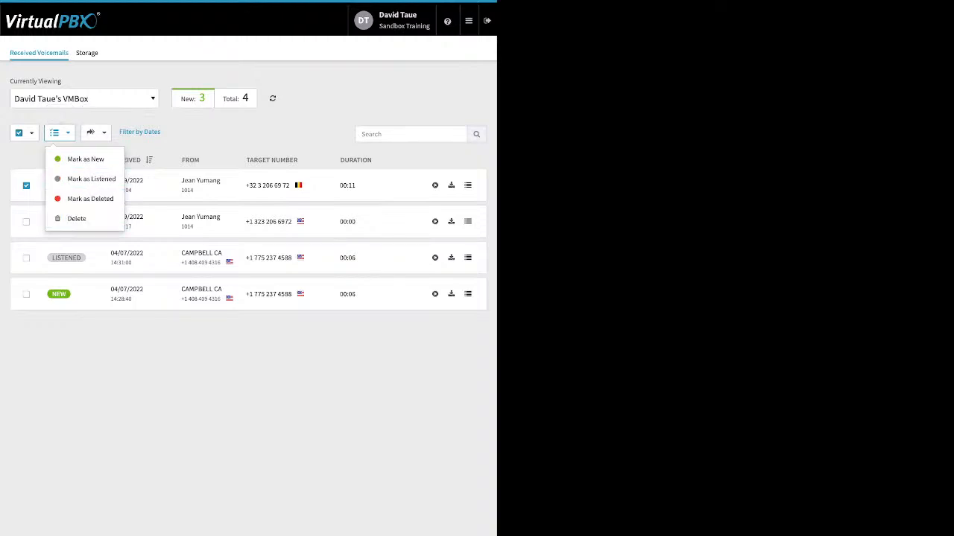
click(149, 358)
click(468, 20)
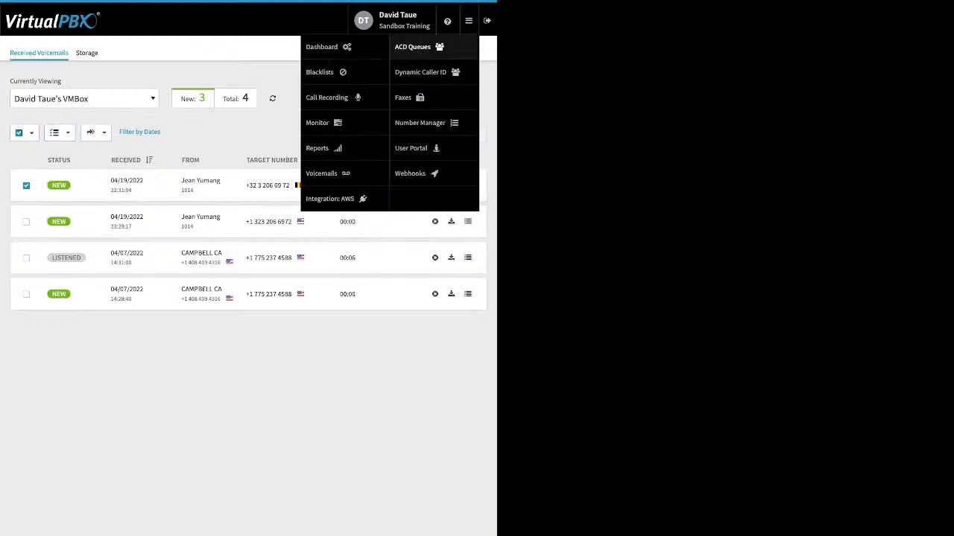
- Check the empty Integration: AWS page, then open the ACD Queues dashboard
click(329, 199)
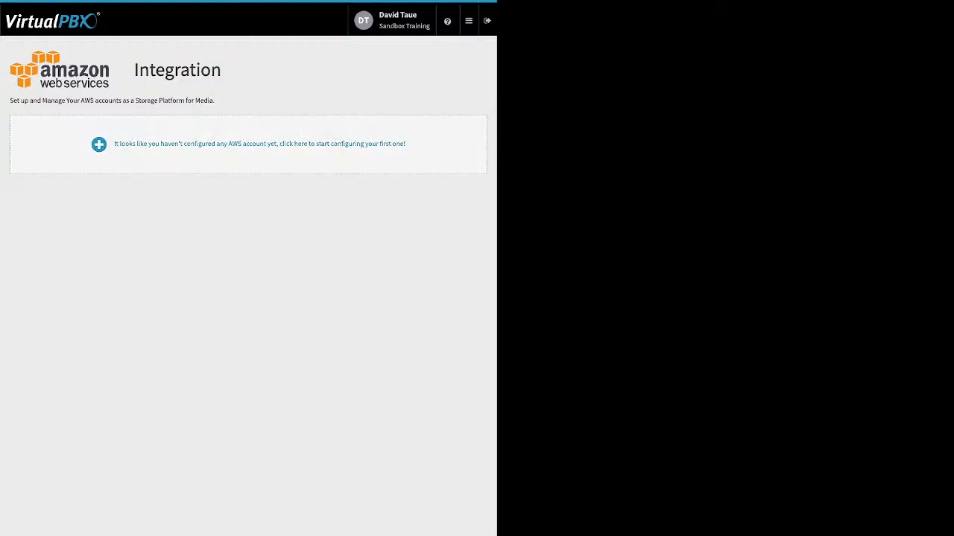
click(469, 21)
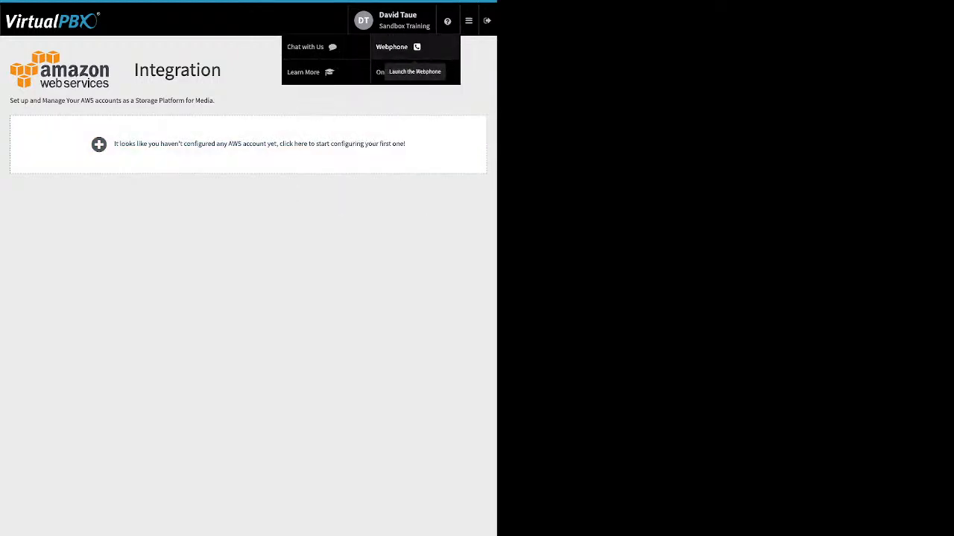
click(412, 46)
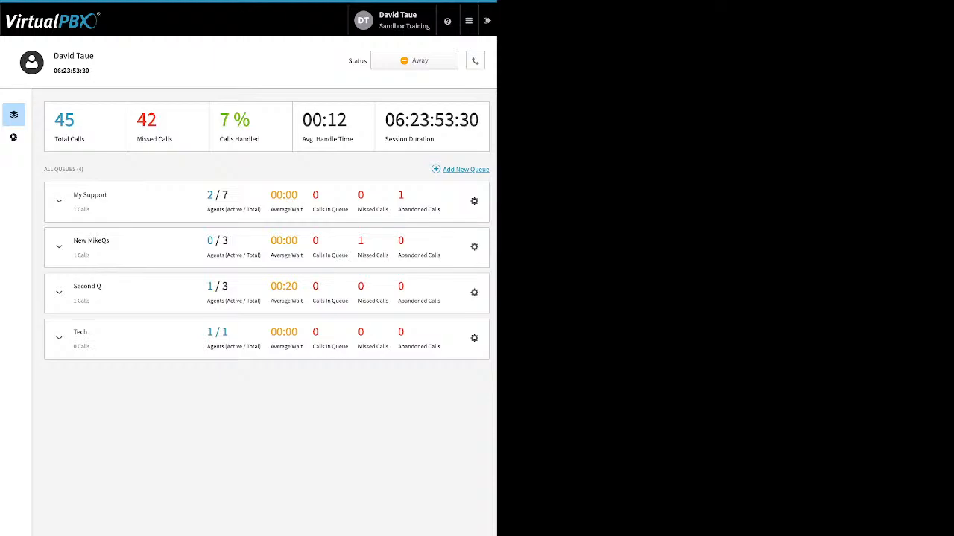
- Open My Support's settings, highlight call-in number and routing strategy, then reveal and close the file upload
click(59, 201)
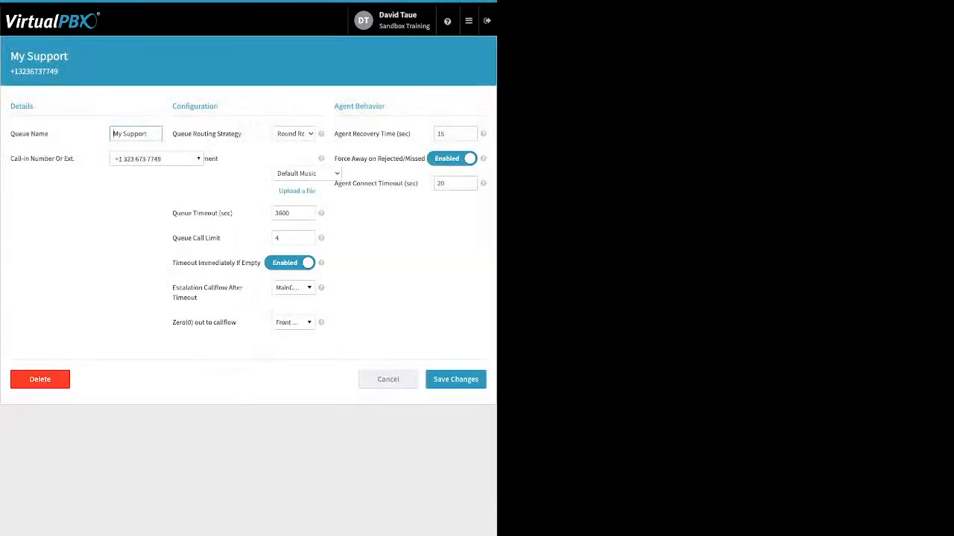
drag(15, 159, 75, 159)
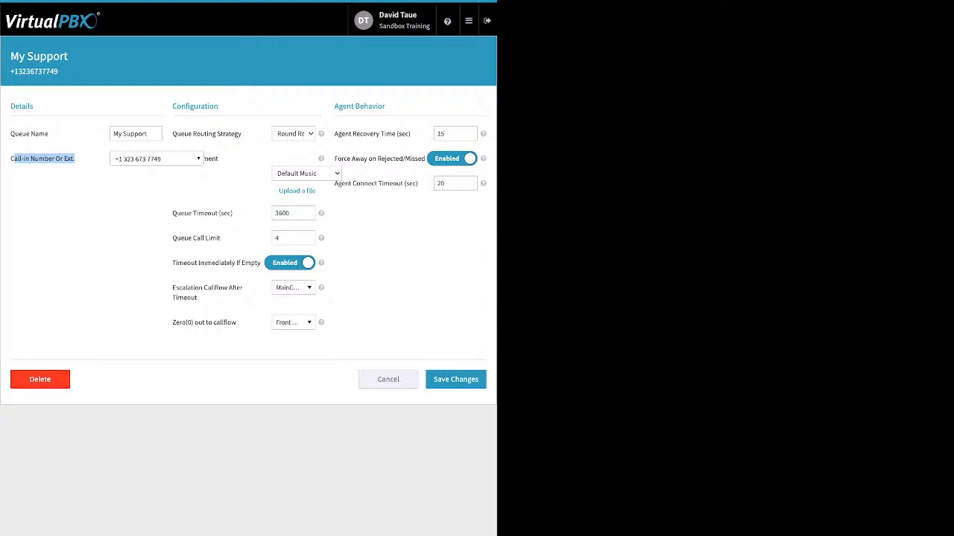
click(294, 134)
drag(172, 134, 242, 134)
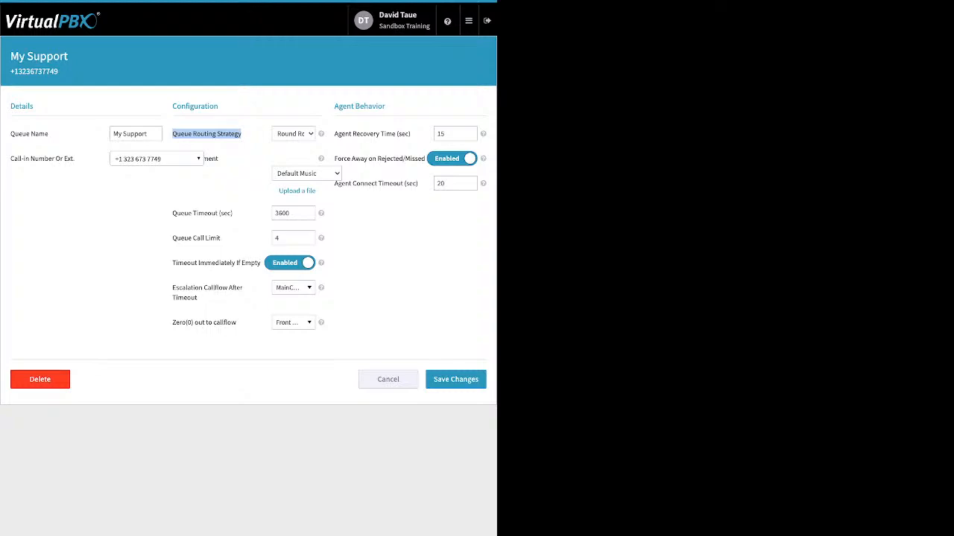
drag(219, 159, 172, 159)
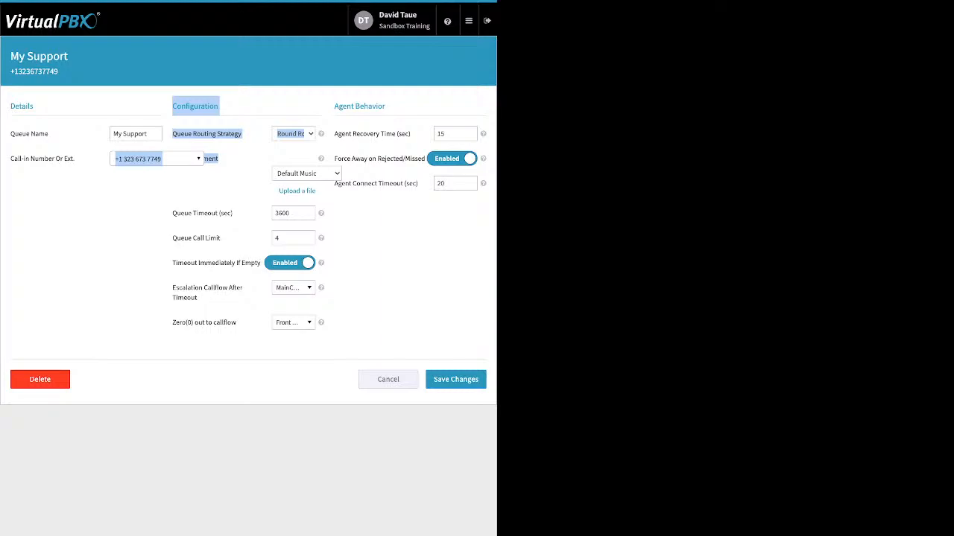
click(220, 159)
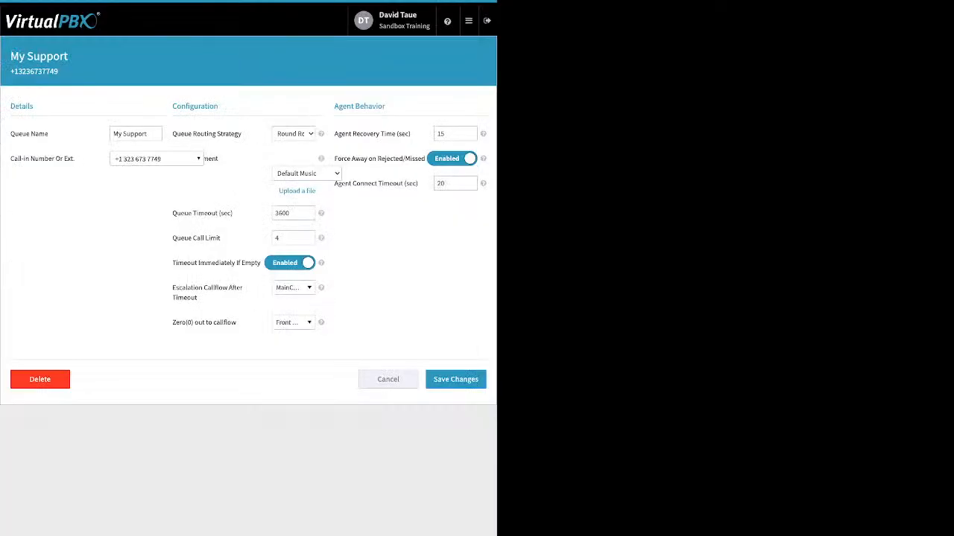
click(296, 192)
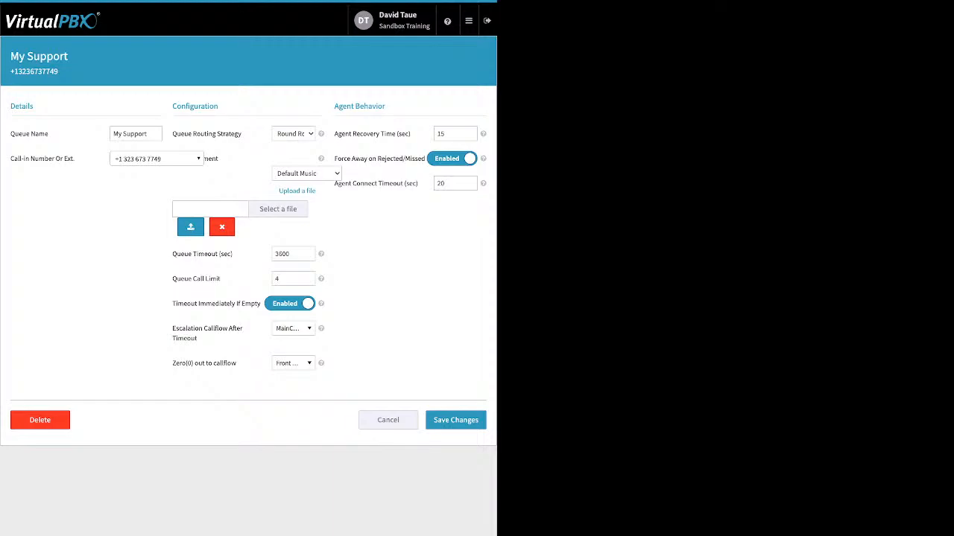
click(222, 227)
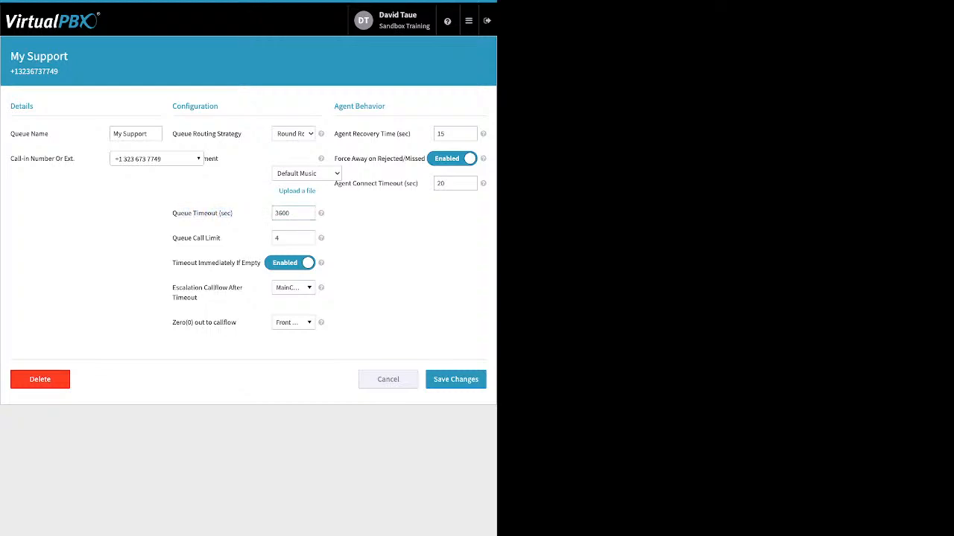
- Review Queue Timeout (3600 sec), Queue Call Limit, Timeout Immediately If Empty and Escalation Callflow settings
triple_click(203, 213)
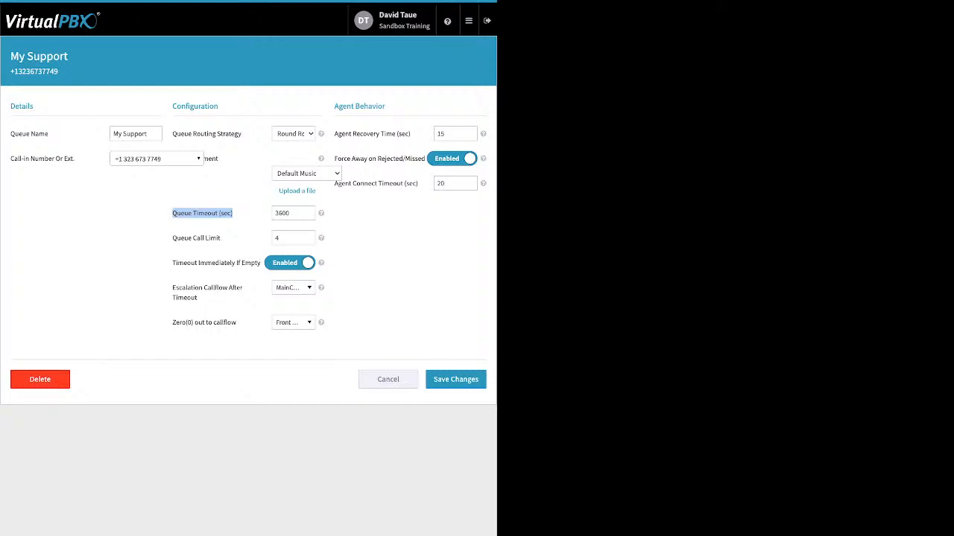
click(292, 213)
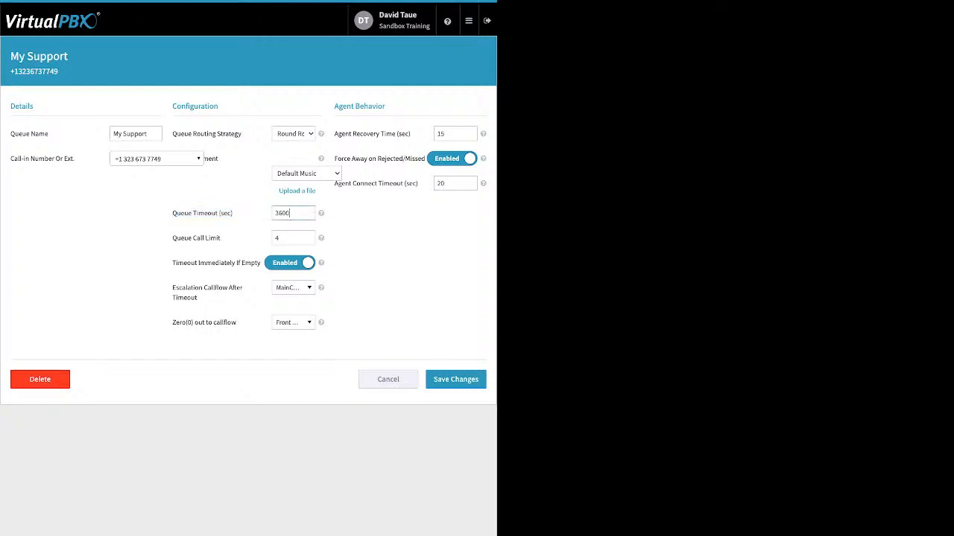
drag(222, 239, 177, 238)
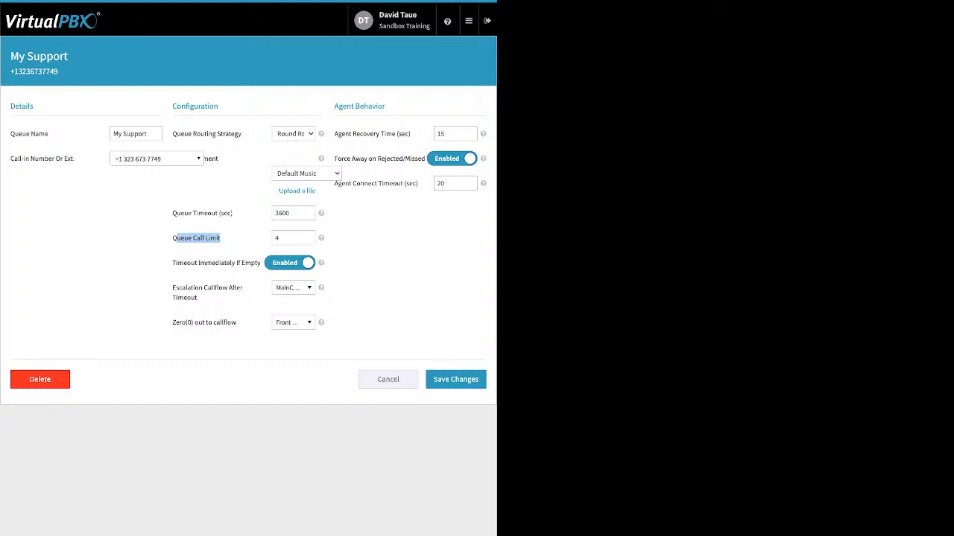
drag(173, 263, 261, 263)
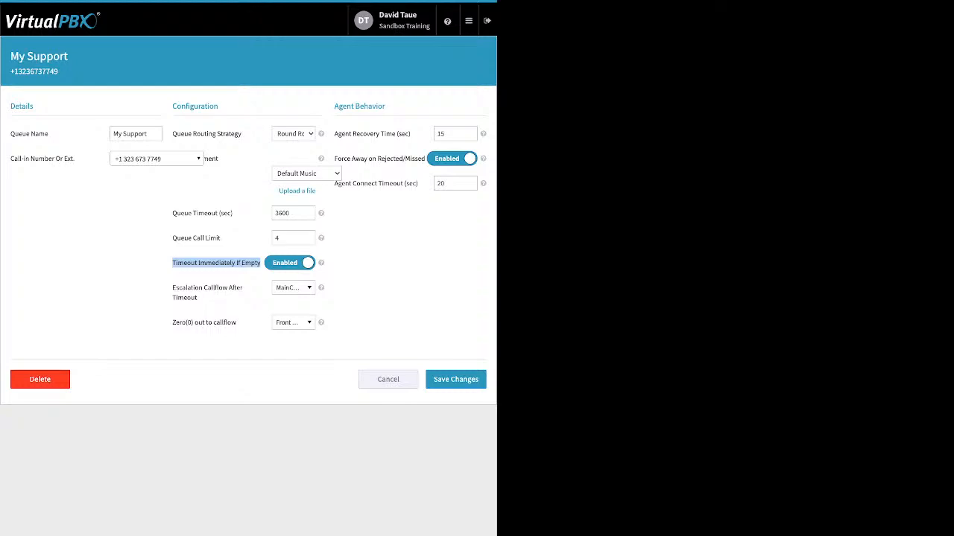
click(218, 272)
mouse_move(176, 287)
mouse_down()
mouse_move(199, 298)
mouse_move(172, 288)
mouse_up()
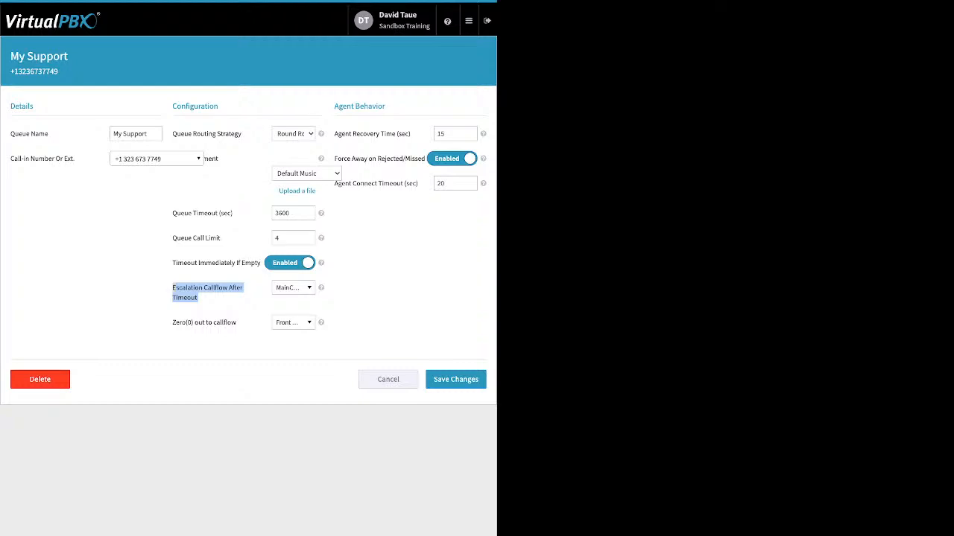
- Browse the escalation and Zero(0) out callflow choices, leaving both unchanged
click(293, 288)
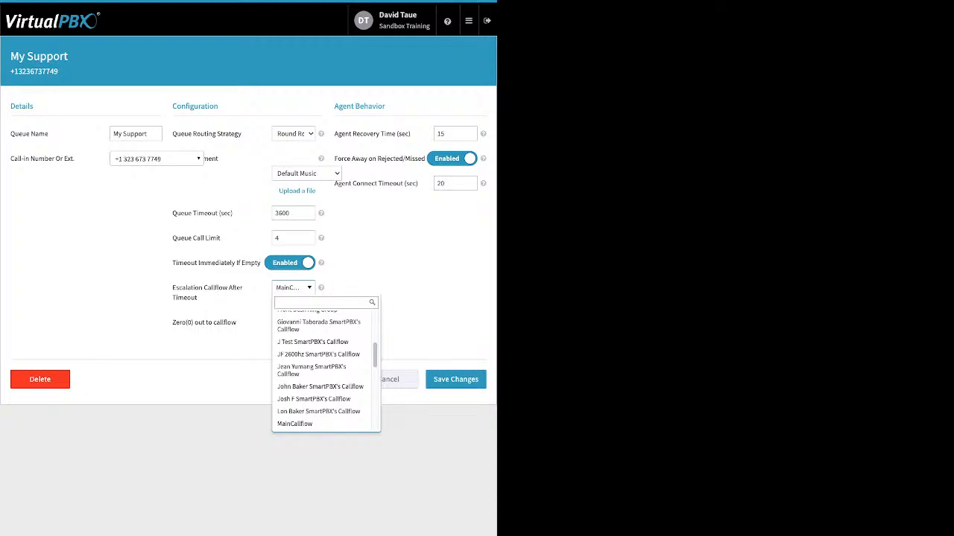
key(Escape)
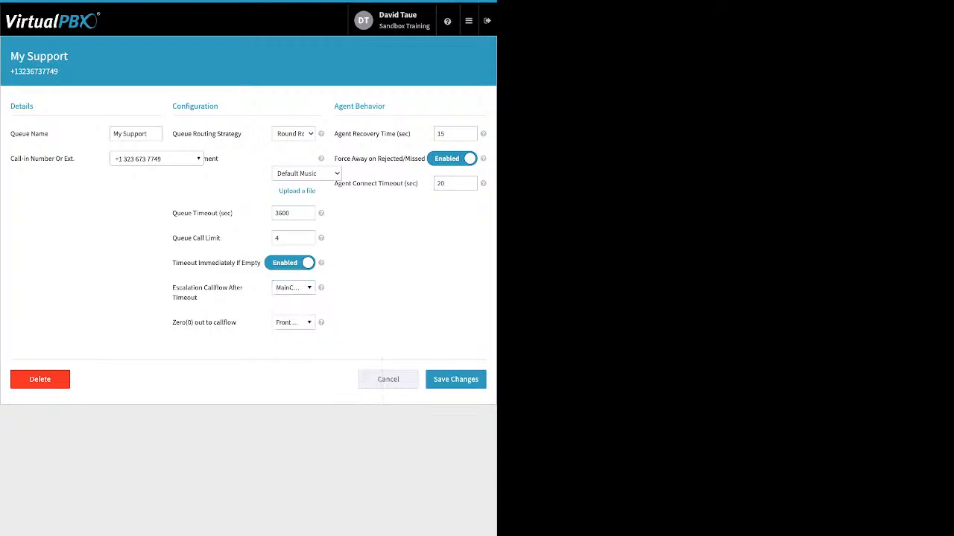
drag(238, 323, 172, 323)
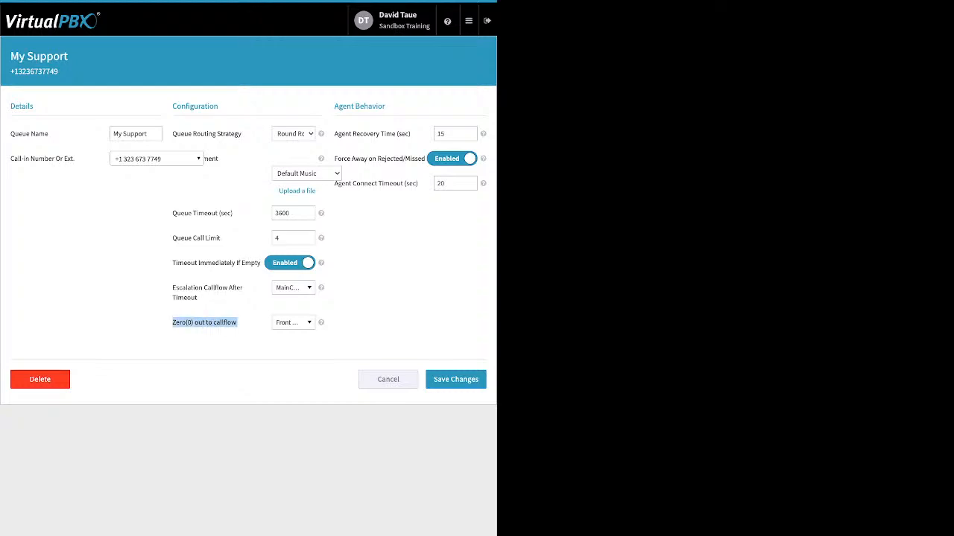
click(293, 322)
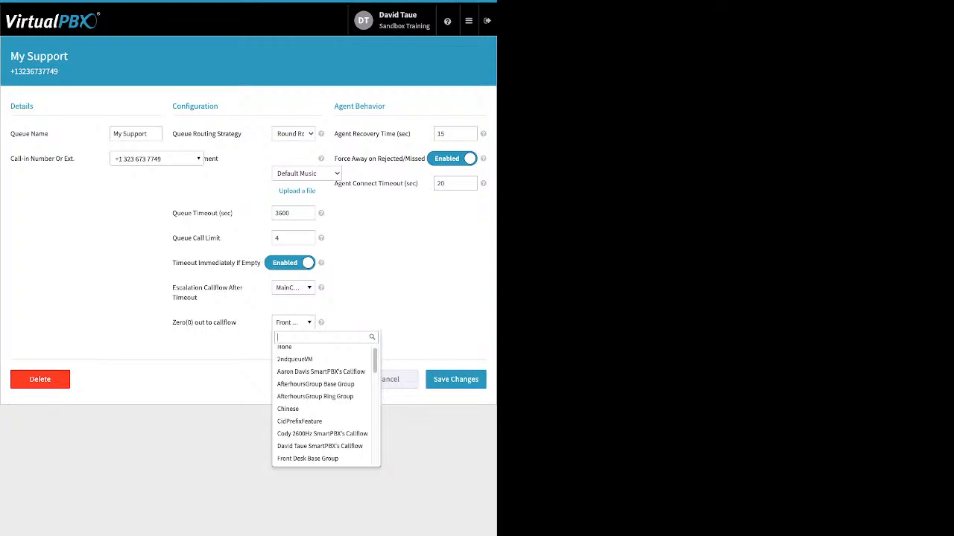
key(Down)
key(Down)
key(Down)
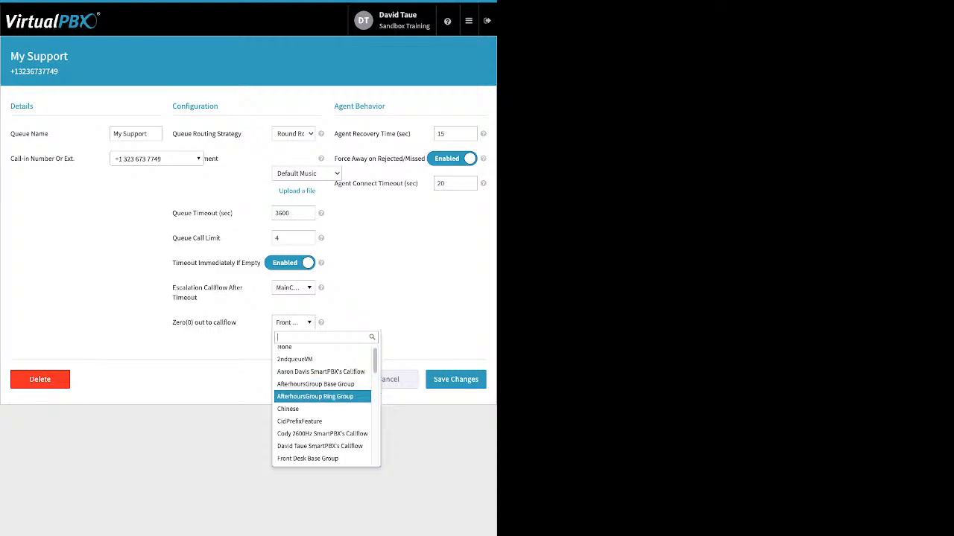
key(Down)
key(Down)
key(Down)
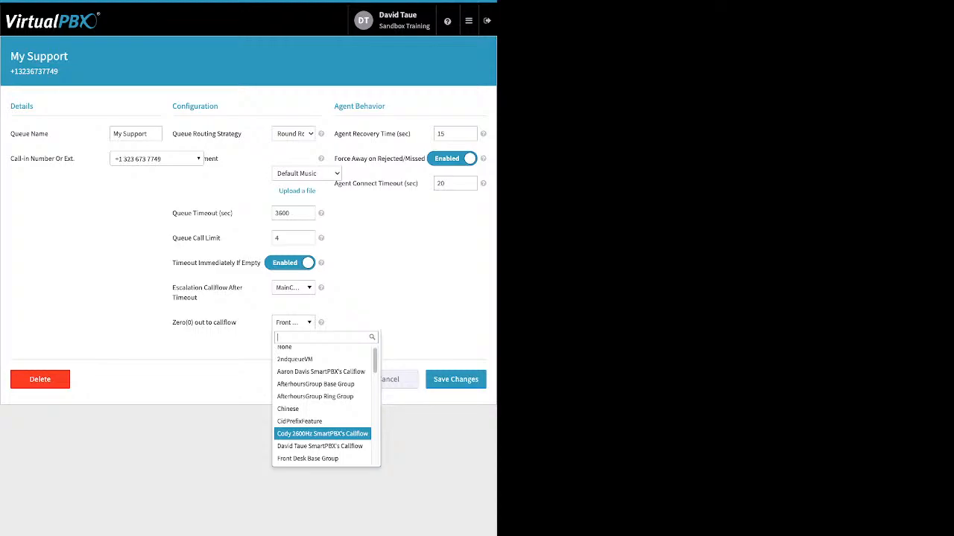
key(Escape)
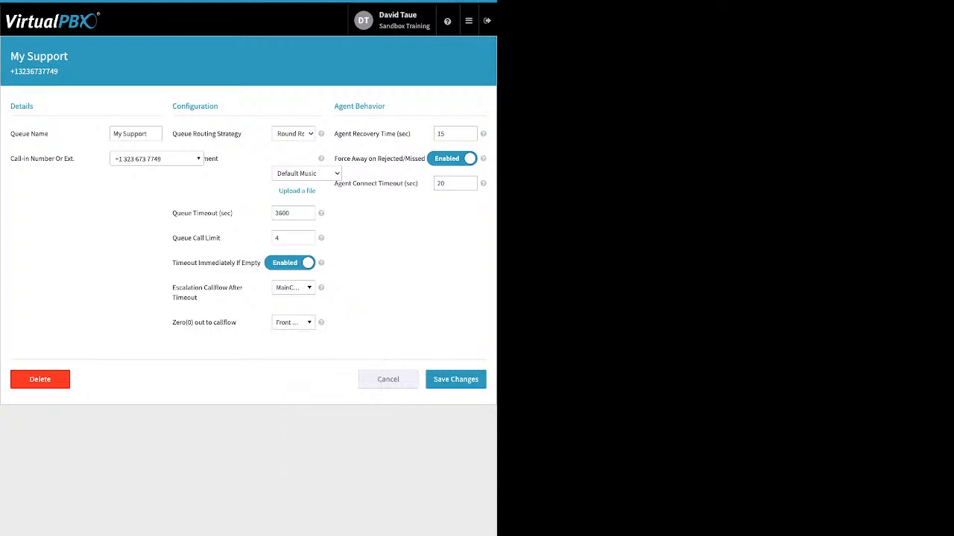
- Review Agent Behavior (recovery time 15, Force Away, Connect Timeout) and cancel back to the dashboard
drag(386, 107, 402, 134)
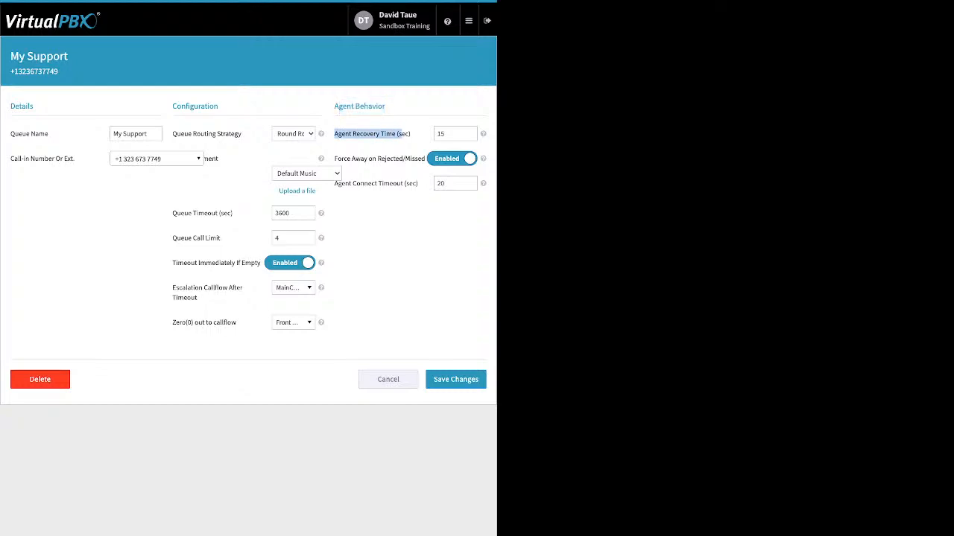
click(453, 134)
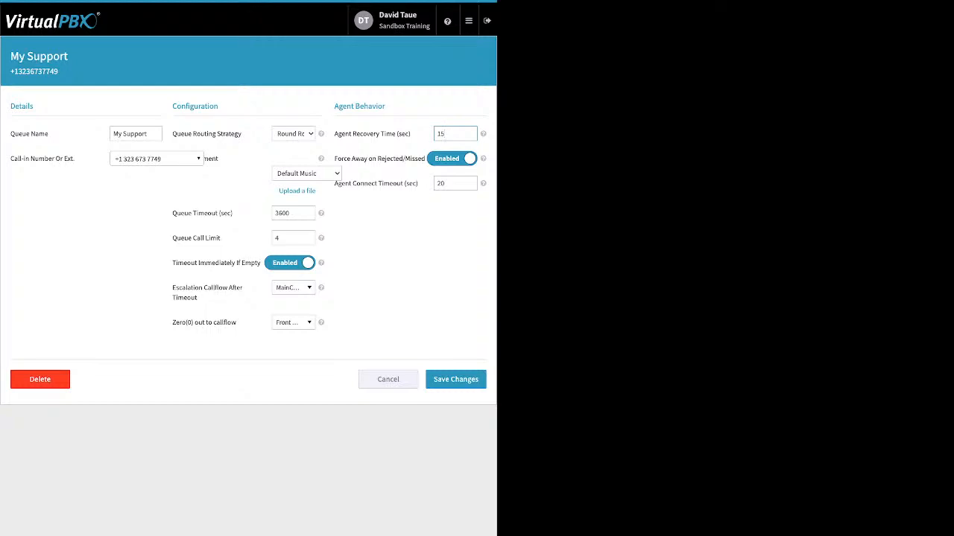
drag(334, 159, 426, 159)
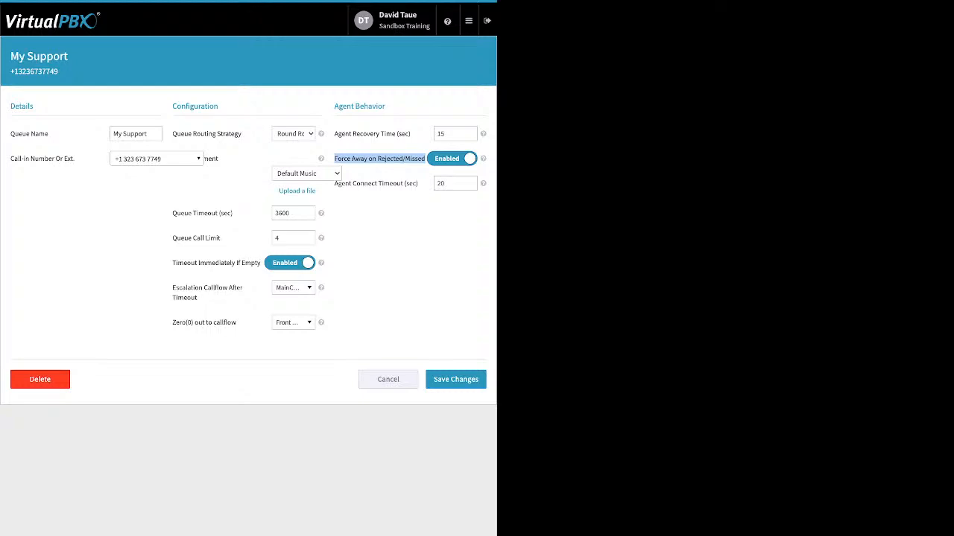
click(438, 183)
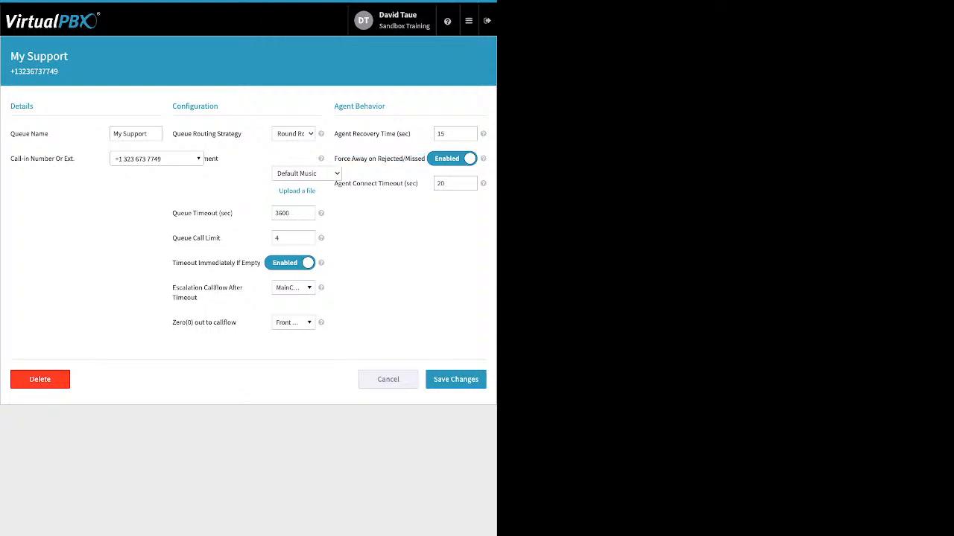
drag(334, 183, 418, 183)
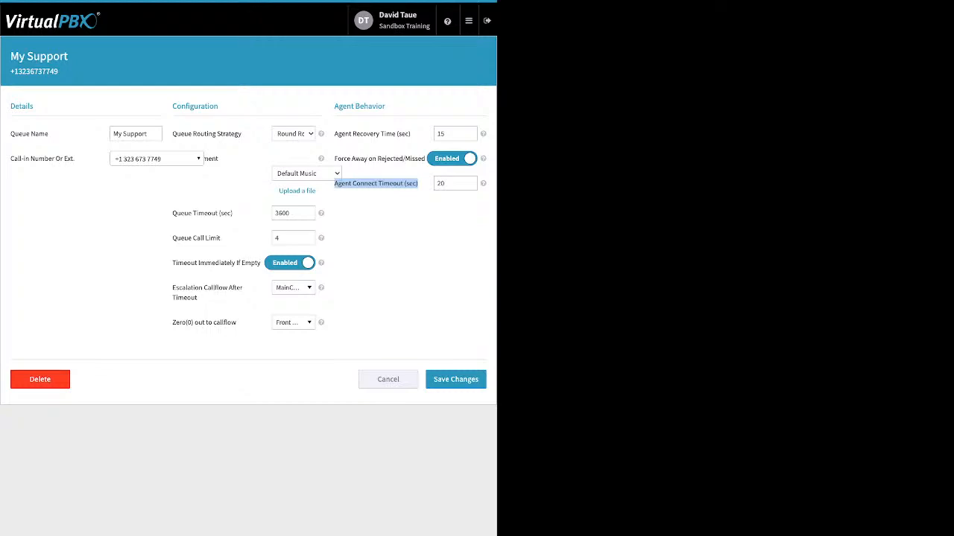
click(389, 379)
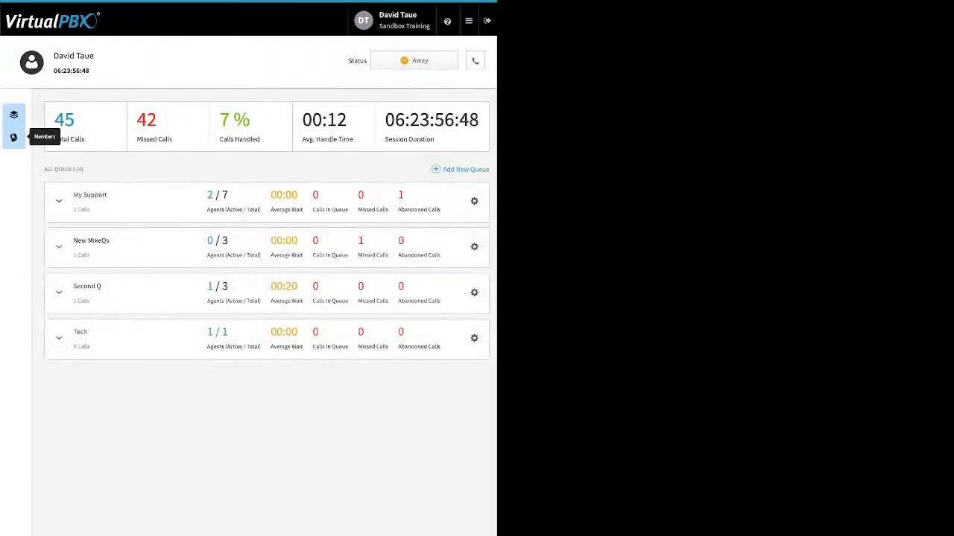
- Open Manage Members and add one available user as a call center member
click(13, 138)
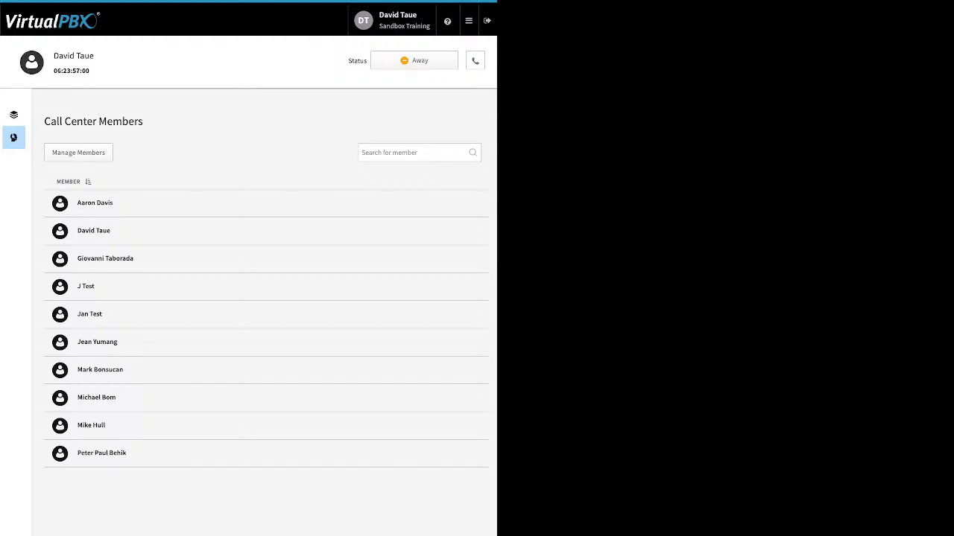
click(78, 153)
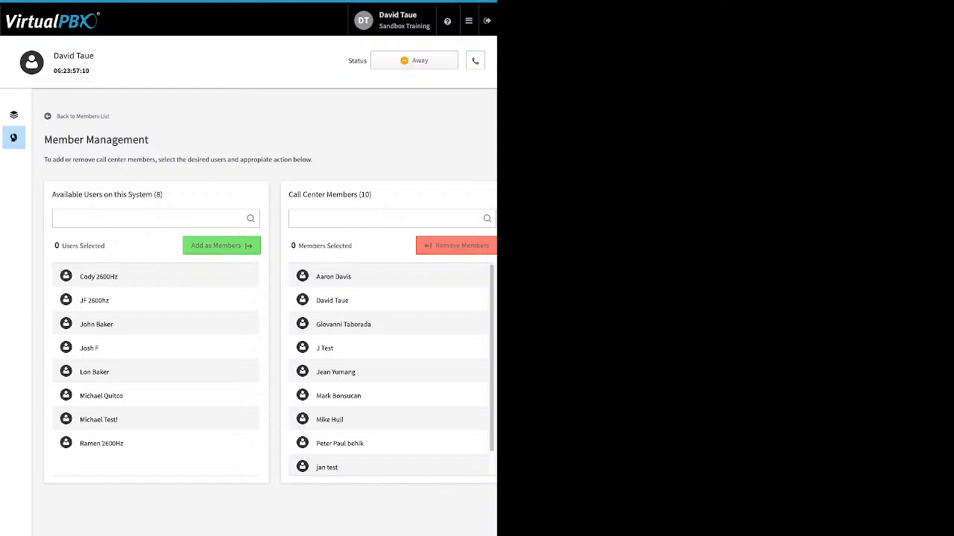
click(134, 396)
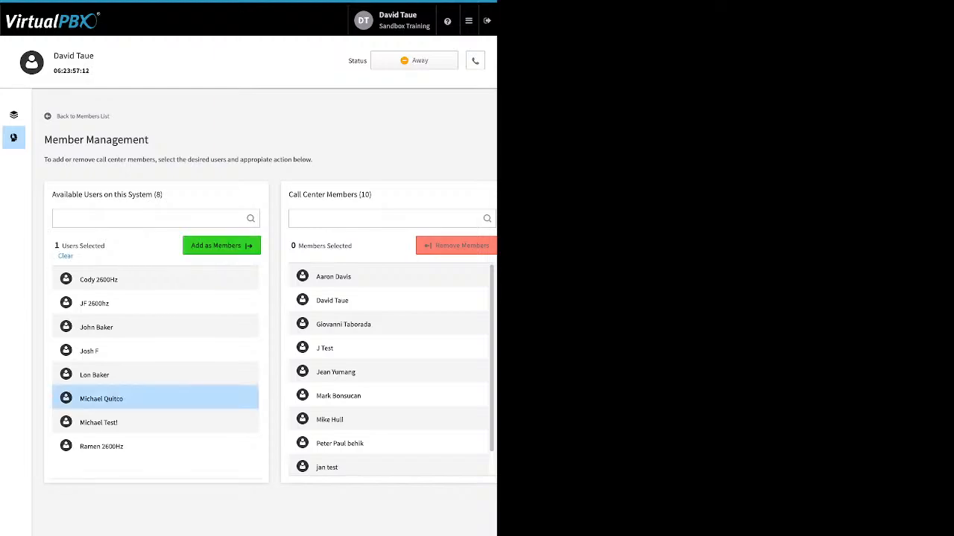
click(222, 246)
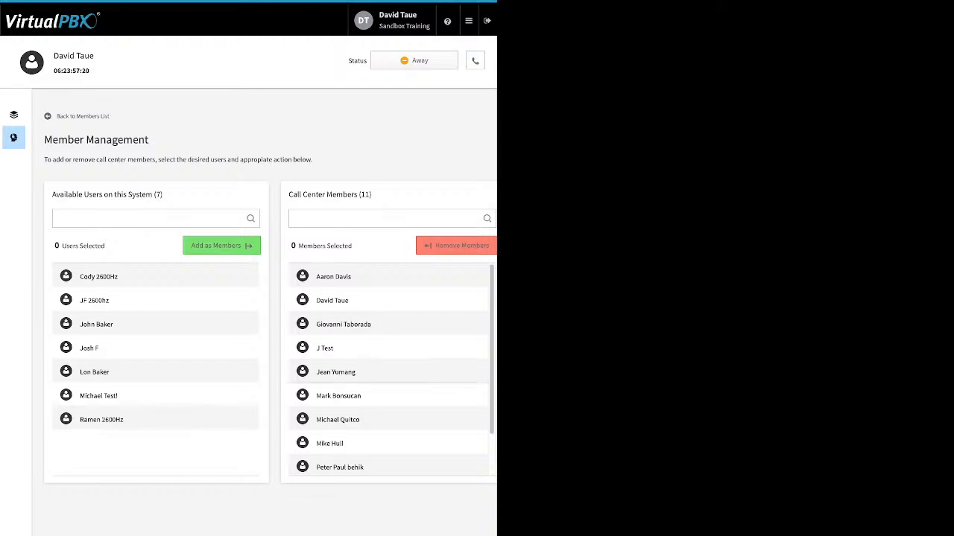
- Remove the two test members, leaving 9 members, and return to the queue dashboard
click(325, 349)
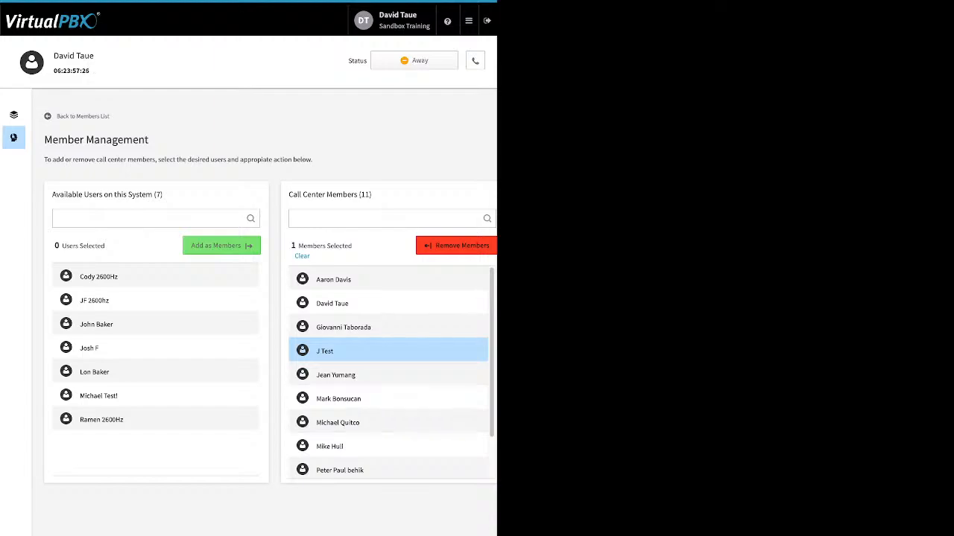
scroll(388, 373, down, 1)
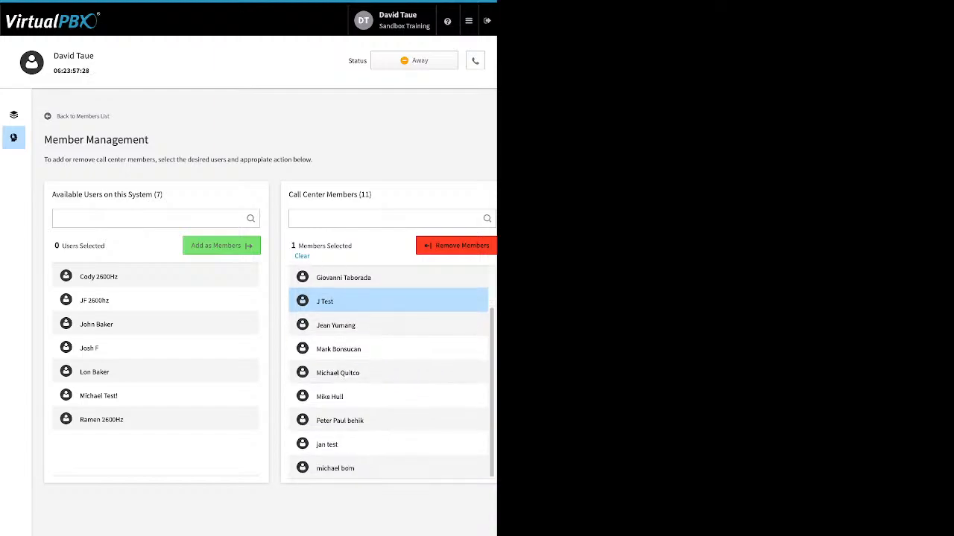
click(388, 444)
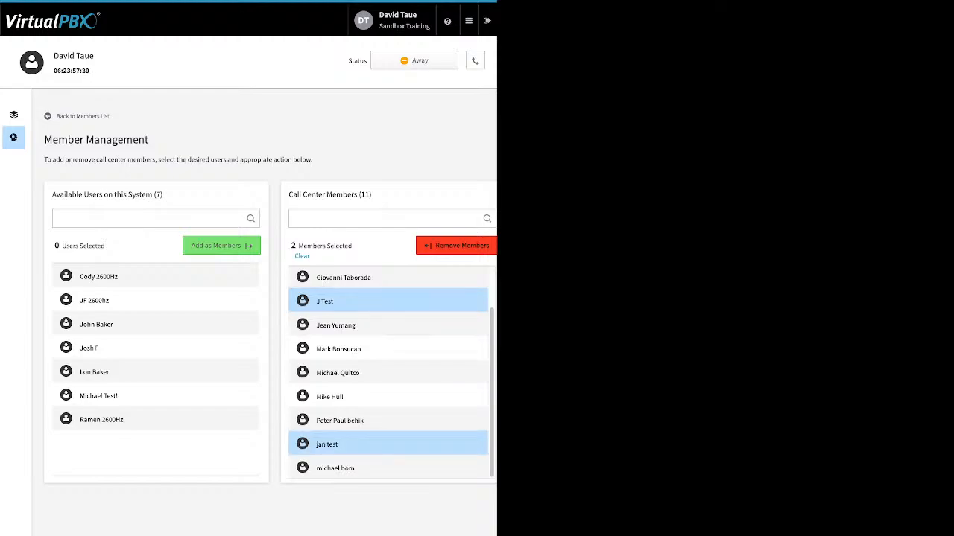
click(456, 245)
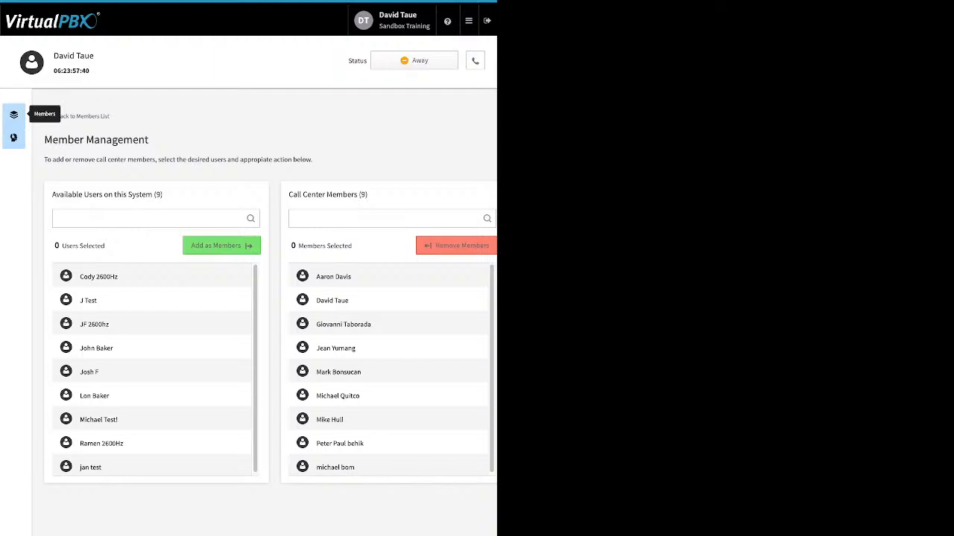
click(14, 114)
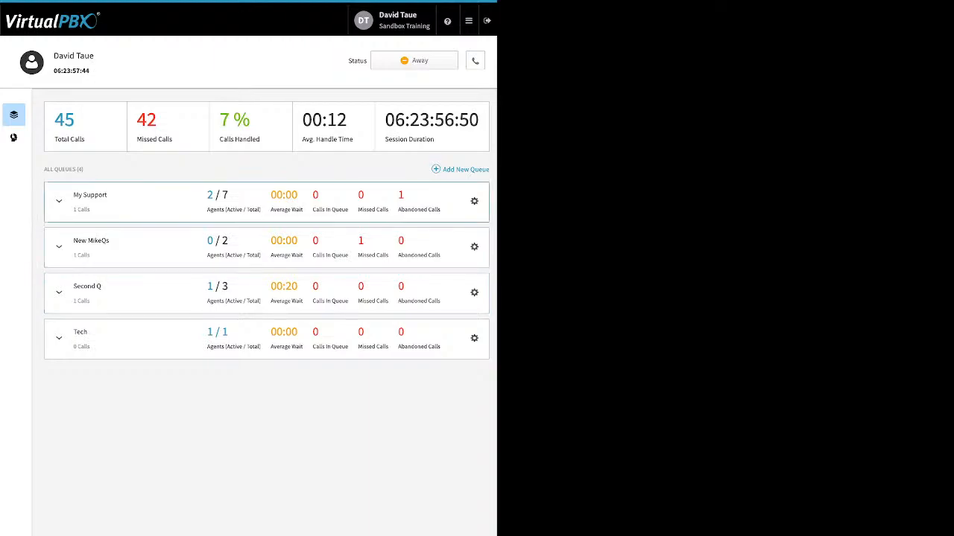
- Expand My Support, drag one agent from Assigned to Available, then view its Managers
click(59, 201)
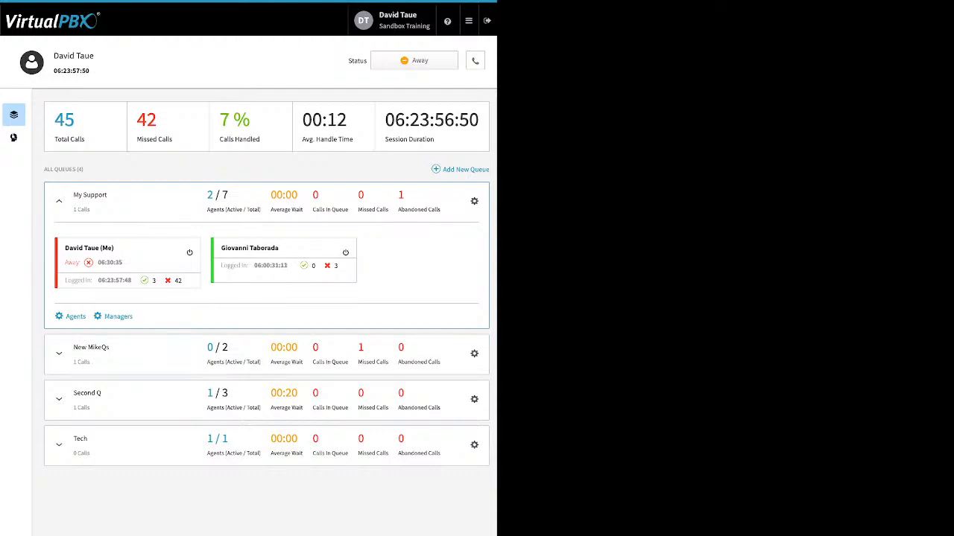
click(75, 317)
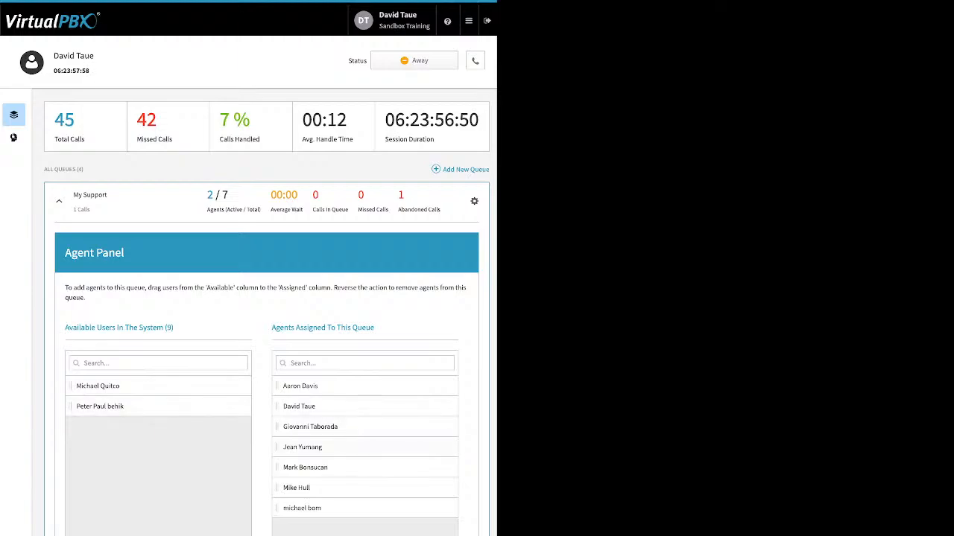
drag(303, 447, 149, 429)
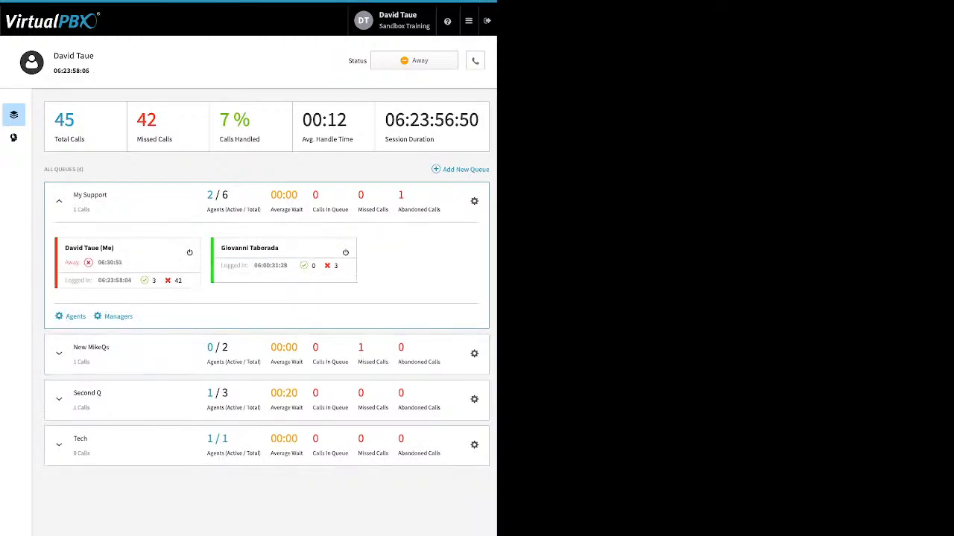
click(118, 316)
- End the current agent session and begin a new one on ACD Queues
click(468, 21)
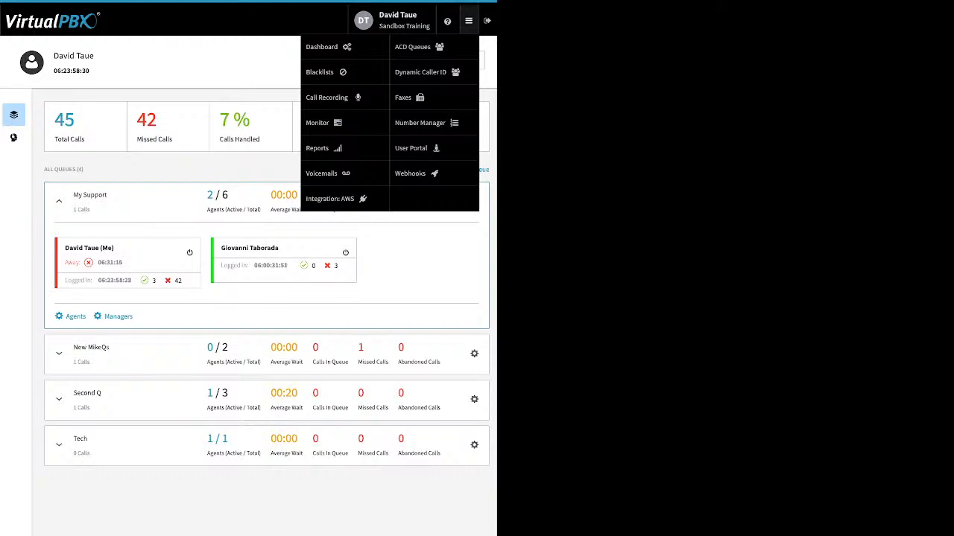
click(418, 47)
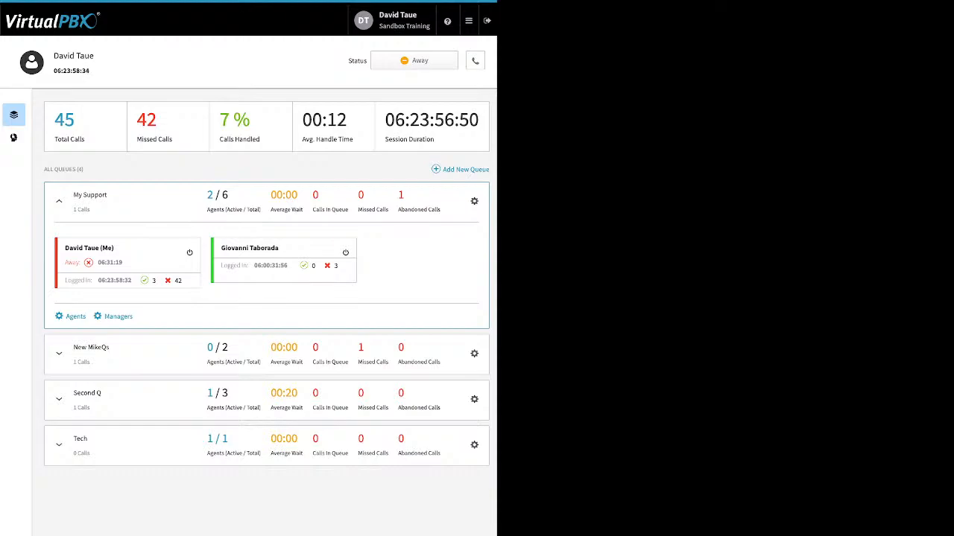
click(415, 60)
click(417, 105)
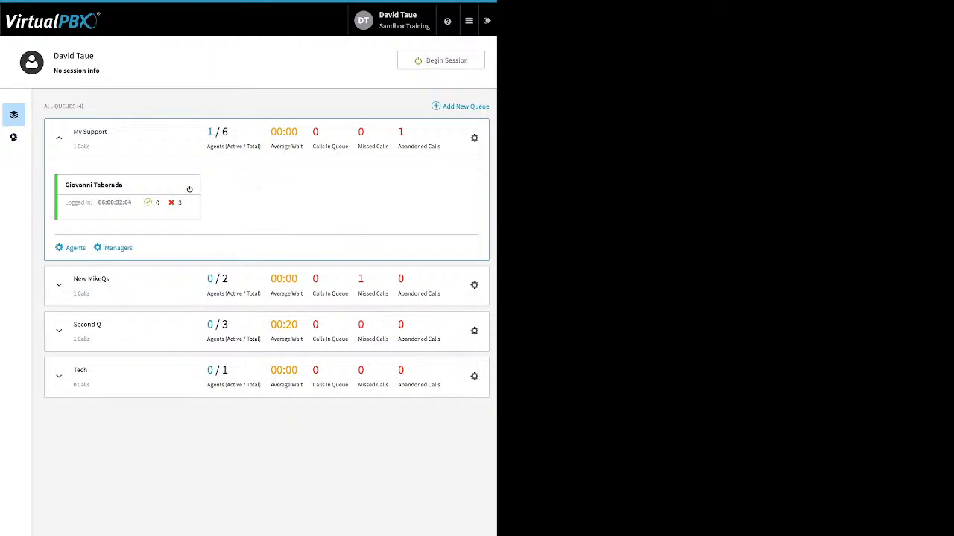
click(441, 60)
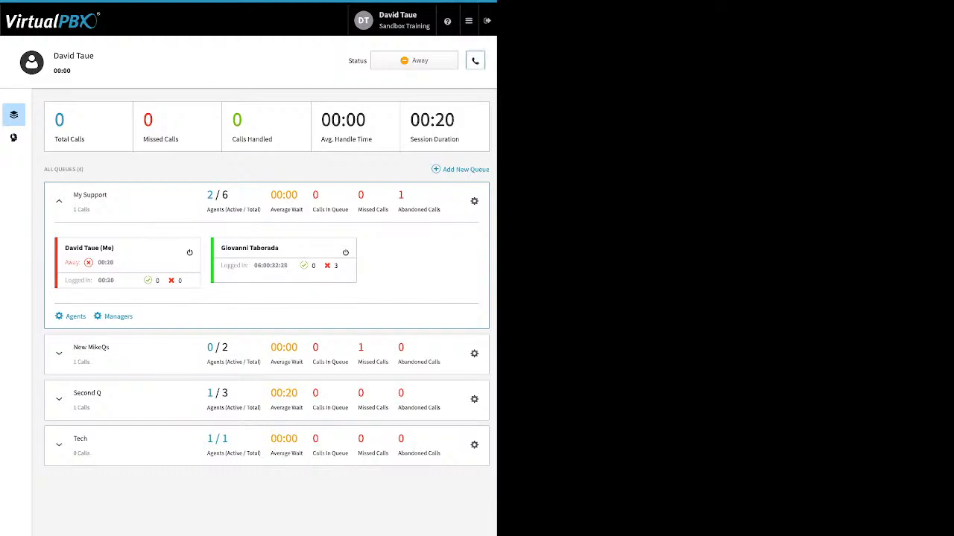
- Keep DTsandSP as the answering device and mark all queues as Ready
click(476, 61)
click(427, 124)
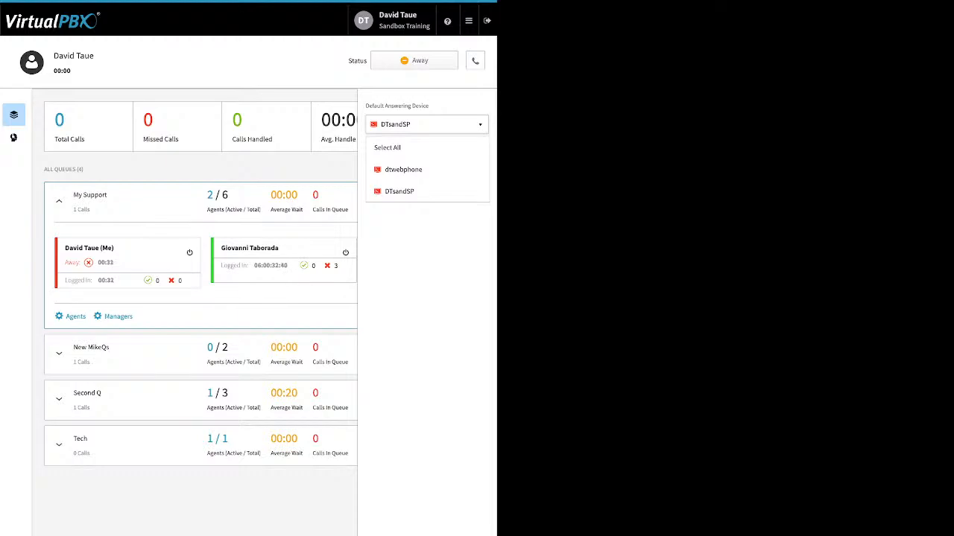
key(Escape)
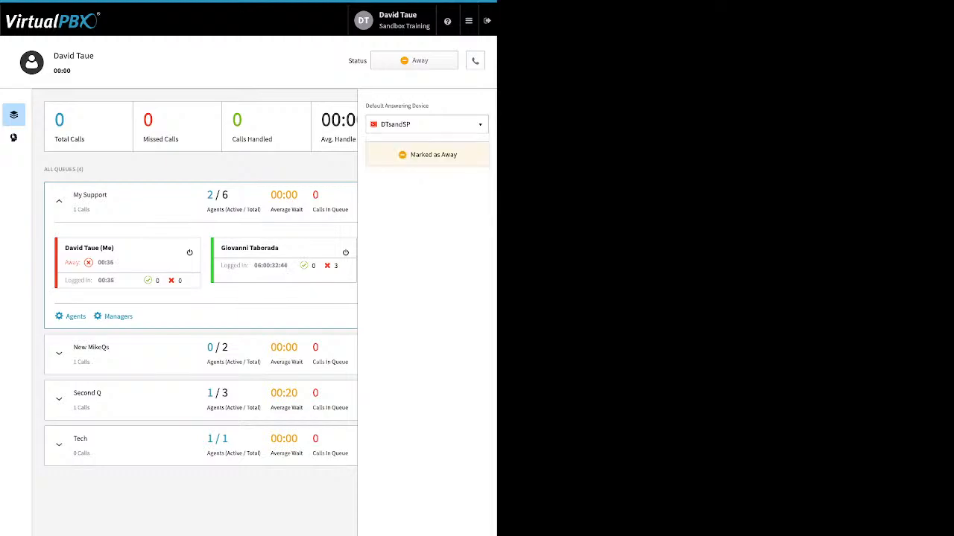
click(414, 60)
click(428, 85)
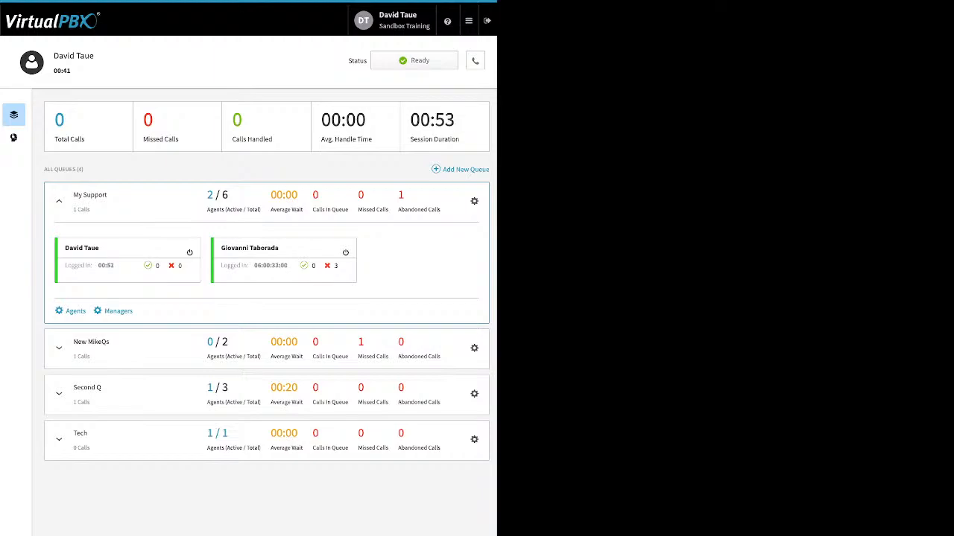
- Reselect DTsandSP as the answering device, reload ACD Queues and expand My Support's agents
click(475, 60)
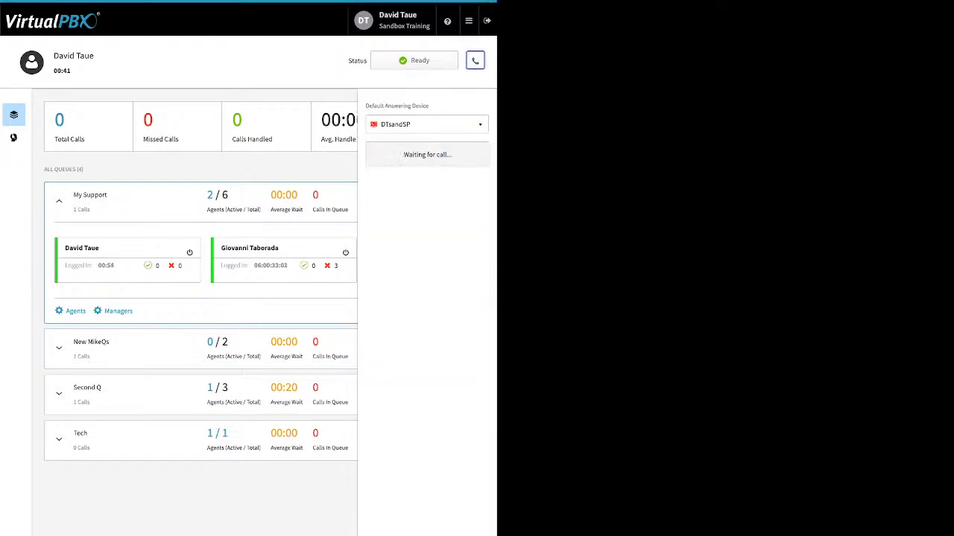
click(427, 124)
click(426, 125)
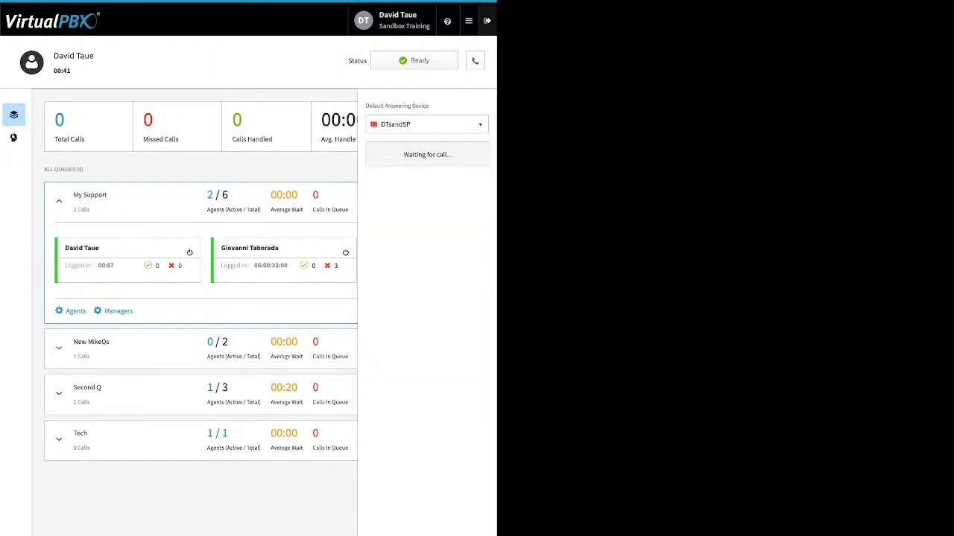
click(469, 21)
click(417, 47)
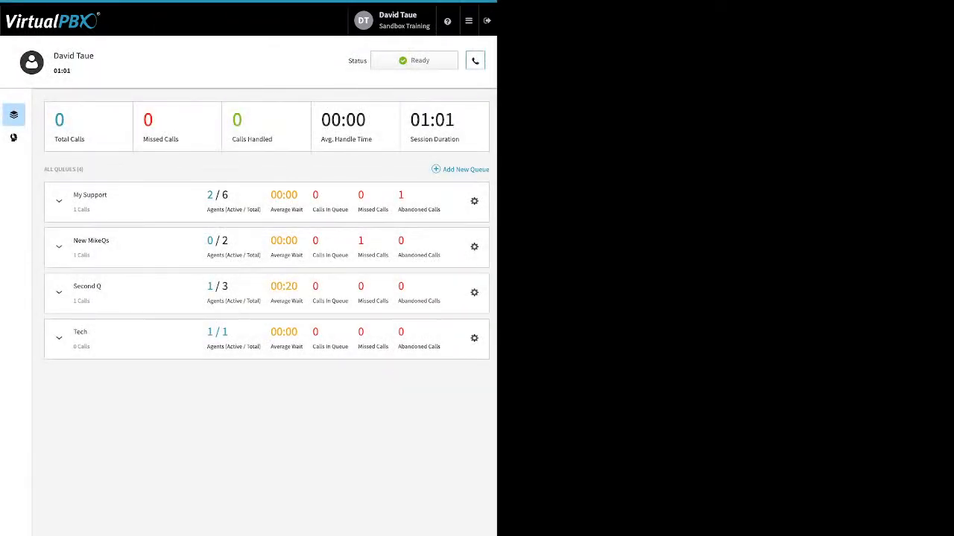
click(476, 60)
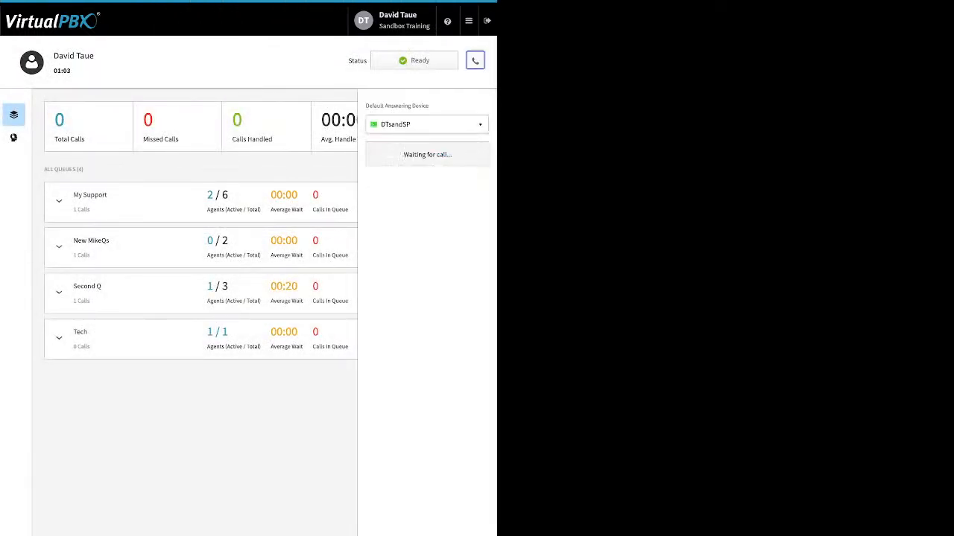
click(427, 124)
click(417, 191)
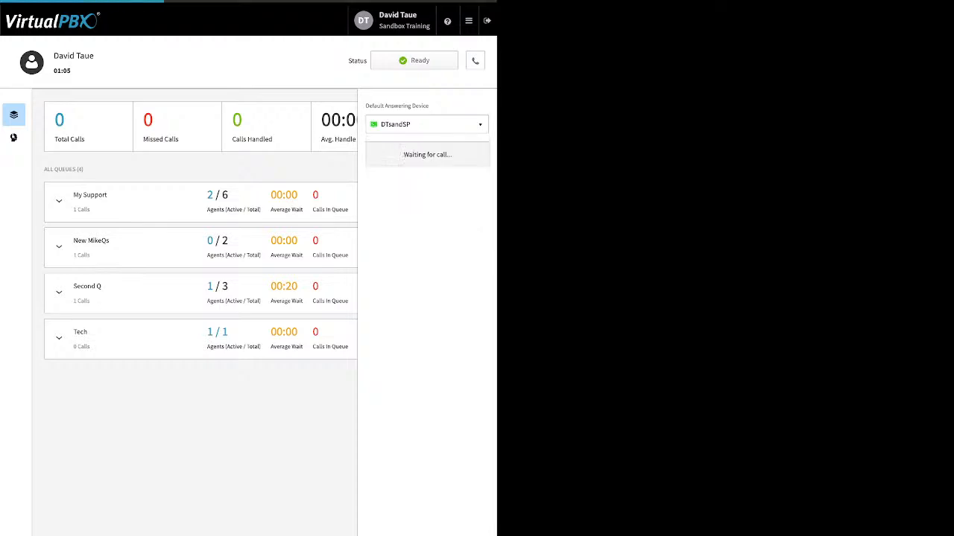
click(59, 201)
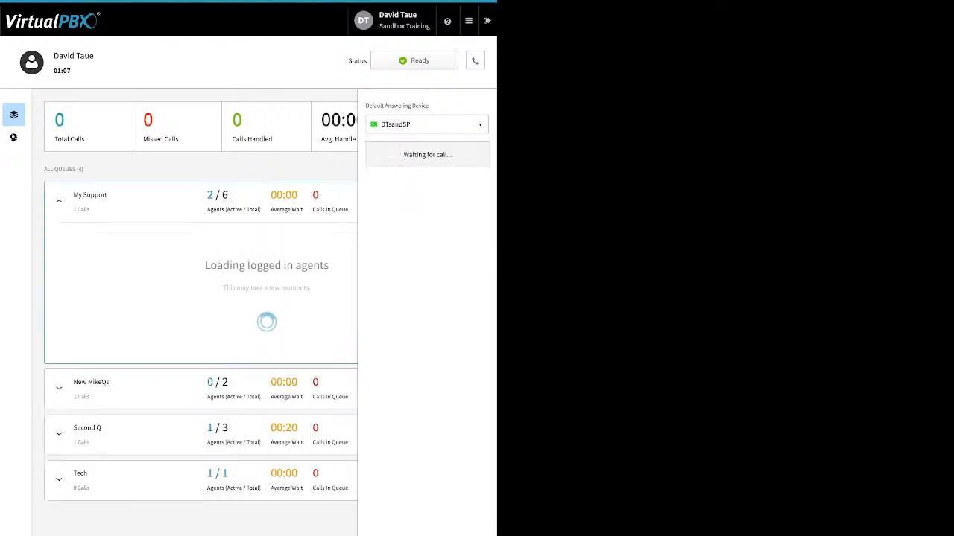
click(475, 60)
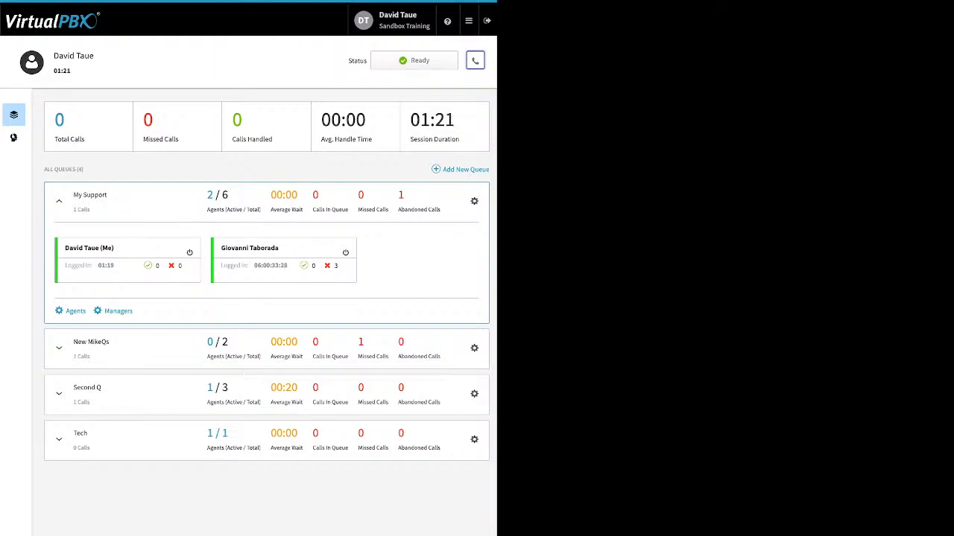
- Mark all queues as Away, then end the agent session
click(414, 60)
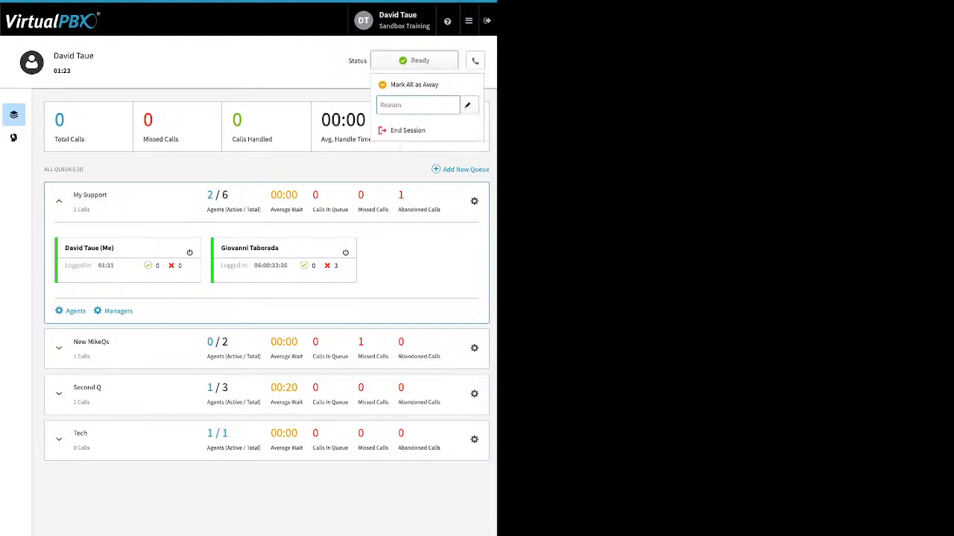
click(415, 61)
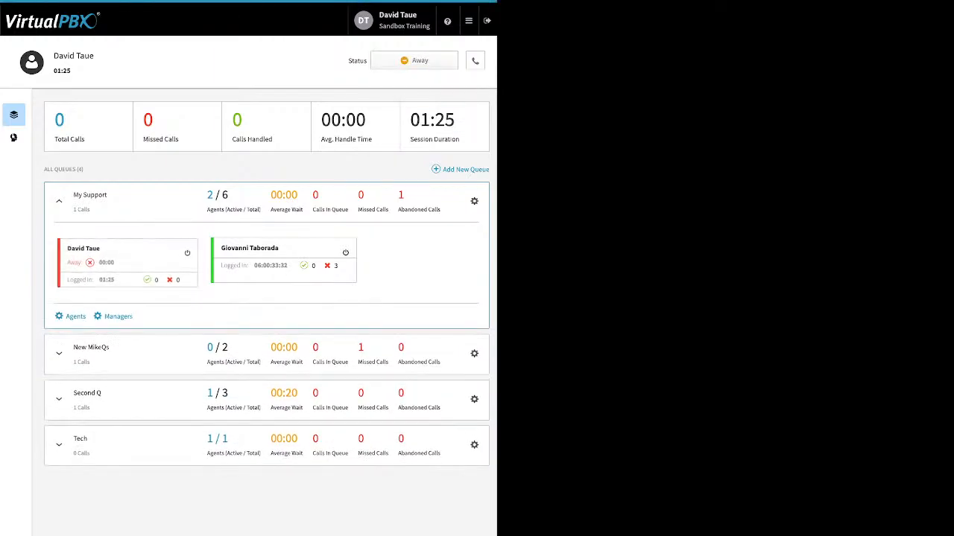
click(415, 60)
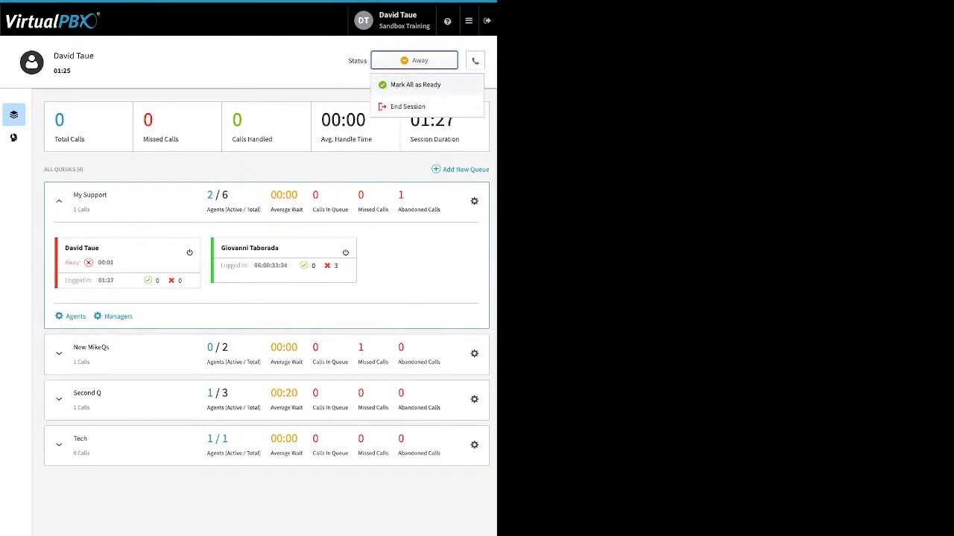
click(407, 107)
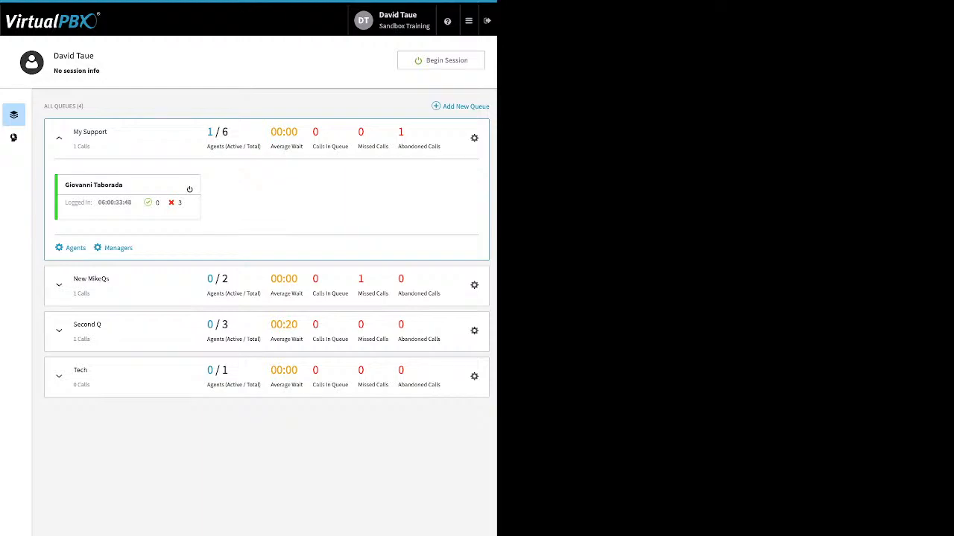
mouse_move(469, 21)
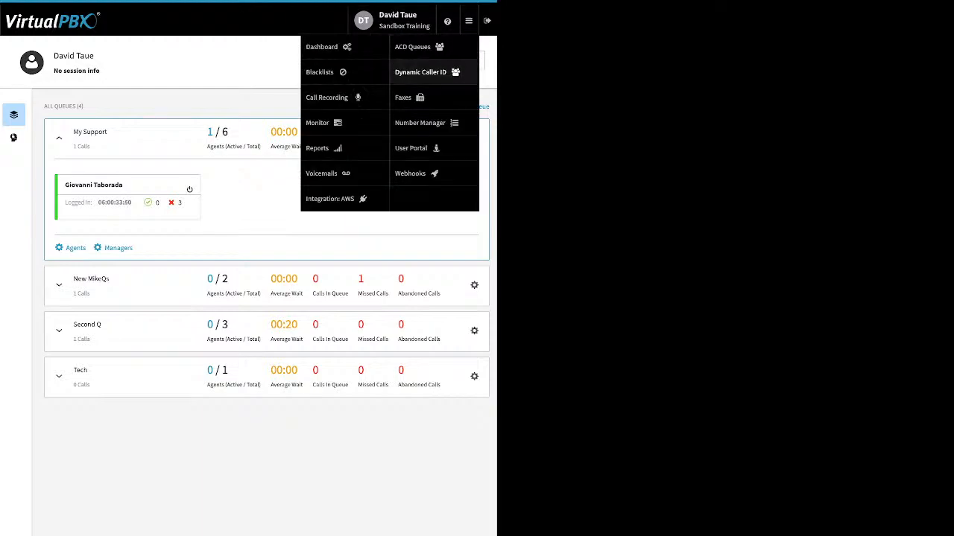
- Open the Dynamic Caller ID rules and inspect the 408 rule's area code without saving
click(420, 71)
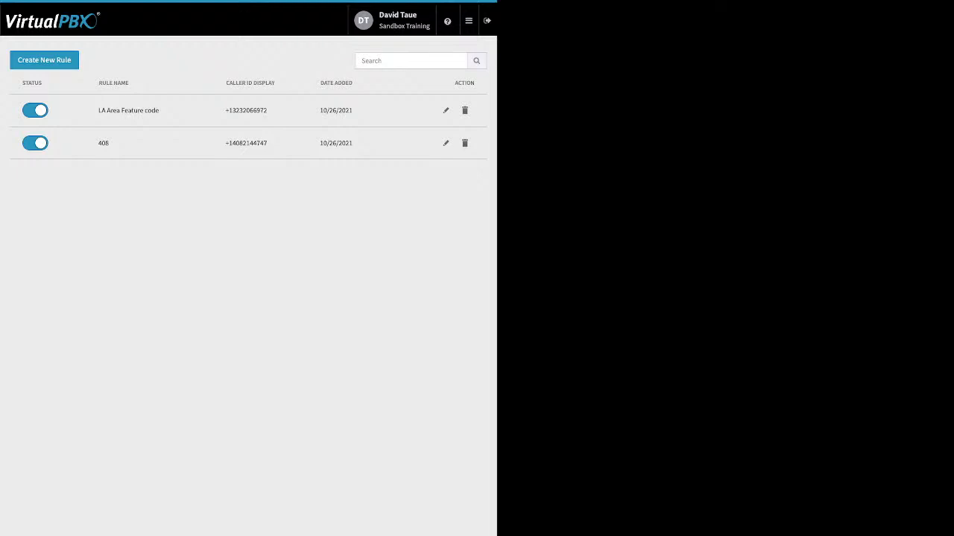
click(445, 143)
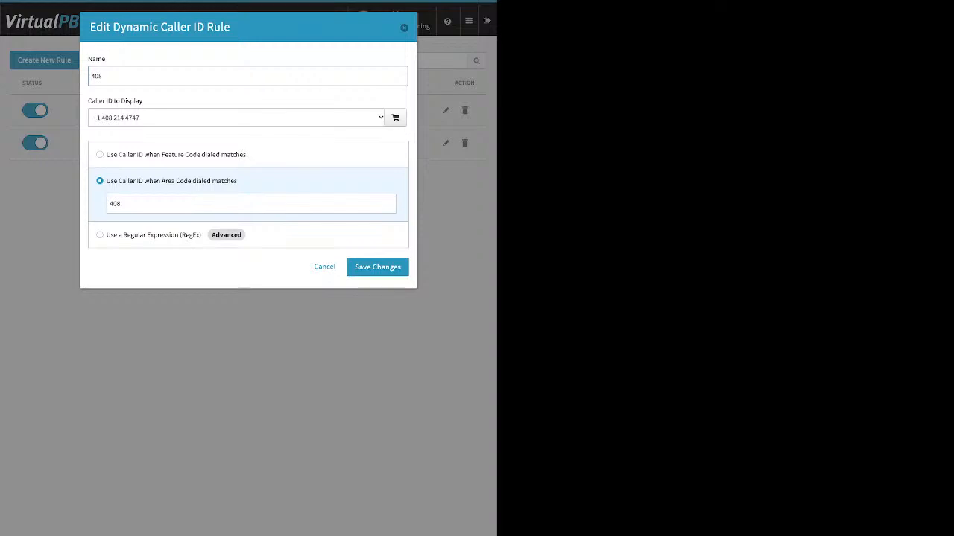
click(122, 203)
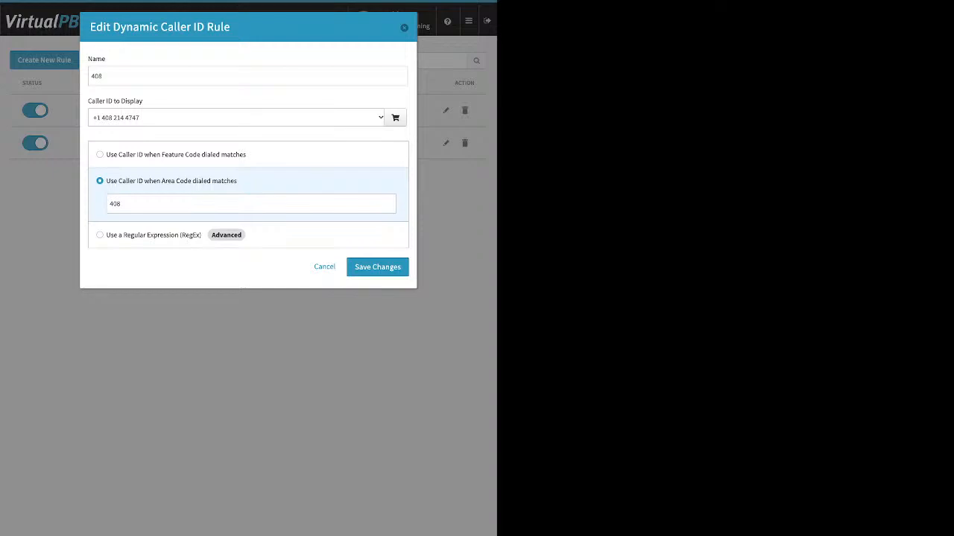
click(404, 28)
- Re-save the LA Area Feature code rule with feature code *550
click(445, 110)
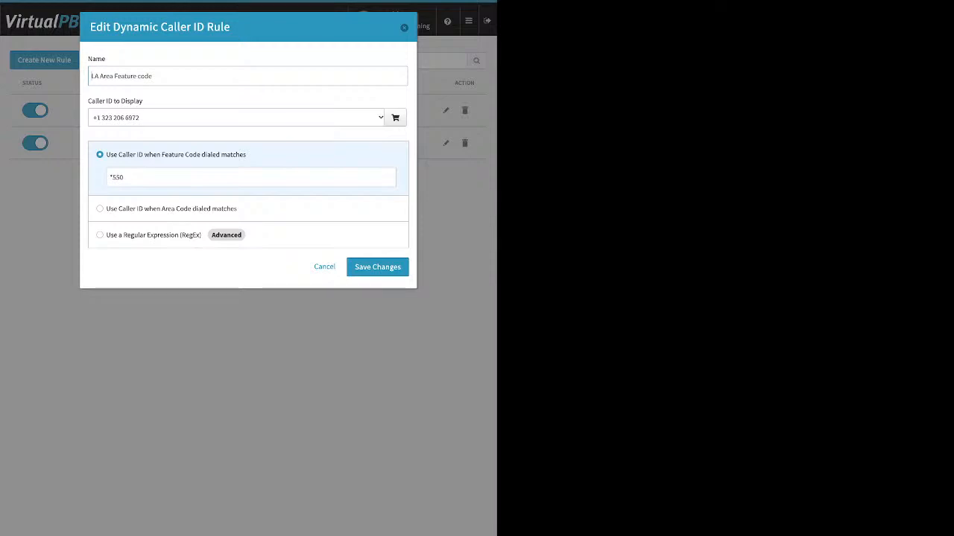
drag(124, 178, 109, 178)
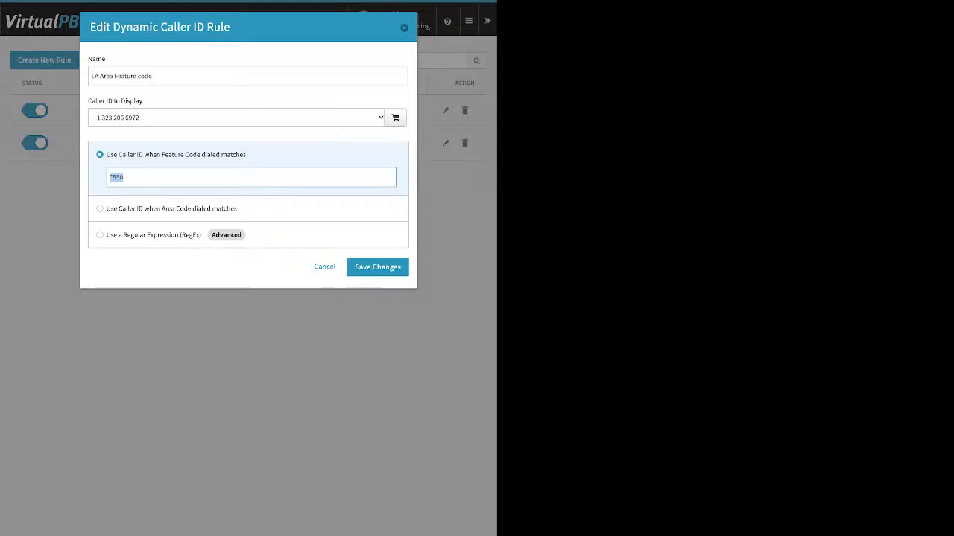
key(Return)
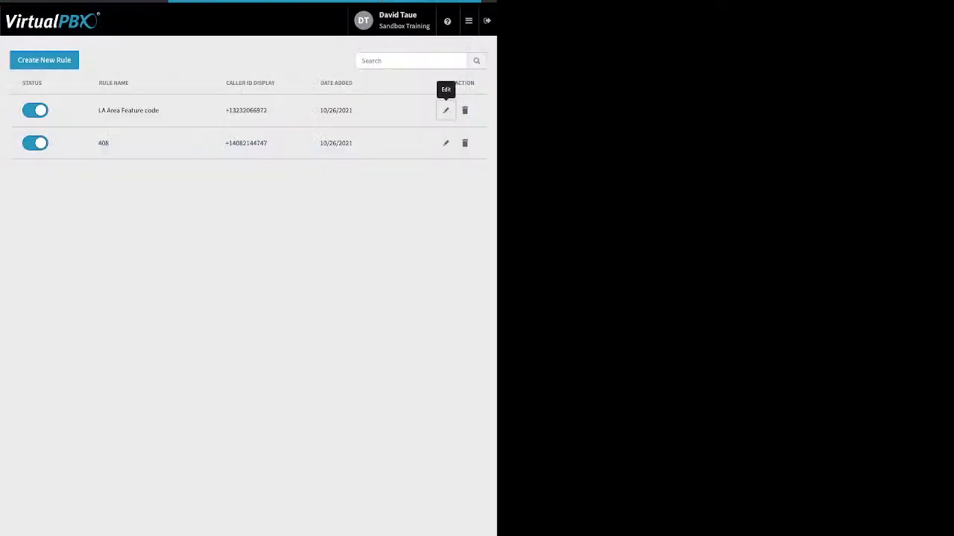
- Go to the Faxes app and show the main account faxbox's inbound faxes
click(469, 21)
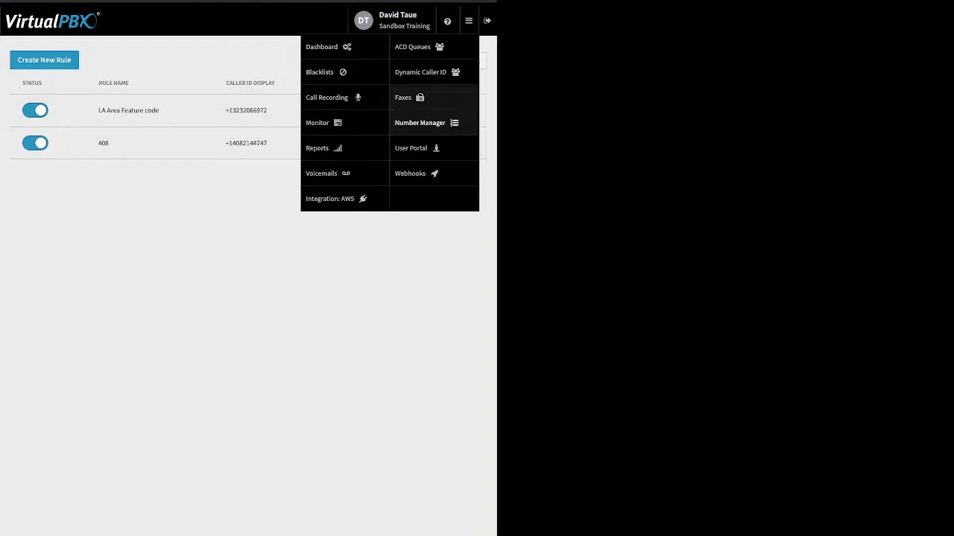
click(406, 98)
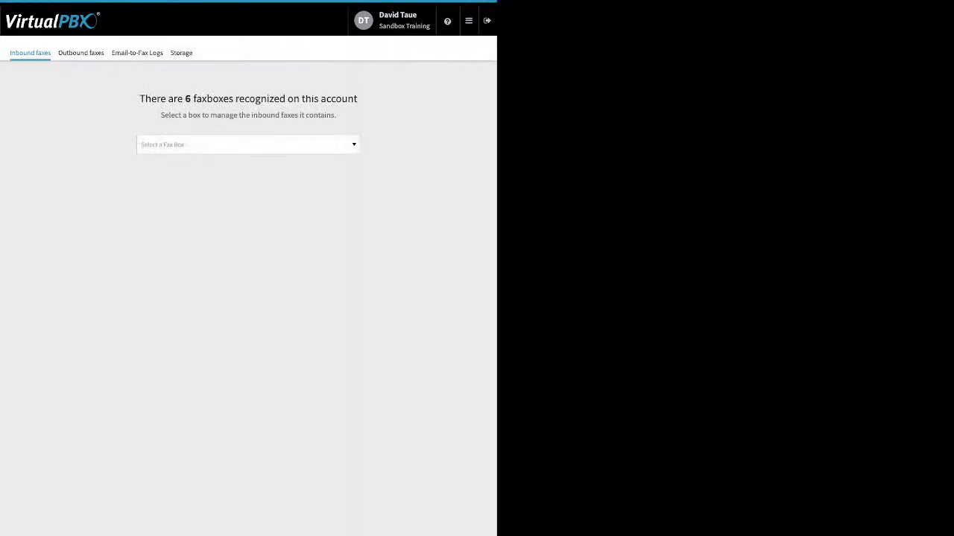
click(248, 145)
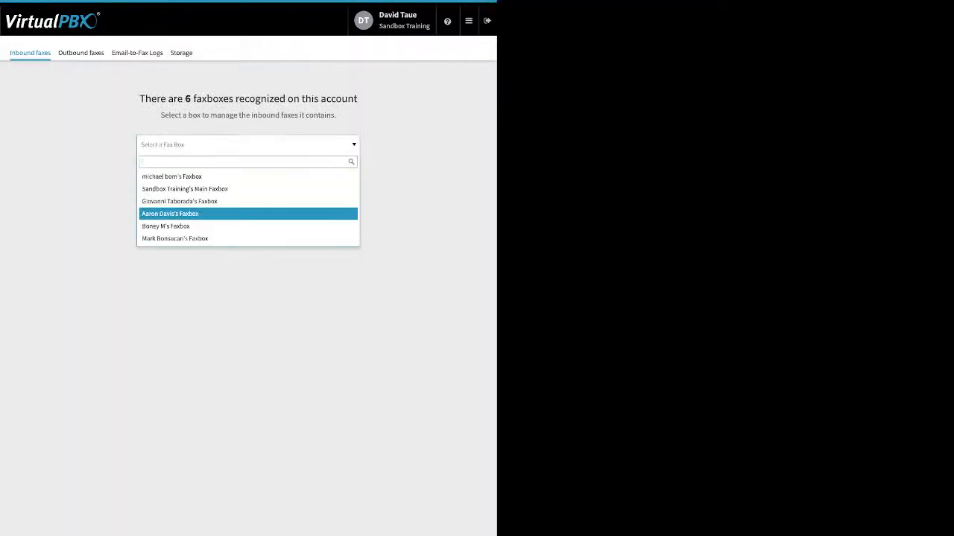
key(Up)
key(Up)
key(Up)
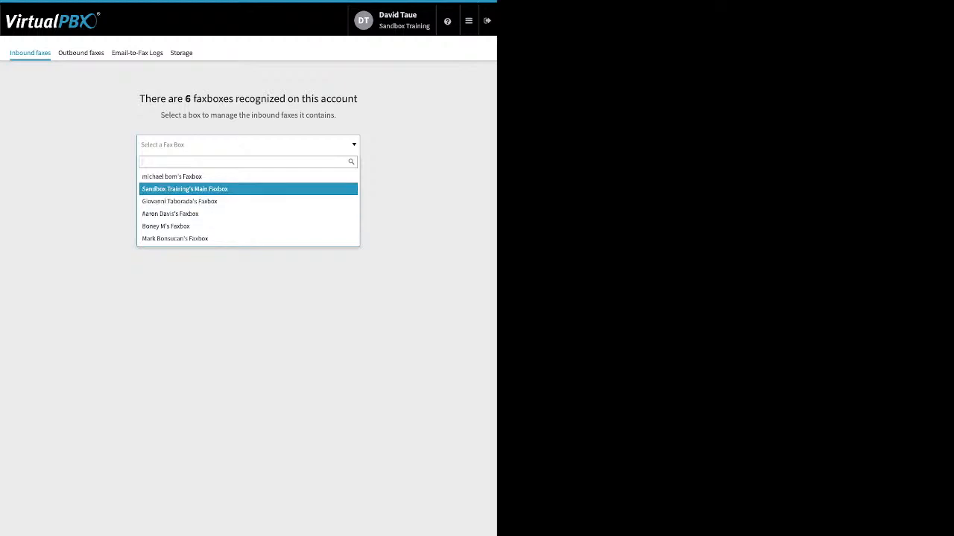
key(Return)
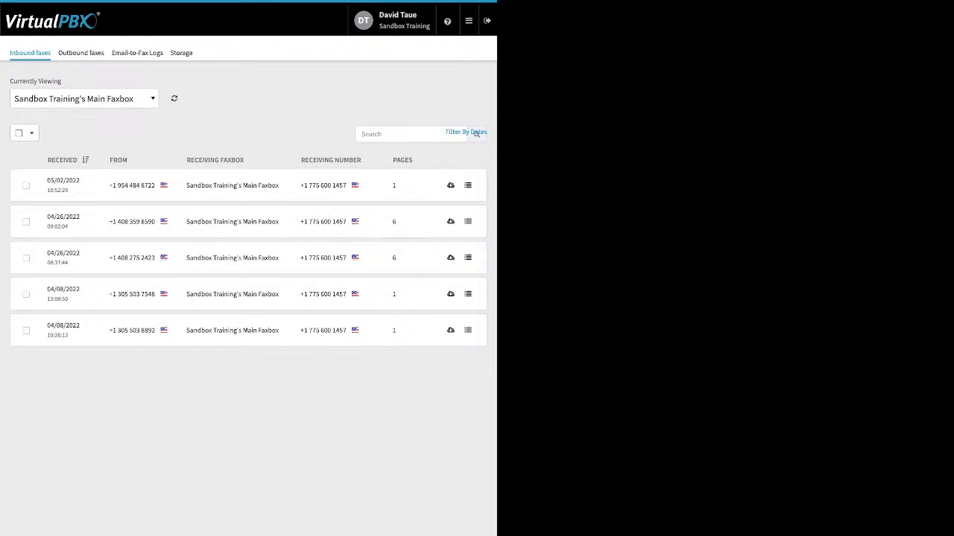
- Show the outbound faxes for Sandbox Training's Main Faxbox
click(82, 53)
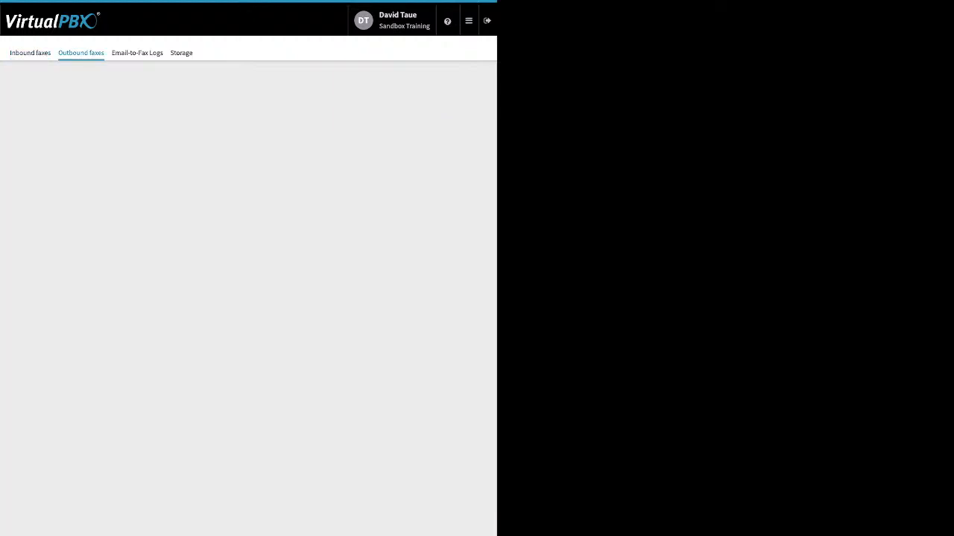
click(249, 145)
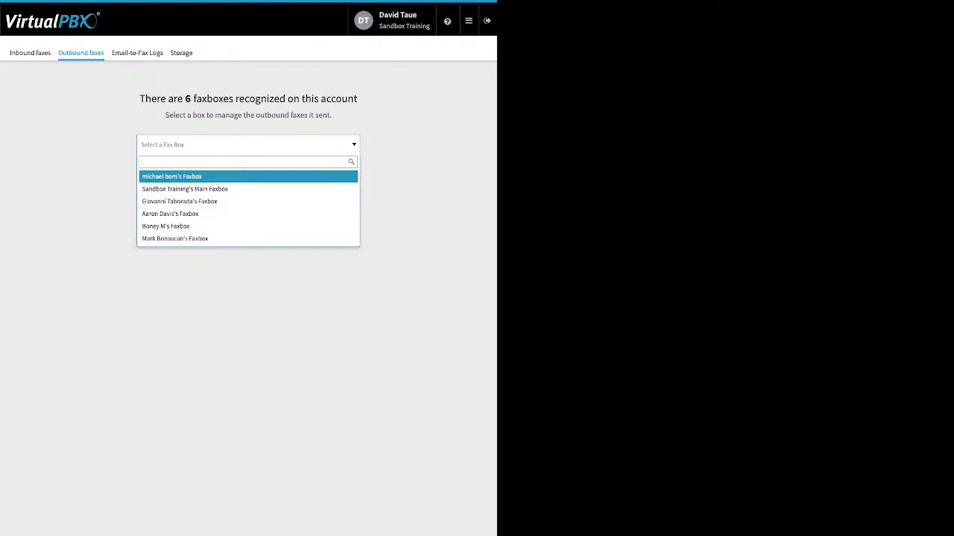
click(223, 189)
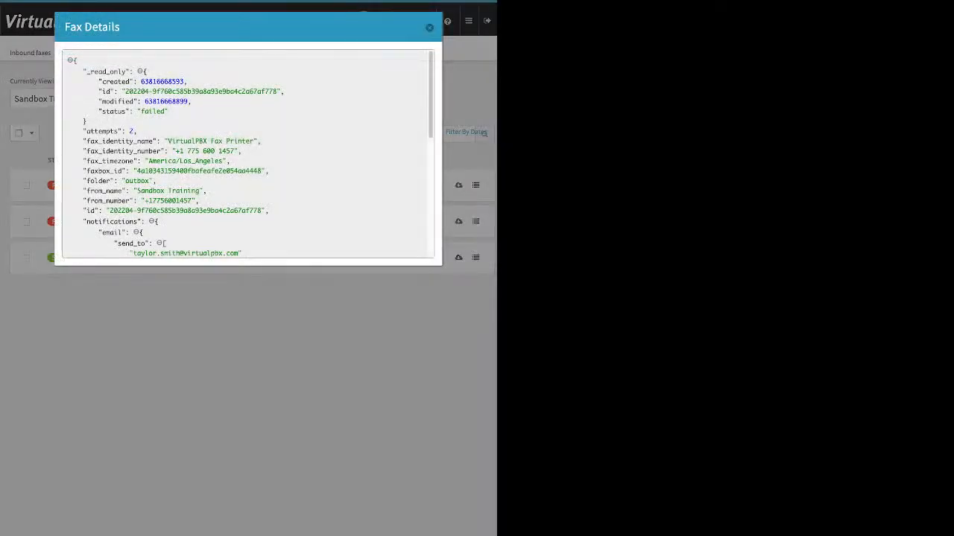
- Check a failed fax's details for its false success result, then view the Email-to-Fax Logs
scroll(247, 153, down, 10)
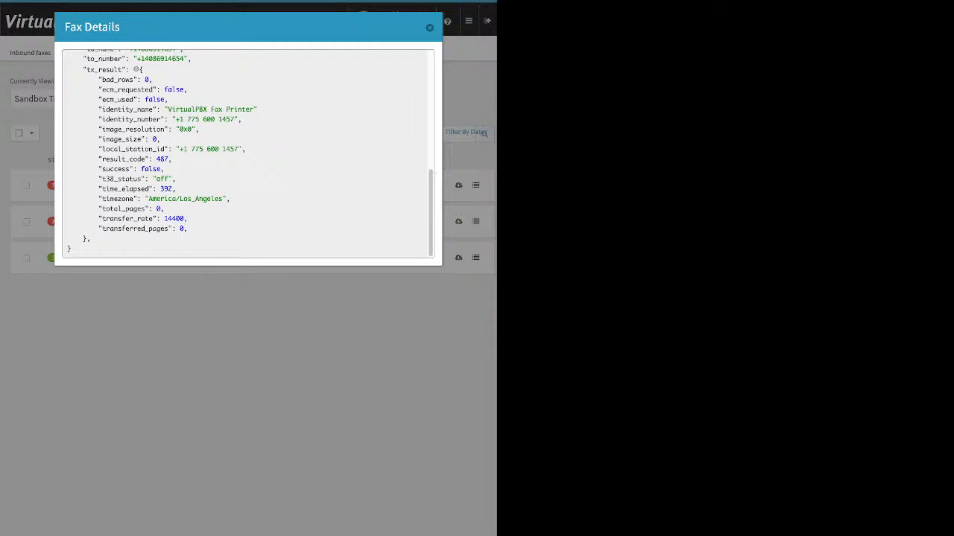
drag(165, 169, 141, 169)
key(Escape)
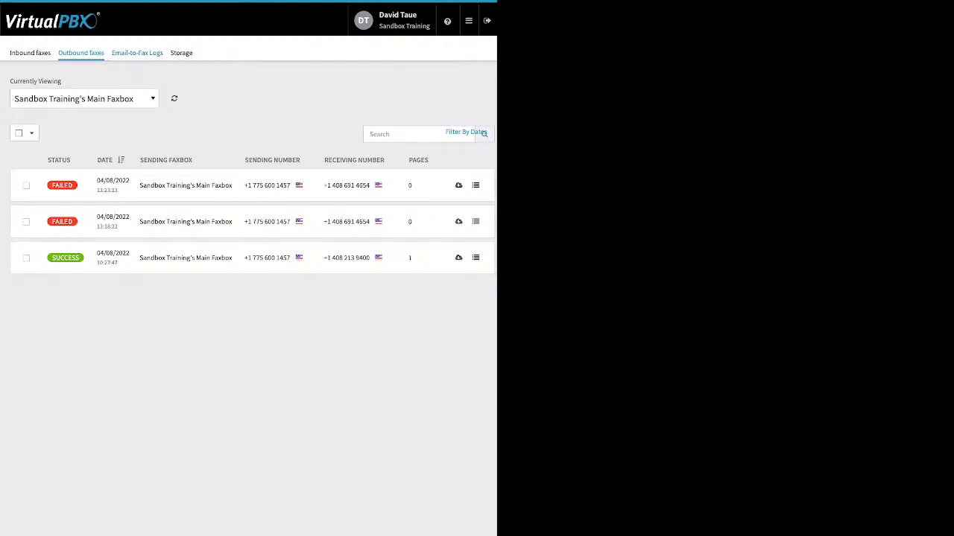
click(137, 53)
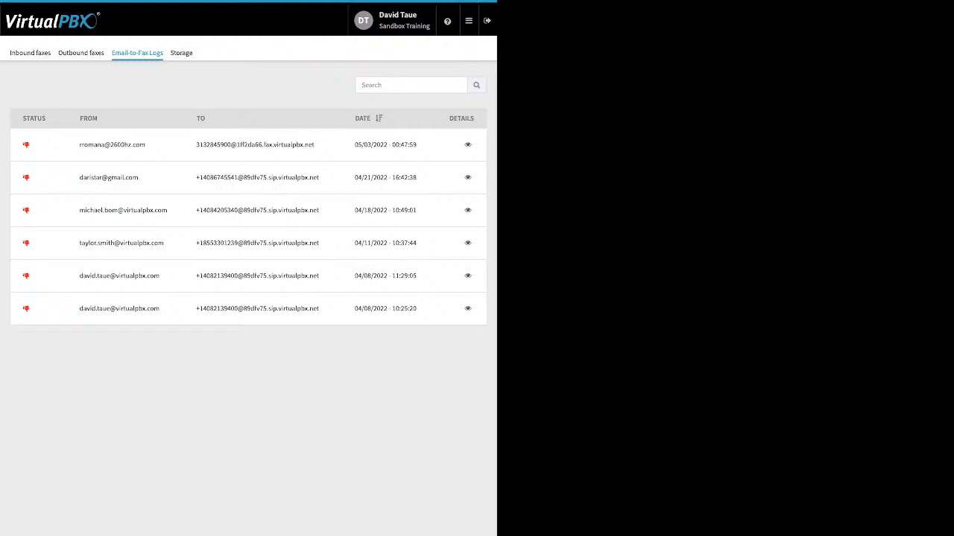
- Read the Technical Details errors, including 'no valid attachment', for the second and fourth log entries
click(468, 177)
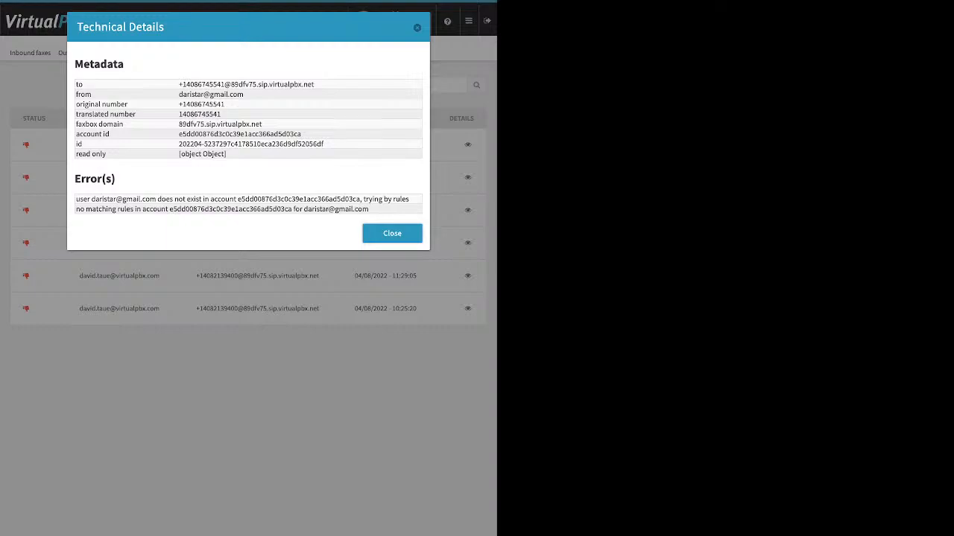
drag(76, 199, 177, 209)
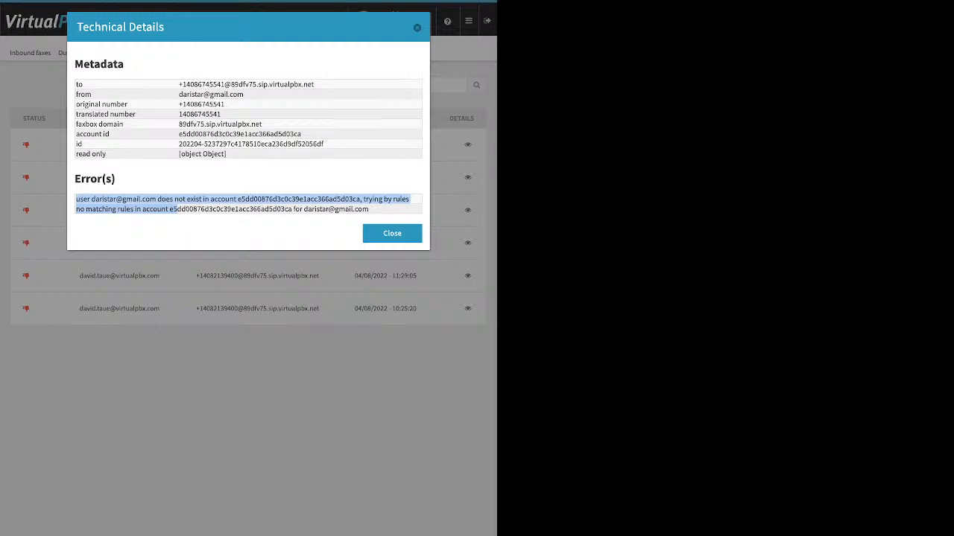
key(Escape)
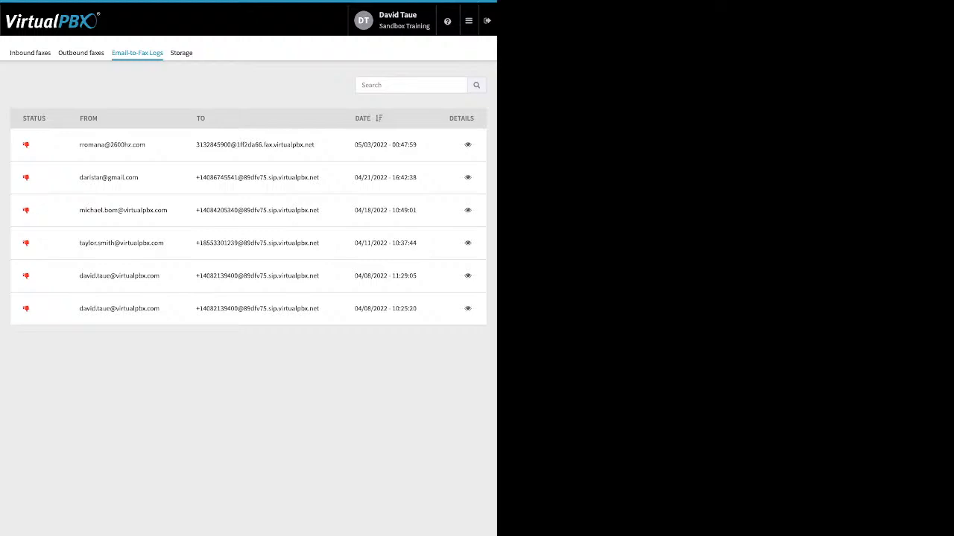
click(468, 243)
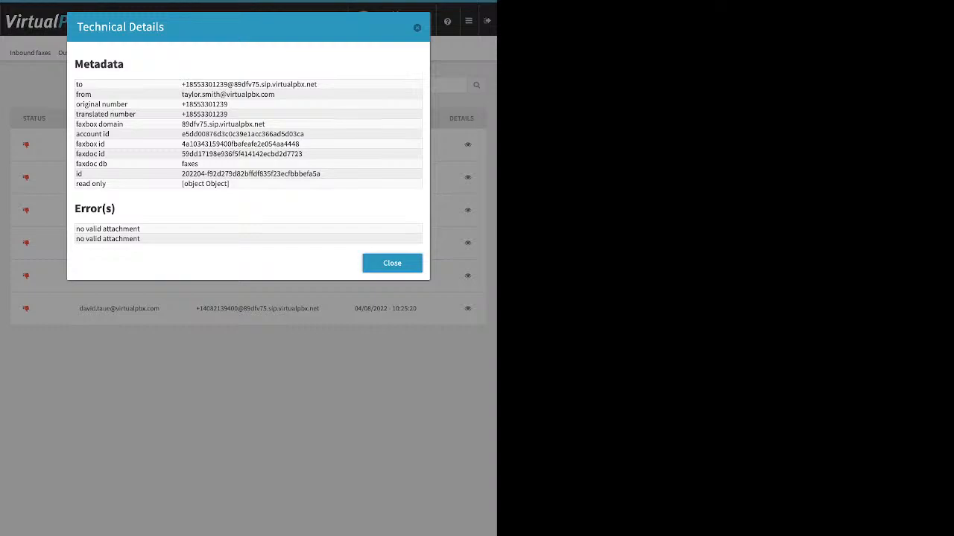
drag(80, 239, 141, 239)
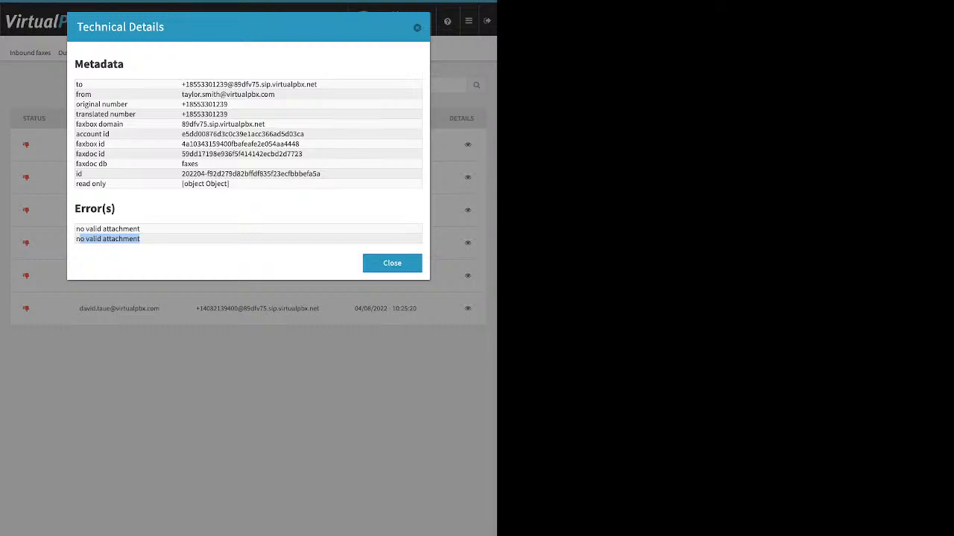
key(Escape)
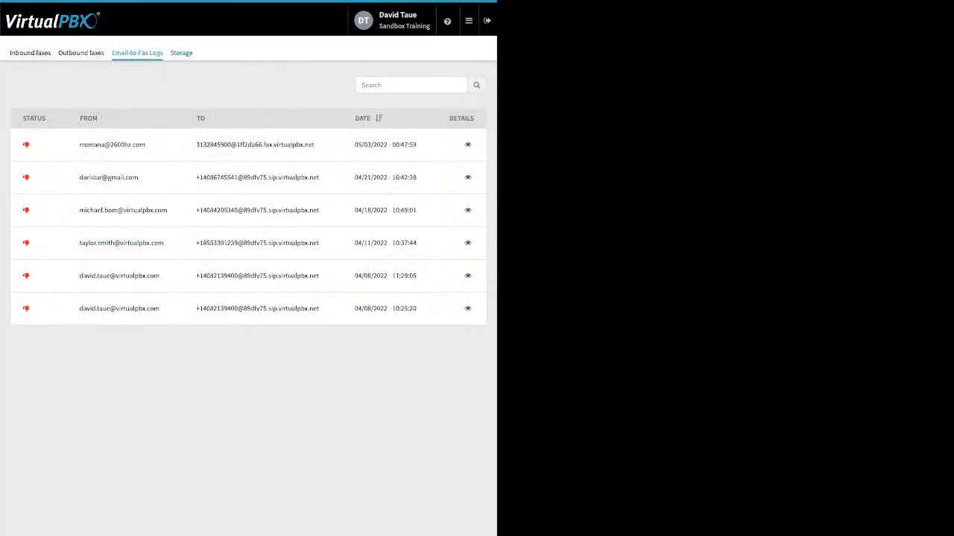
mouse_move(469, 20)
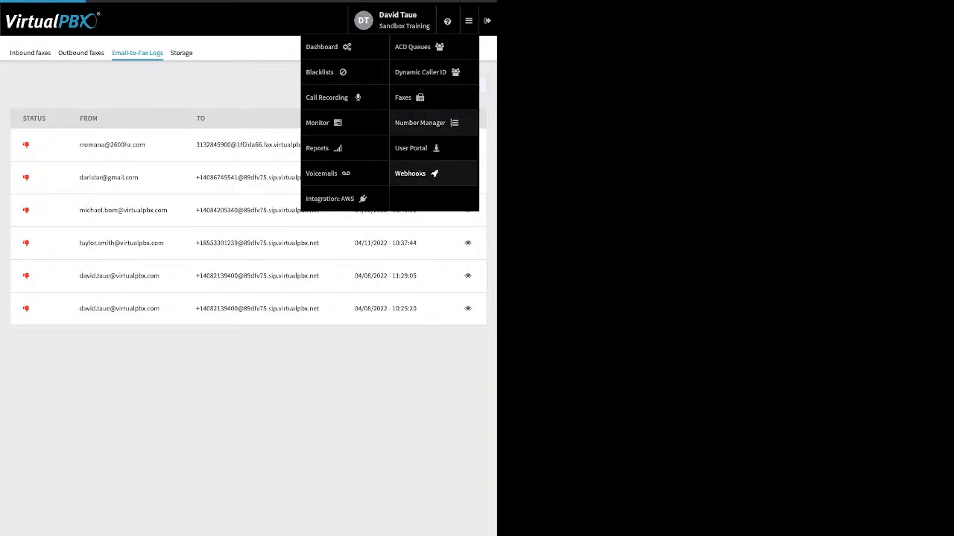
- Look over the spare numbers in Number Manager, then view the empty Webhooks page
click(421, 123)
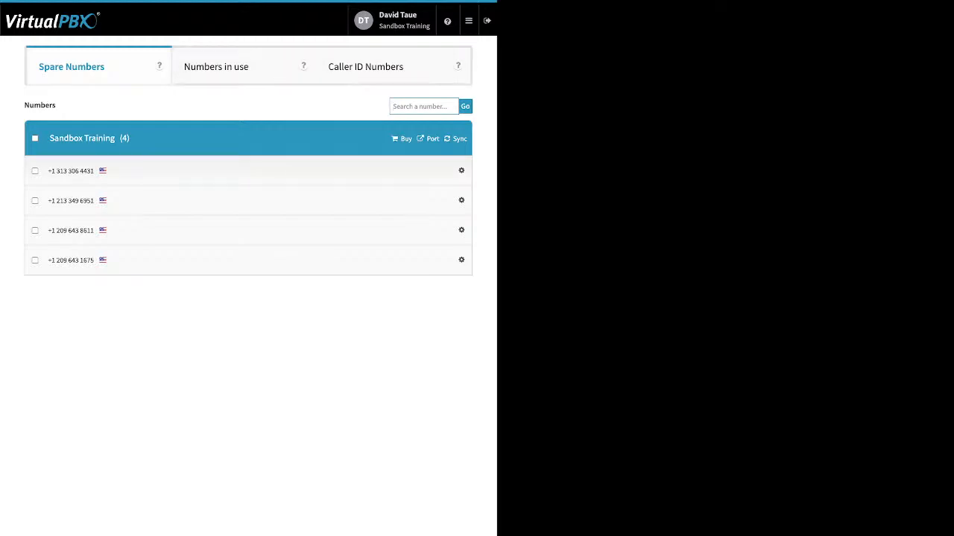
click(468, 20)
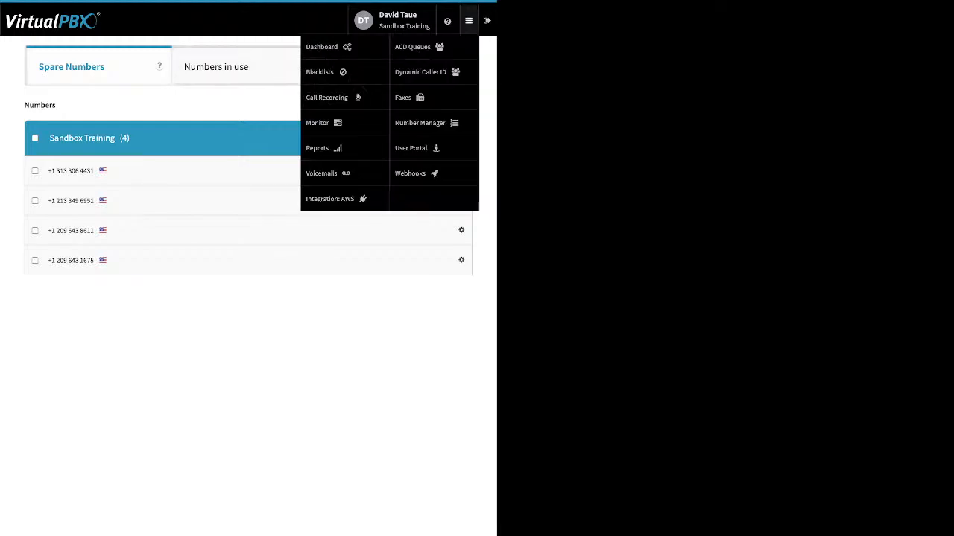
click(412, 173)
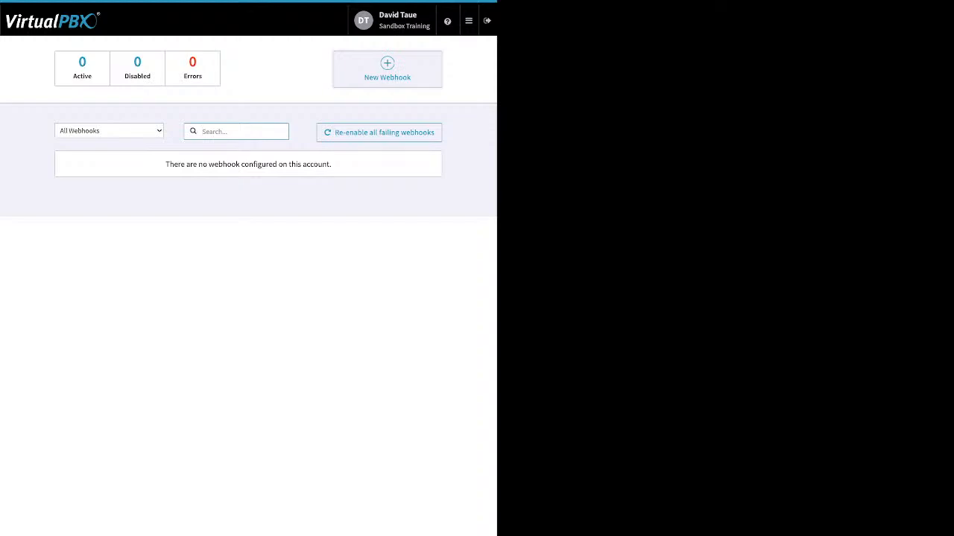
- Open the User Portal, tick the first voicemail and show its Mark As options
mouse_move(469, 21)
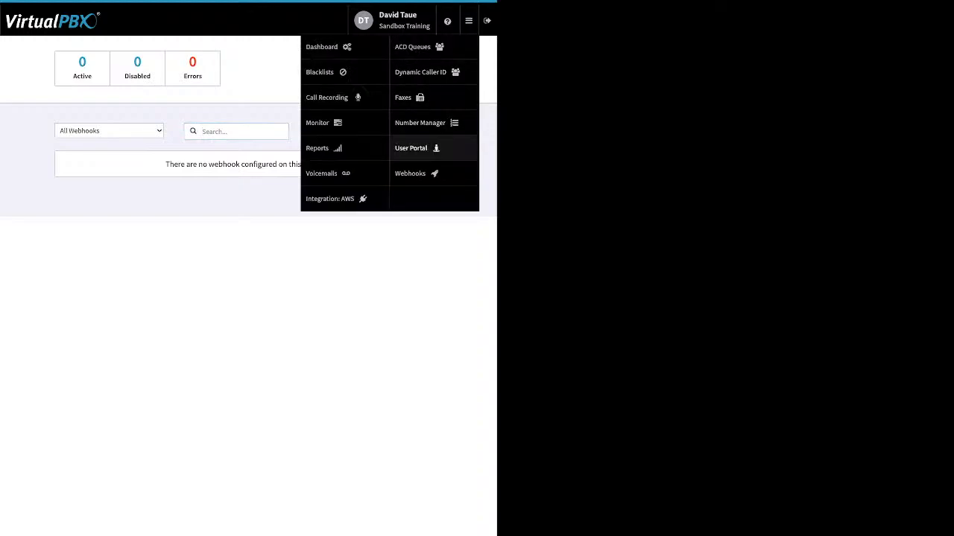
click(414, 148)
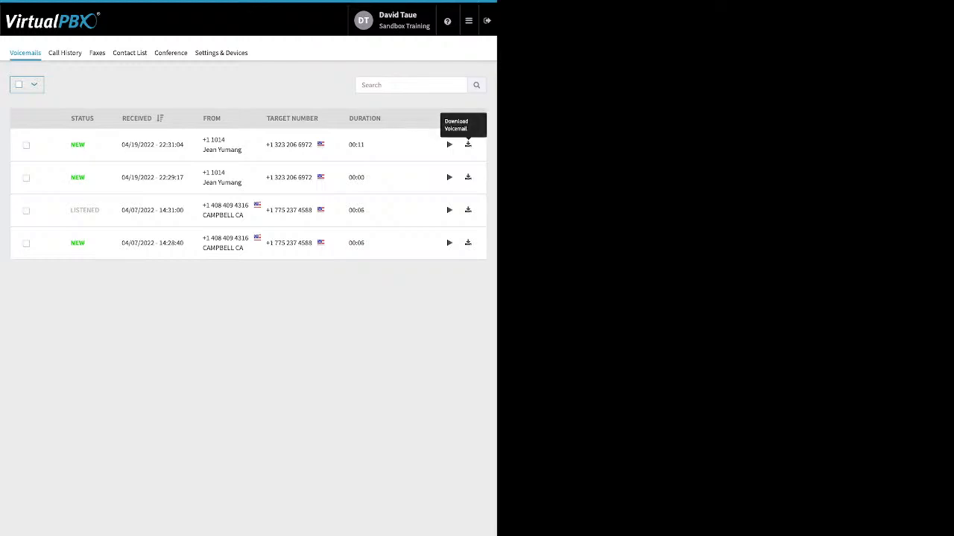
click(26, 145)
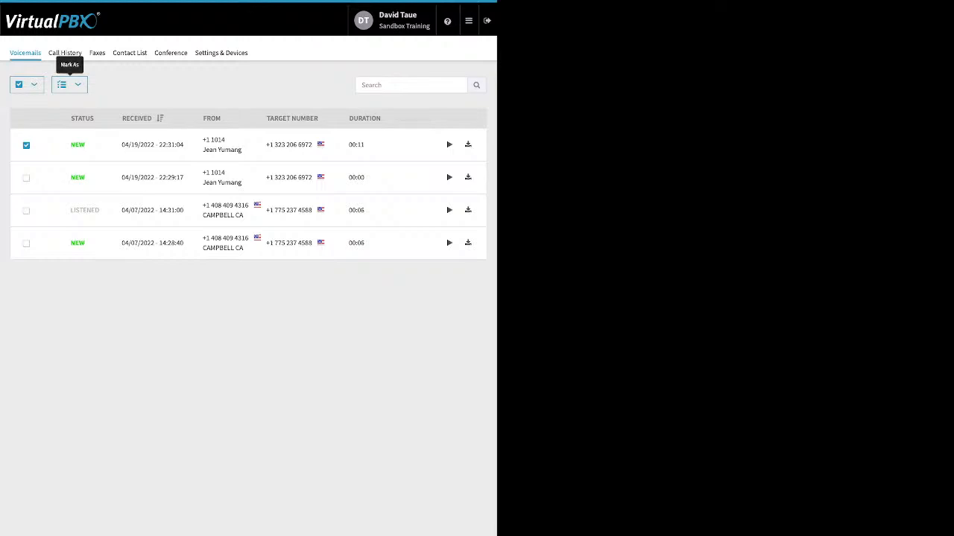
click(69, 84)
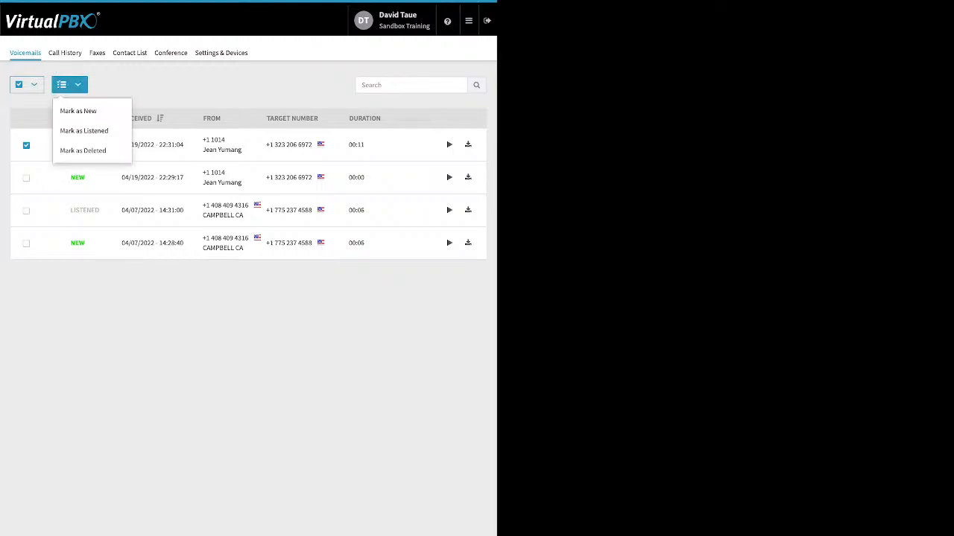
- Browse the Call History, Faxes and Contact List tabs of the User Portal
click(65, 53)
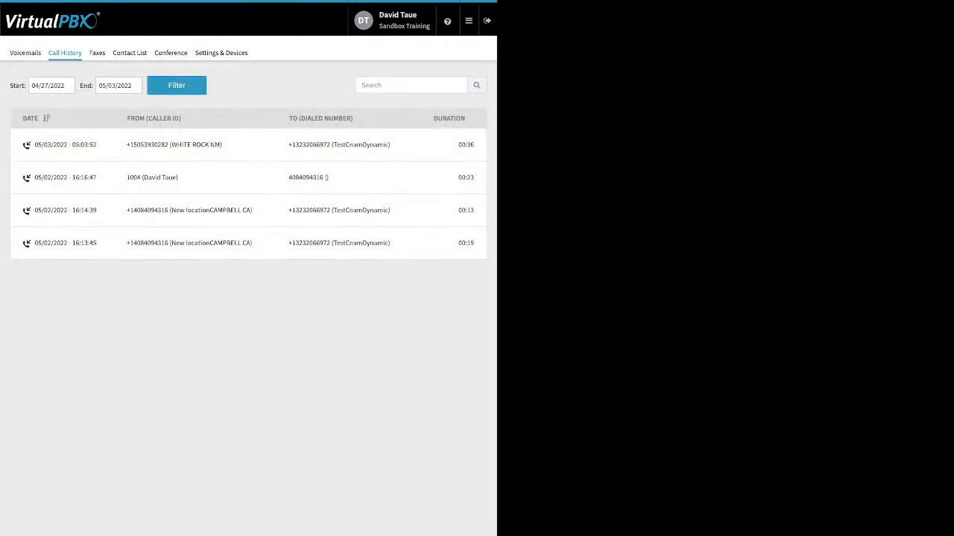
click(97, 53)
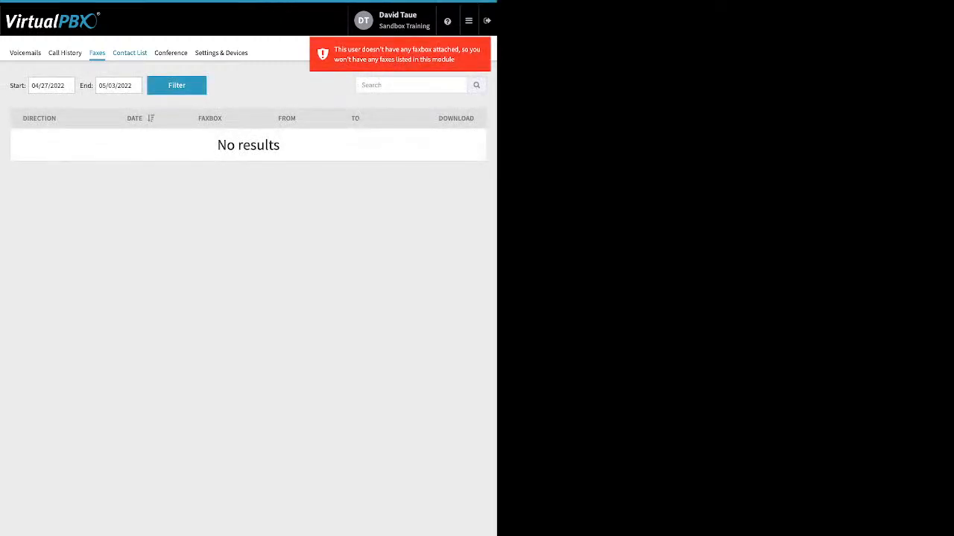
click(129, 53)
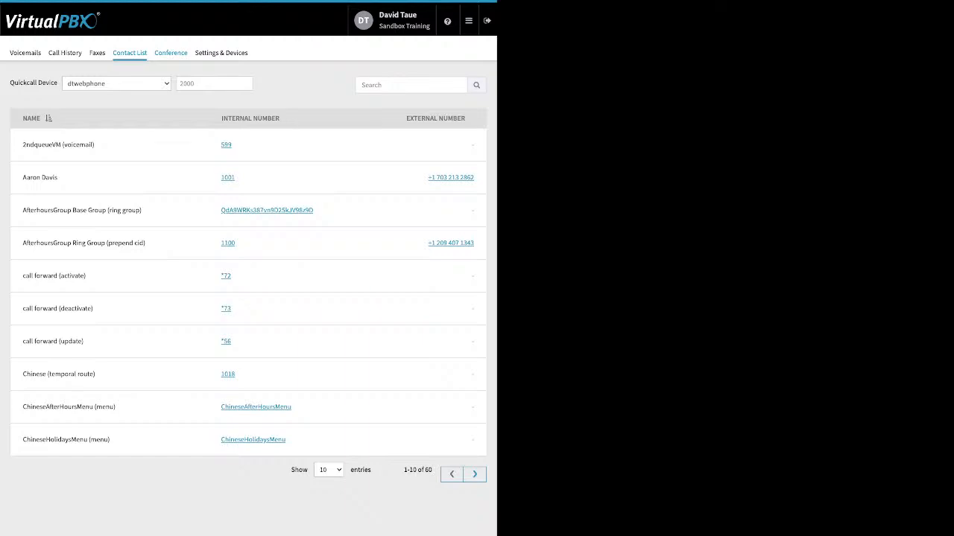
- Review the conference's Moderator PIN, Participant PIN and join-muted participant option
click(170, 53)
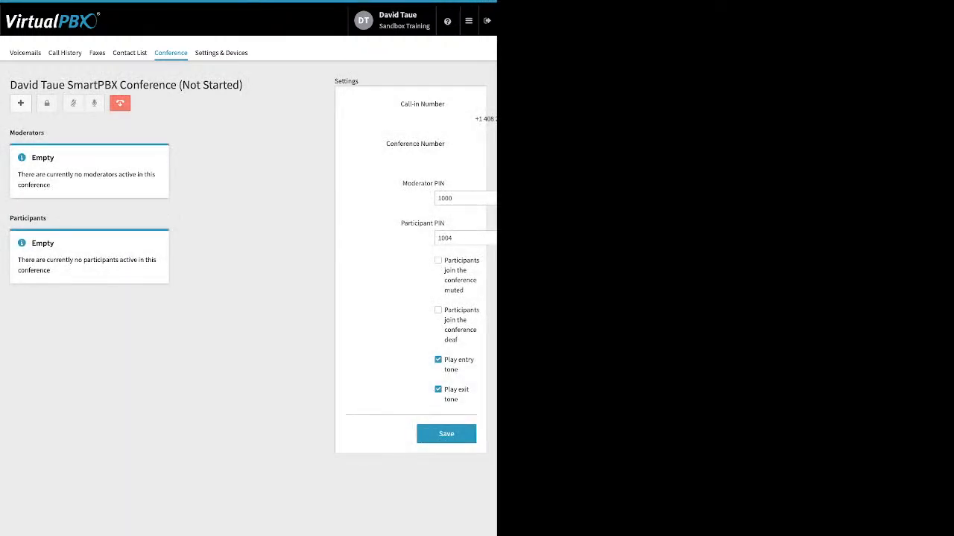
drag(403, 183, 441, 183)
drag(401, 223, 445, 223)
drag(445, 260, 458, 400)
click(467, 403)
- Enable Call Forward in the user's Settings & Devices, then bring up the navigation menu
click(221, 53)
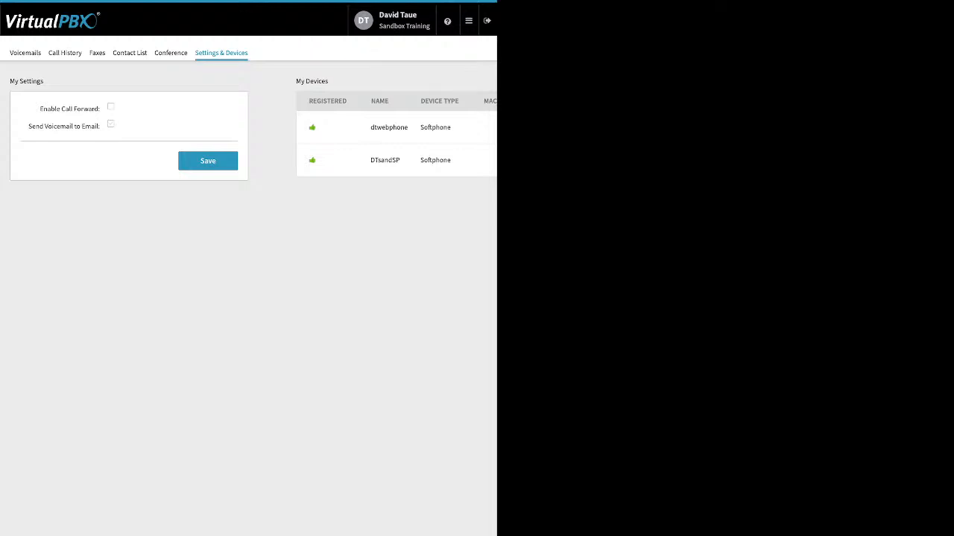
click(111, 106)
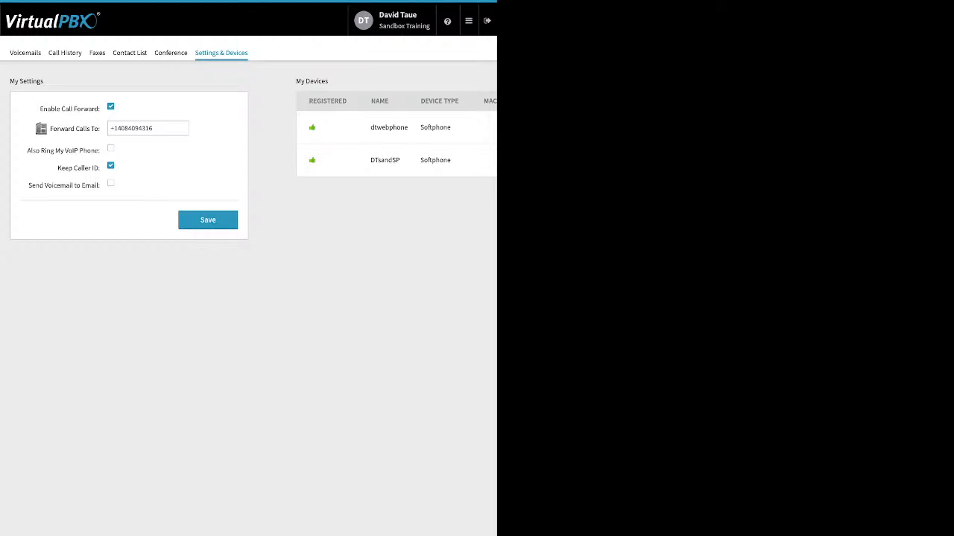
click(468, 21)
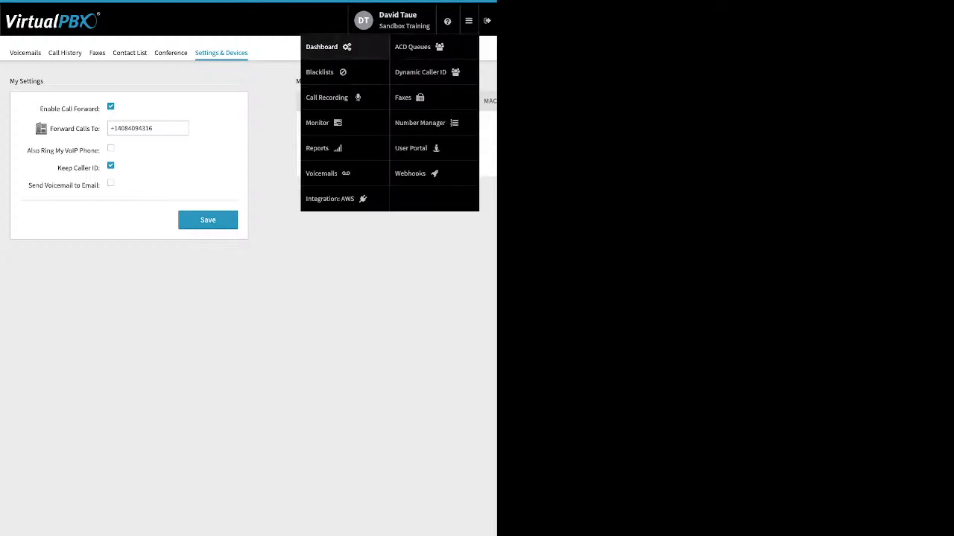